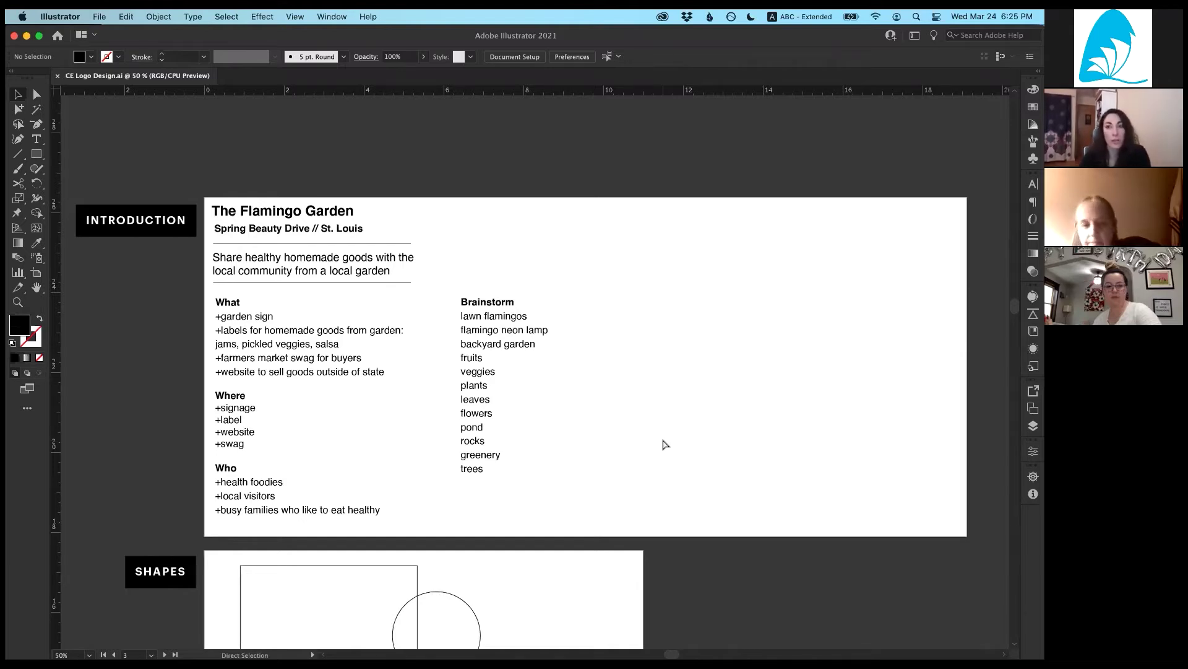
# Step: Set the word "plants" in the Brainstorm list to the Bold font style
pyautogui.press('super+equal')
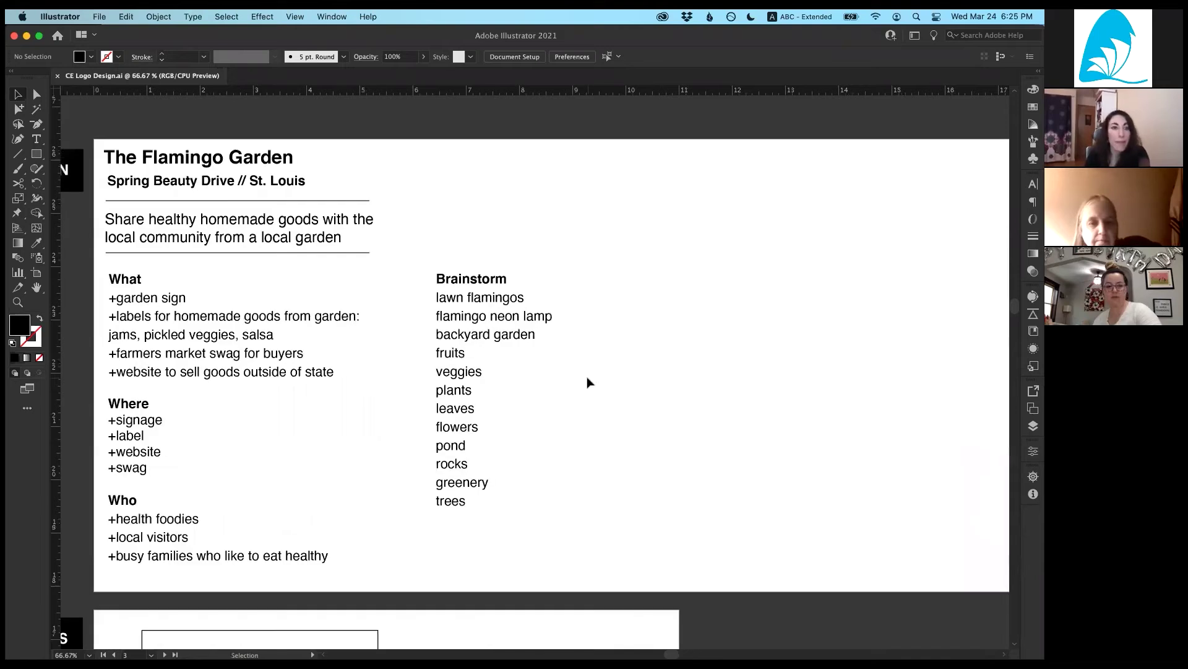
pyautogui.press('space')
pyautogui.moveTo(613, 366); pyautogui.dragTo(607, 356)
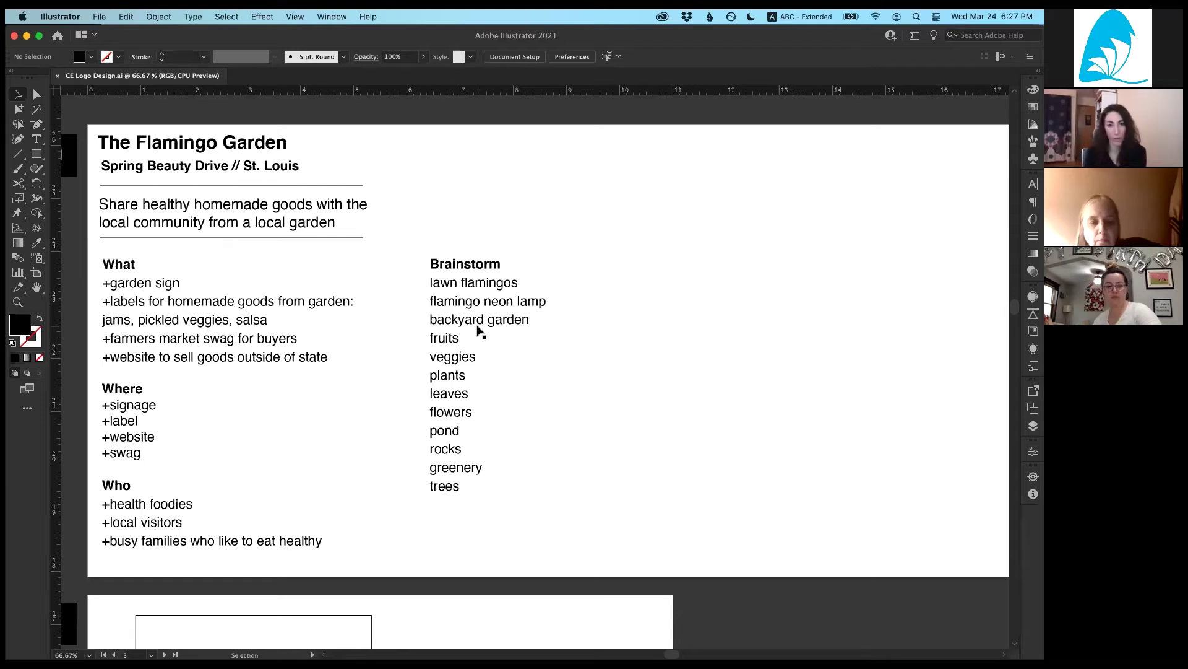
pyautogui.click(475, 391)
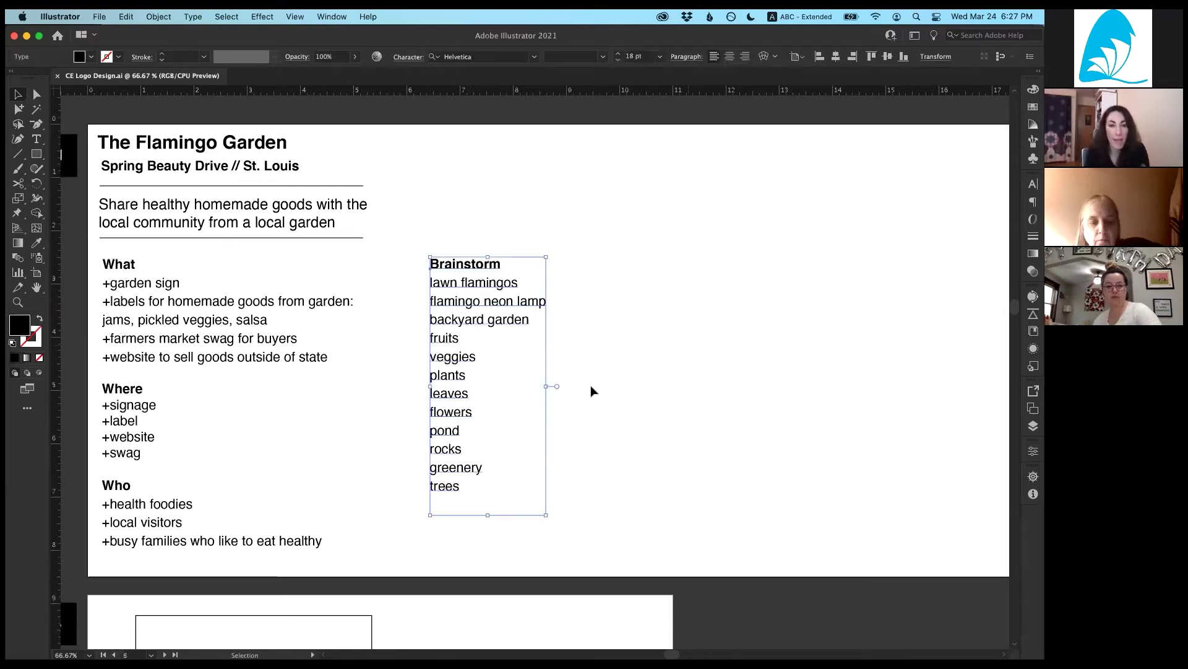
pyautogui.click(656, 458)
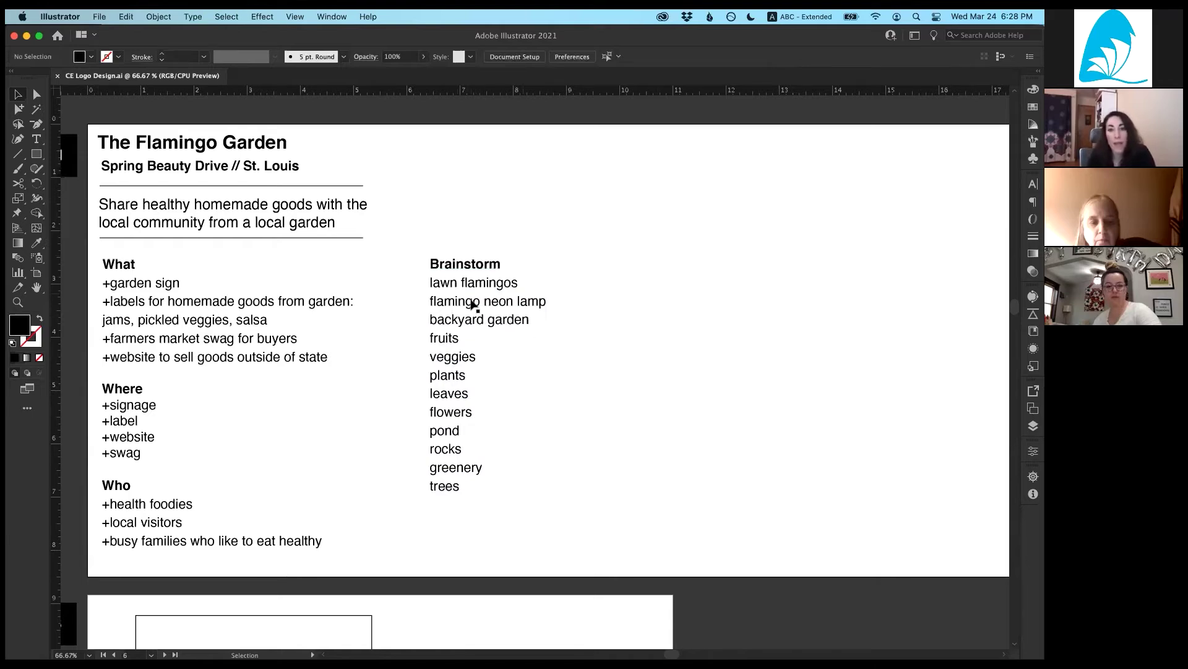
pyautogui.doubleClick(449, 376)
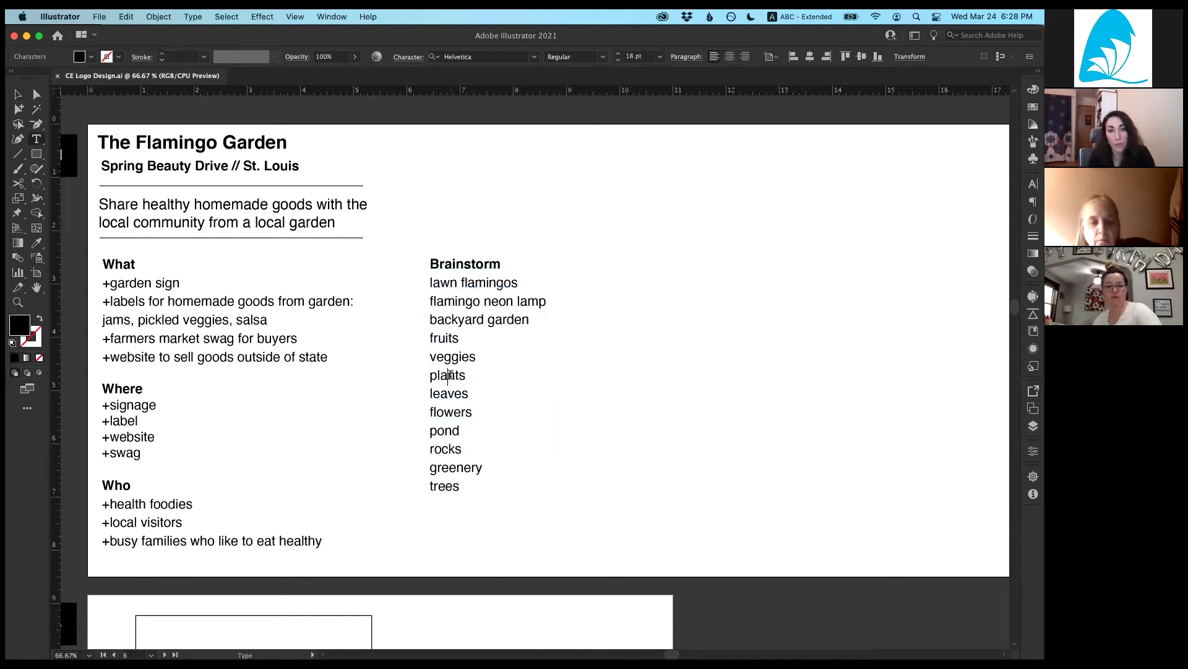
pyautogui.doubleClick(449, 376)
pyautogui.click(600, 58)
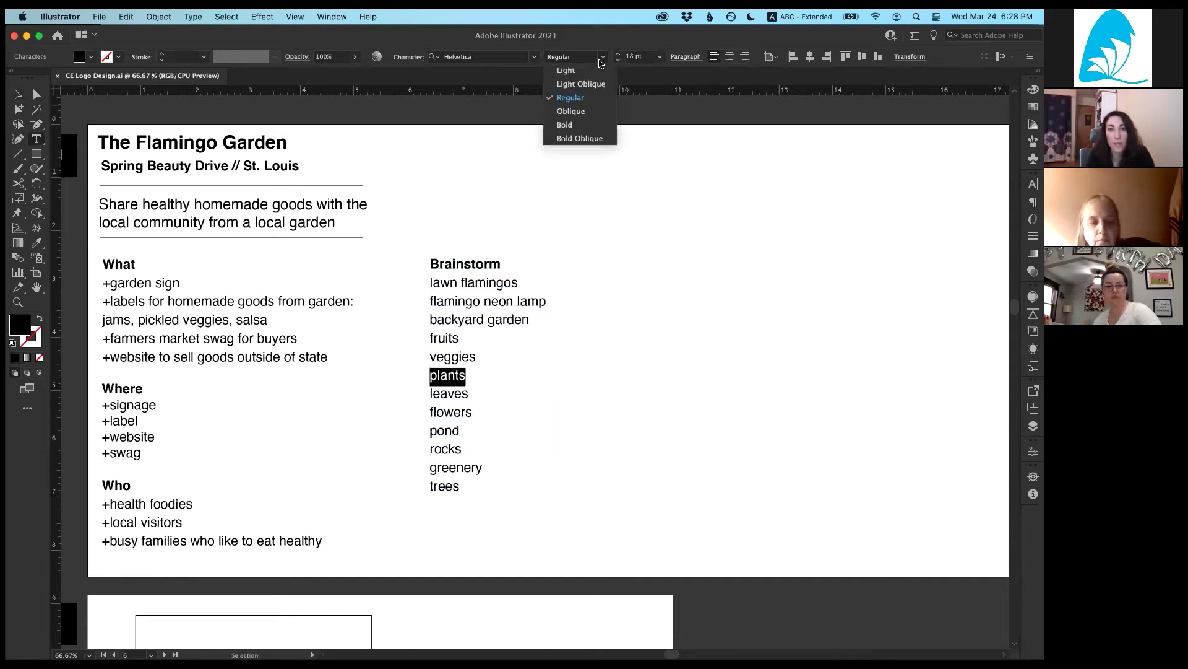
pyautogui.click(603, 124)
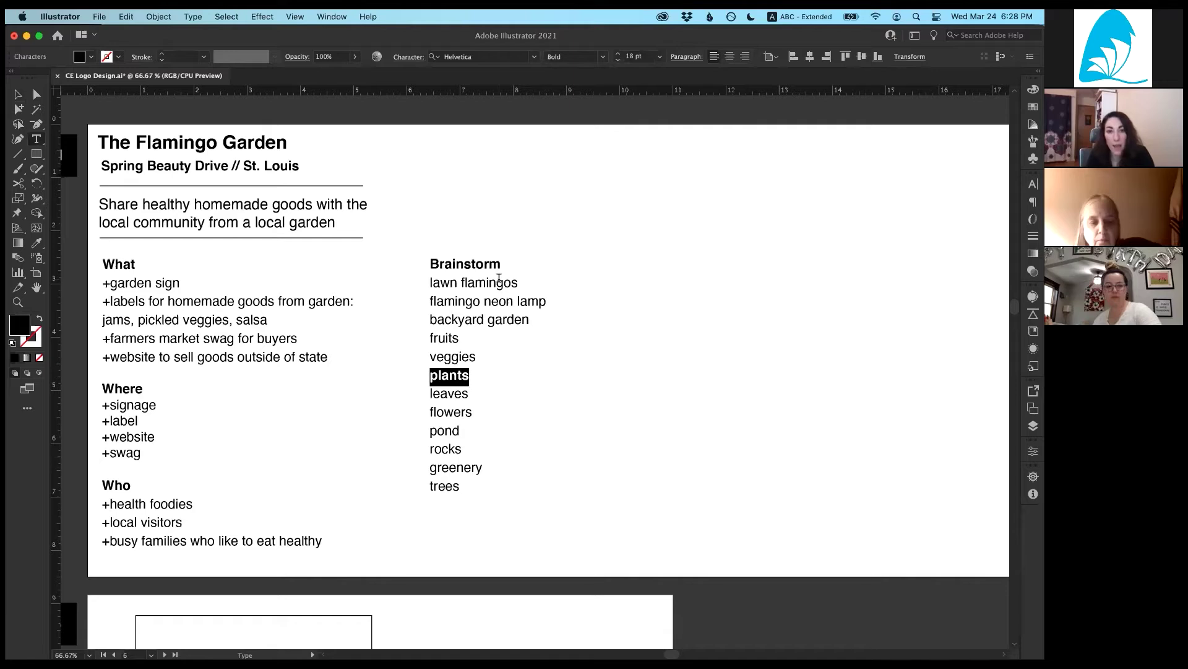
# Step: Set the "lawn flamingos" line in the Brainstorm list to Bold
pyautogui.doubleClick(499, 279)
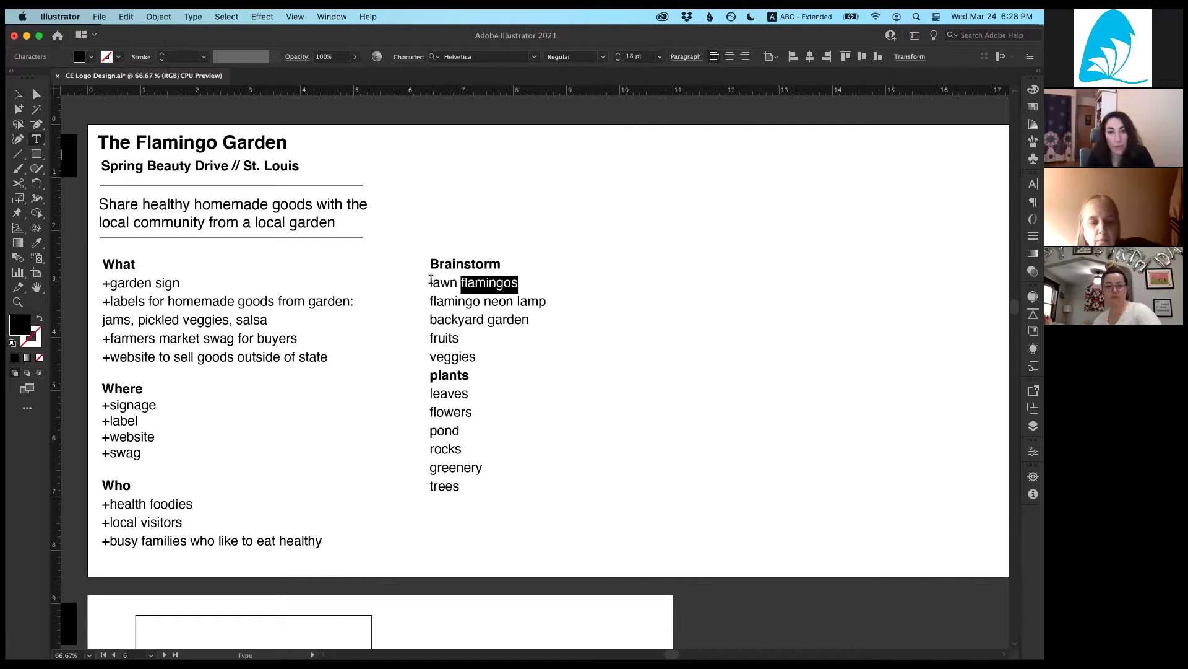
pyautogui.moveTo(430, 285); pyautogui.dragTo(494, 277)
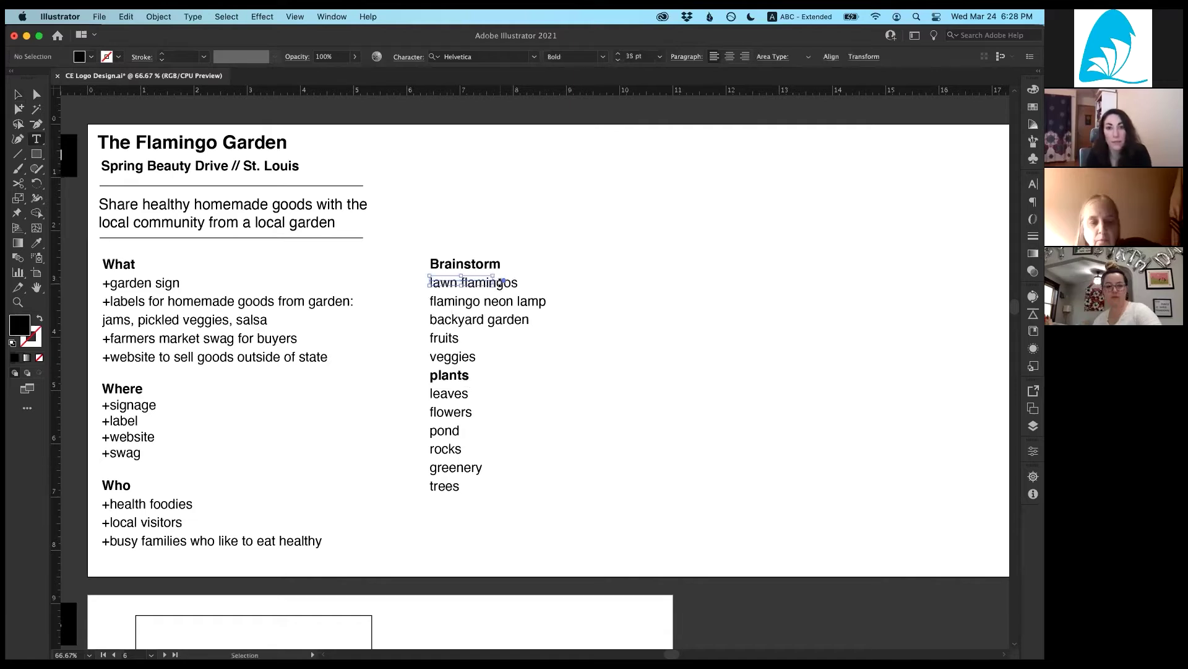
pyautogui.tripleClick(500, 282)
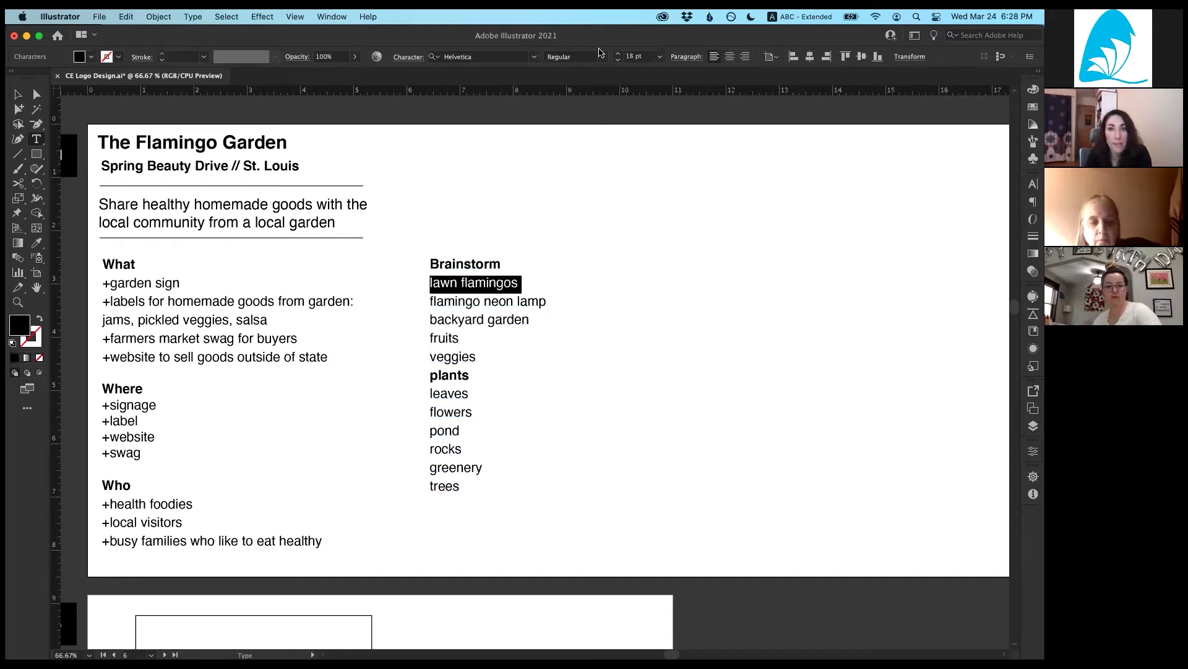
pyautogui.click(599, 54)
pyautogui.click(596, 126)
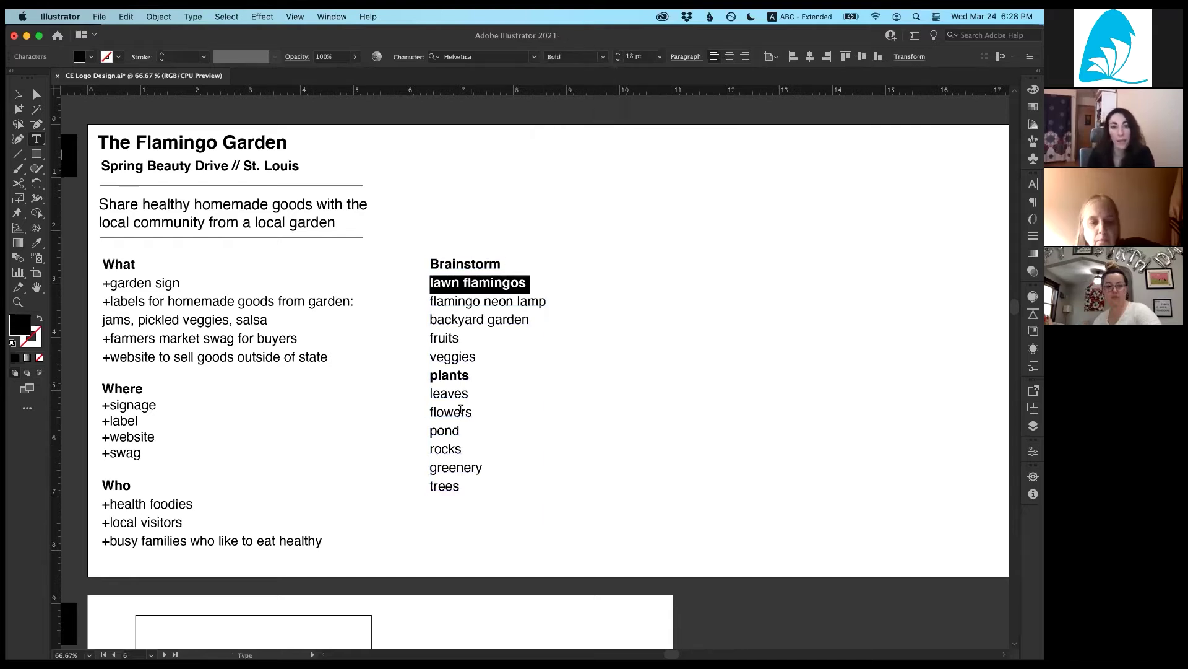
# Step: Set the word "leaves" in the Brainstorm list to Bold and finish editing the text
pyautogui.click(460, 410)
pyautogui.doubleClick(457, 391)
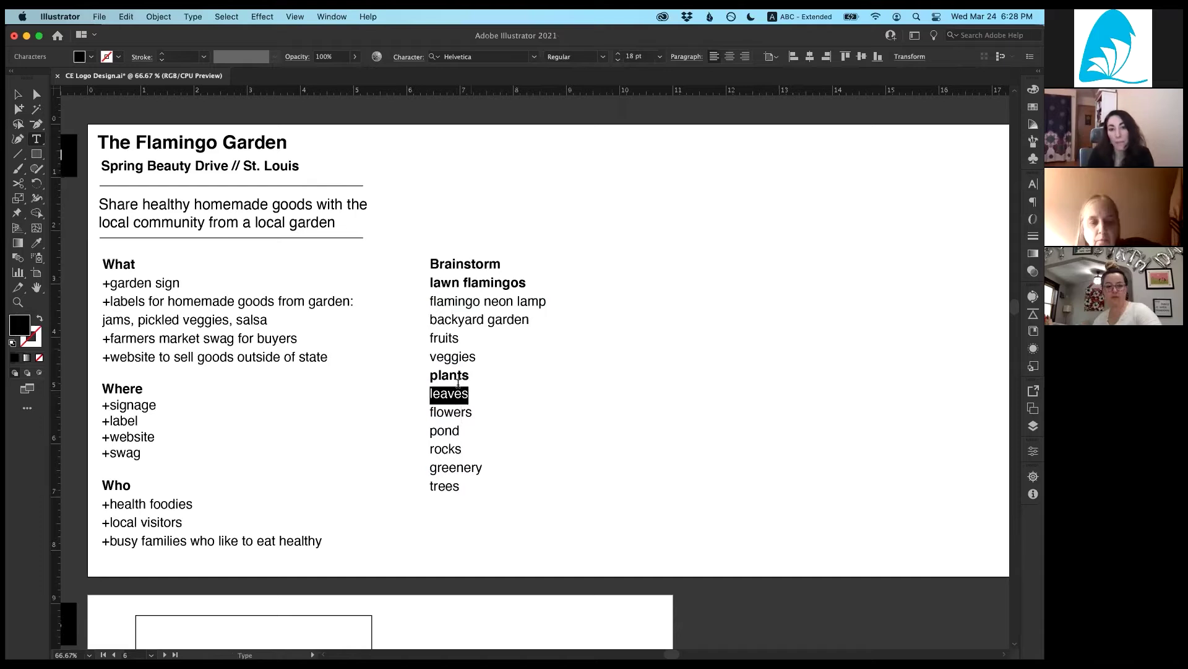
pyautogui.click(599, 54)
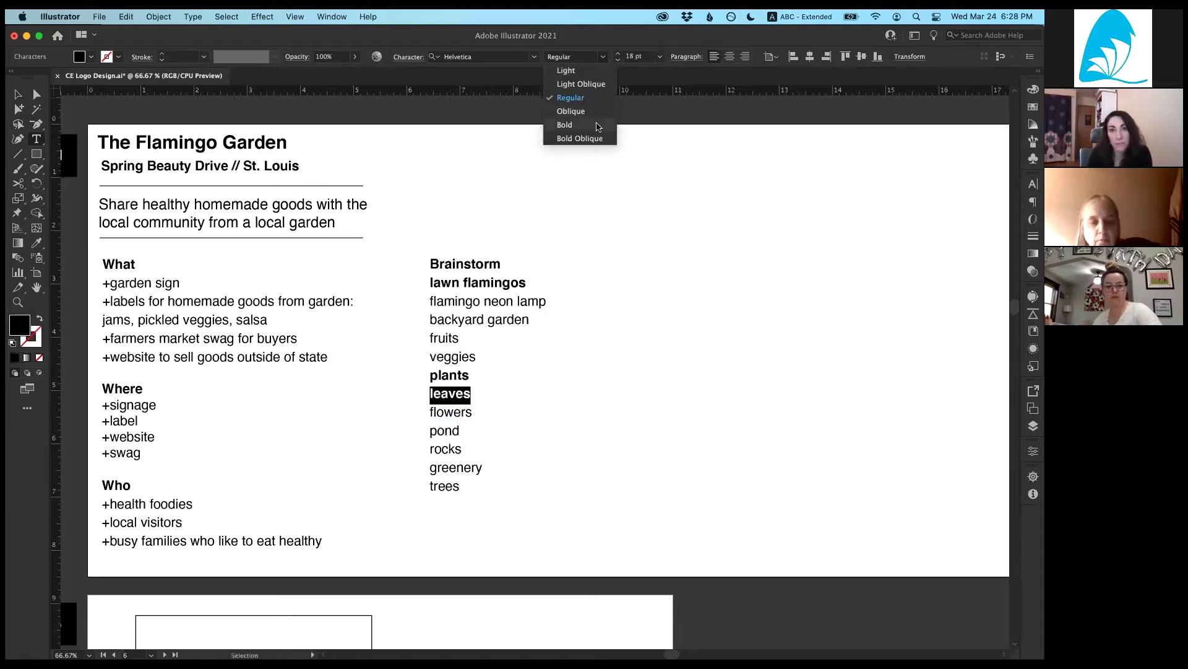
pyautogui.click(596, 126)
pyautogui.click(485, 483)
pyautogui.click(461, 412)
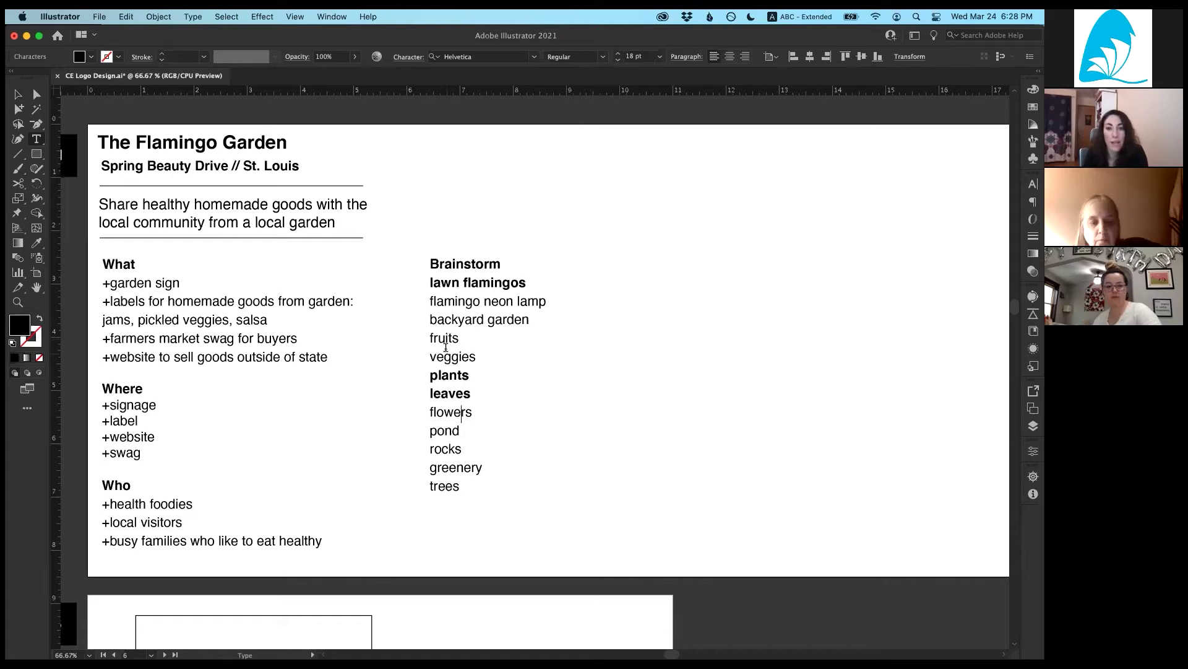
pyautogui.click(471, 301)
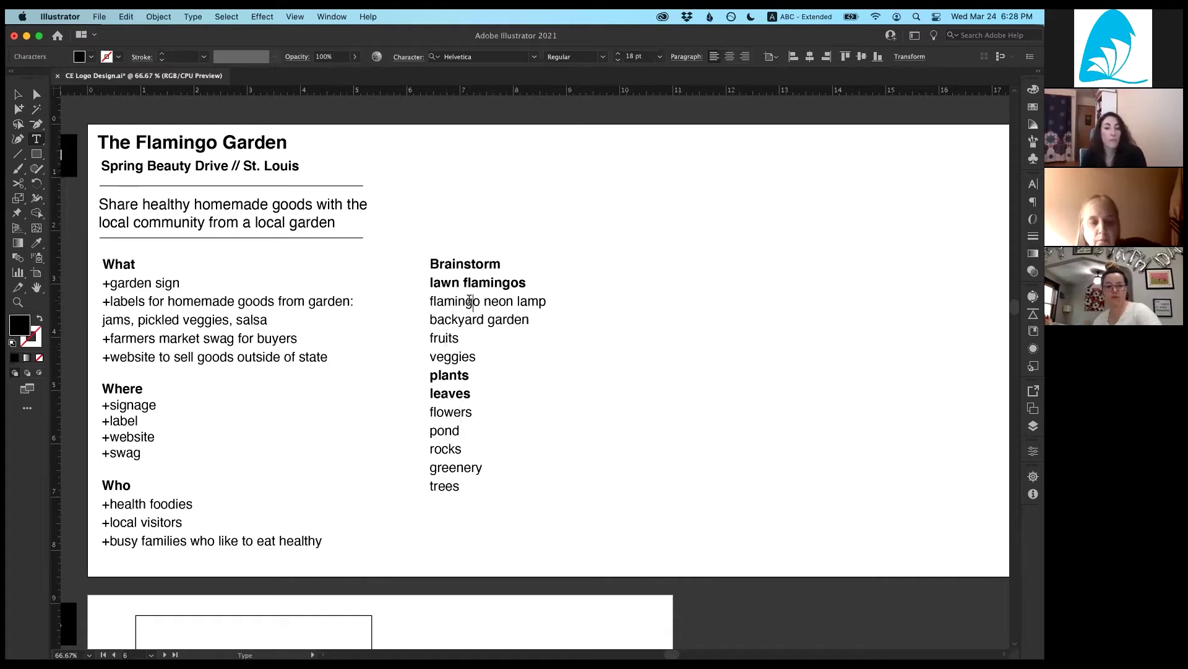
pyautogui.keyDown('super'); pyautogui.click(441, 201); pyautogui.keyUp('super')
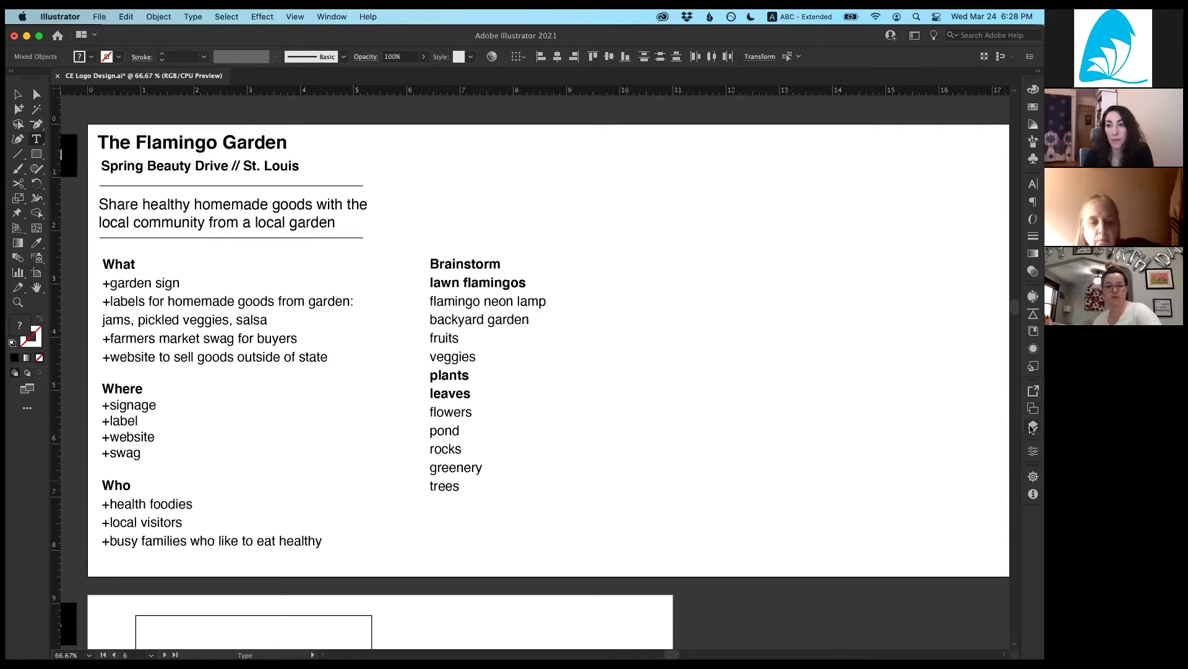
# Step: Make the moodboard layer visible and bring its full image grid into view
pyautogui.click(1033, 427)
pyautogui.click(882, 418)
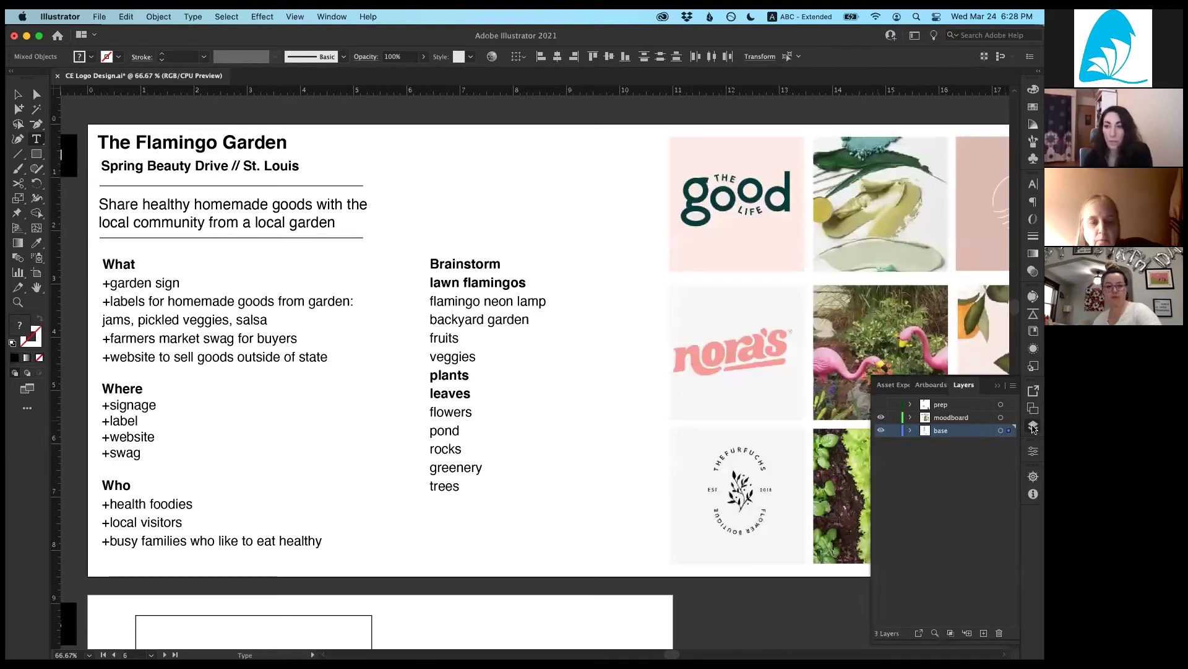
pyautogui.click(1033, 426)
pyautogui.moveTo(842, 260); pyautogui.dragTo(736, 264)
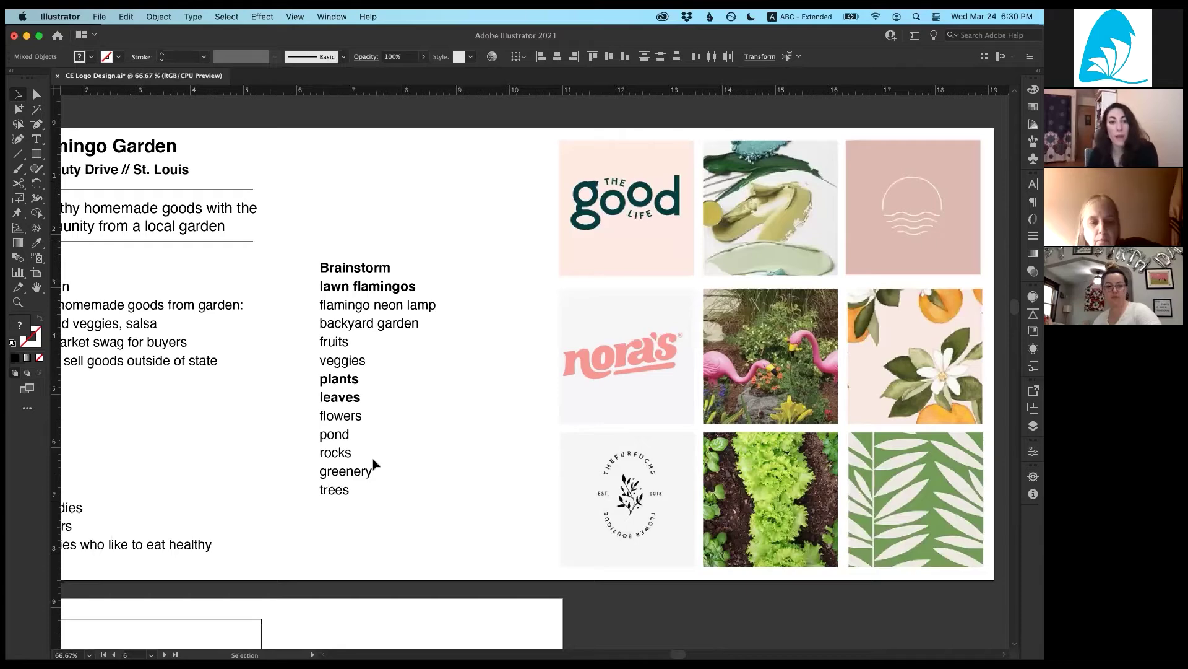
# Step: Select the rectangle and the two circles overlapping it on the Shapes artboard with the Selection tool
pyautogui.press('space')
pyautogui.moveTo(266, 536); pyautogui.dragTo(357, 489)
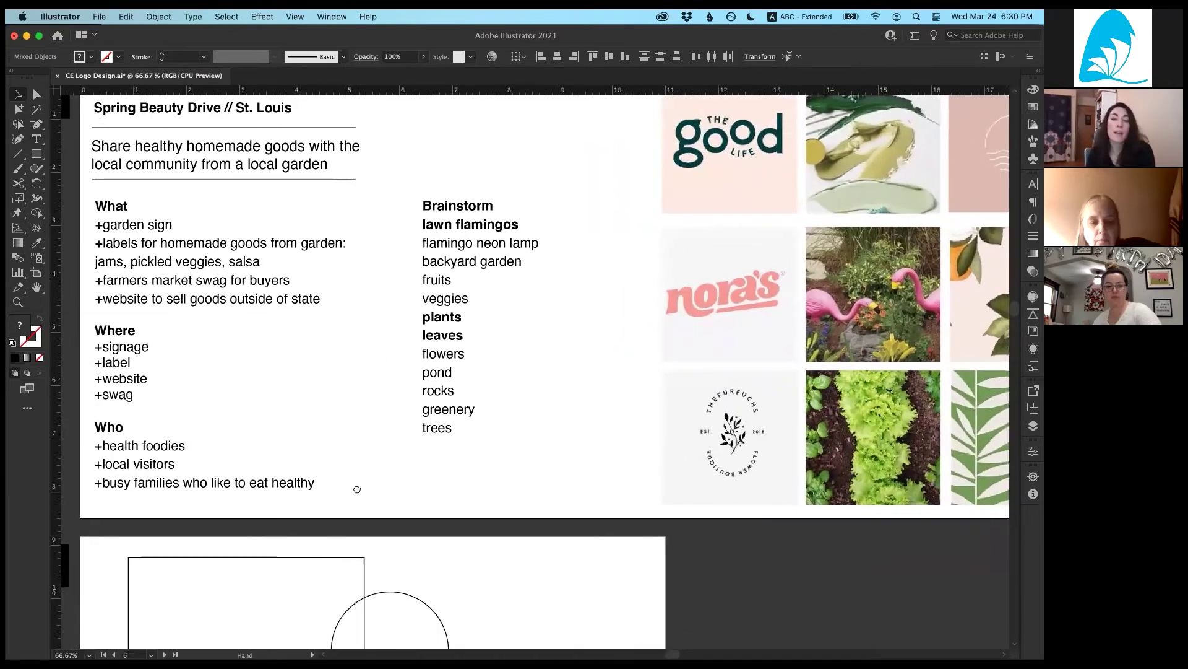
pyautogui.scroll(-5, 365, 377)
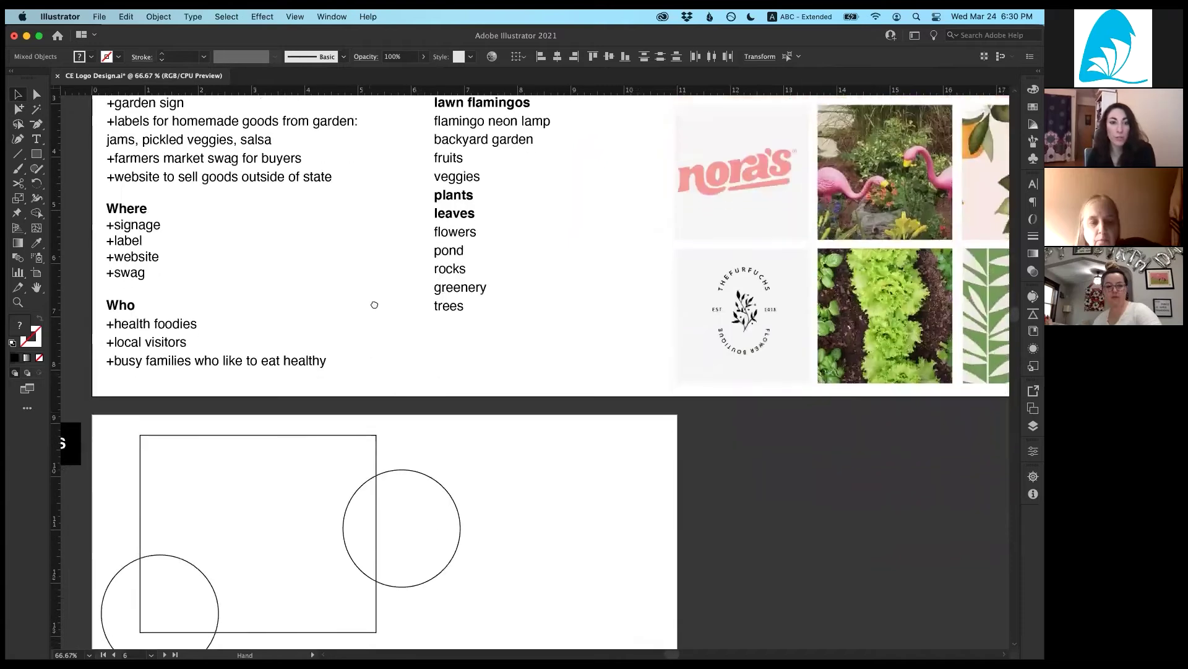
pyautogui.scroll(-8, 375, 304)
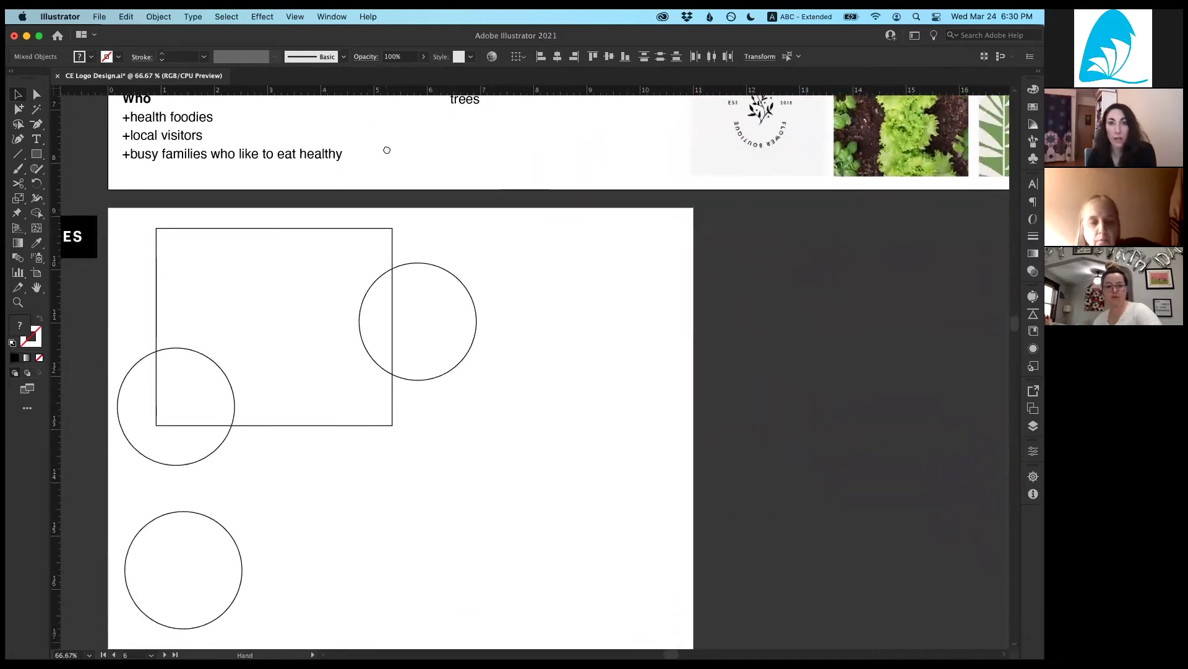
pyautogui.scroll(-2, 386, 133)
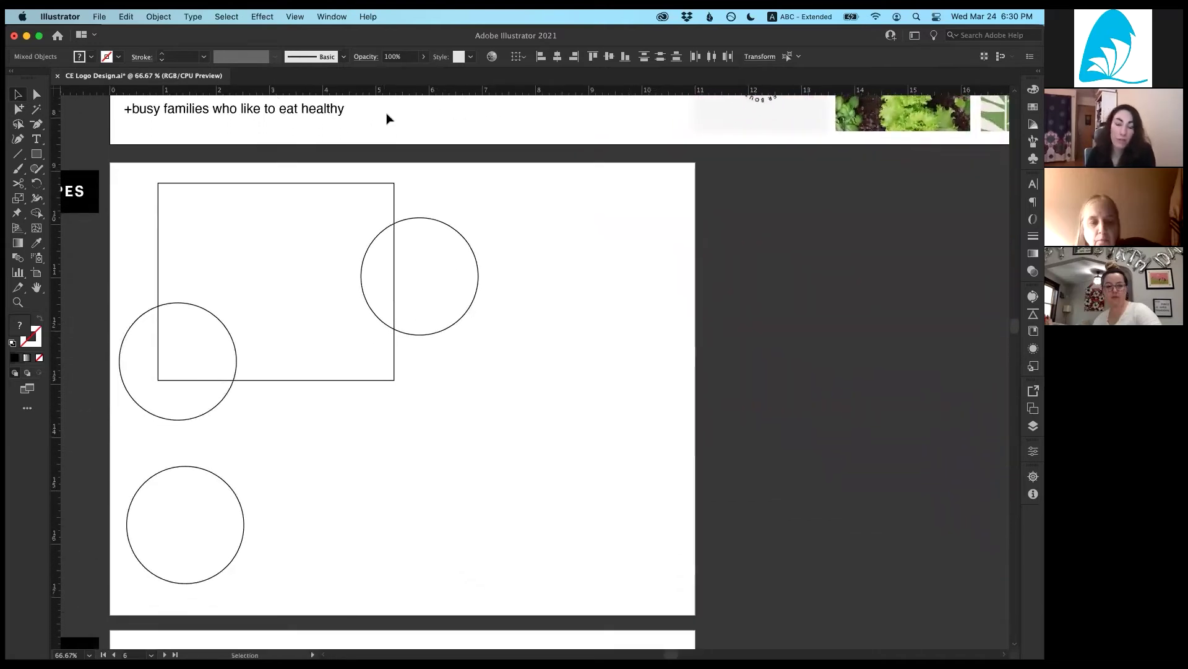
pyautogui.scroll(-1, 383, 160)
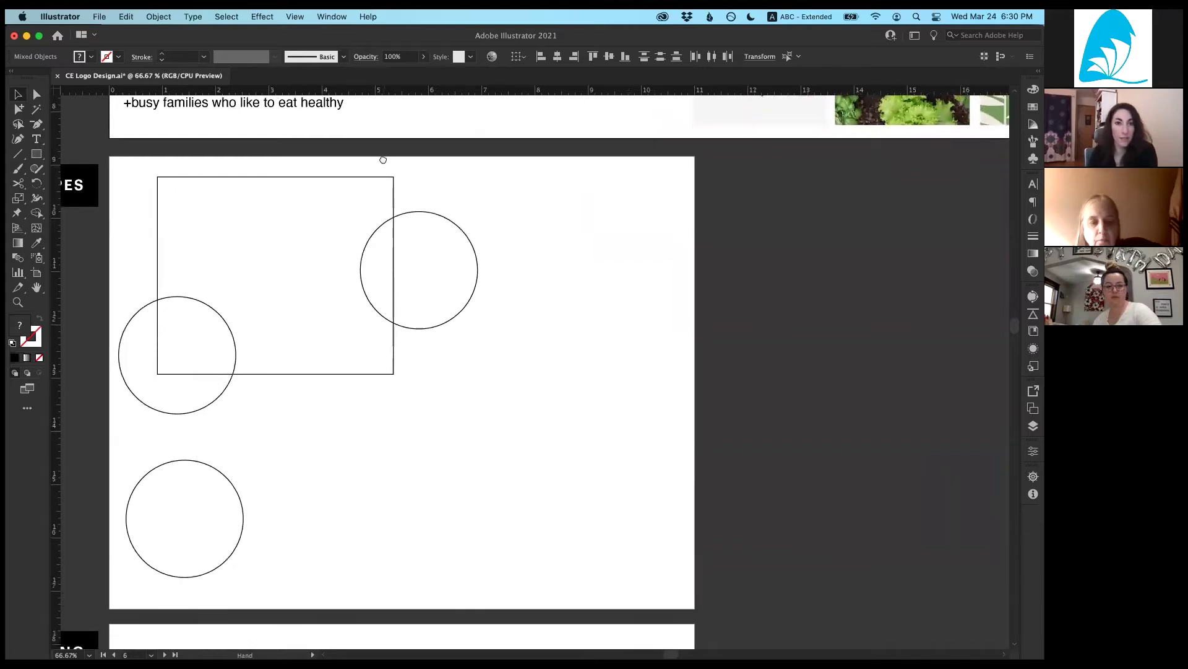
pyautogui.scroll(-1, 383, 160)
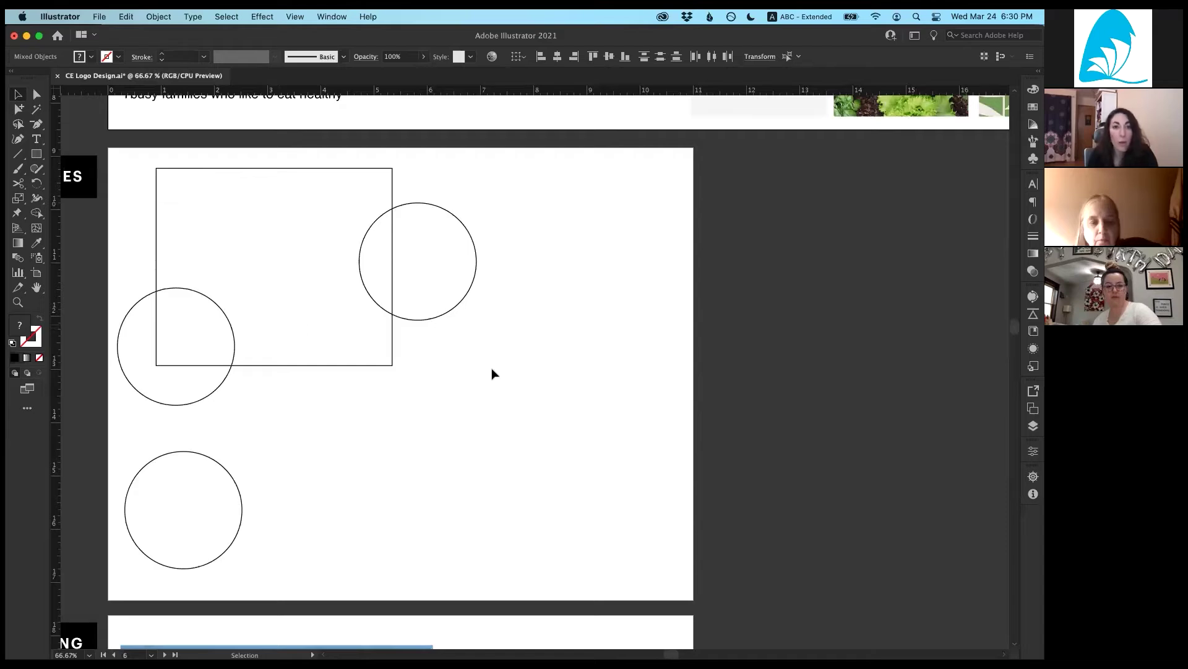
pyautogui.moveTo(493, 372); pyautogui.dragTo(328, 197)
pyautogui.press('super+z')
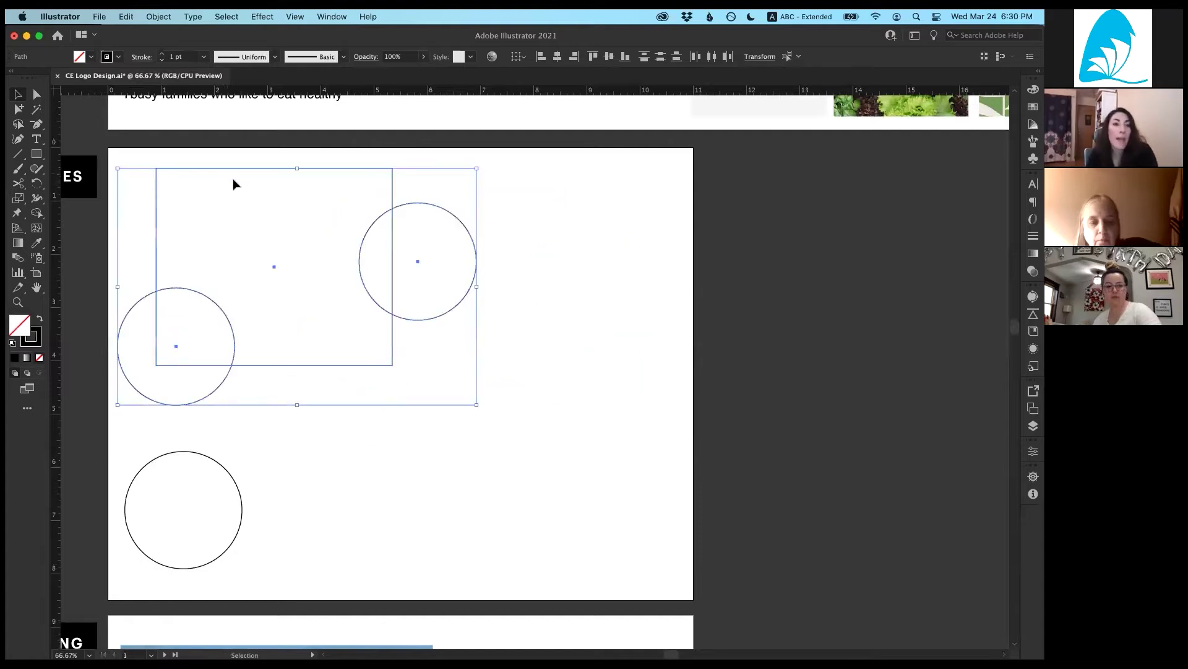
# Step: Use the Direct Selection tool to pick the top and then the right anchor point of the circle on the rectangle's right edge
pyautogui.click(37, 95)
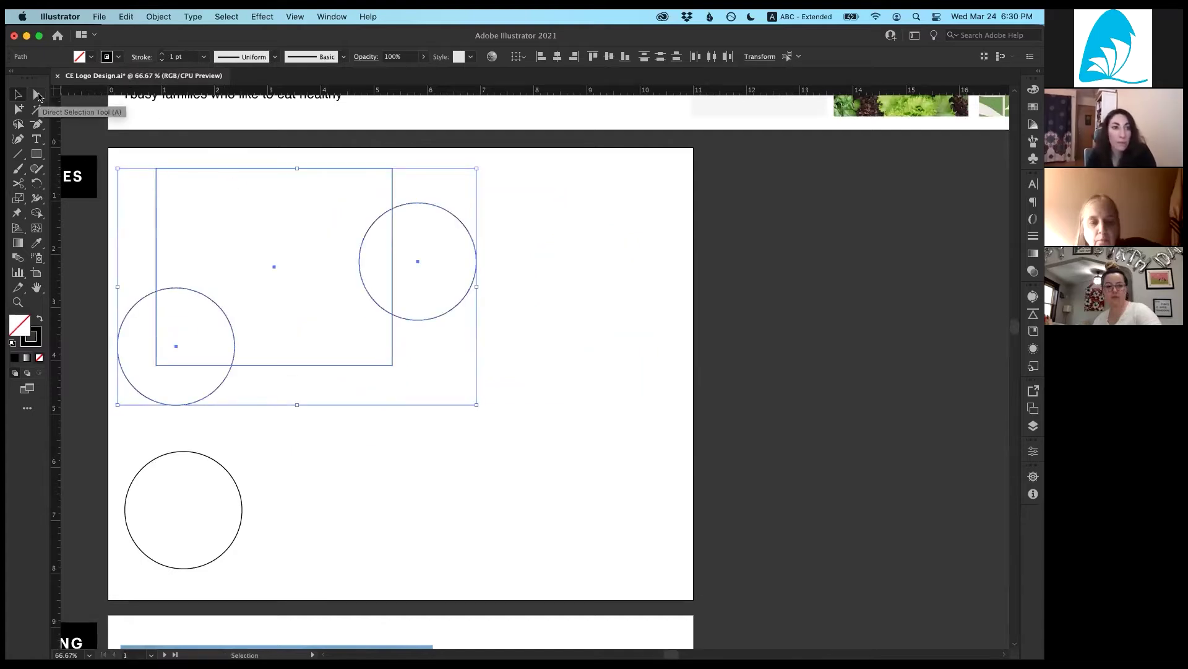
pyautogui.click(472, 186)
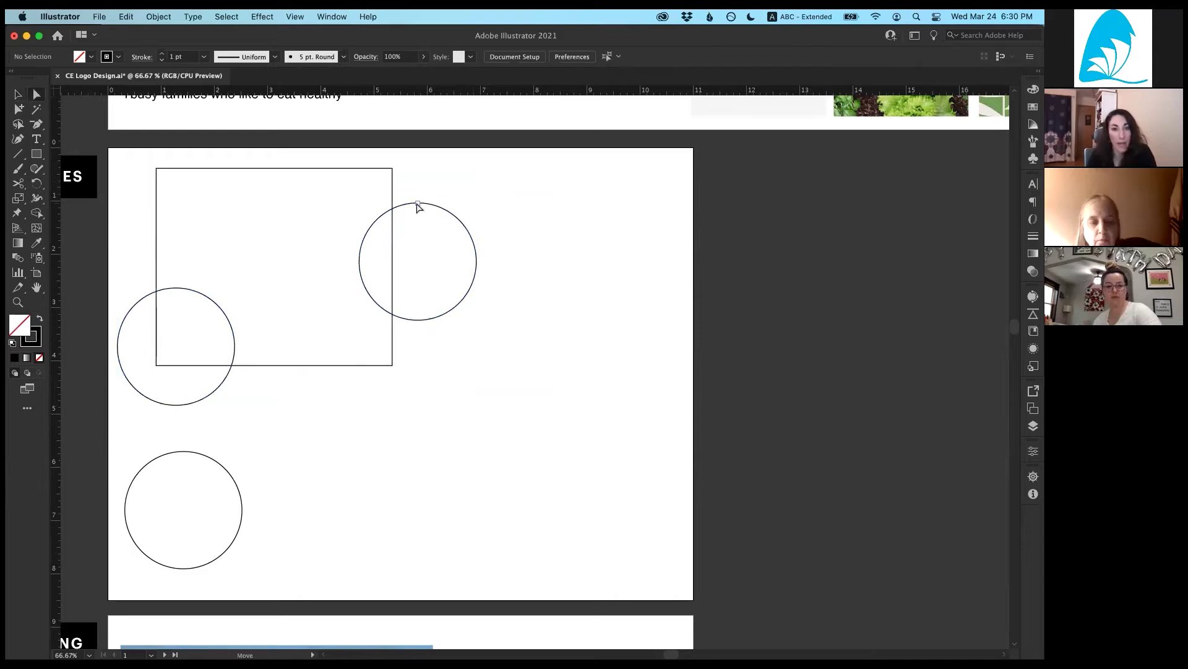
pyautogui.click(418, 203)
pyautogui.click(477, 261)
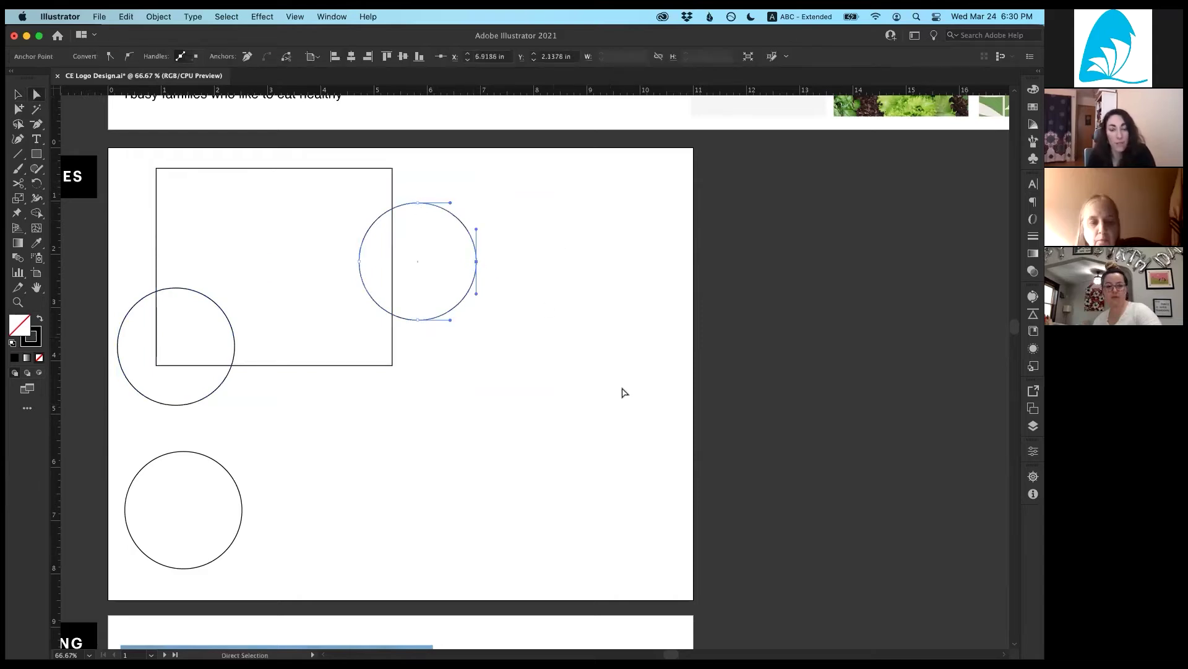
# Step: Return to the Selection tool, select the rectangle with its two overlapping circles as whole objects, and deselect them
pyautogui.click(17, 94)
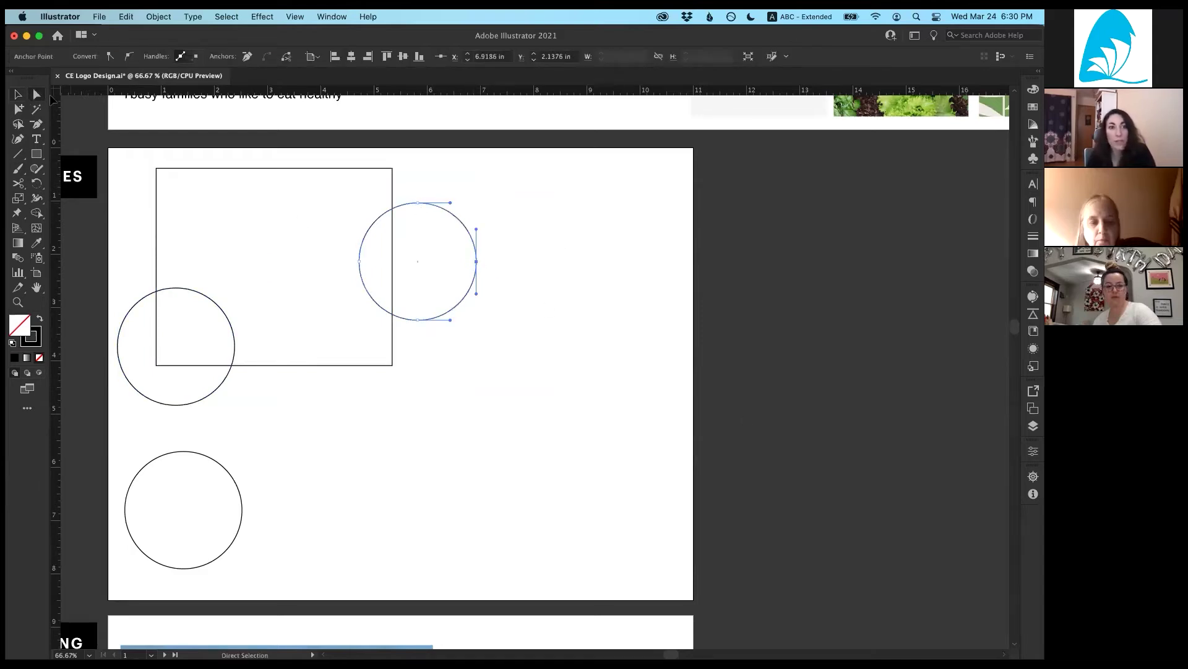
pyautogui.click(439, 250)
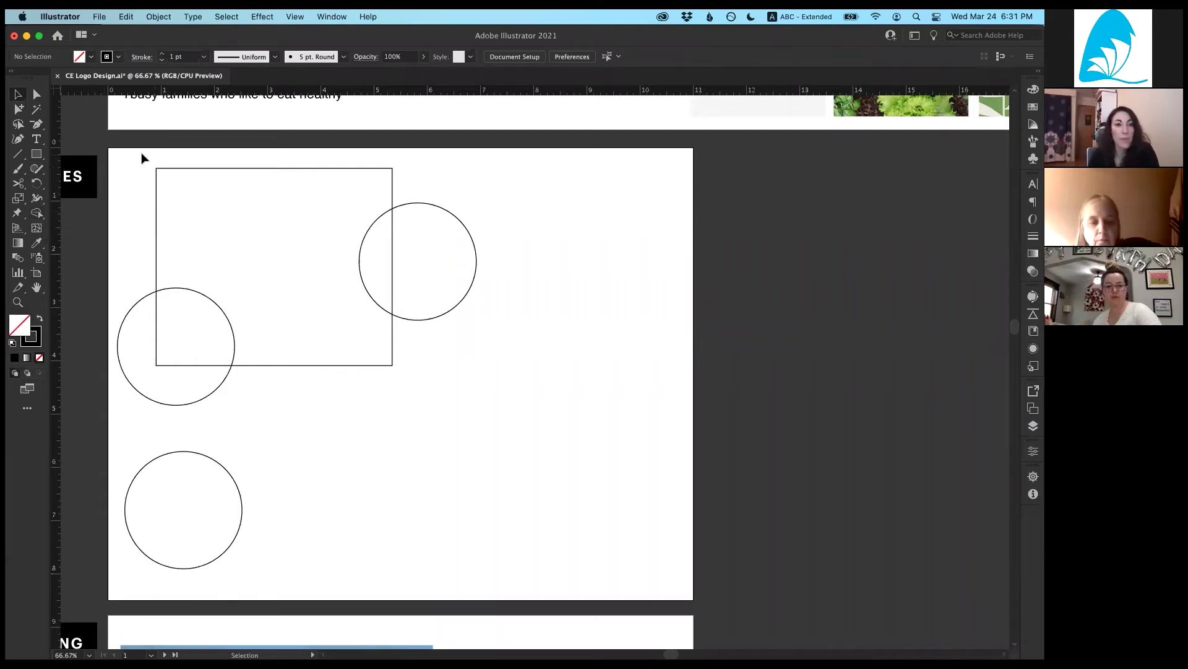
pyautogui.moveTo(132, 164); pyautogui.dragTo(483, 376)
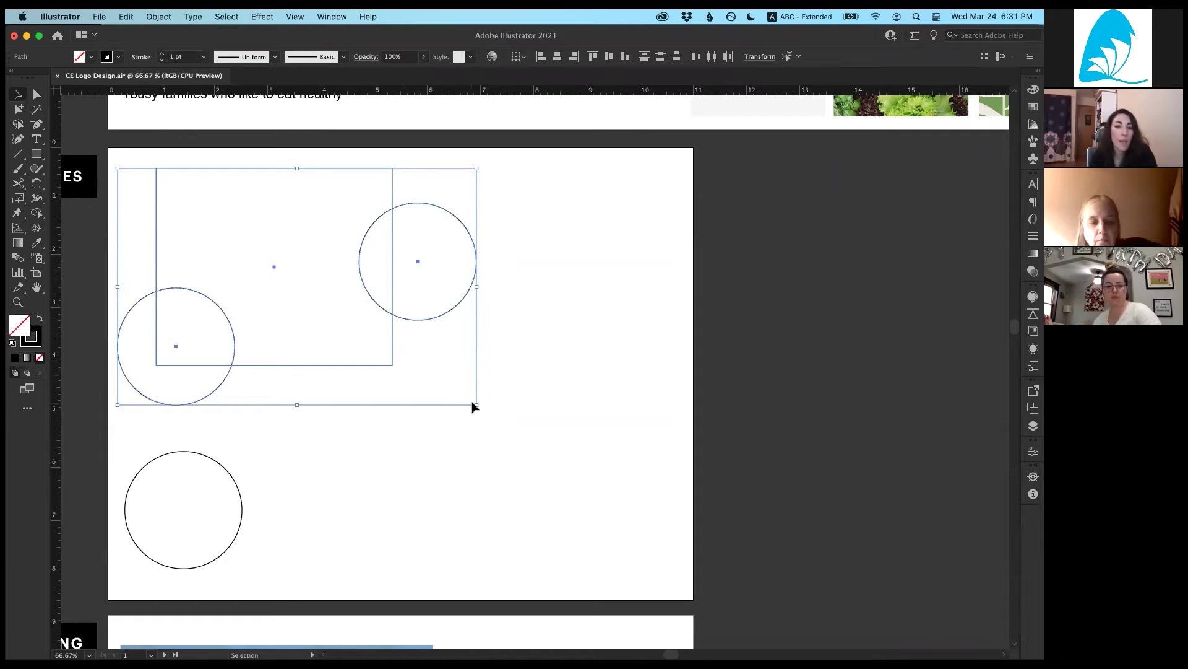
pyautogui.click(425, 326)
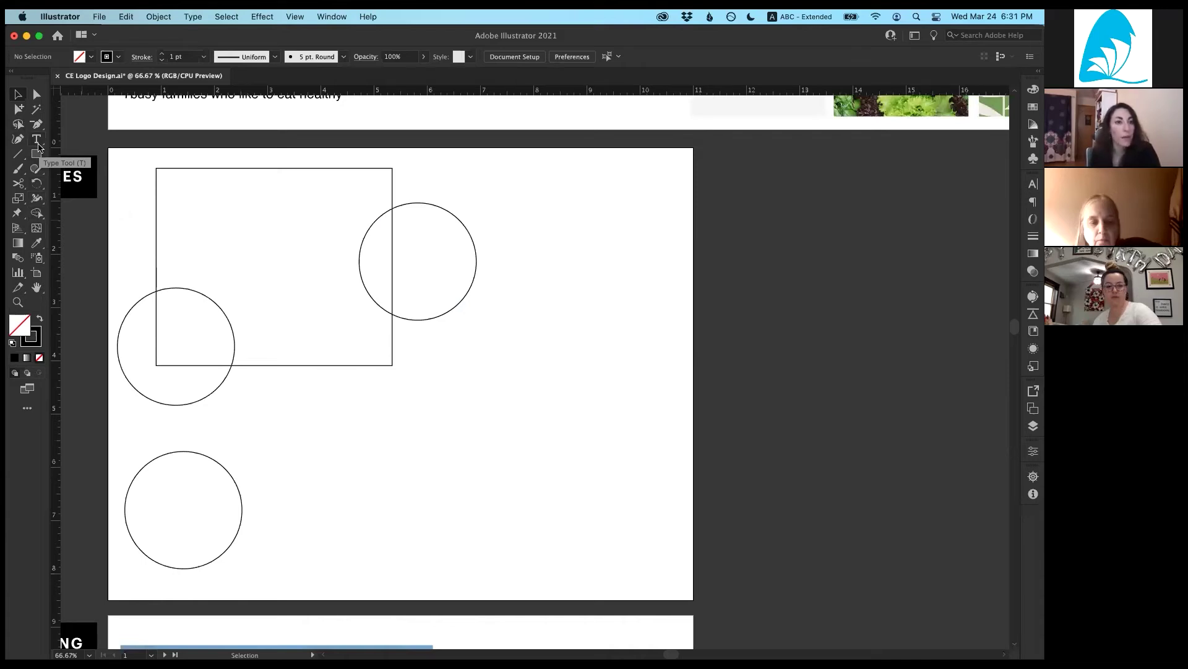
# Step: Show the tools grouped with the Shaper tool and activate the Eyedropper tool
pyautogui.click(37, 172)
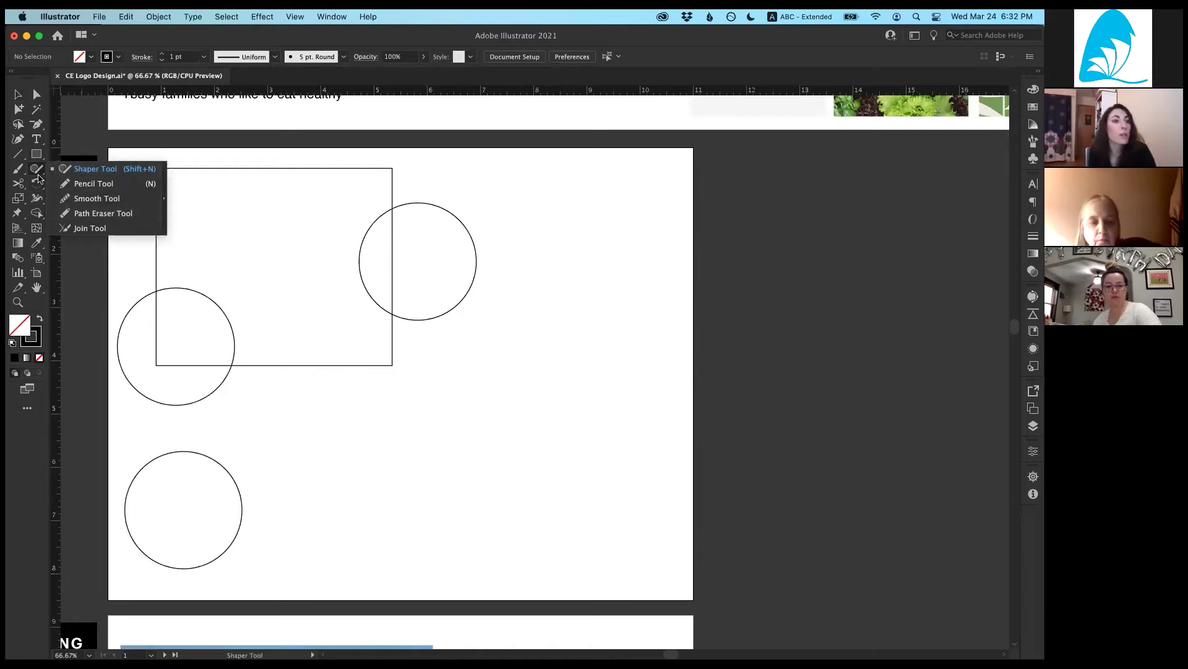
pyautogui.click(33, 172)
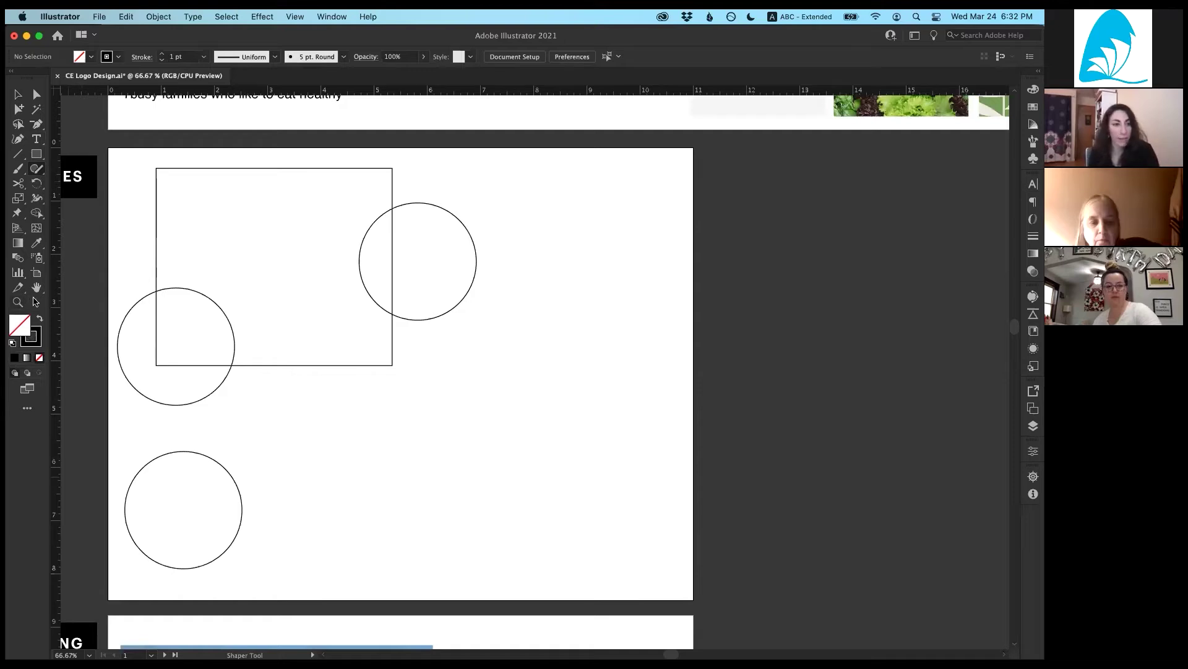
pyautogui.click(36, 243)
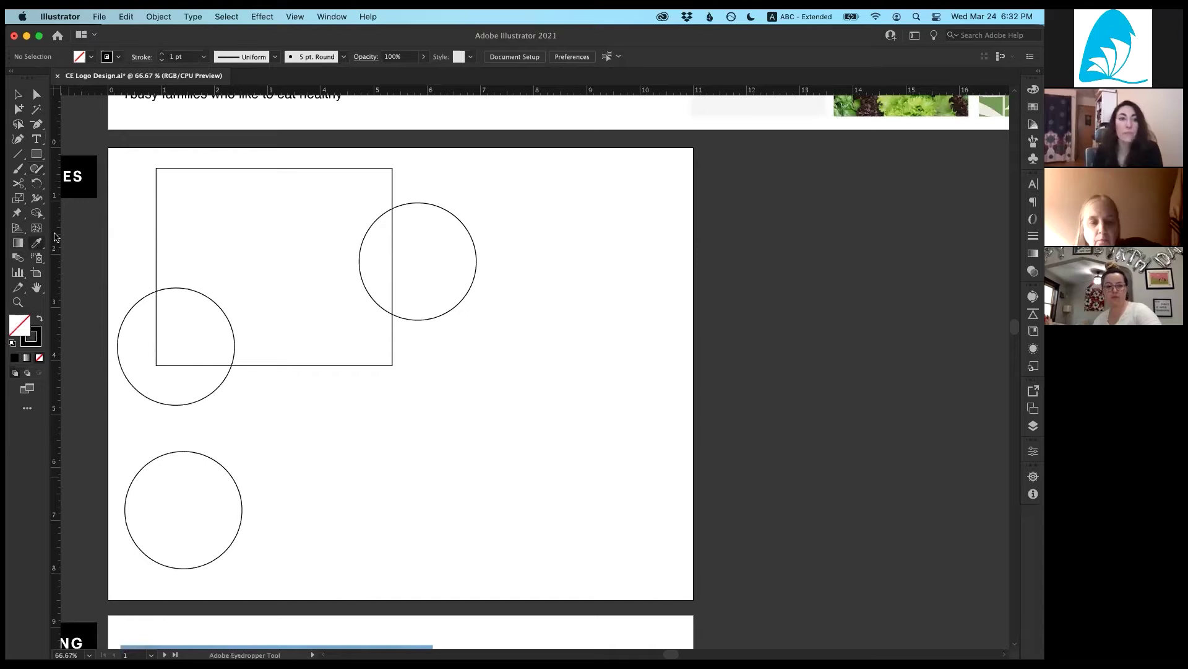
# Step: Select the rectangle with its two overlapping circles and activate the Shape Builder tool
pyautogui.click(17, 94)
pyautogui.moveTo(123, 150); pyautogui.dragTo(584, 406)
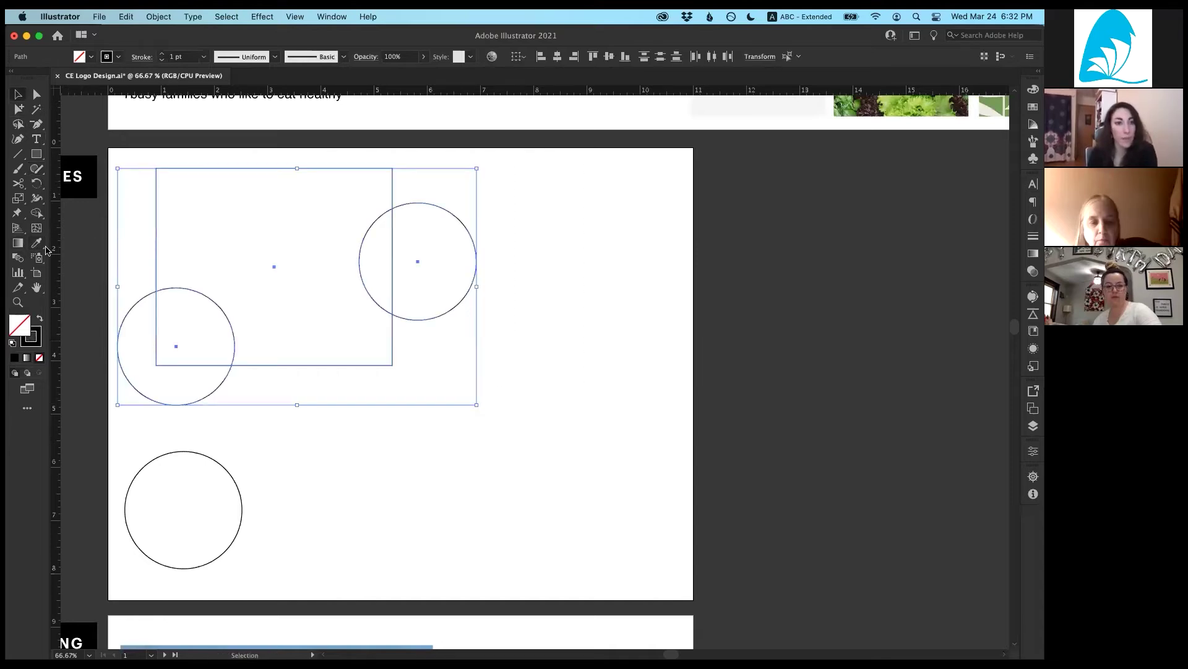
pyautogui.click(36, 213)
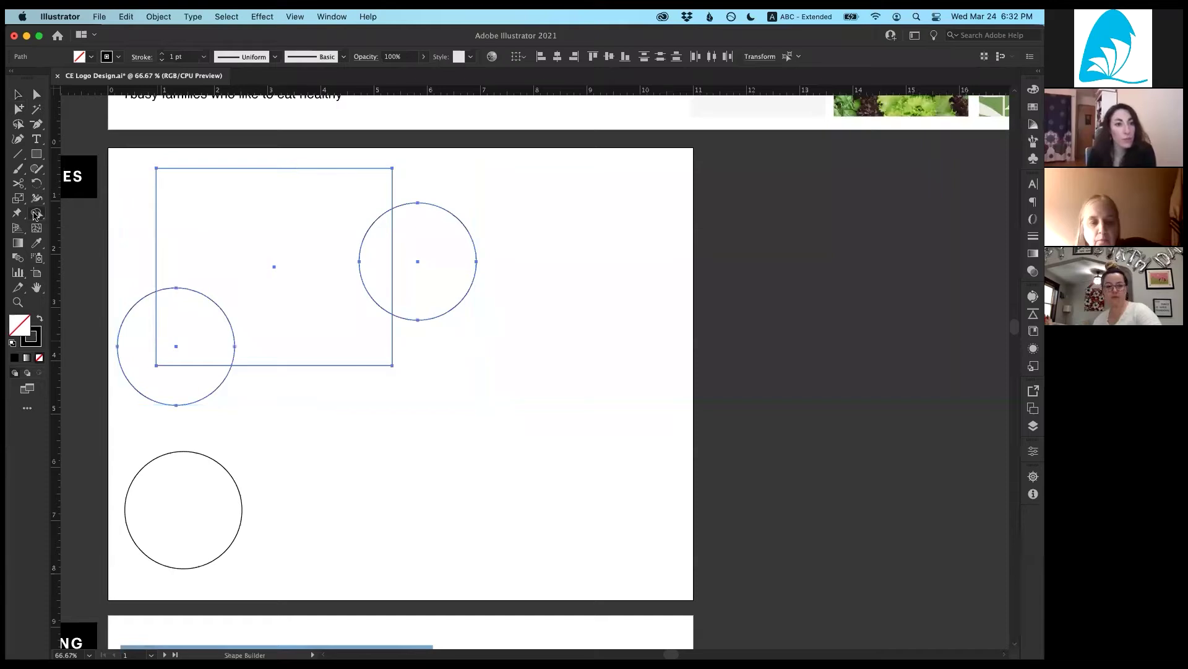
pyautogui.click(38, 214)
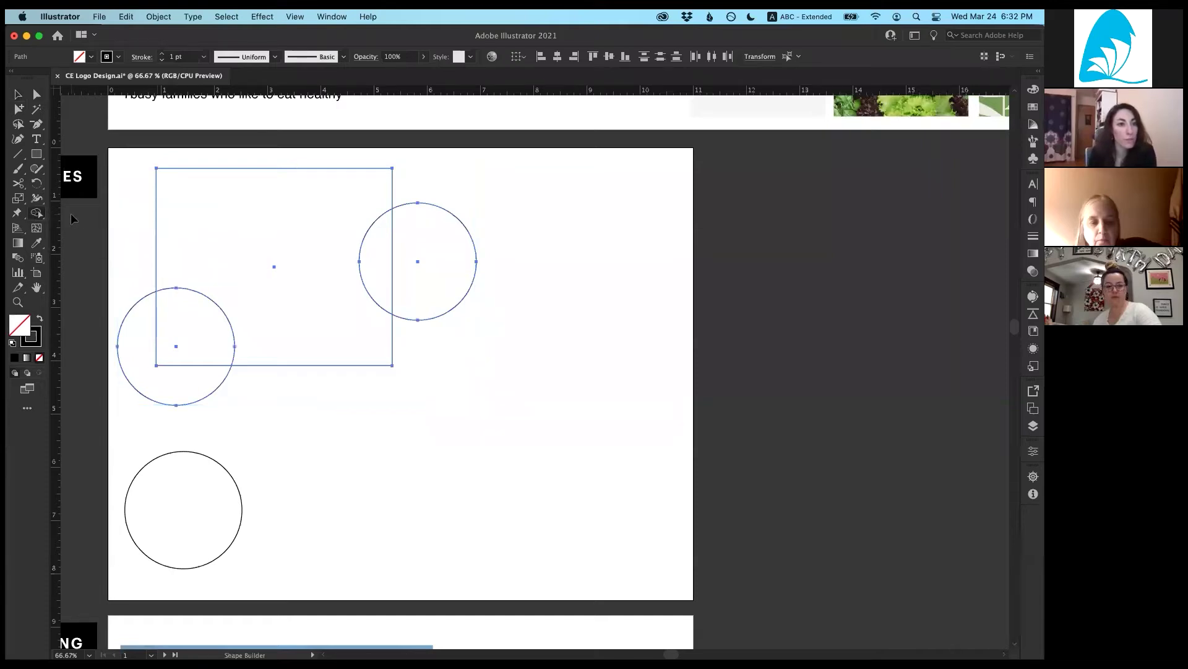
pyautogui.click(42, 216)
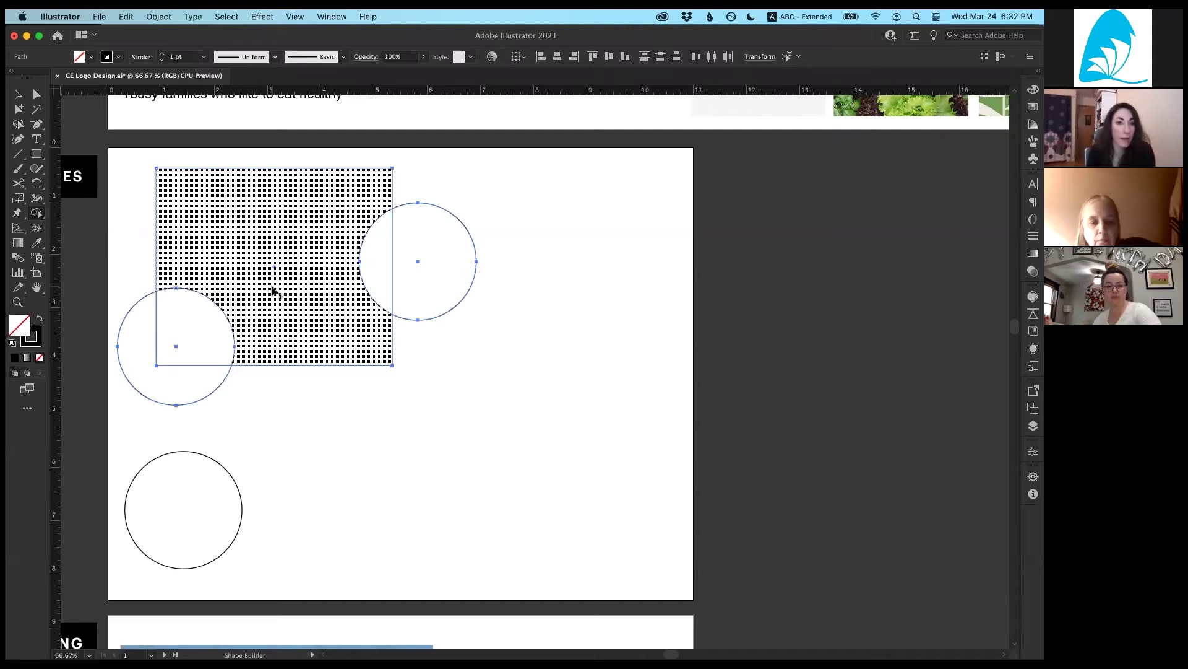
# Step: Try merging the lower-left circle into the rectangle and cutting out the right circle with Shape Builder, and undo both changes
pyautogui.moveTo(253, 300); pyautogui.dragTo(137, 385)
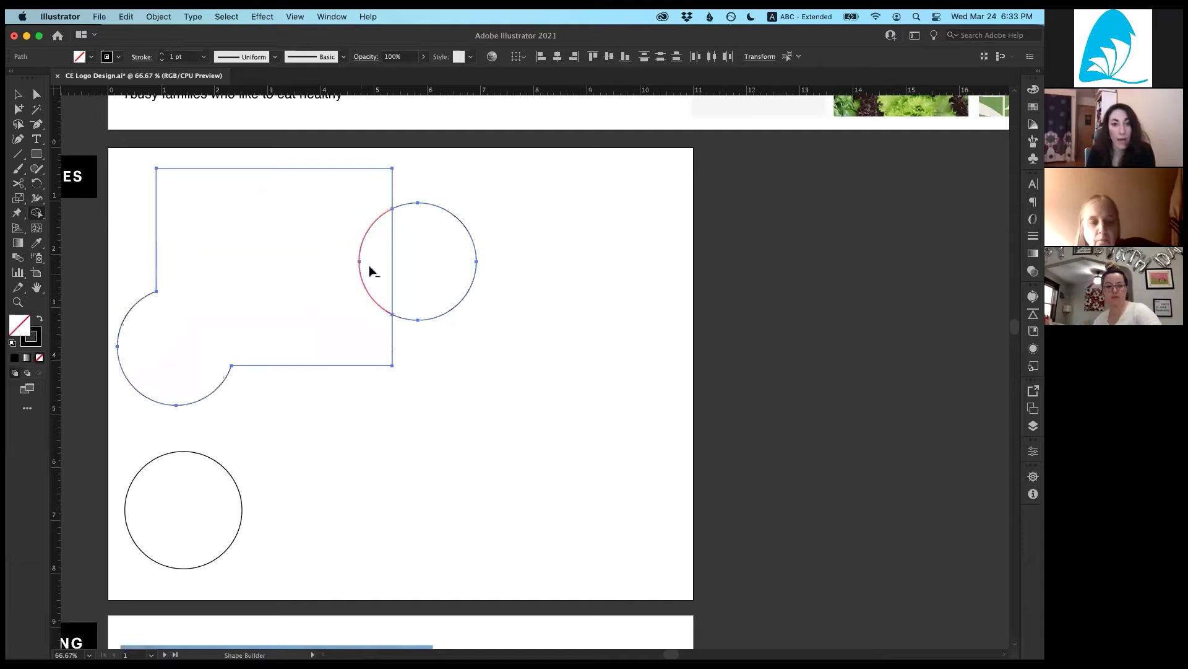
pyautogui.keyDown('alt'); pyautogui.click(419, 271); pyautogui.keyUp('alt')
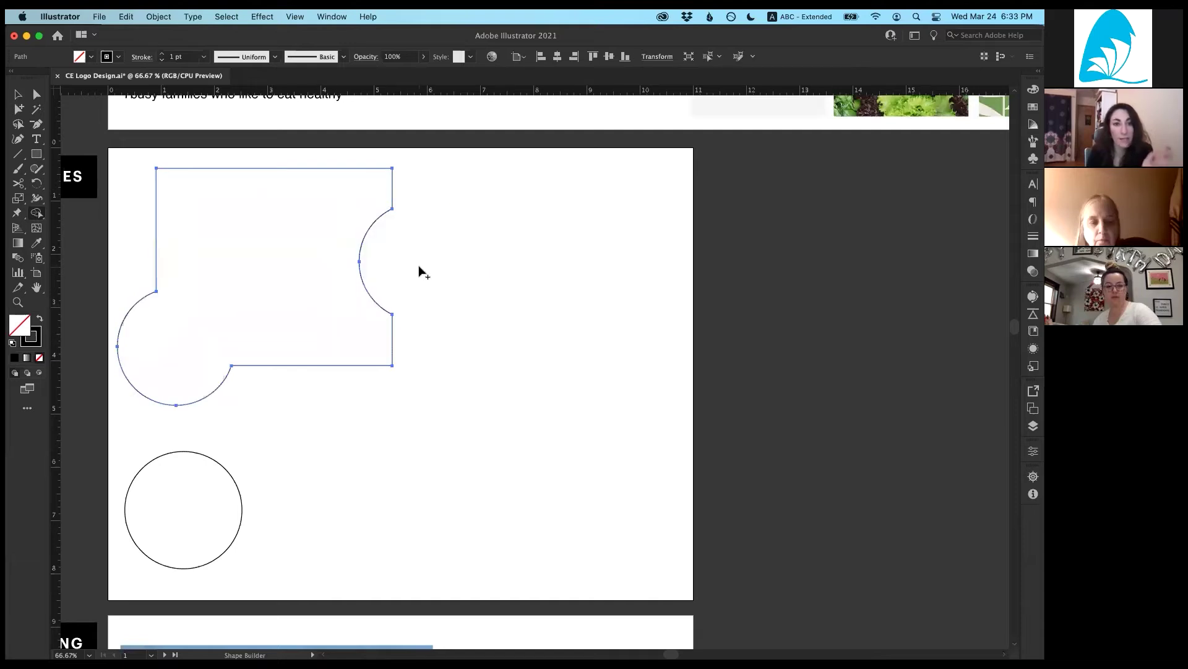
pyautogui.press('super+shift+a')
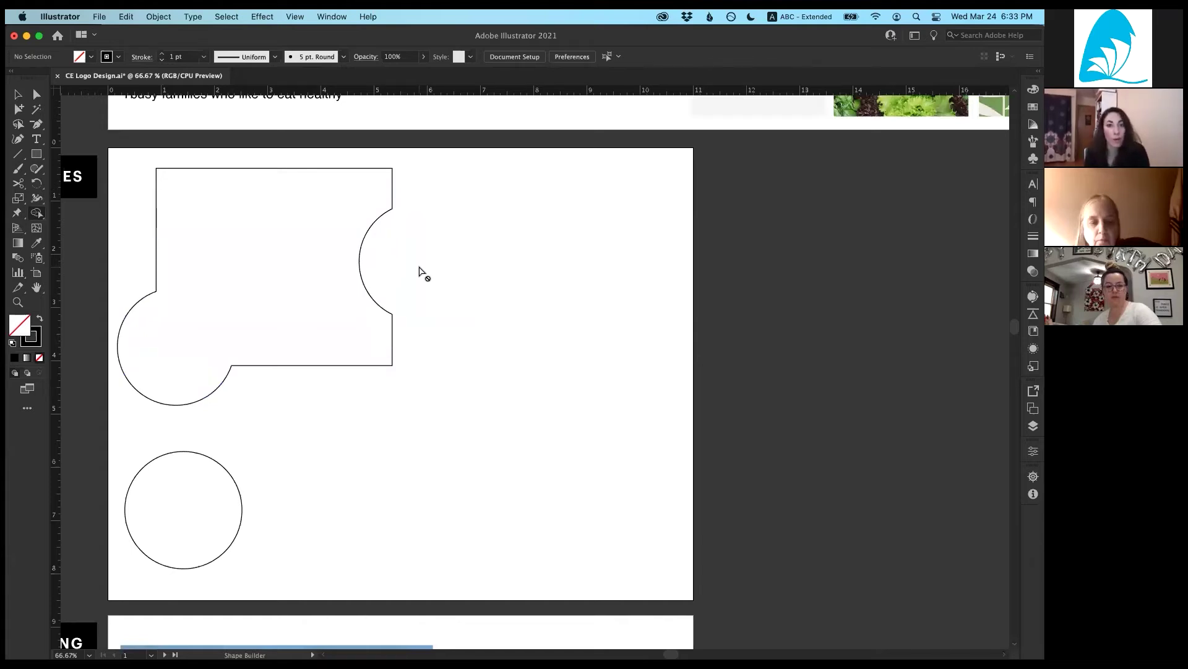
pyautogui.press('super+z')
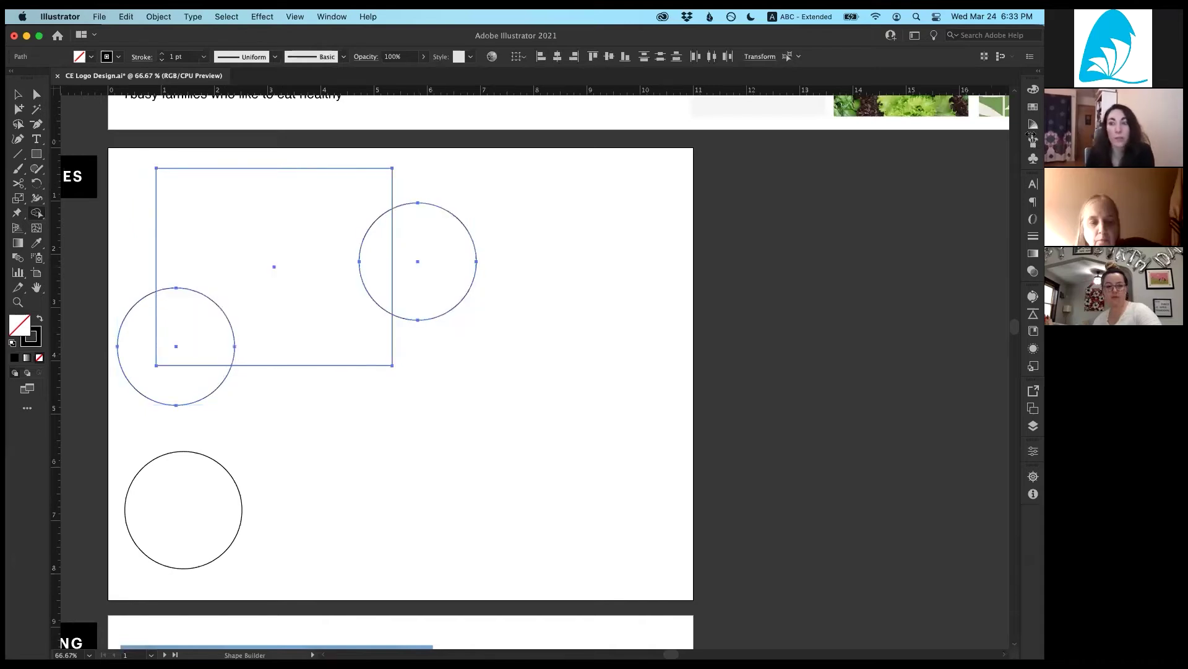
# Step: Bring up the colour swatches and detach them from the dock so they float beside the Shapes artboard
pyautogui.click(1036, 88)
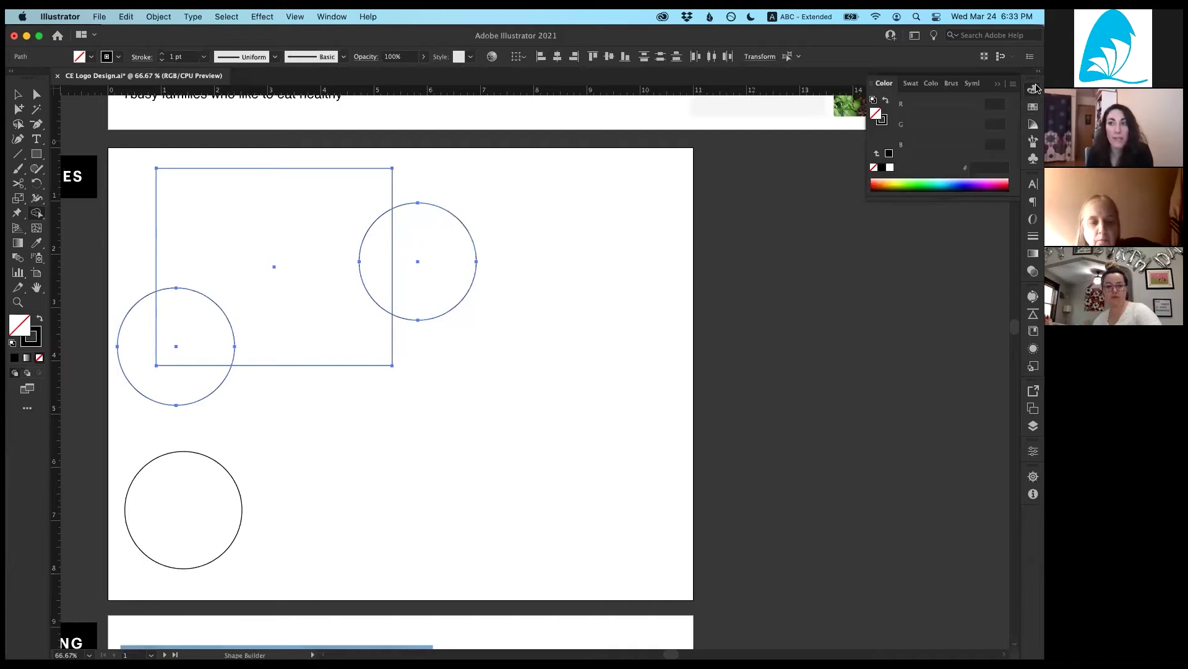
pyautogui.click(1034, 109)
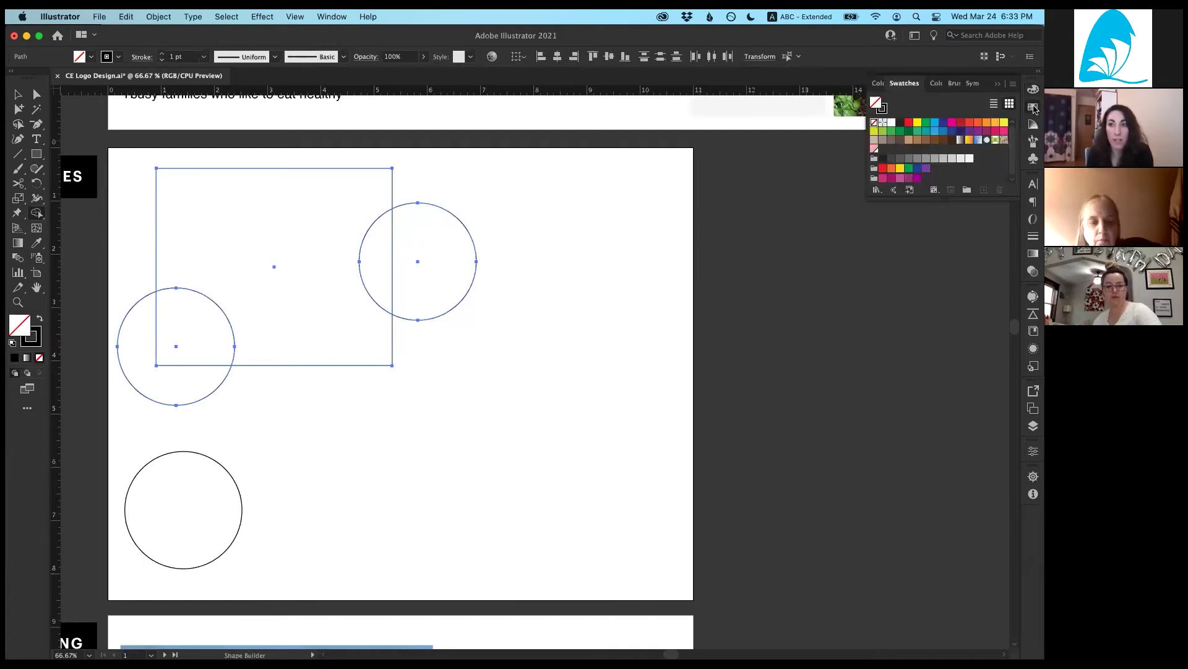
pyautogui.click(1034, 109)
pyautogui.click(1034, 109)
pyautogui.moveTo(1031, 109); pyautogui.dragTo(824, 149)
pyautogui.doubleClick(909, 138)
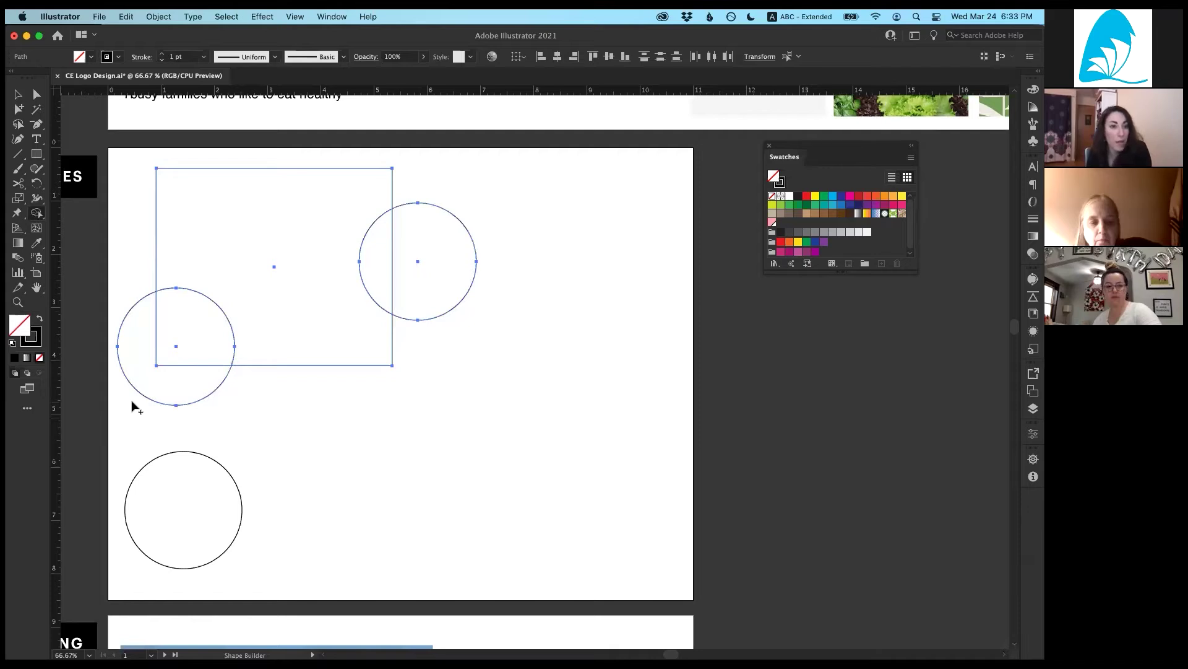
# Step: Use Shape Builder to fill the lower-left circle's outer part light green and its overlap with the rectangle light blue
pyautogui.press('v')
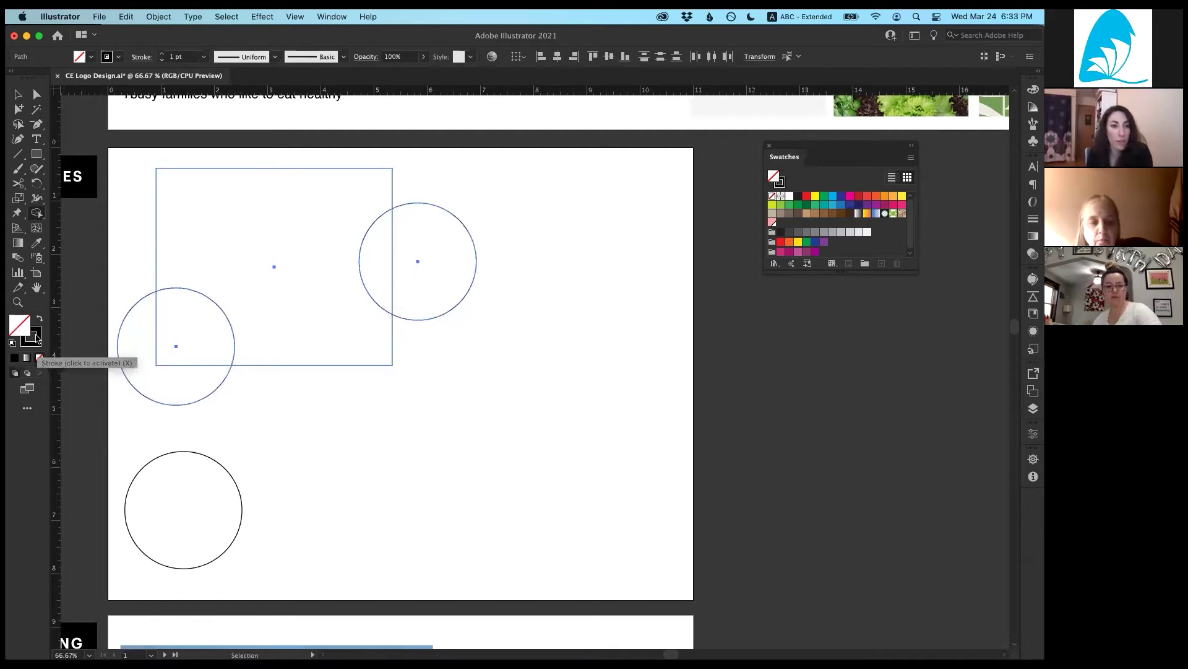
pyautogui.click(38, 319)
pyautogui.hotkey('shift', 'm')
pyautogui.click(780, 205)
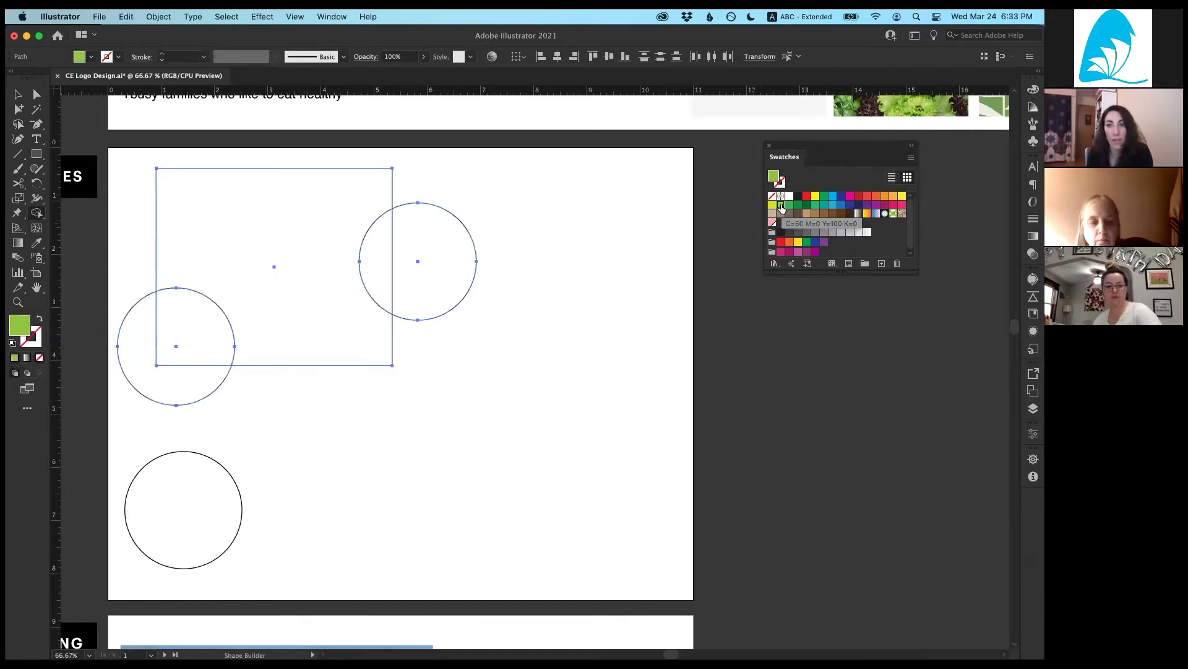
pyautogui.click(188, 382)
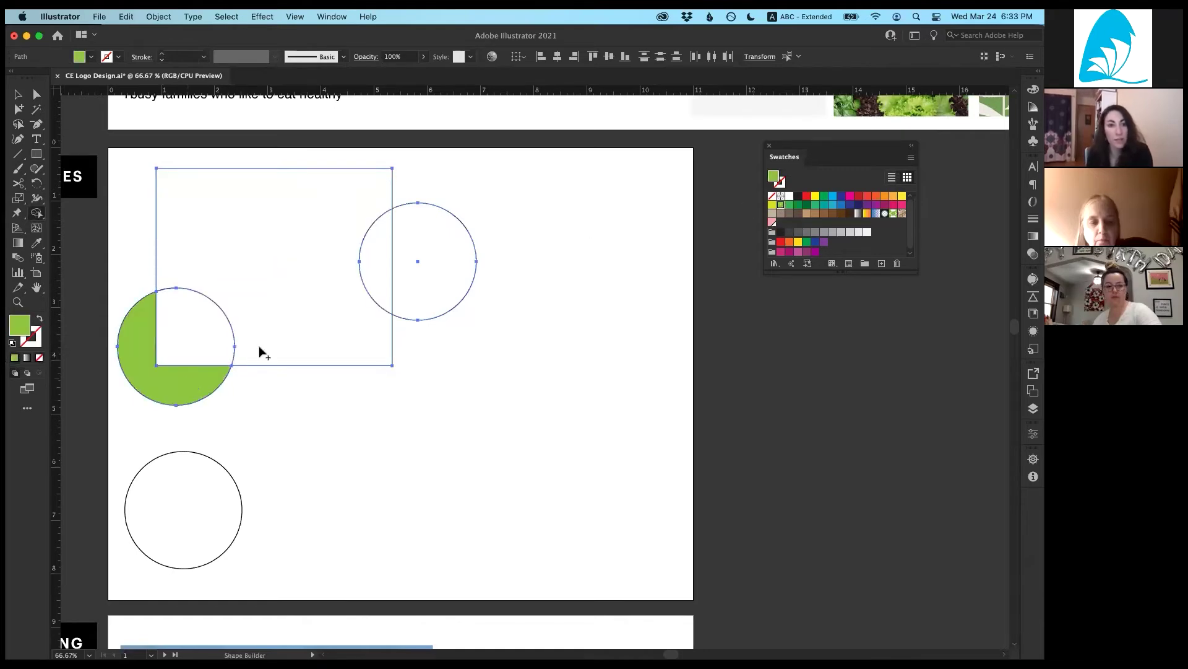
pyautogui.click(833, 205)
pyautogui.click(204, 309)
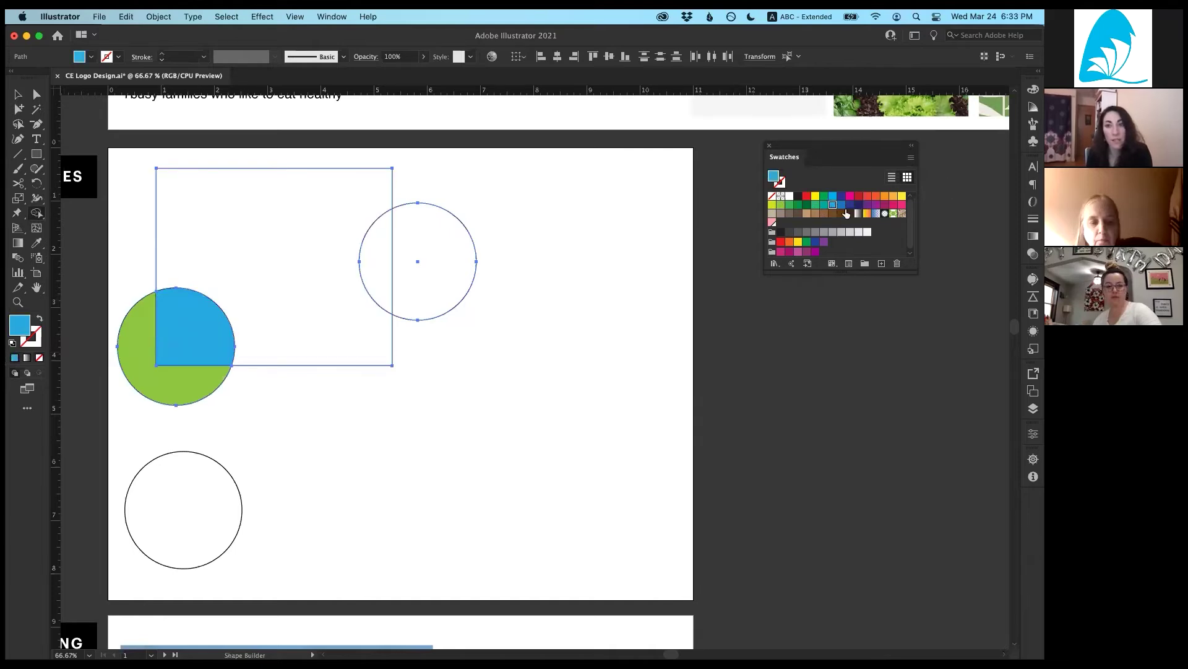
# Step: Fill the rest of the rectangle dark blue, the right circle's overlap brown and its outer part grey-brown, and deselect
pyautogui.click(850, 205)
pyautogui.click(207, 278)
pyautogui.click(833, 214)
pyautogui.click(376, 260)
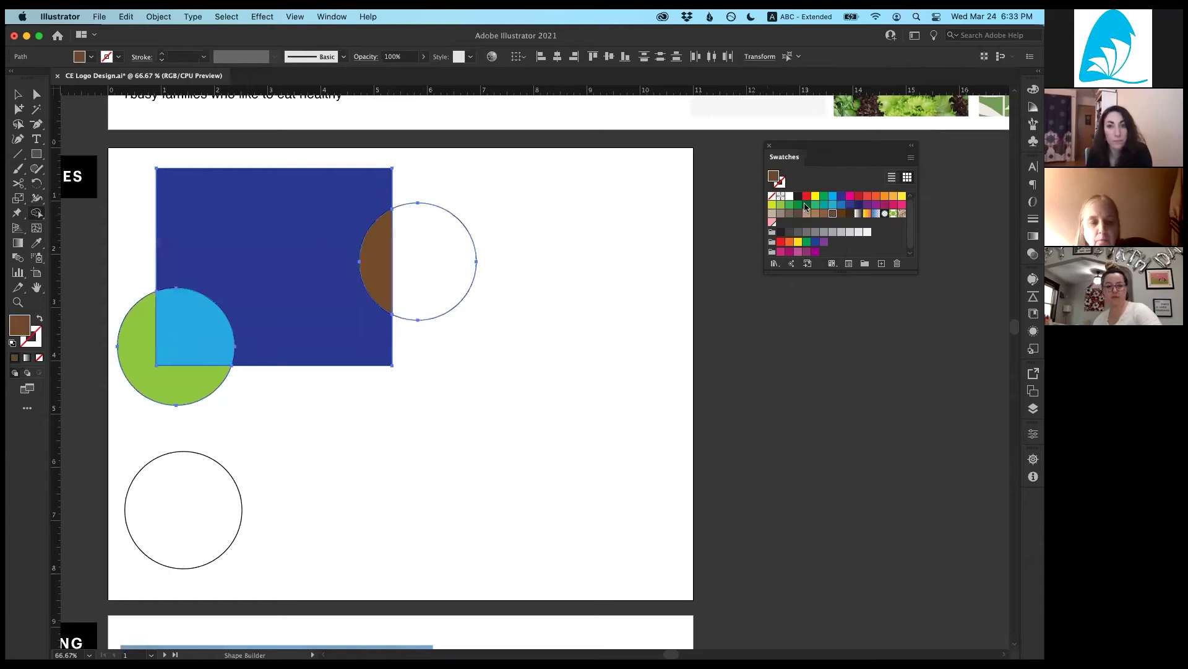
pyautogui.click(416, 284)
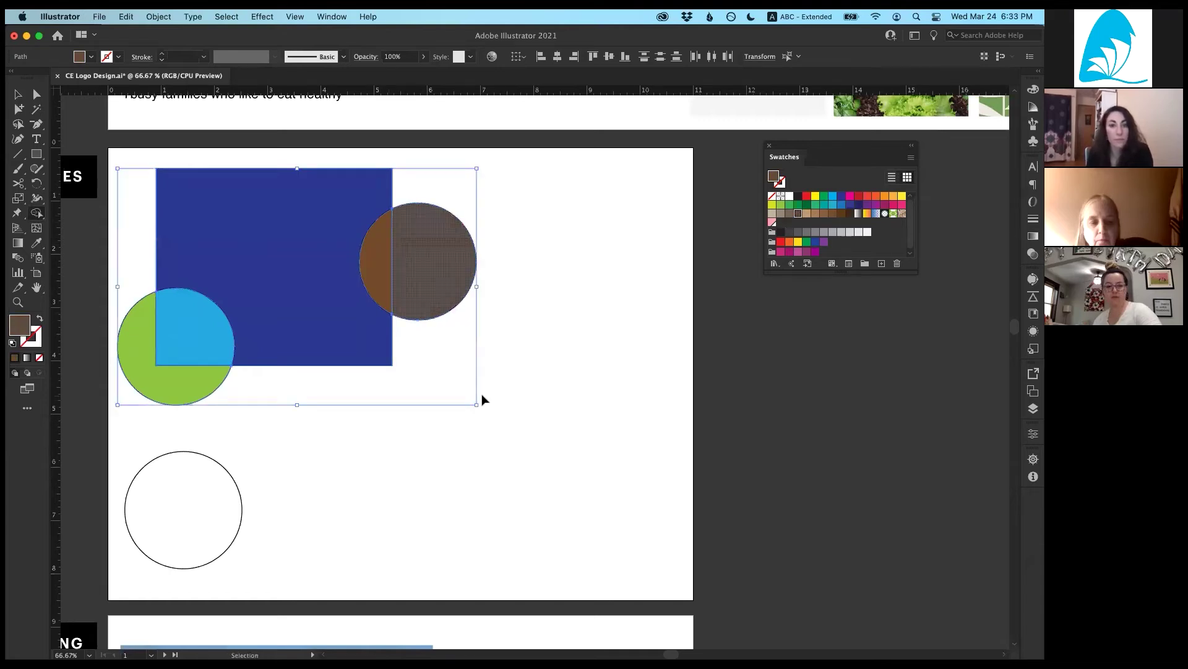
pyautogui.click(482, 400)
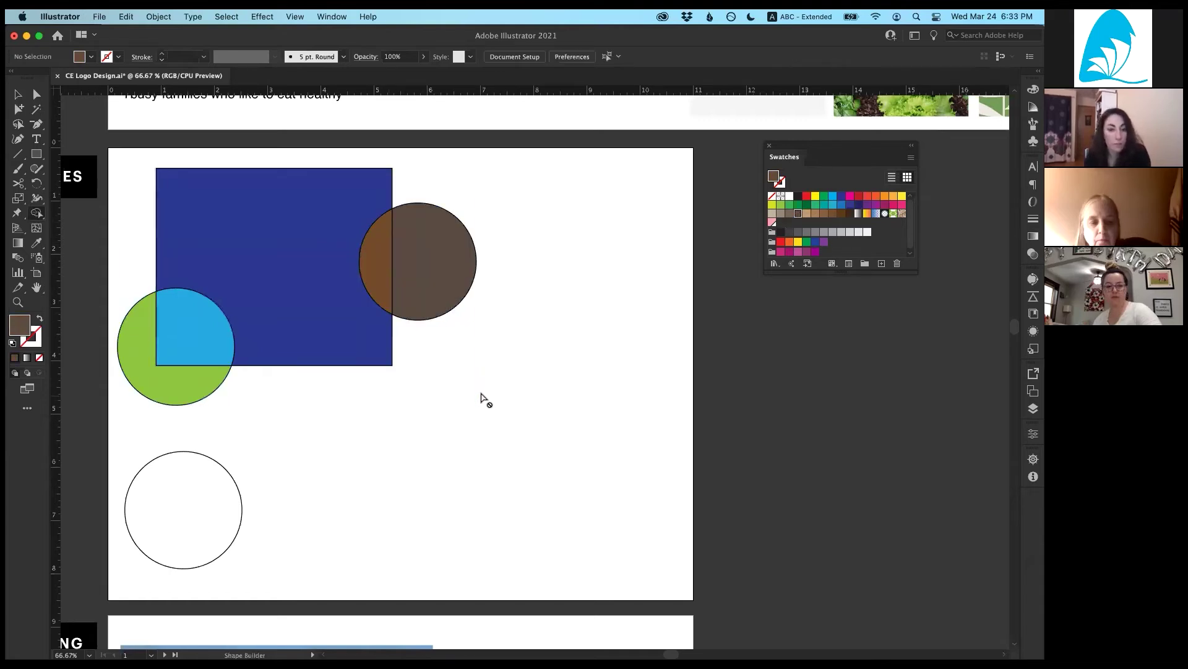
# Step: Try moving the right circle's outer piece and its overlap piece separately with the Selection tool, undoing each move
pyautogui.press('v')
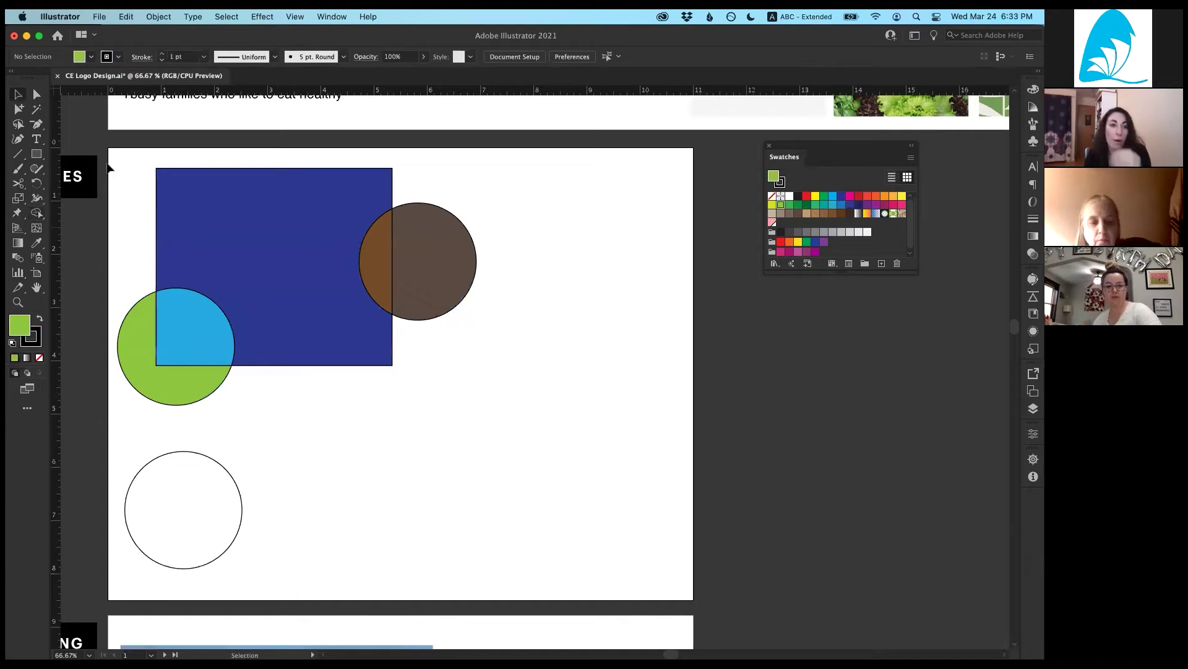
pyautogui.moveTo(455, 281); pyautogui.dragTo(495, 314)
pyautogui.press('cmd+z')
pyautogui.moveTo(387, 272); pyautogui.dragTo(414, 337)
pyautogui.press('cmd+z')
# Step: Group all the coloured pieces of the rectangle and its two circles, and deselect the group
pyautogui.moveTo(141, 180); pyautogui.dragTo(490, 396)
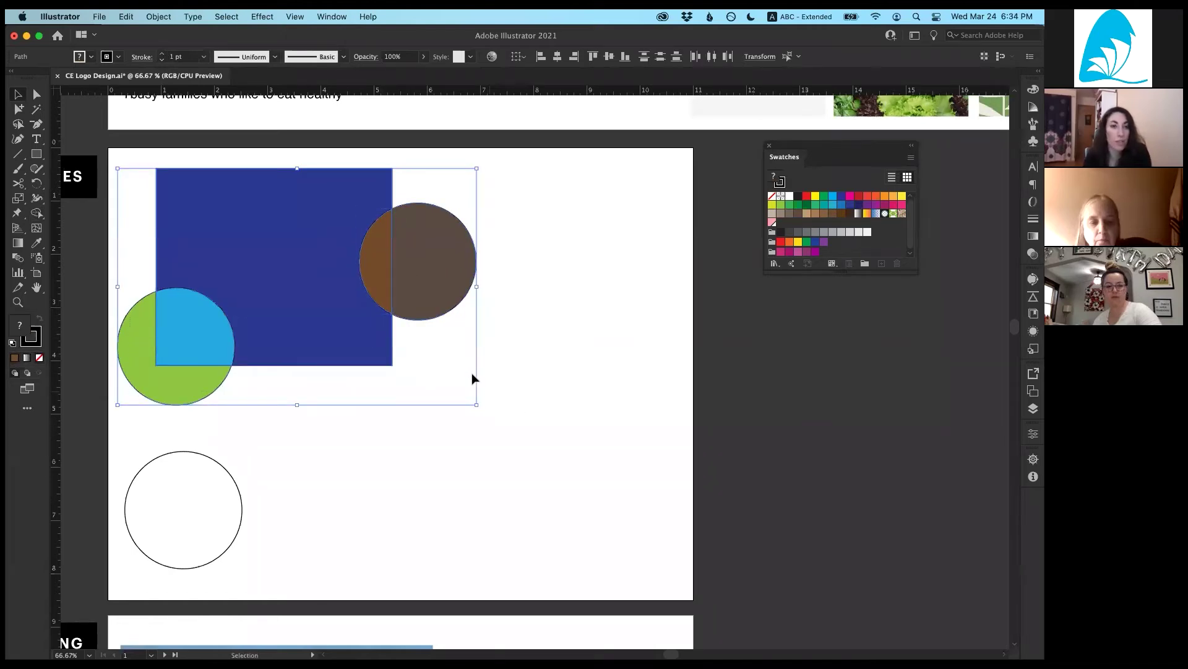
pyautogui.click(144, 15)
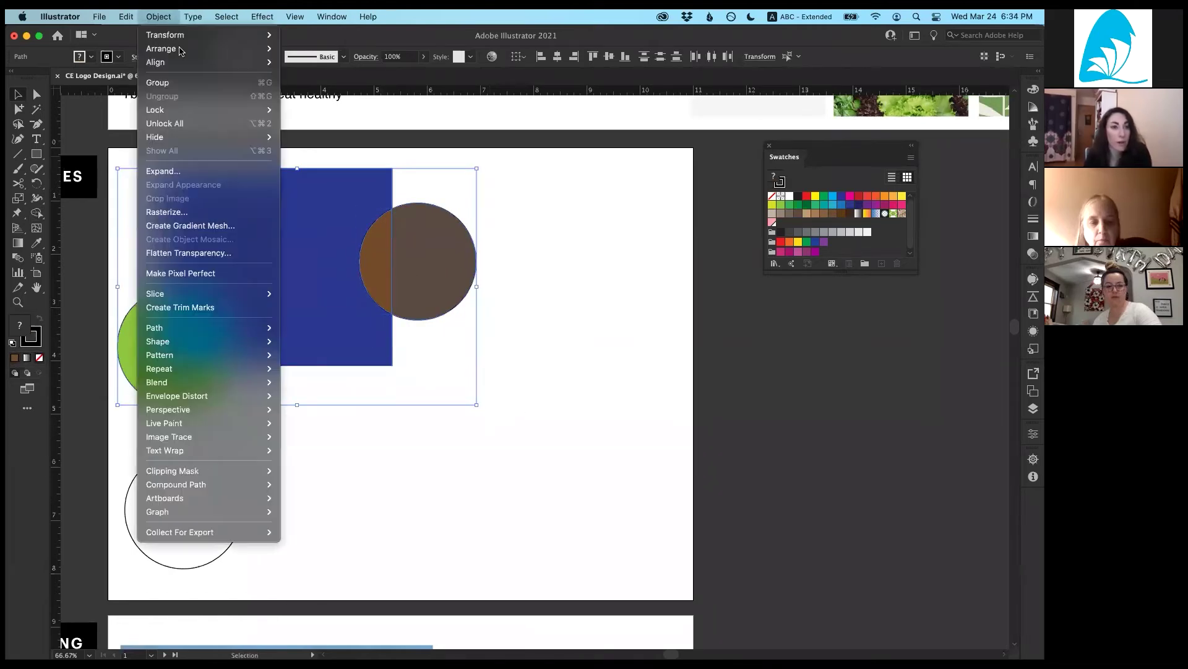
pyautogui.click(192, 82)
pyautogui.moveTo(438, 226); pyautogui.dragTo(219, 255)
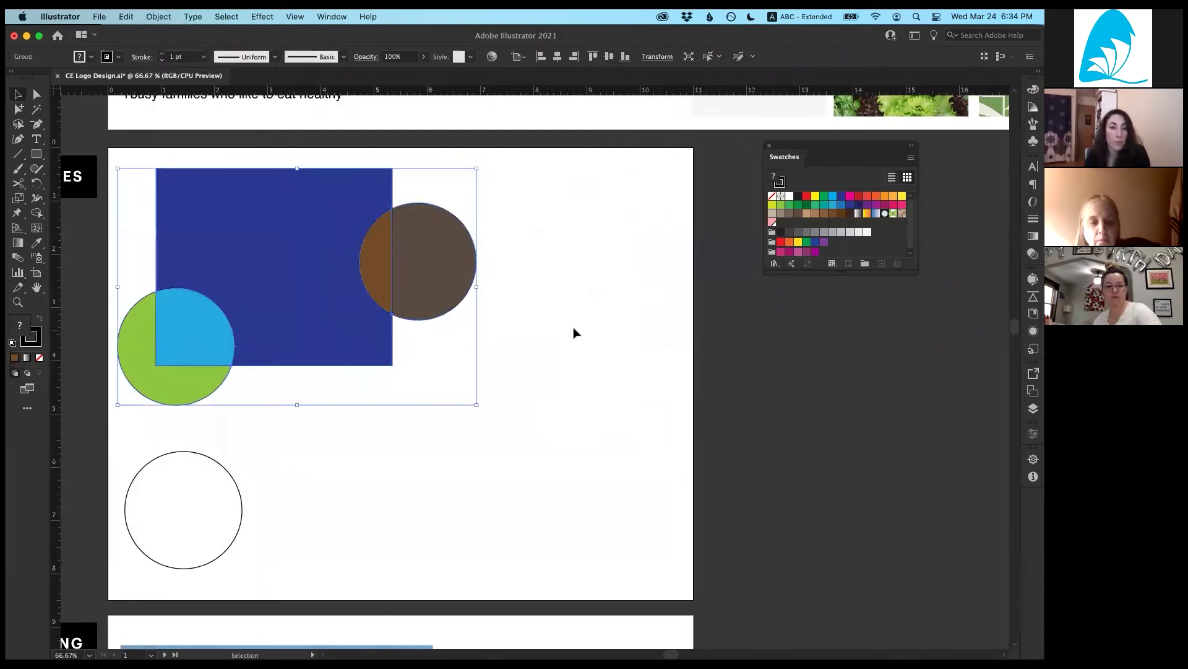
pyautogui.click(574, 333)
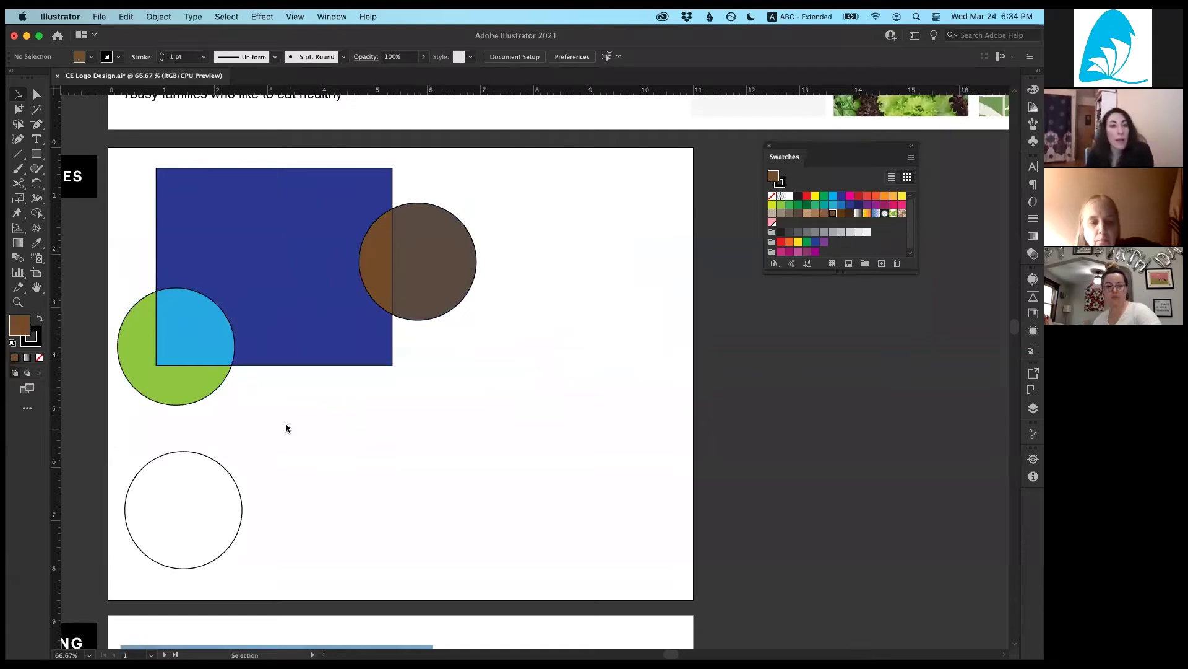
# Step: Draw a square about 2.2 in wide in the artboard's upper-right area, with blue fill 1C75BC and no stroke
pyautogui.click(36, 344)
pyautogui.click(40, 357)
pyautogui.click(19, 324)
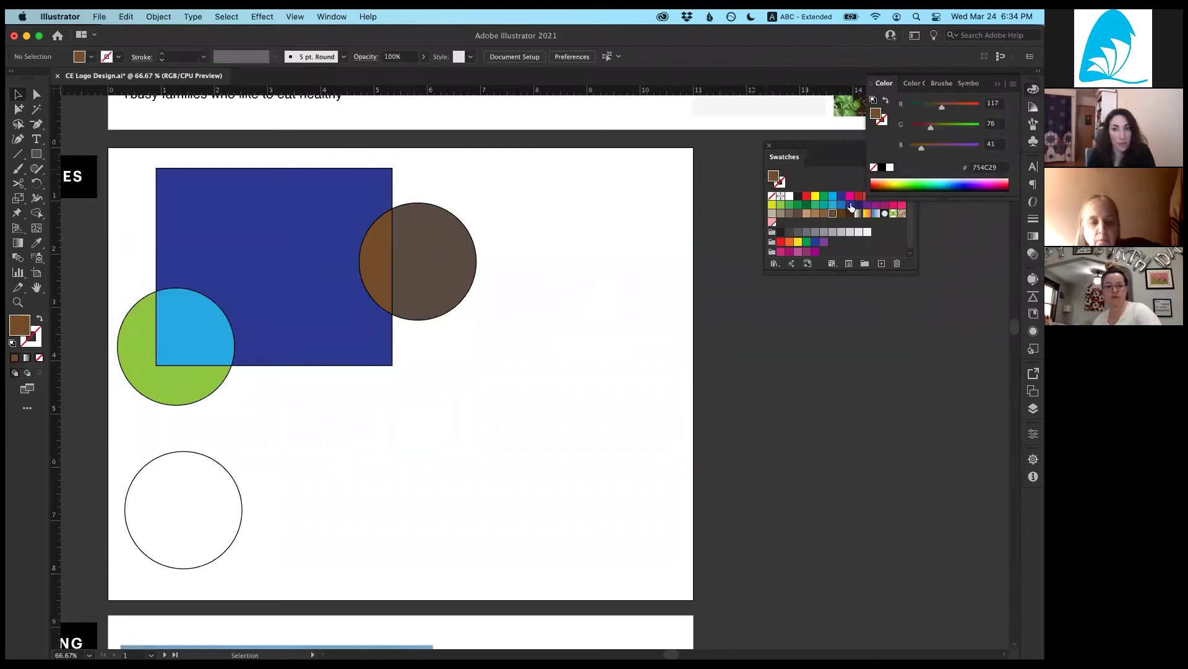
pyautogui.click(841, 204)
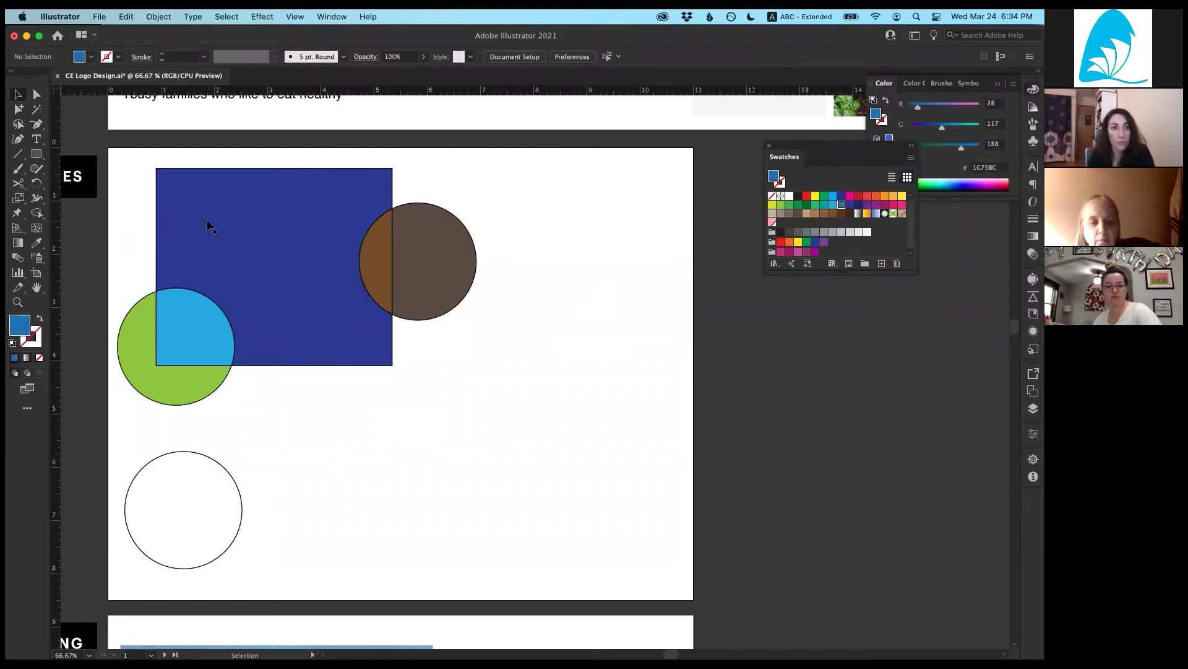
pyautogui.click(37, 154)
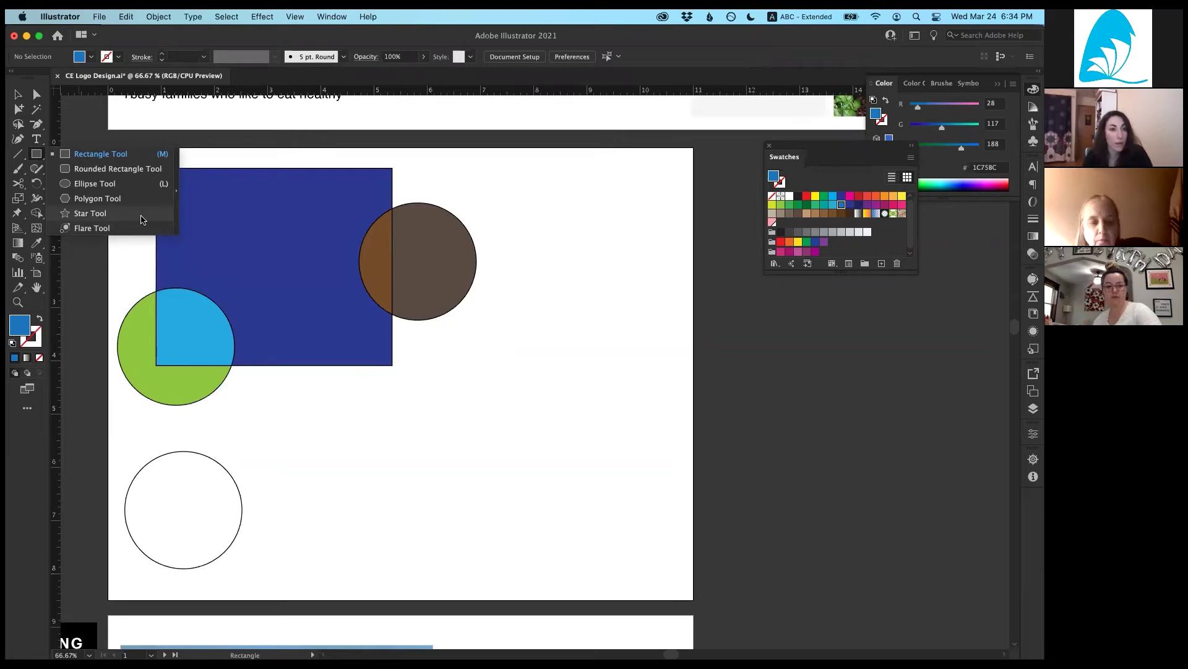
pyautogui.click(79, 158)
pyautogui.moveTo(535, 178)
pyautogui.mouseDown()
pyautogui.moveTo(589, 292)
pyautogui.moveTo(652, 265)
pyautogui.moveTo(573, 207)
pyautogui.moveTo(613, 259)
pyautogui.mouseUp()
pyautogui.moveTo(658, 358); pyautogui.dragTo(621, 297)
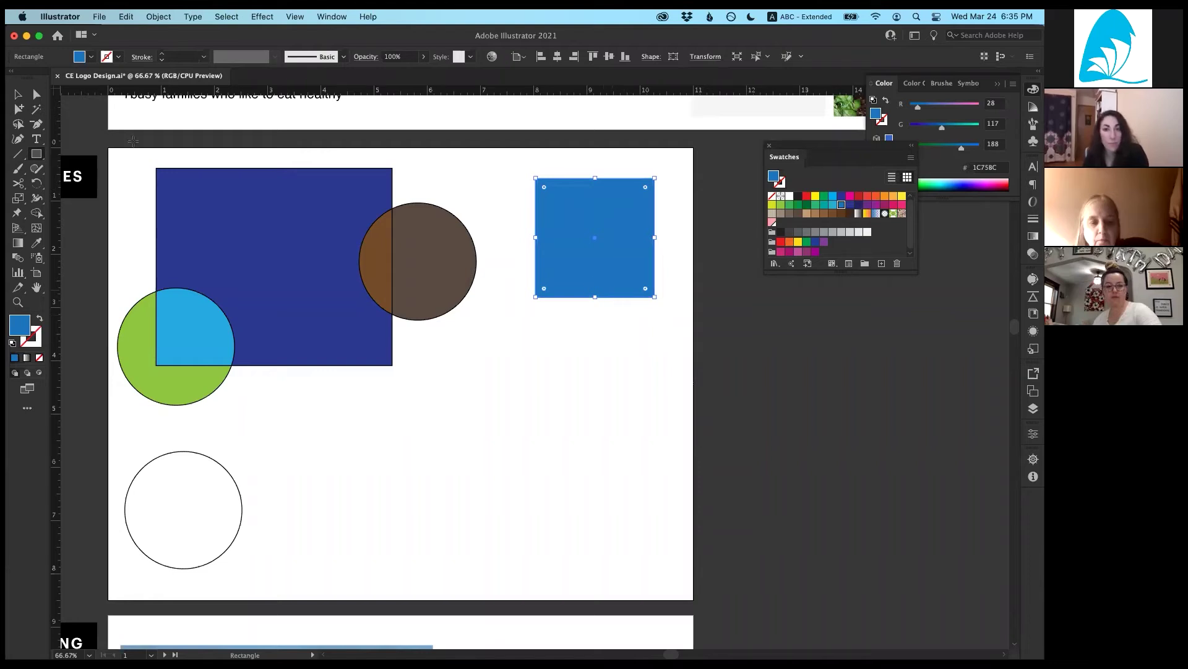
# Step: Try rounding all four corners of the blue square into a circle with the Direct Selection tool, and undo it
pyautogui.click(35, 97)
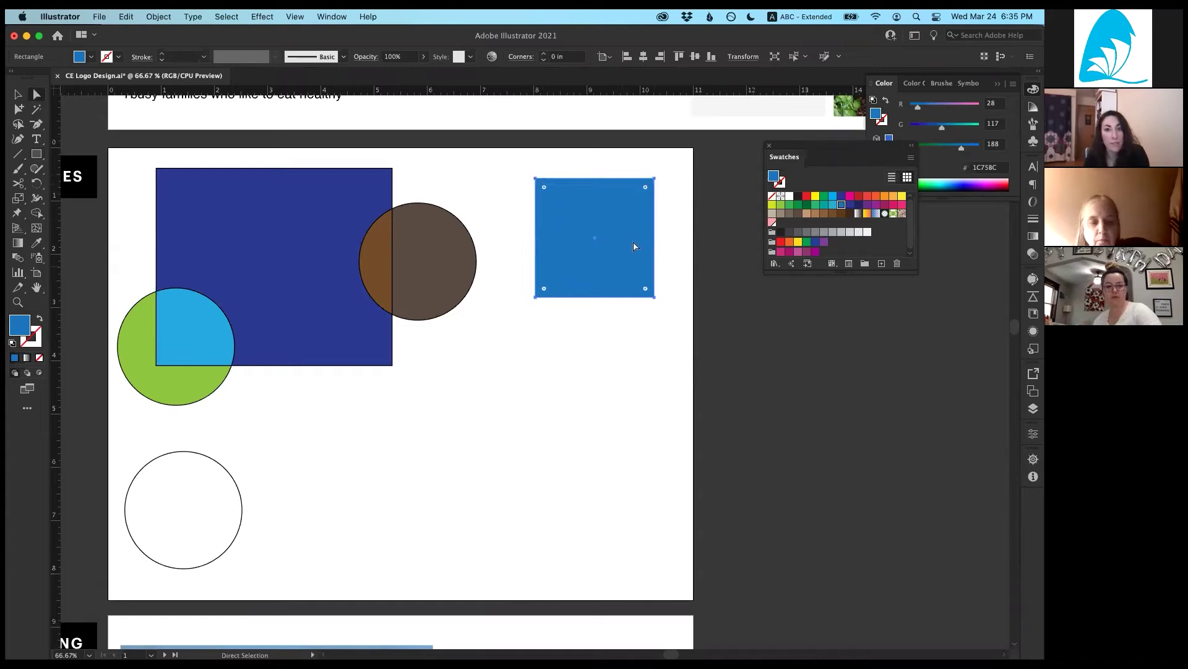
pyautogui.moveTo(545, 193); pyautogui.dragTo(652, 395)
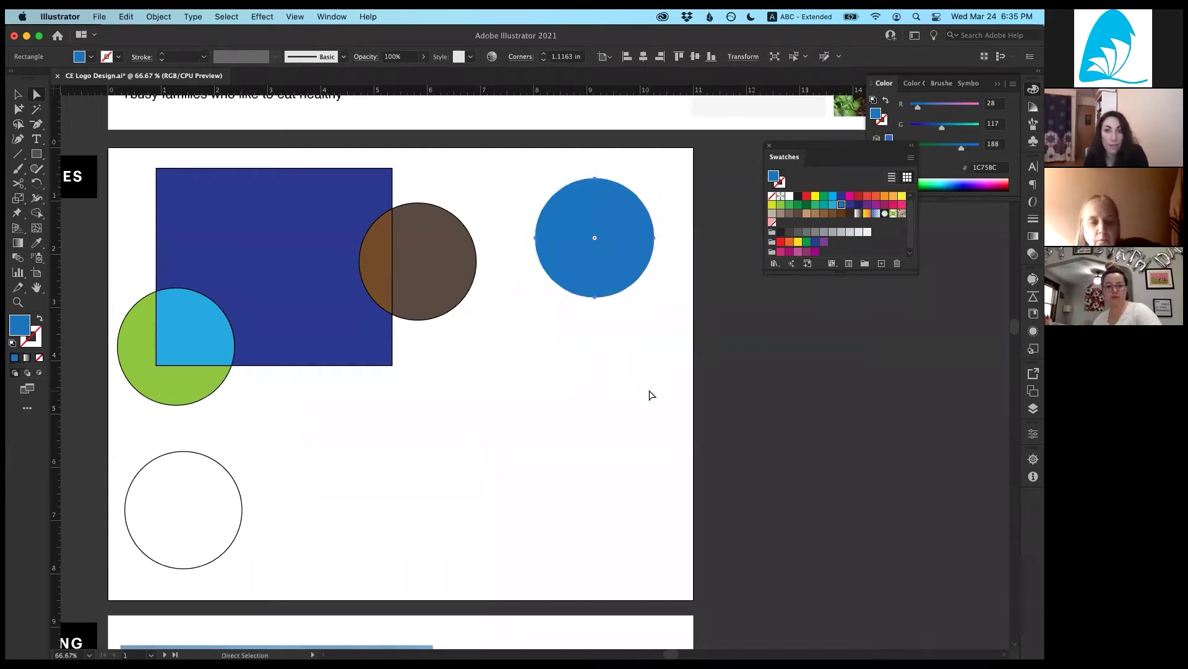
pyautogui.press('super+z')
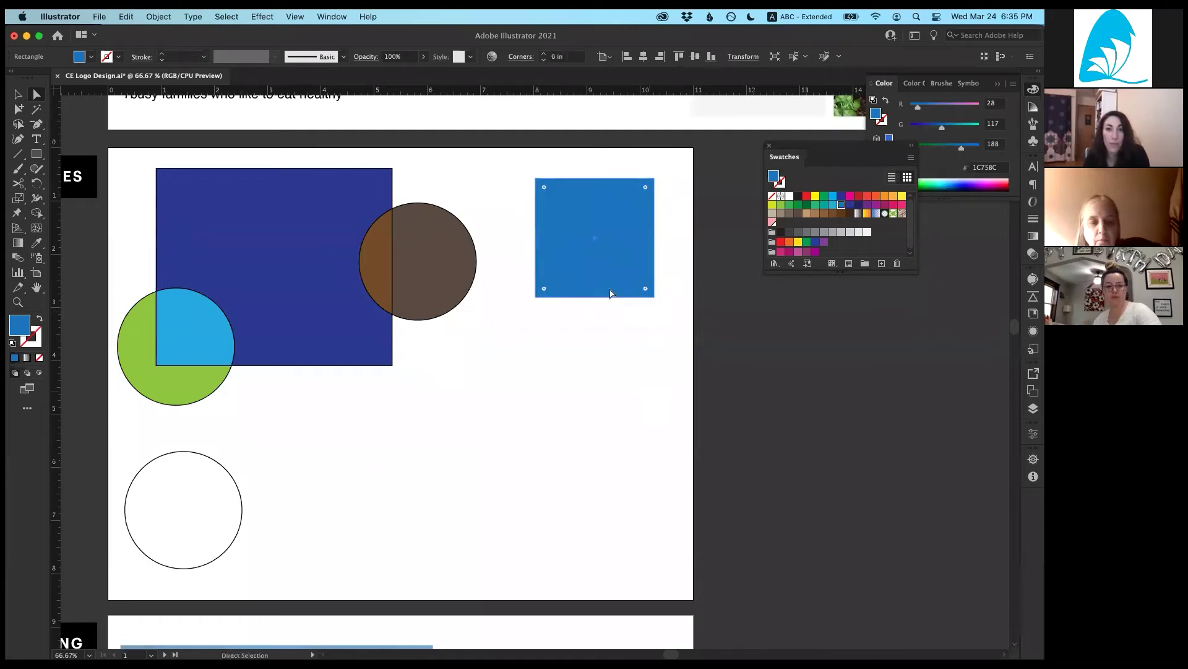
# Step: Round only the blue square's upper-left and lower-right corners to about 2.23 in to form a leaf, and deselect it
pyautogui.click(513, 153)
pyautogui.click(555, 210)
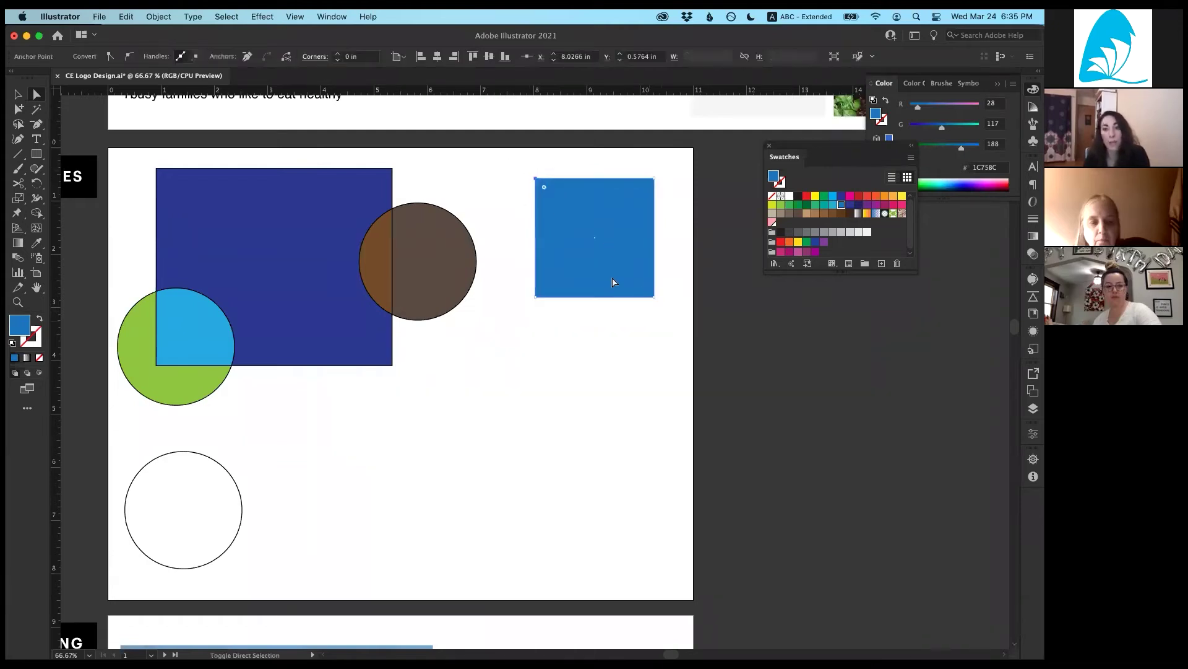
pyautogui.moveTo(549, 194); pyautogui.dragTo(647, 352)
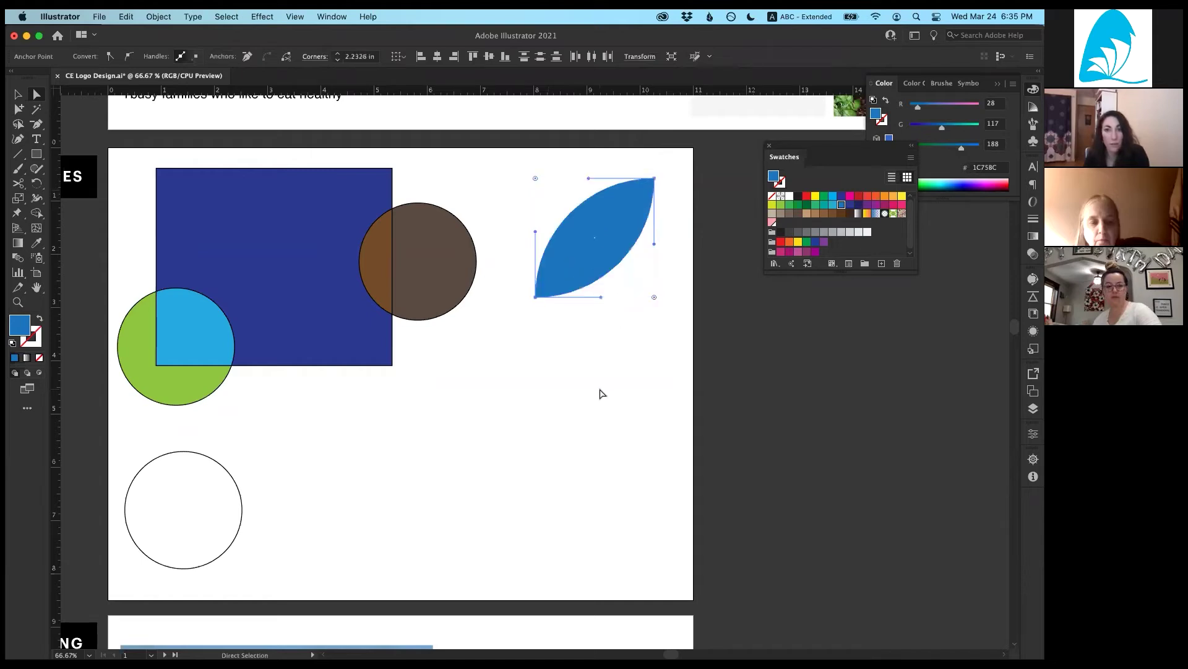
pyautogui.click(600, 395)
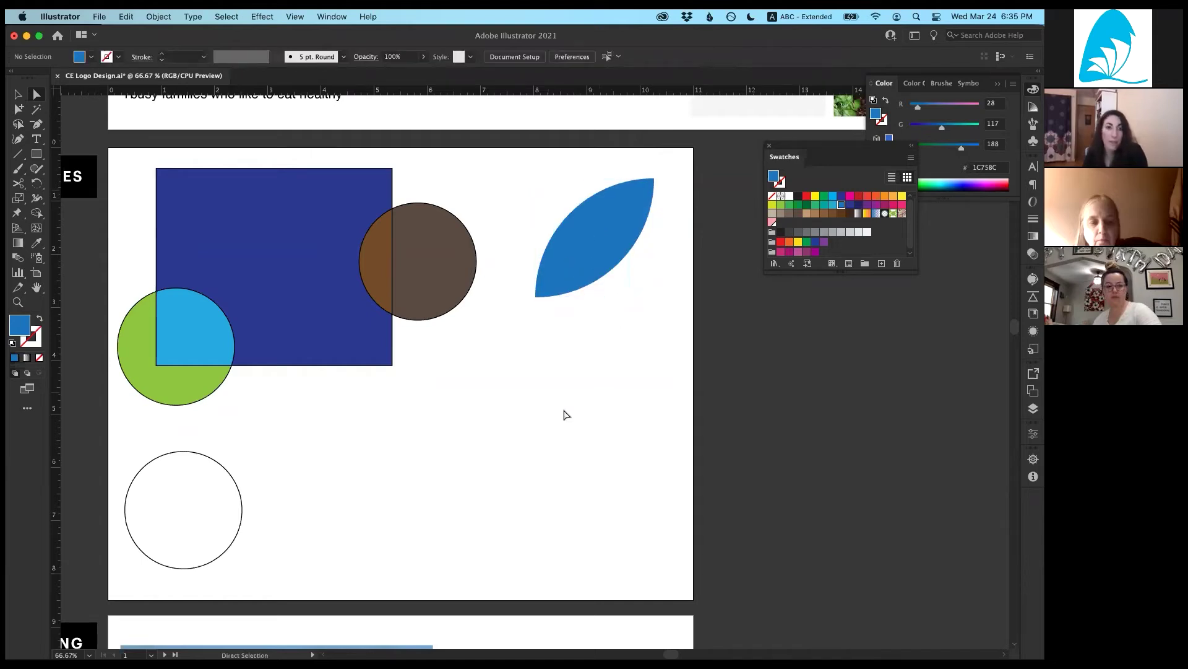
# Step: Draw an upright blue triangle about 1.3 in wide below the leaf with the Polygon tool, reducing the shape to three sides
pyautogui.press('m')
pyautogui.click(36, 153)
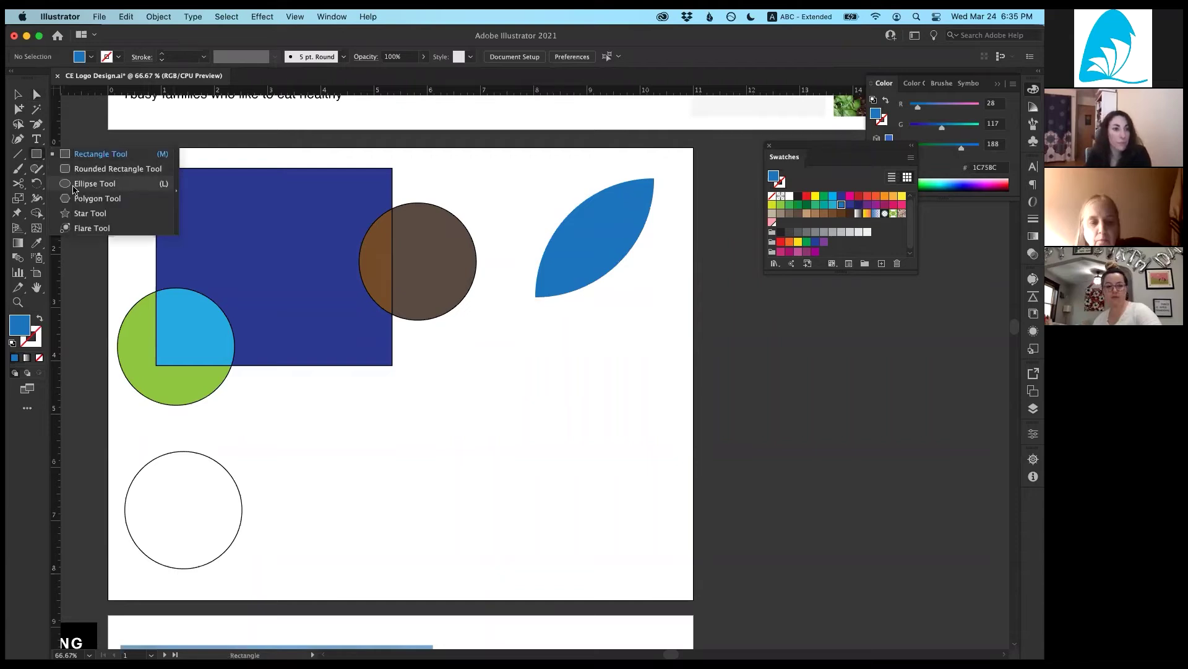
pyautogui.click(76, 198)
pyautogui.moveTo(528, 353); pyautogui.dragTo(568, 366)
pyautogui.press('Up')
pyautogui.press('Up')
pyautogui.press('Up')
pyautogui.press('Up')
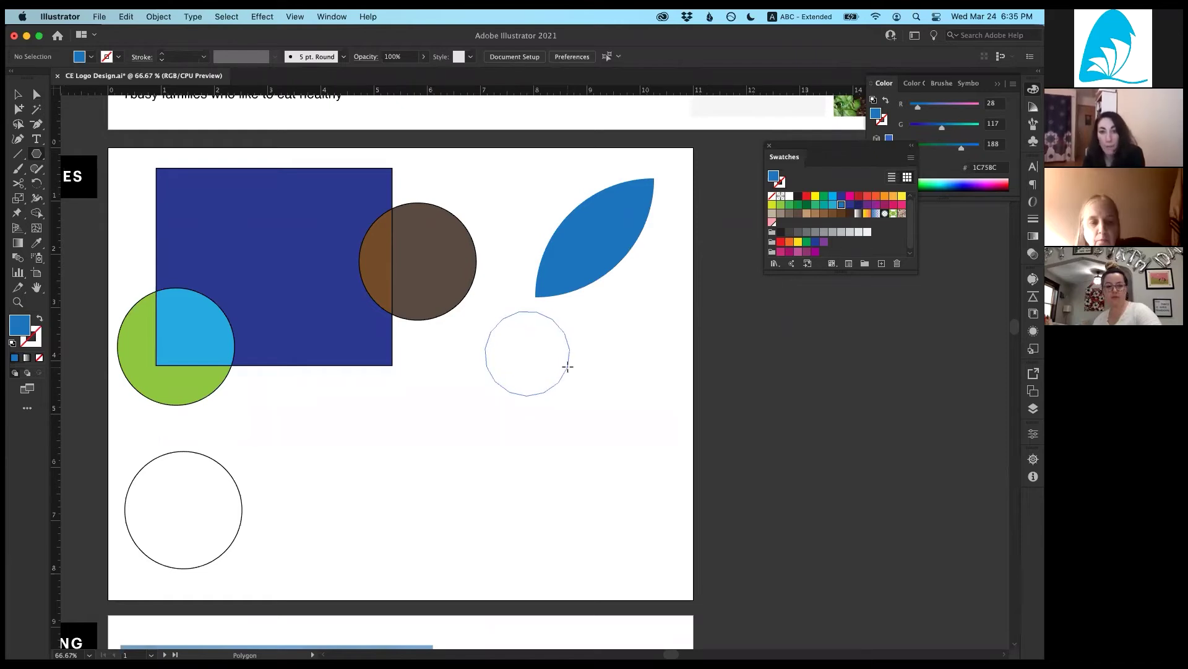
pyautogui.press('Down')
pyautogui.press('Down')
pyautogui.press('Down')
pyautogui.press('Down')
pyautogui.press('Down')
pyautogui.press('Down')
pyautogui.press('Down')
pyautogui.press('Down')
pyautogui.press('Down')
pyautogui.press('Down')
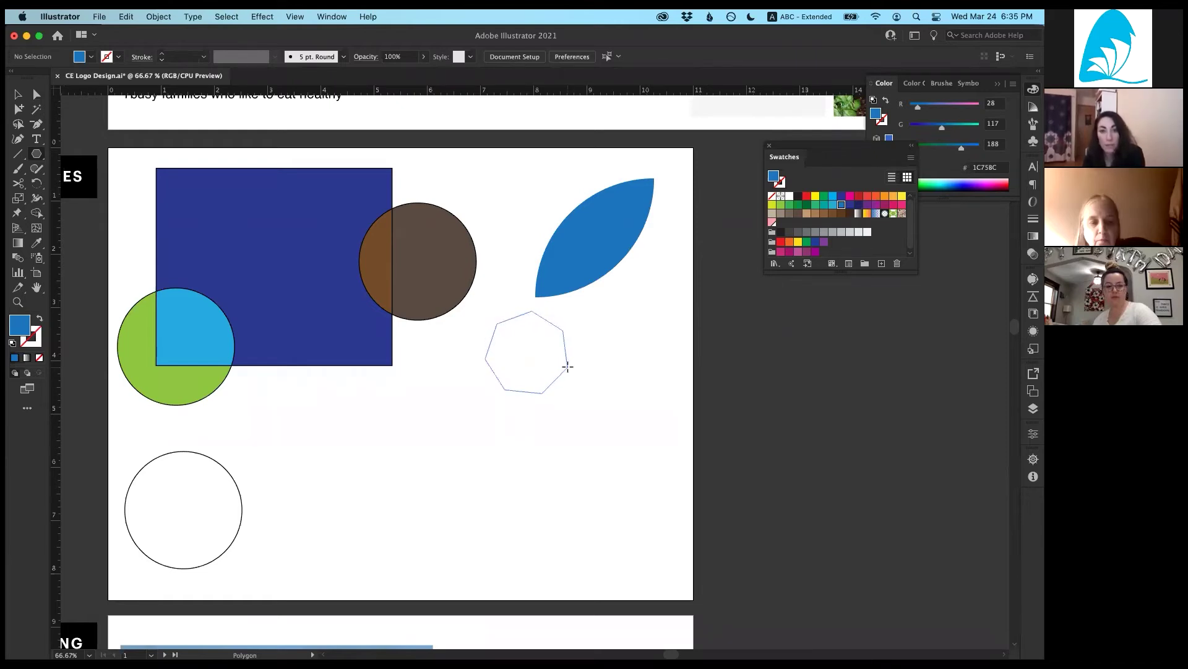
pyautogui.press('Down')
pyautogui.press('shift')
pyautogui.moveTo(568, 366); pyautogui.dragTo(565, 368)
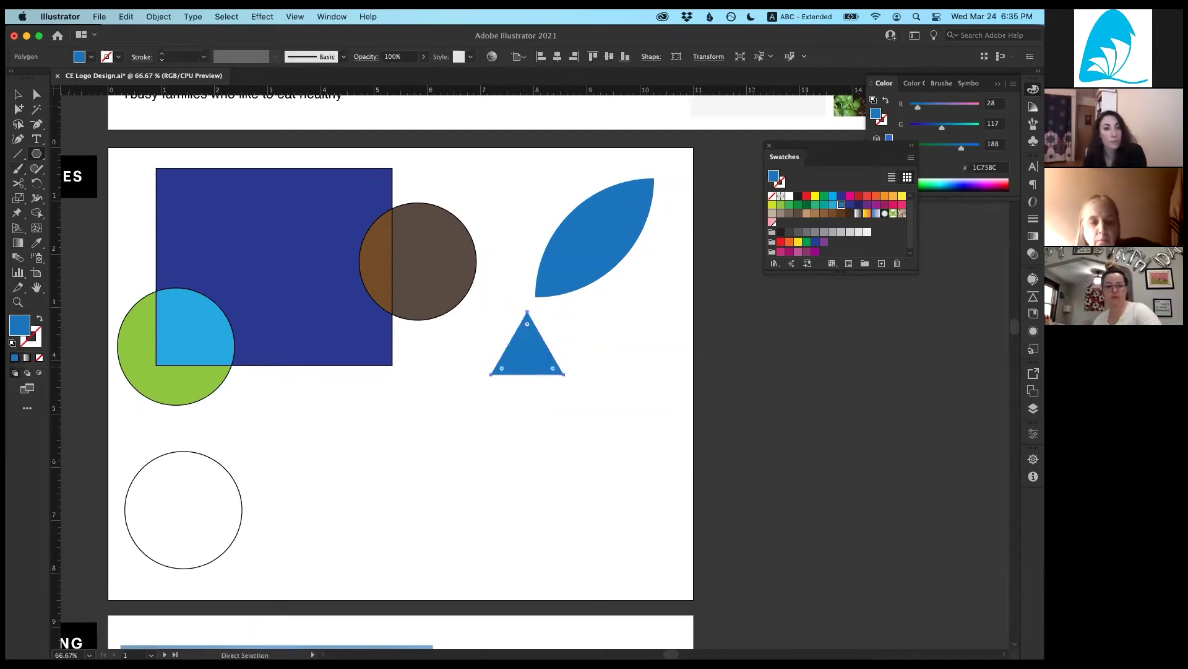
# Step: Draw an upright blue triangle about 1.6 in wide below the rectangle with the Star tool, reducing the star to three points
pyautogui.moveTo(45, 162); pyautogui.dragTo(65, 215)
pyautogui.moveTo(334, 440); pyautogui.dragTo(363, 483)
pyautogui.press('Up')
pyautogui.press('Up')
pyautogui.press('Up')
pyautogui.press('Up')
pyautogui.press('Down')
pyautogui.press('Down')
pyautogui.press('Down')
pyautogui.press('Down')
pyautogui.press('Down')
pyautogui.press('Down')
pyautogui.press('Up')
pyautogui.press('Down')
pyautogui.press('Down')
pyautogui.press('shift')
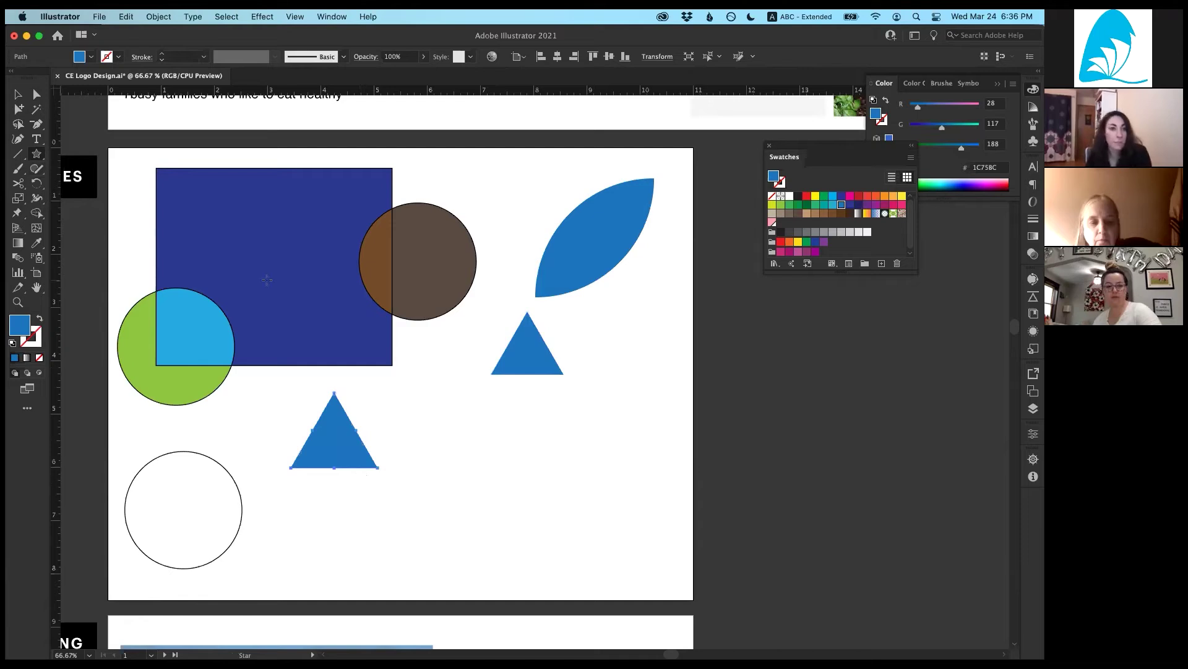
# Step: Move the star-made triangle below the leaf, just right of the polygon triangle, and deselect it
pyautogui.click(18, 92)
pyautogui.moveTo(341, 411); pyautogui.dragTo(619, 329)
pyautogui.click(526, 482)
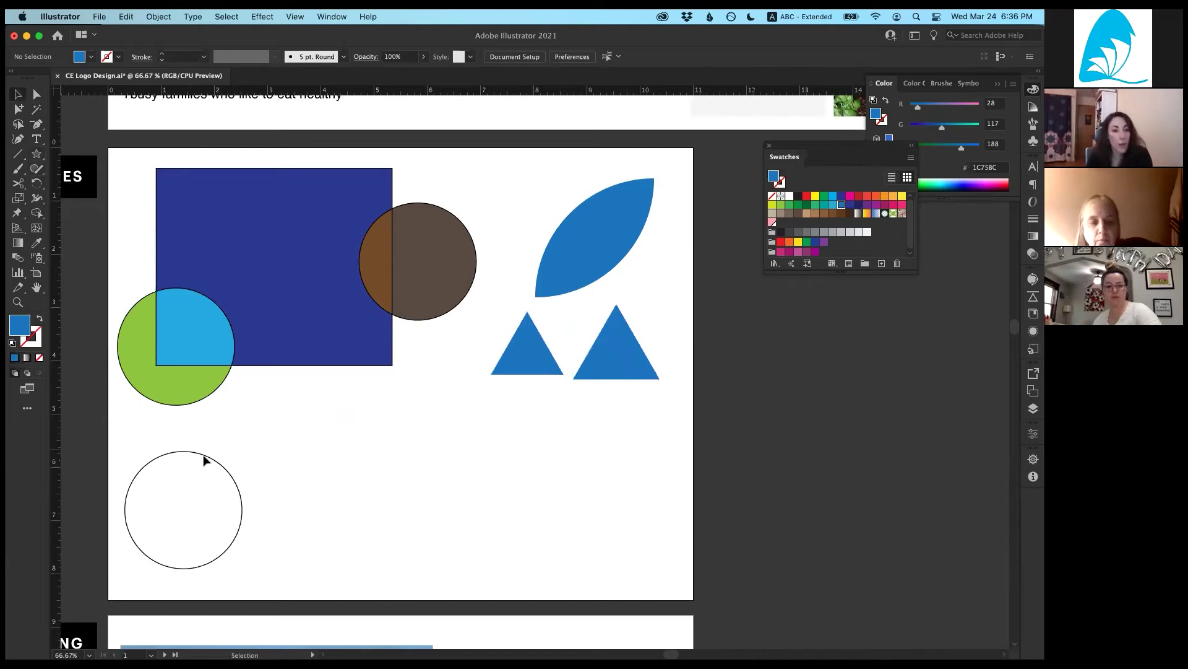
# Step: Move the unfilled circle right into the open space below the rectangle, and nudge the blue leaf slightly upward
pyautogui.click(599, 227)
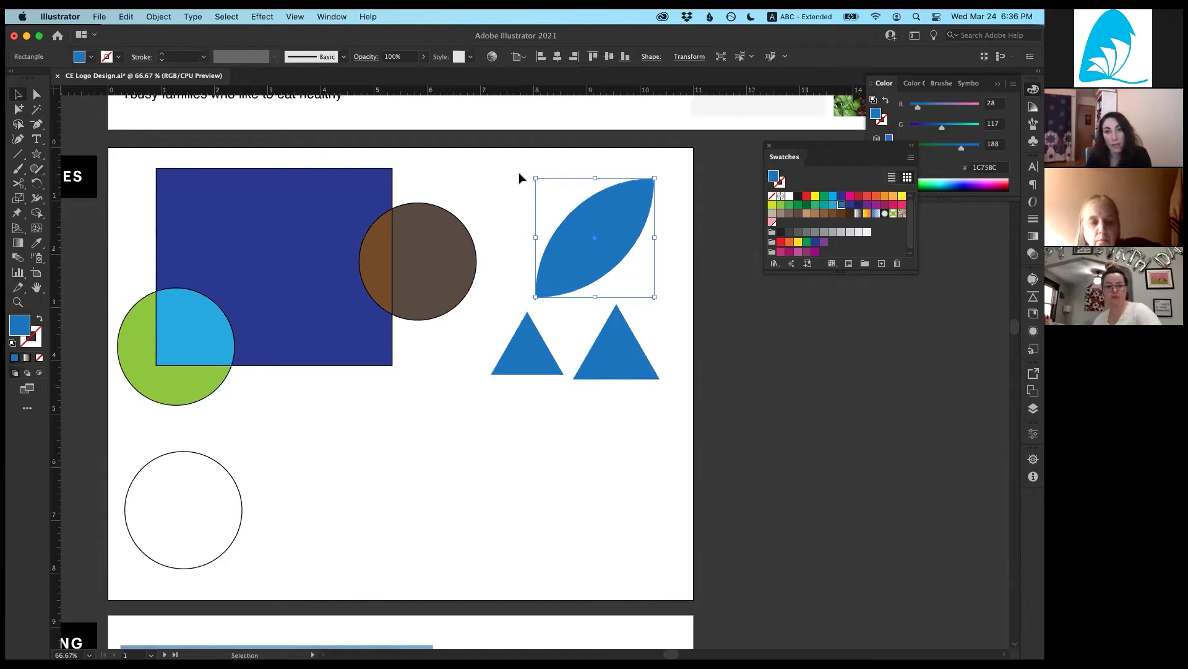
pyautogui.moveTo(147, 473); pyautogui.dragTo(282, 451)
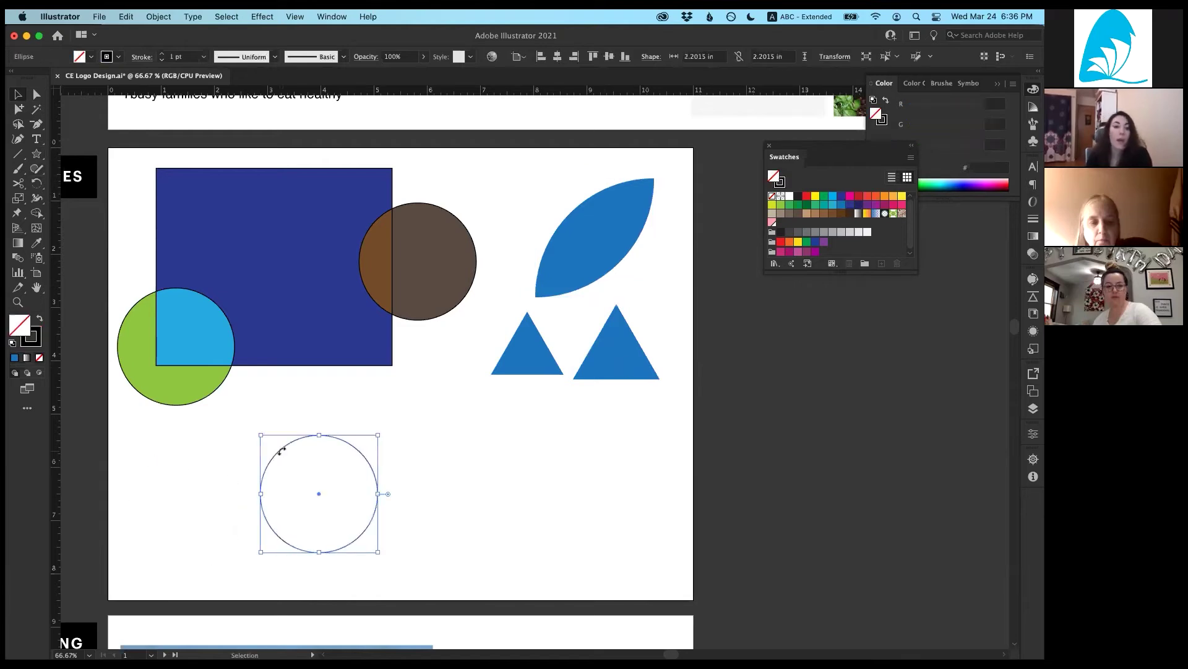
pyautogui.click(585, 339)
pyautogui.moveTo(603, 225); pyautogui.dragTo(603, 219)
# Step: Give the unfilled circle a pink EE2A7B fill, no stroke and 55% opacity
pyautogui.click(280, 455)
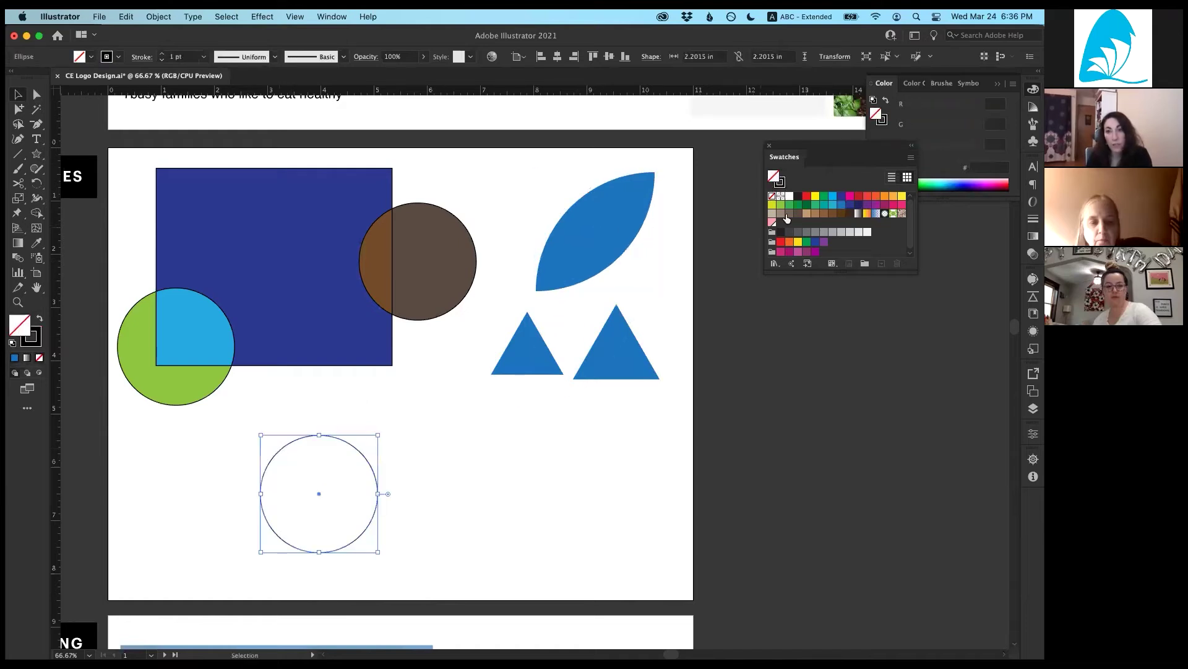
pyautogui.click(902, 206)
pyautogui.click(33, 344)
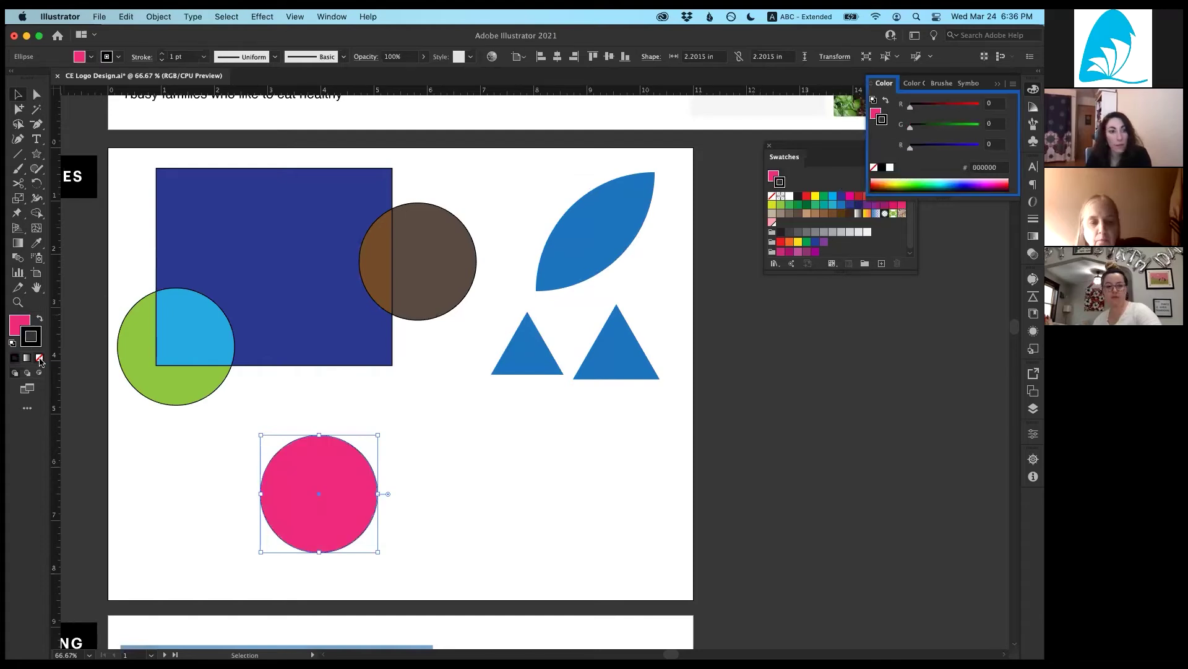
pyautogui.click(39, 357)
pyautogui.click(424, 56)
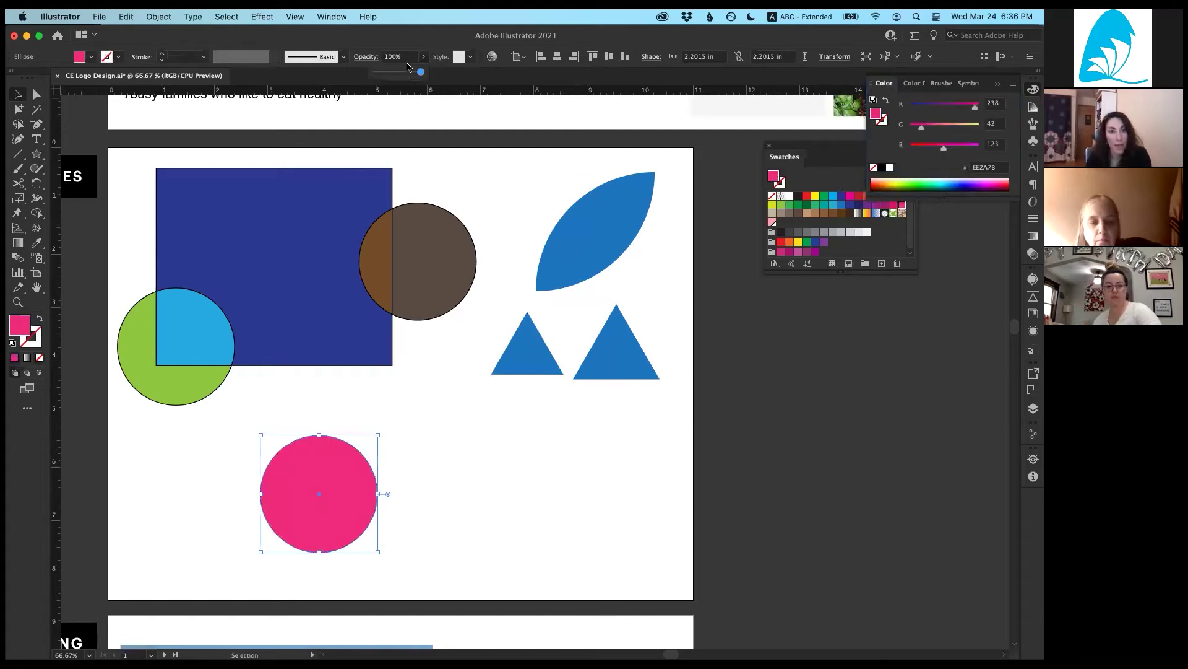
pyautogui.click(401, 72)
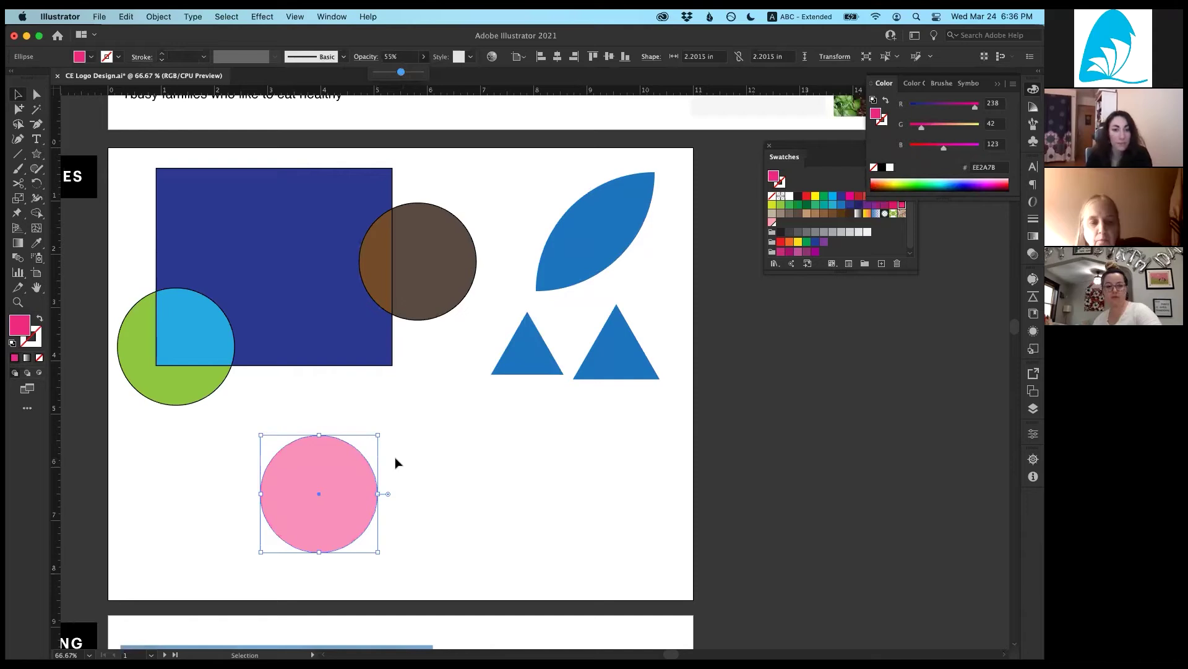
# Step: Duplicate the pink circle to the right with a slight overlap, and remove everything except the overlapping petal with Shape Builder
pyautogui.moveTo(329, 466); pyautogui.dragTo(419, 467)
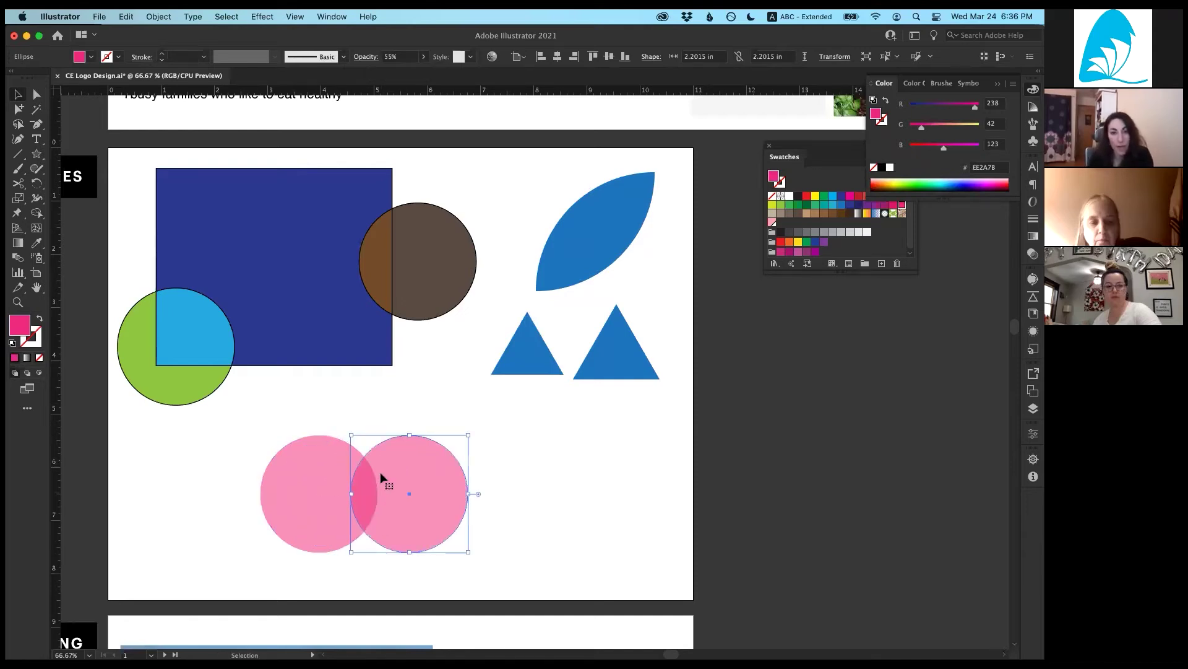
pyautogui.press('super+shift+a')
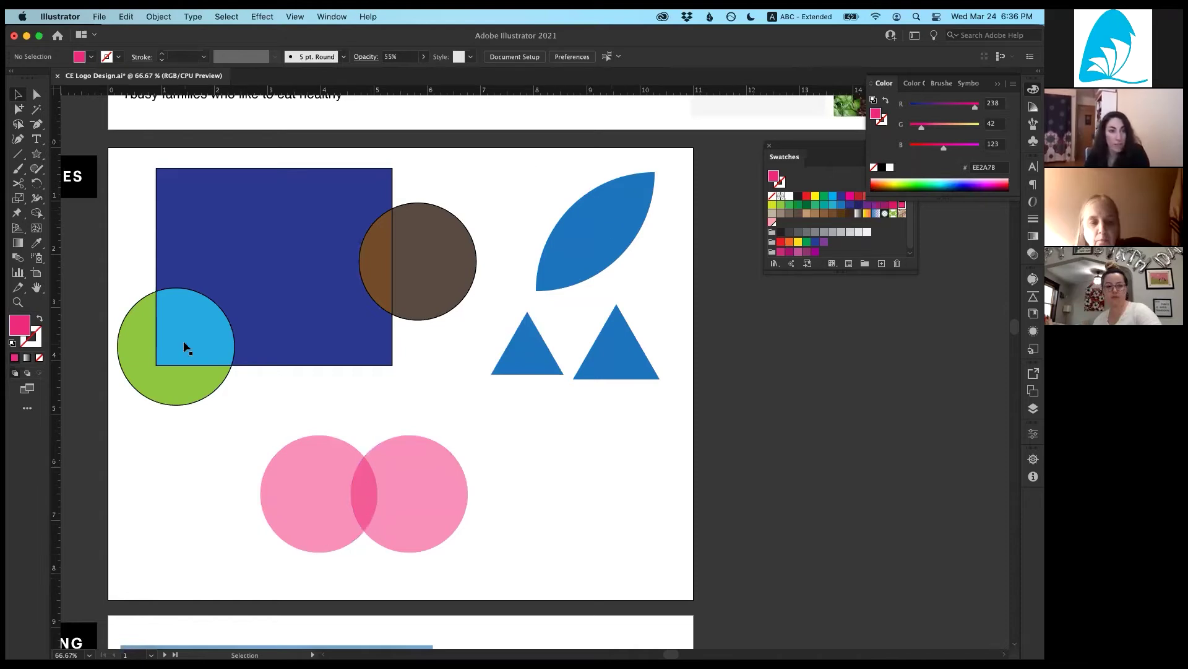
pyautogui.moveTo(35, 218); pyautogui.dragTo(67, 218)
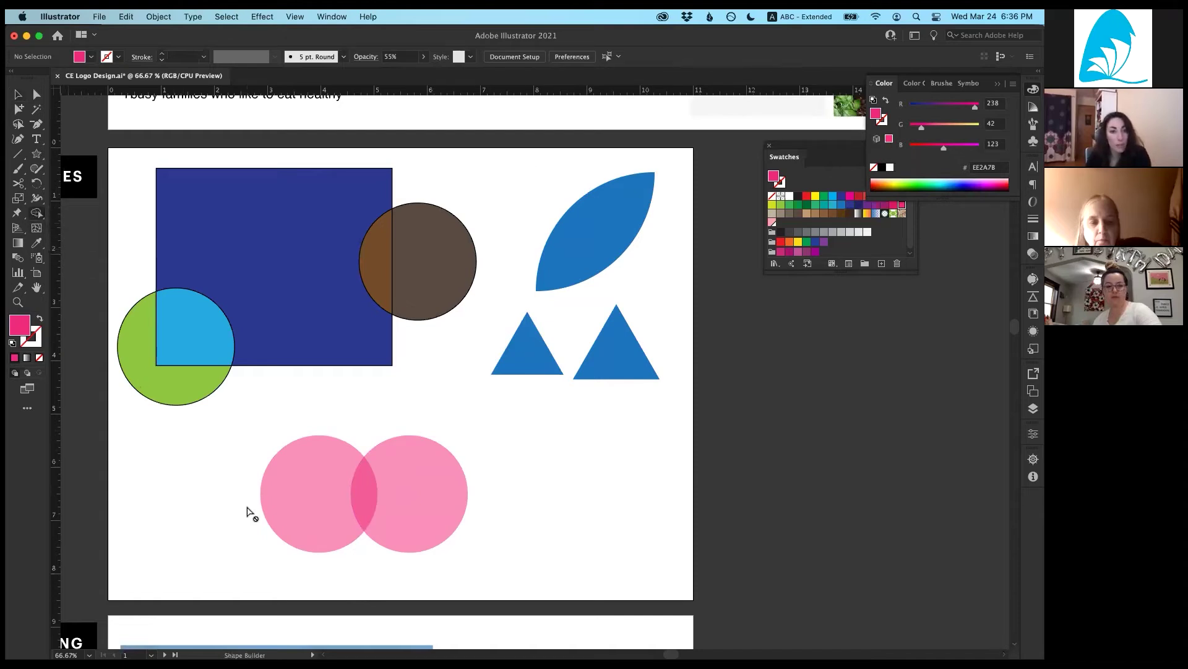
pyautogui.moveTo(226, 434); pyautogui.dragTo(485, 560)
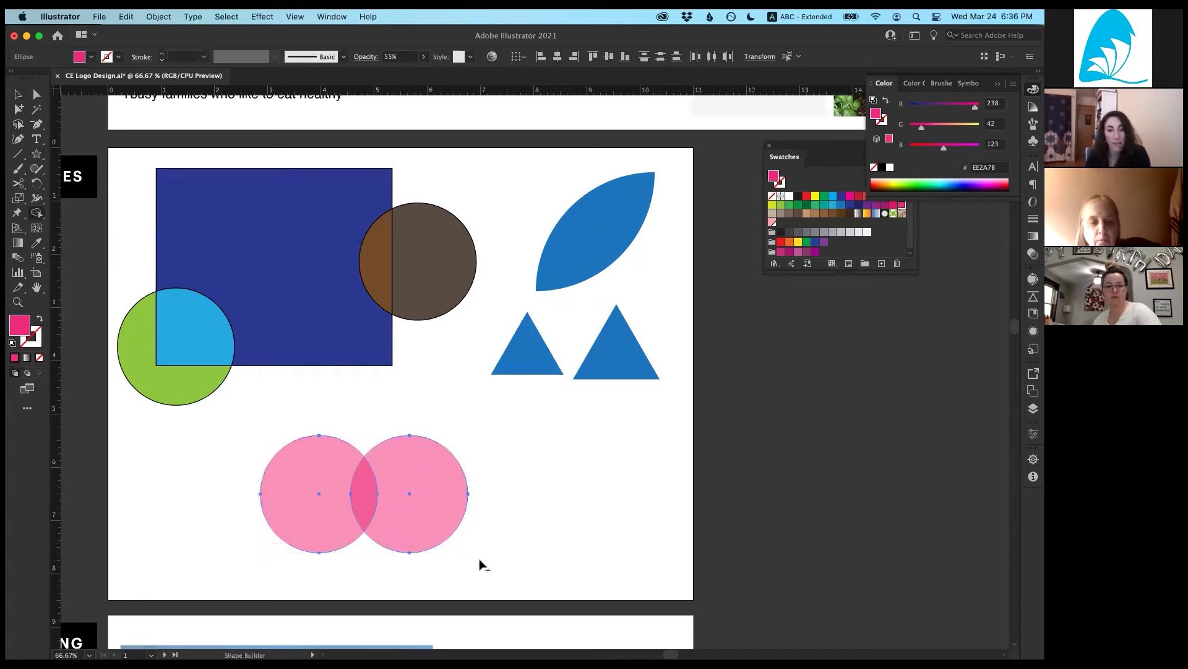
pyautogui.keyDown('alt'); pyautogui.click(333, 526); pyautogui.keyUp('alt')
pyautogui.keyDown('alt'); pyautogui.click(406, 510); pyautogui.keyUp('alt')
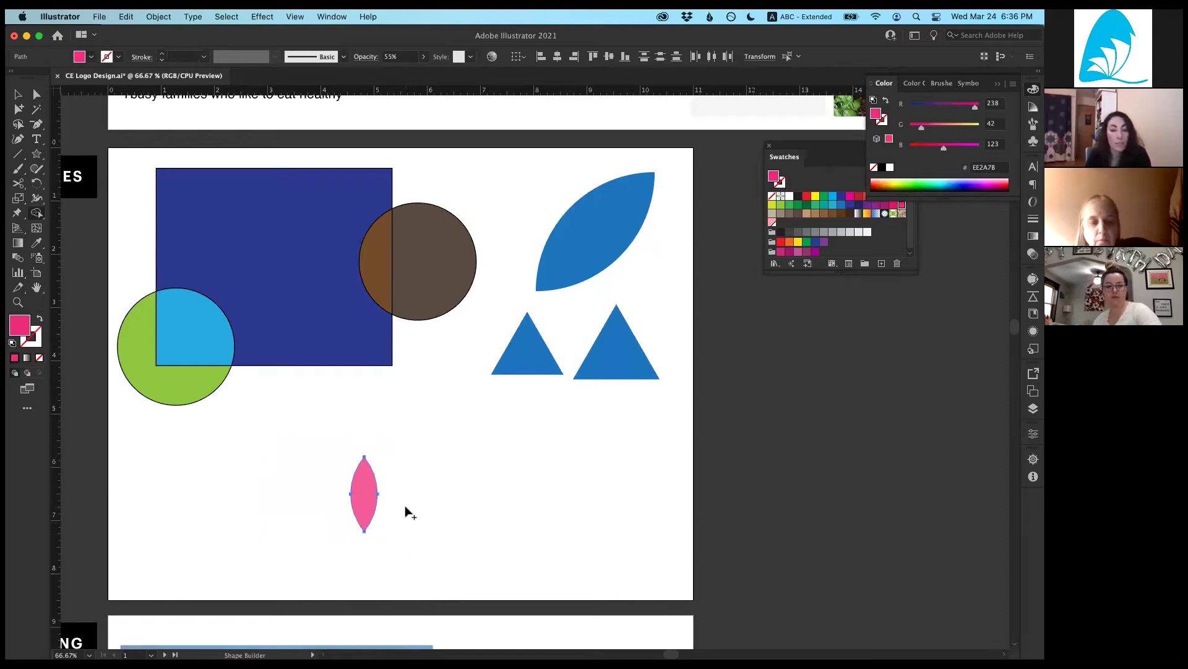
pyautogui.press('v')
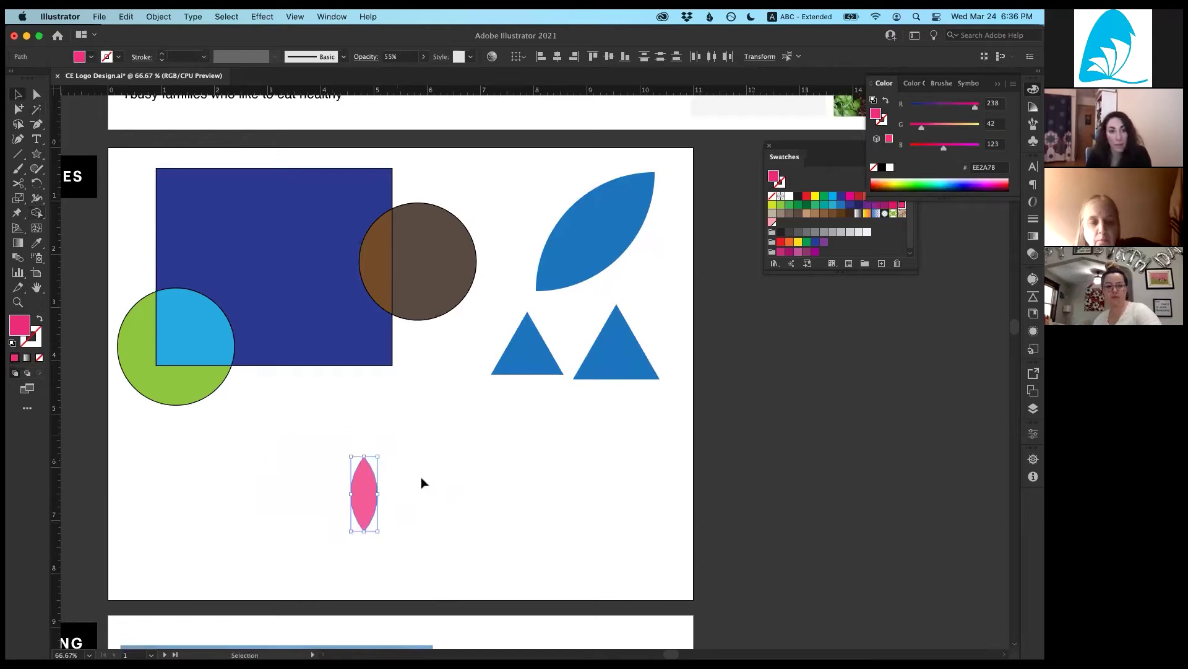
pyautogui.click(449, 489)
# Step: Duplicate the pink petal up and to the right, and move the blue leaf and both triangles upward to clear space
pyautogui.keyDown('alt'); pyautogui.moveTo(375, 471); pyautogui.dragTo(426, 465); pyautogui.keyUp('alt')
pyautogui.click(459, 495)
pyautogui.moveTo(509, 489); pyautogui.dragTo(574, 233)
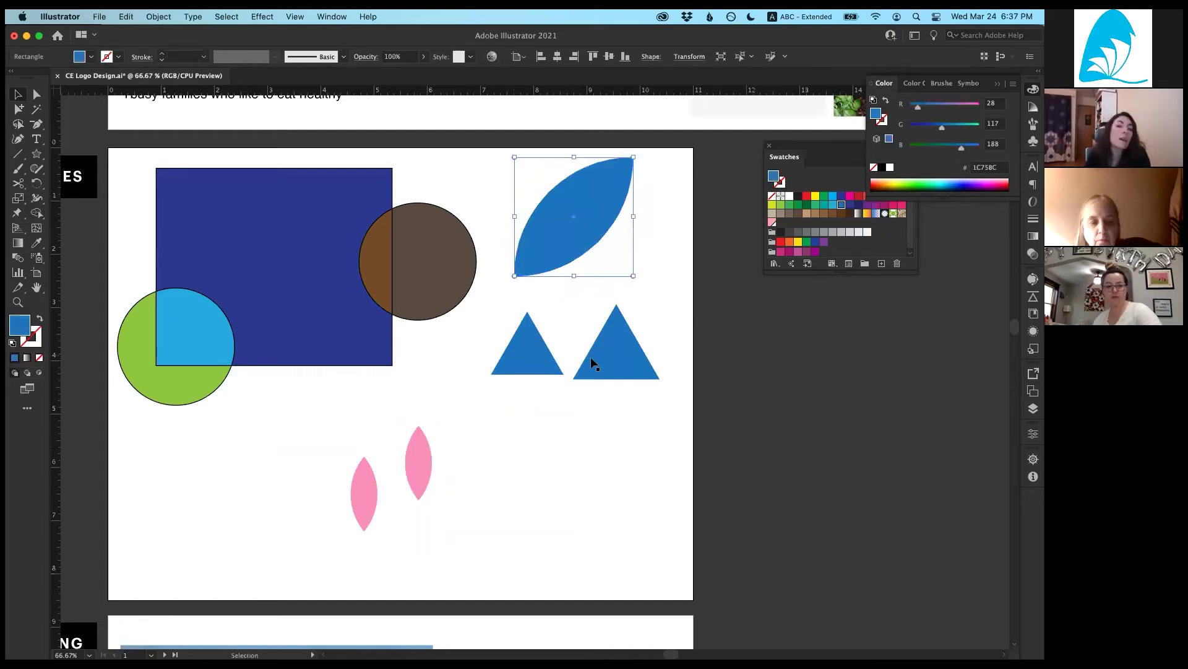
pyautogui.moveTo(627, 412); pyautogui.dragTo(579, 259)
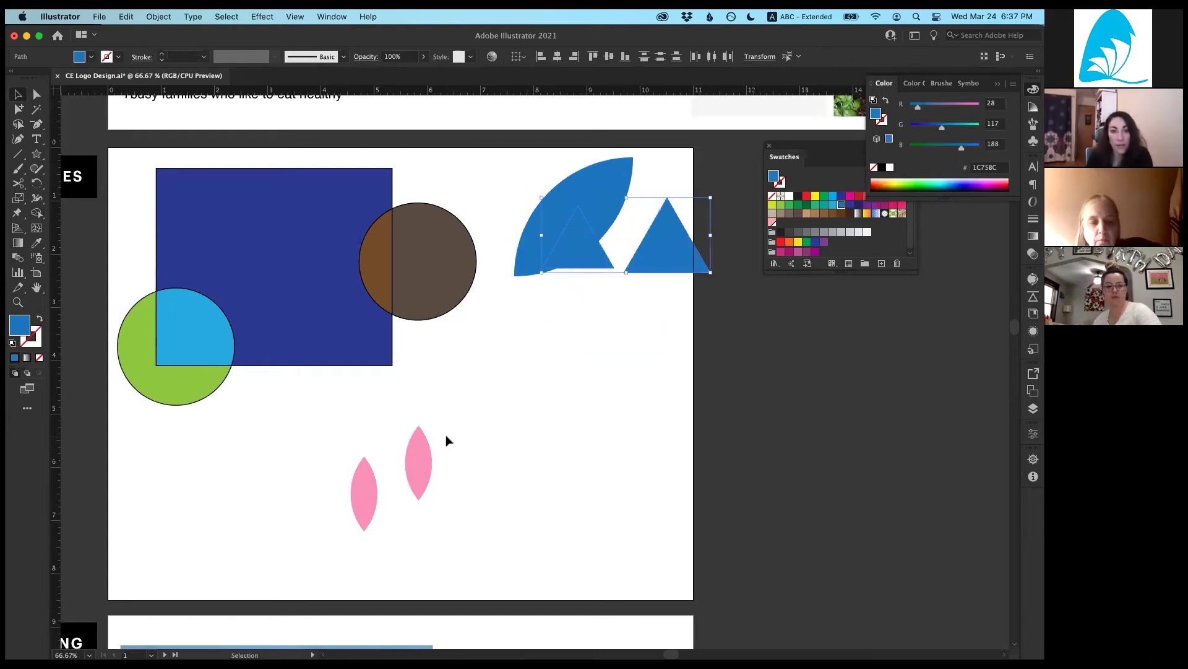
# Step: Place the two pink petals side by side and rotate them about 45 degrees in opposite directions to form a V
pyautogui.moveTo(417, 451); pyautogui.dragTo(448, 408)
pyautogui.moveTo(369, 498); pyautogui.dragTo(421, 427)
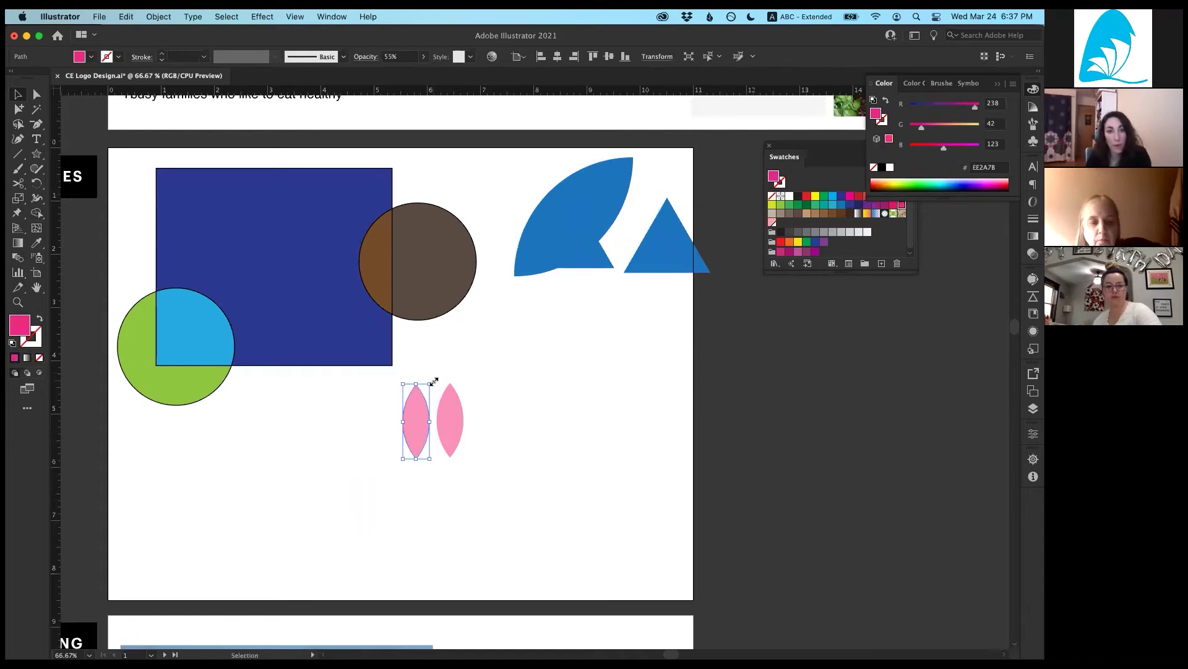
pyautogui.moveTo(418, 372); pyautogui.dragTo(379, 390)
pyautogui.click(447, 404)
pyautogui.moveTo(466, 380); pyautogui.dragTo(469, 457)
pyautogui.click(473, 421)
pyautogui.click(536, 392)
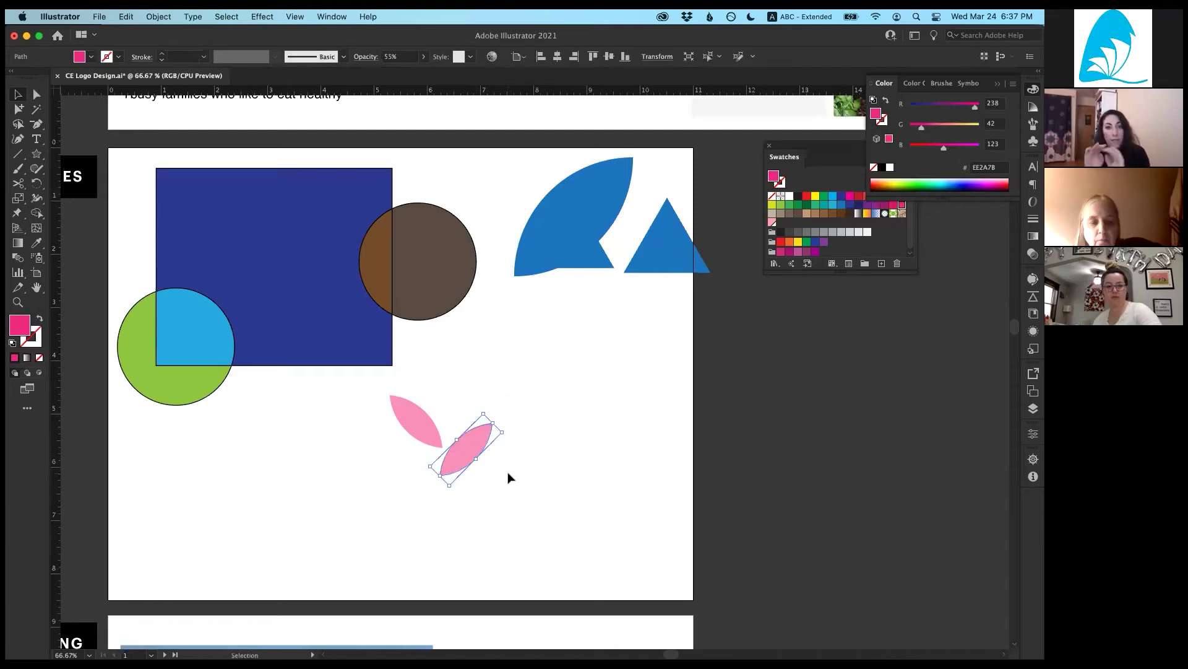
# Step: Align the bottom edges of the two pink petals relative to the selection, and deselect them
pyautogui.moveTo(509, 477); pyautogui.dragTo(606, 497)
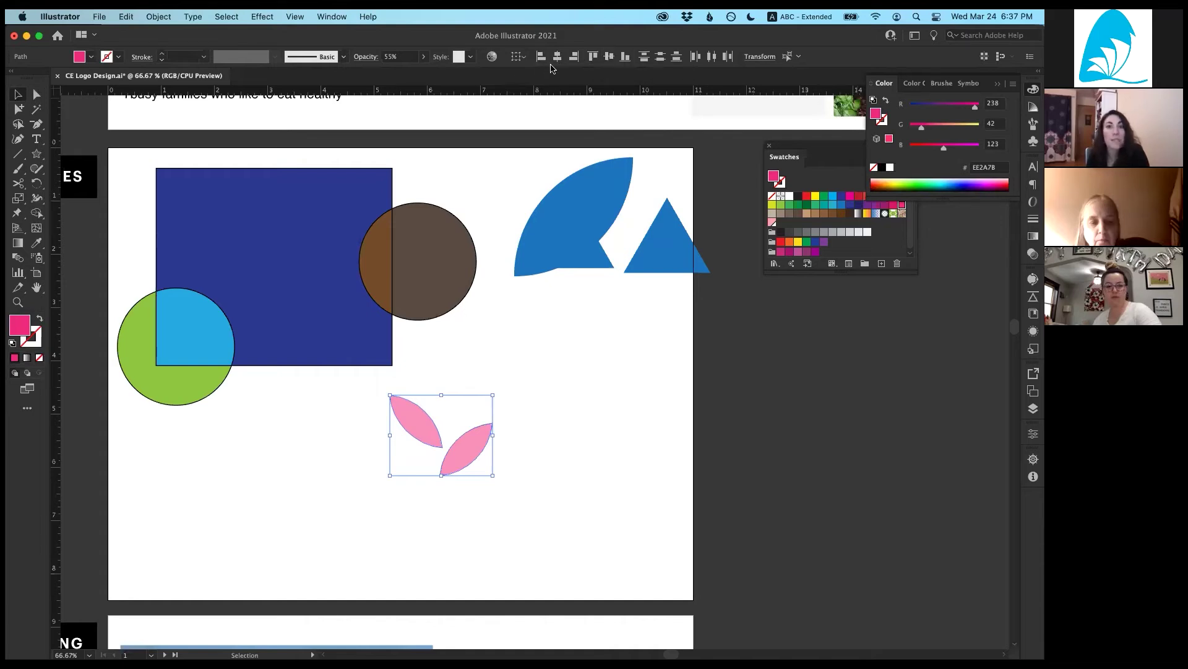
pyautogui.click(517, 56)
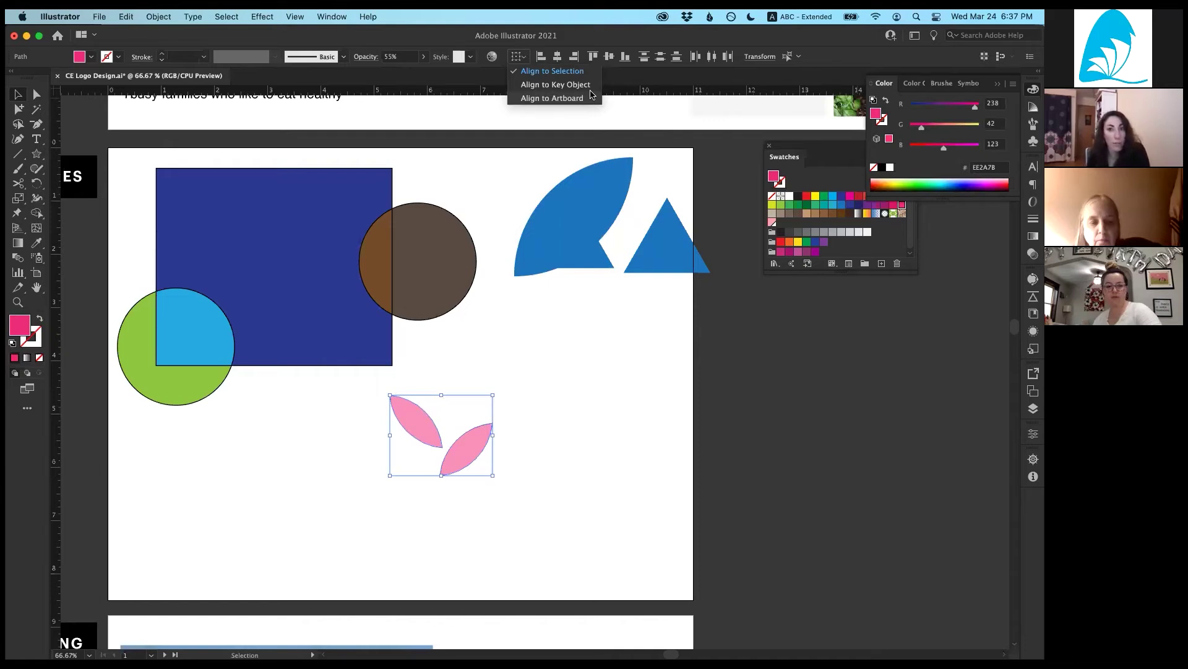
pyautogui.click(552, 71)
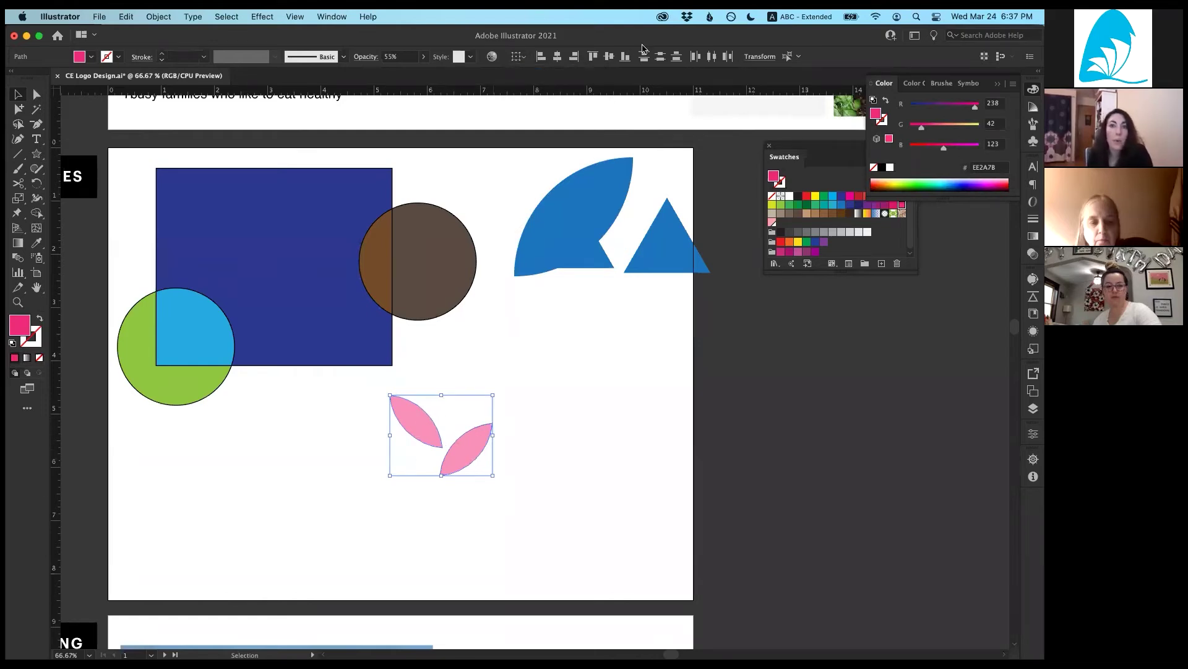
pyautogui.click(625, 57)
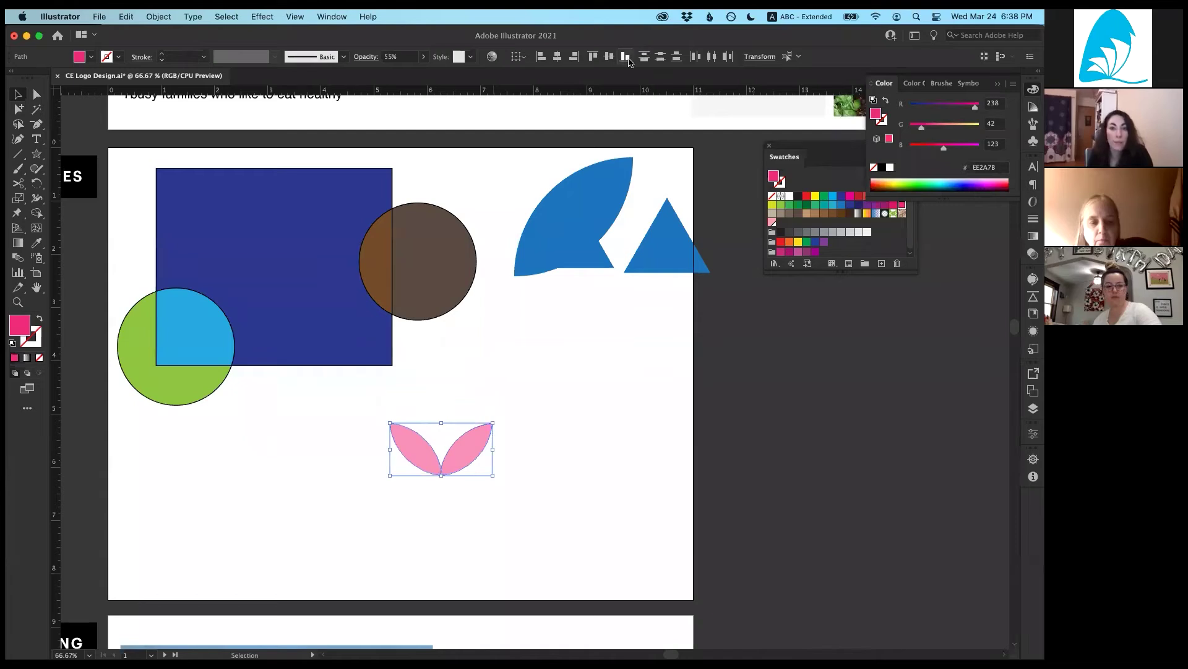
pyautogui.click(533, 466)
# Step: Nudge the right petal outward to leave a small gap, and move the petal pair up below the cut-in blue leaf
pyautogui.click(467, 456)
pyautogui.moveTo(467, 458); pyautogui.dragTo(474, 457)
pyautogui.click(573, 492)
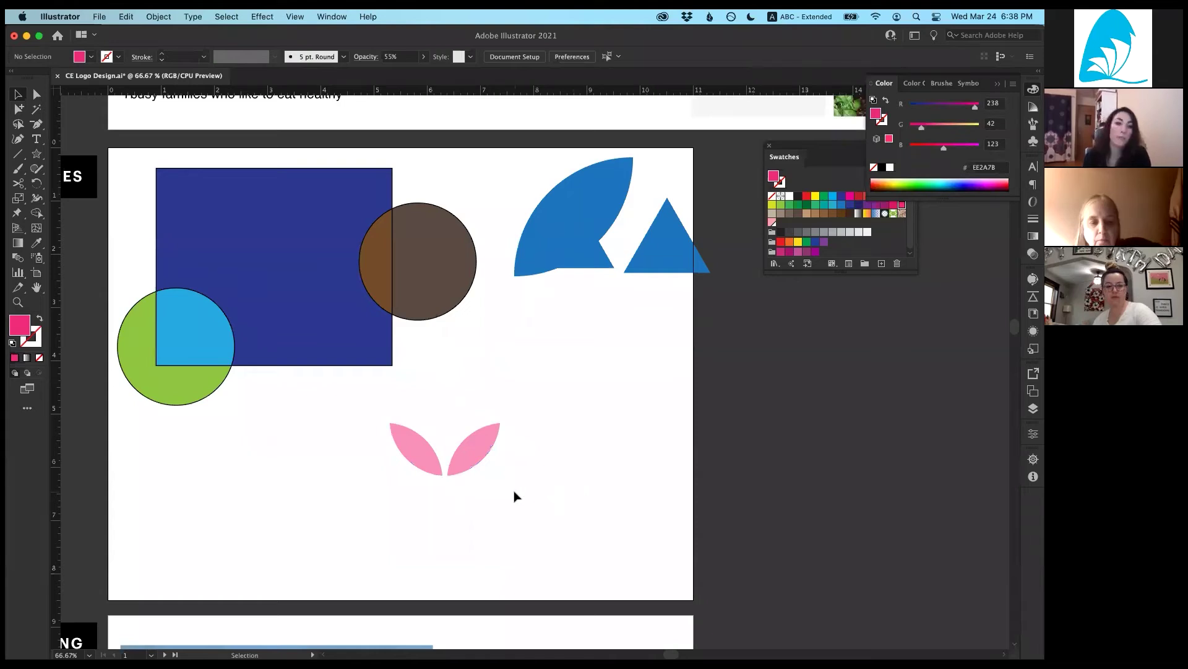
pyautogui.moveTo(514, 488); pyautogui.dragTo(540, 344)
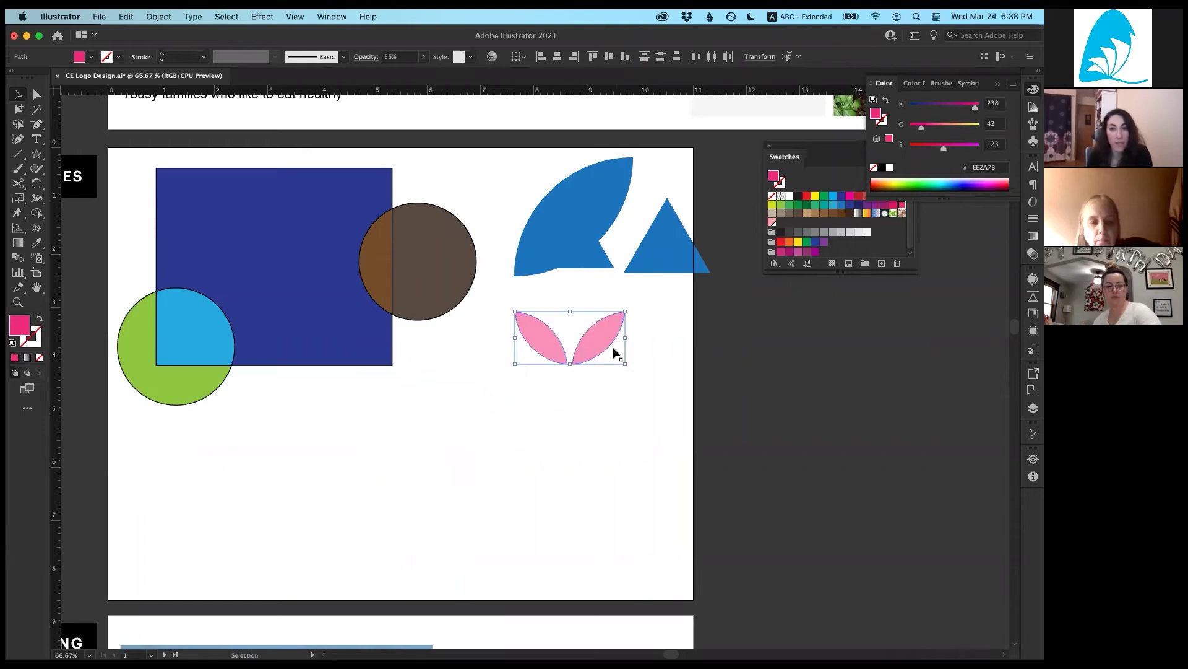
# Step: Paste a copy of the petal pair in front and move it straight down directly below the original pair
pyautogui.moveTo(598, 348); pyautogui.dragTo(605, 391)
pyautogui.press('super+z')
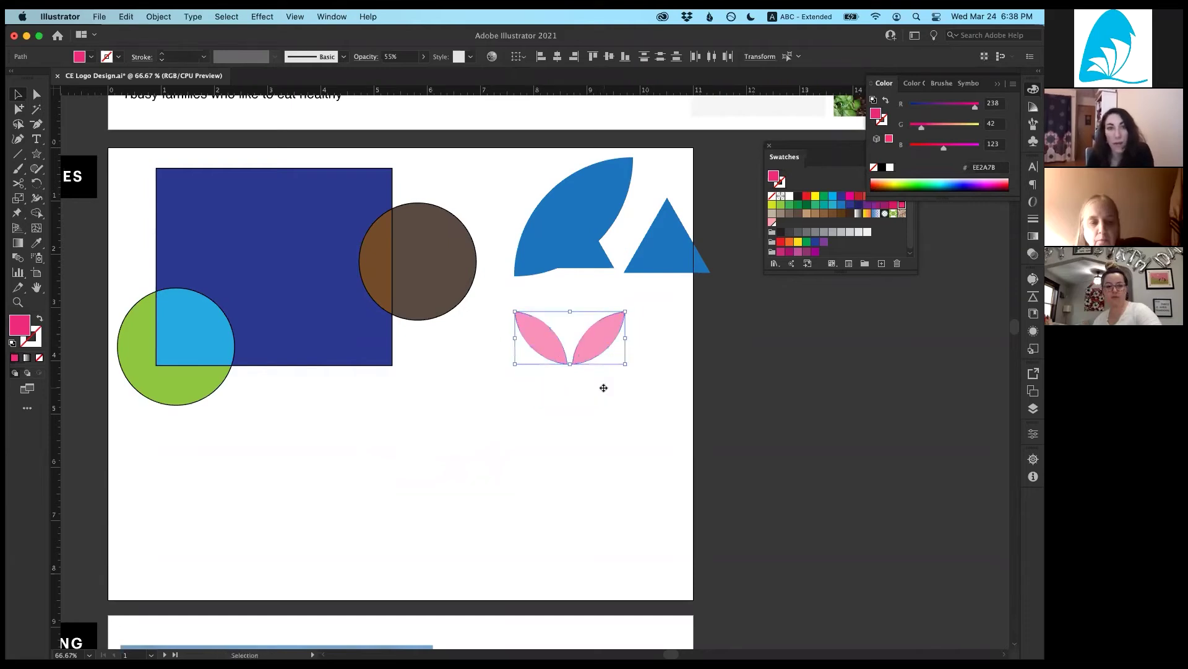
pyautogui.click(163, 17)
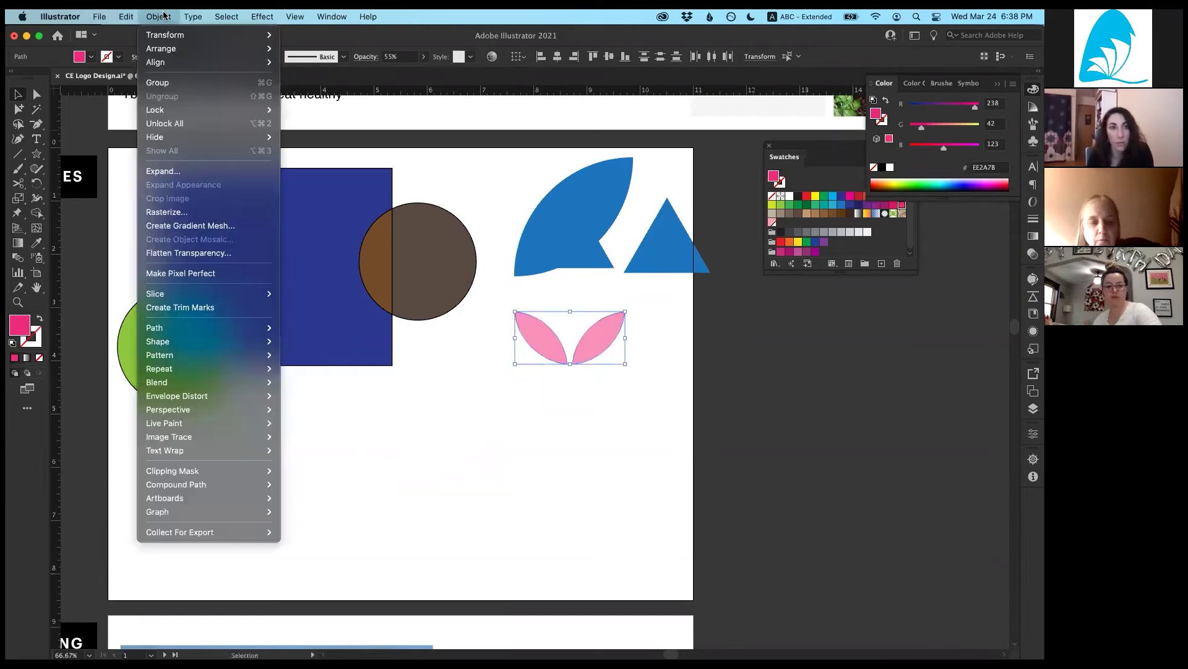
pyautogui.click(124, 17)
pyautogui.click(125, 17)
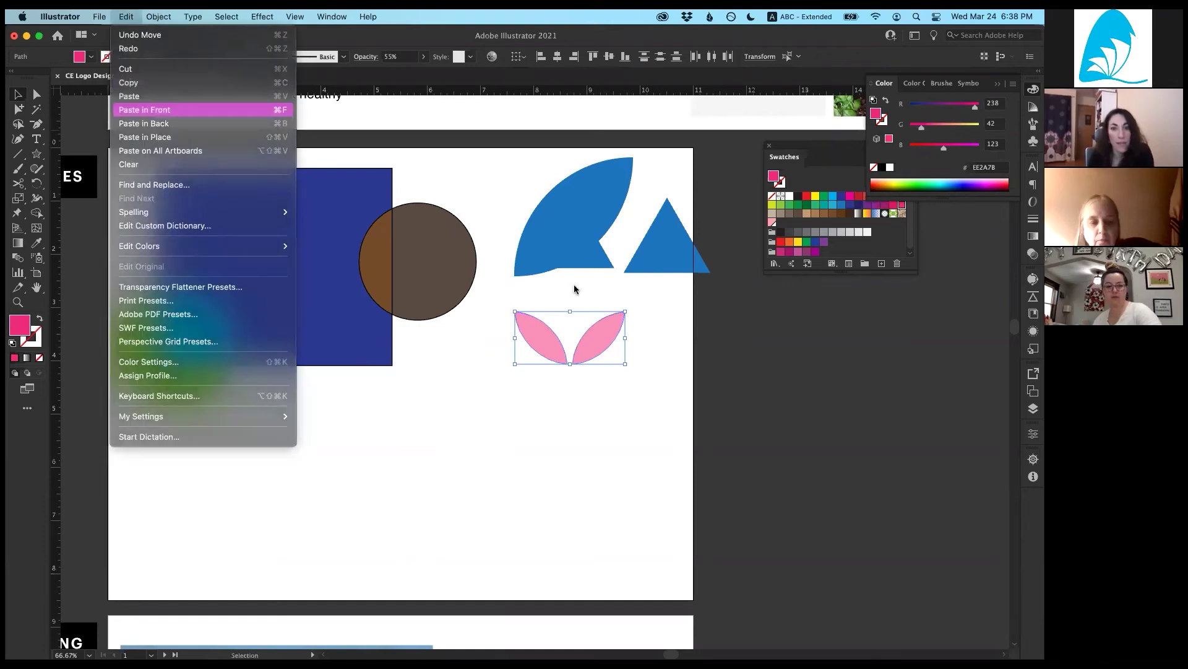
pyautogui.click(150, 110)
pyautogui.moveTo(540, 329); pyautogui.dragTo(544, 379)
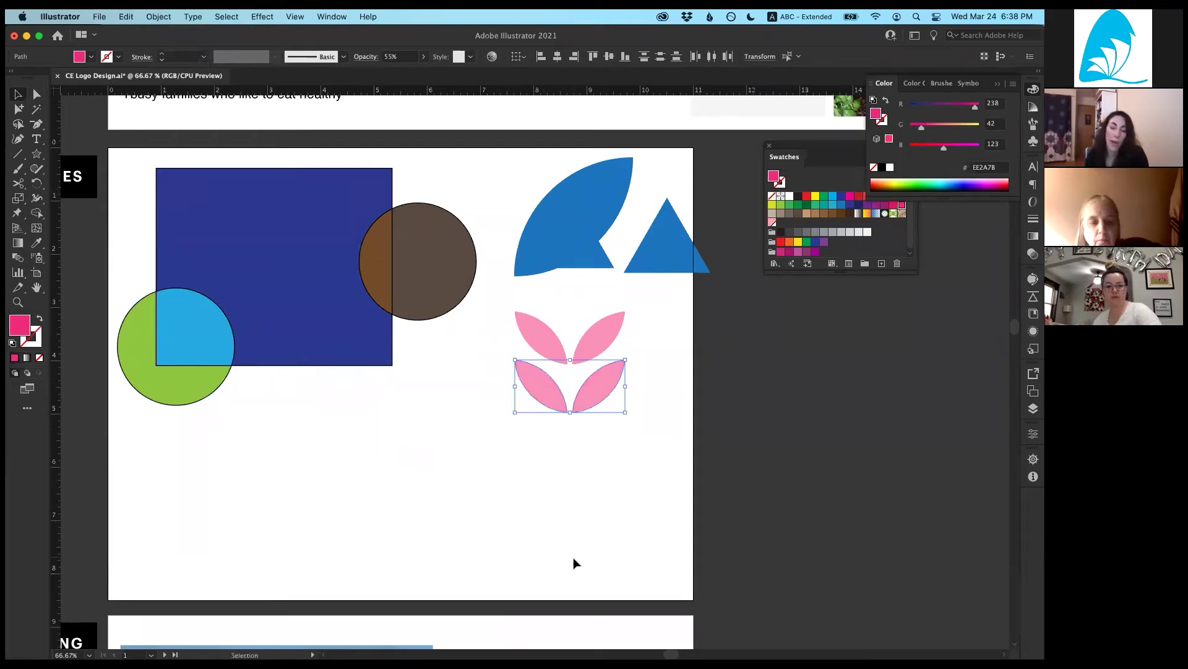
# Step: Duplicate the petal pair straight down at equal spacing and repeat the transform until the column has six rows
pyautogui.moveTo(549, 389); pyautogui.dragTo(550, 490)
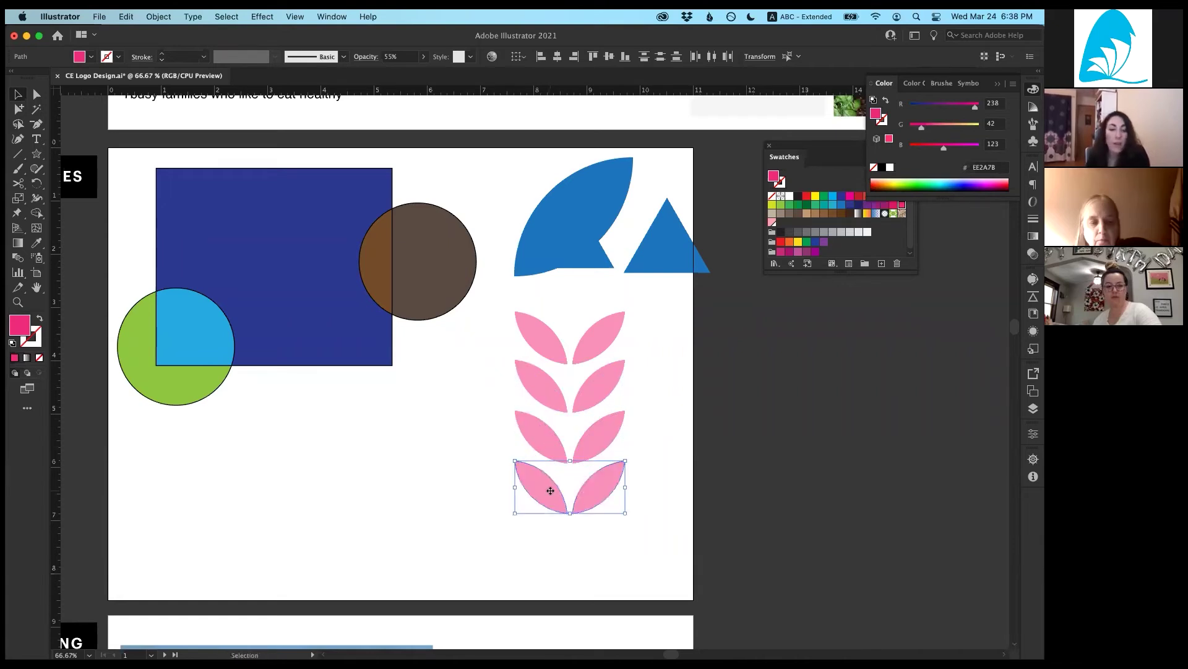
pyautogui.press('super+d')
pyautogui.press('super+d')
pyautogui.press('super+d')
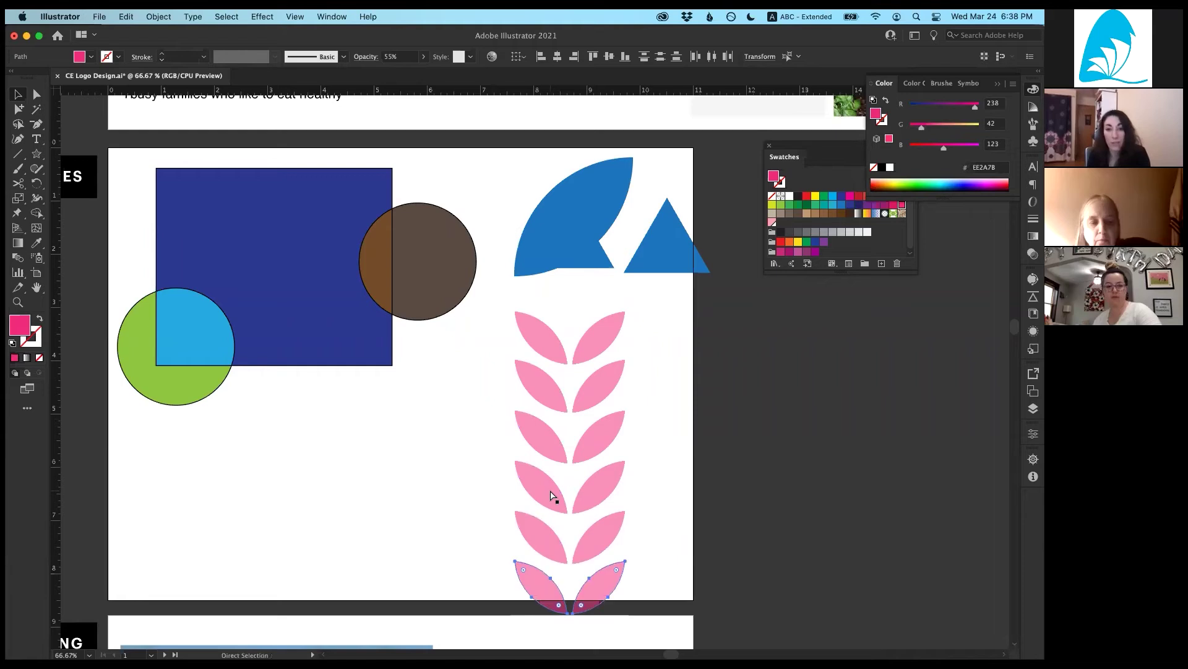
# Step: Undo the repeated petal-pair copies
pyautogui.press('super+z')
pyautogui.press('super+z')
pyautogui.press('super+z')
pyautogui.press('super+z')
pyautogui.press('super+z')
pyautogui.press('super+z')
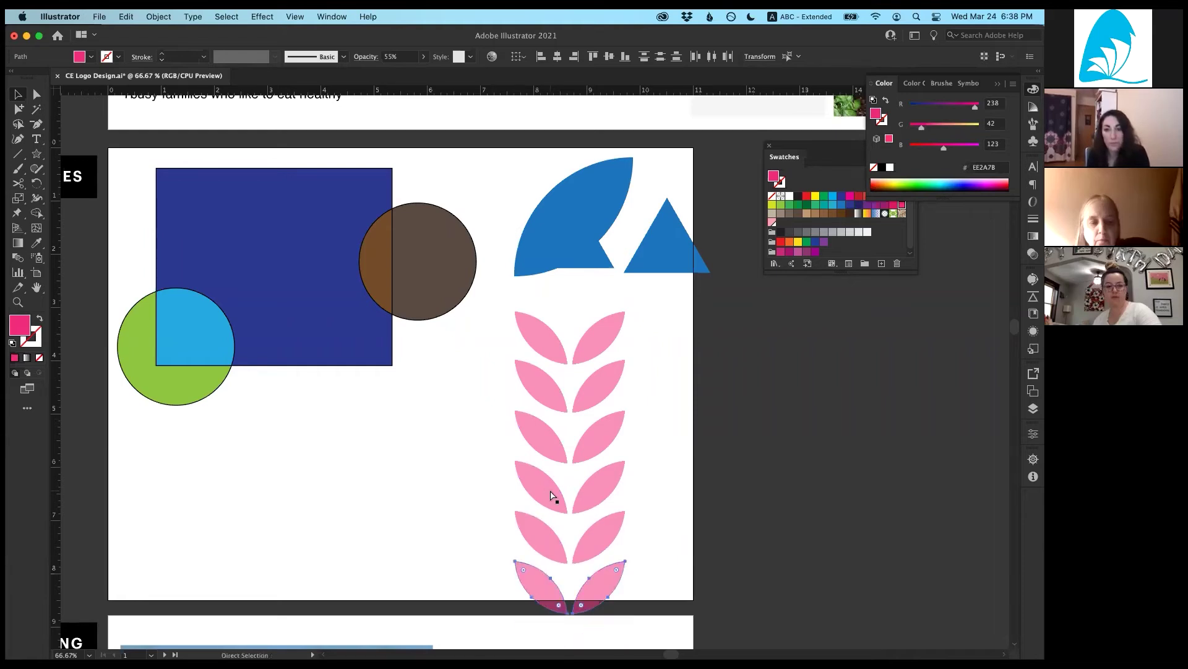
# Step: Scale down the remaining petal pair and duplicate it straight down at equal spacing until the column has eight rows
pyautogui.click(616, 359)
pyautogui.click(599, 337)
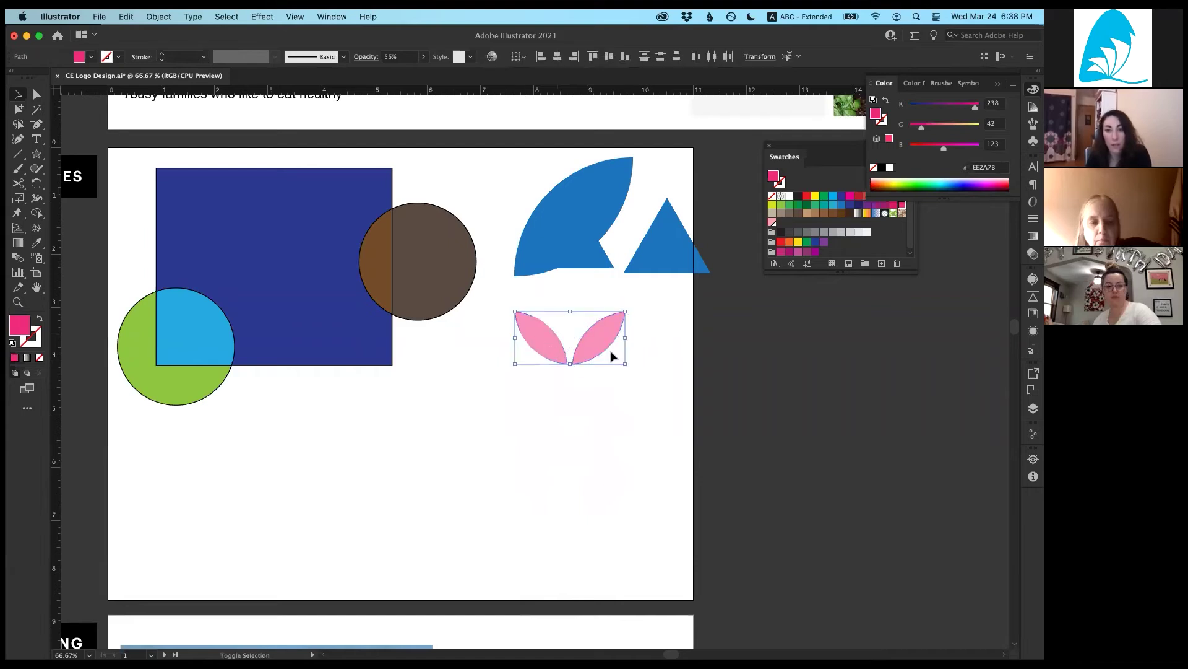
pyautogui.moveTo(626, 363); pyautogui.dragTo(572, 367)
pyautogui.press('super+d')
pyautogui.press('super+d')
pyautogui.press('super+d')
pyautogui.press('super+d')
pyautogui.press('super+d')
pyautogui.press('super+d')
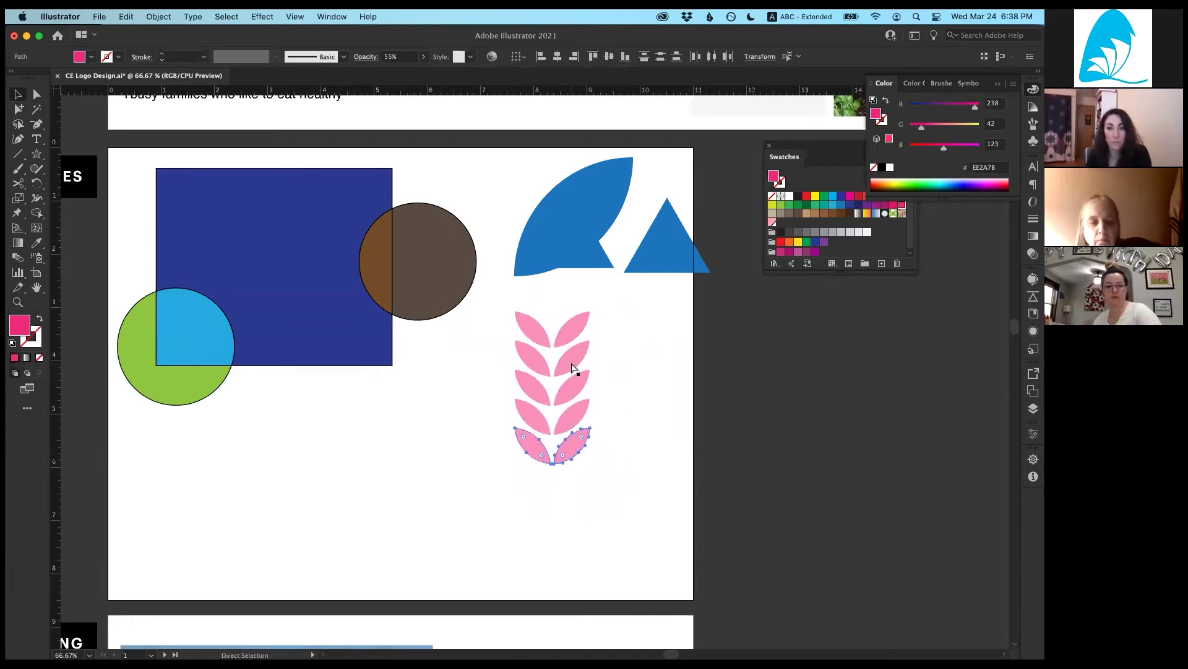
# Step: Fill the whole petal column with dark green 006838 and group its leaves
pyautogui.moveTo(495, 330); pyautogui.dragTo(645, 553)
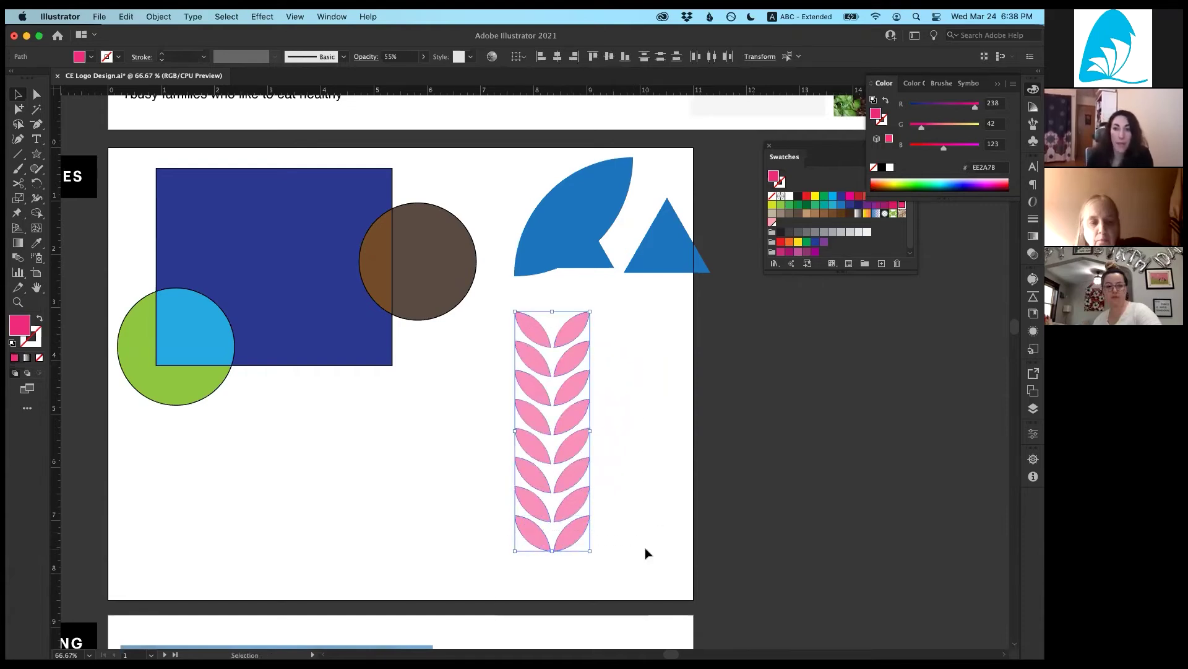
pyautogui.click(807, 204)
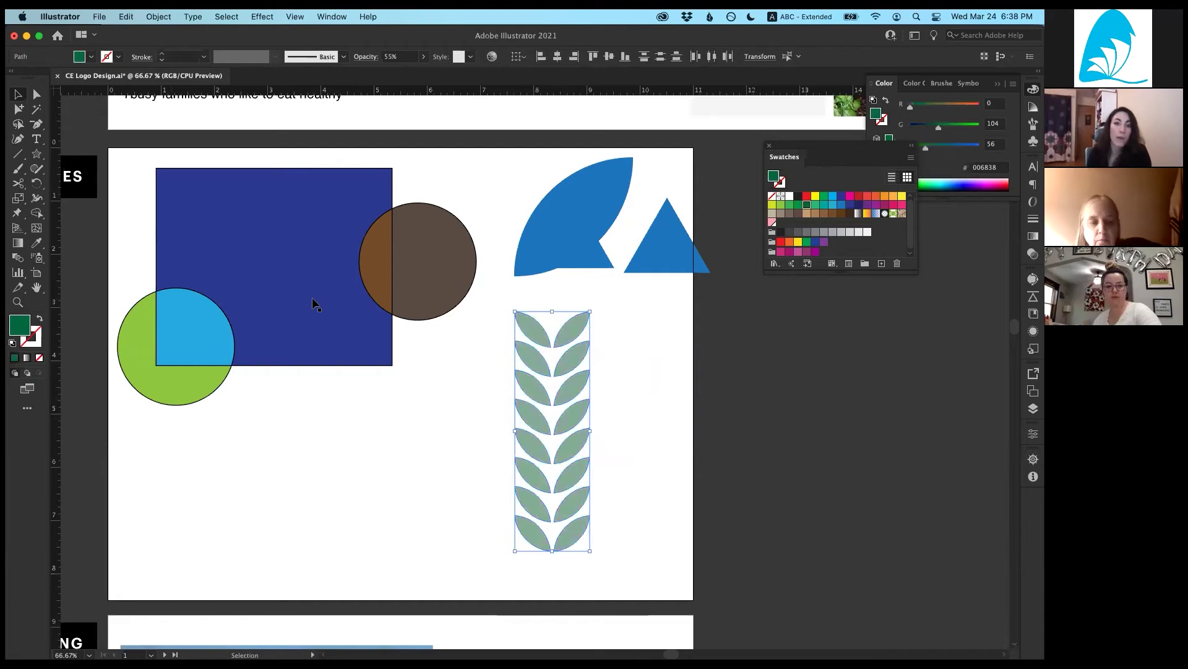
pyautogui.click(432, 418)
pyautogui.moveTo(501, 302); pyautogui.dragTo(621, 553)
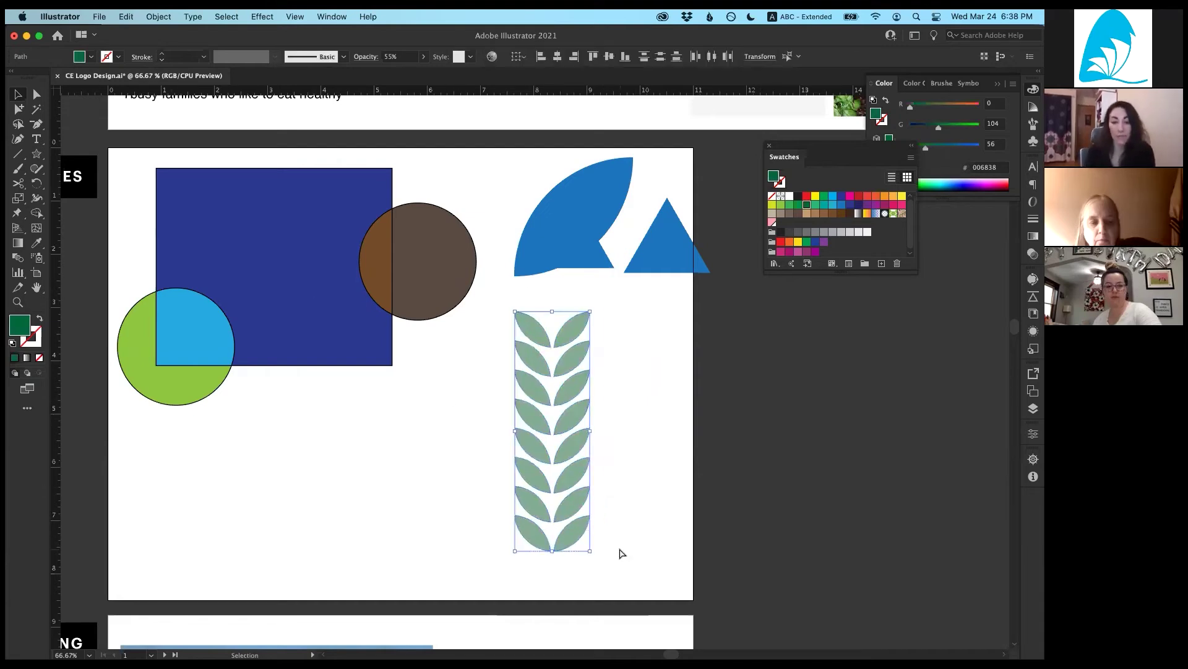
pyautogui.press('super+g')
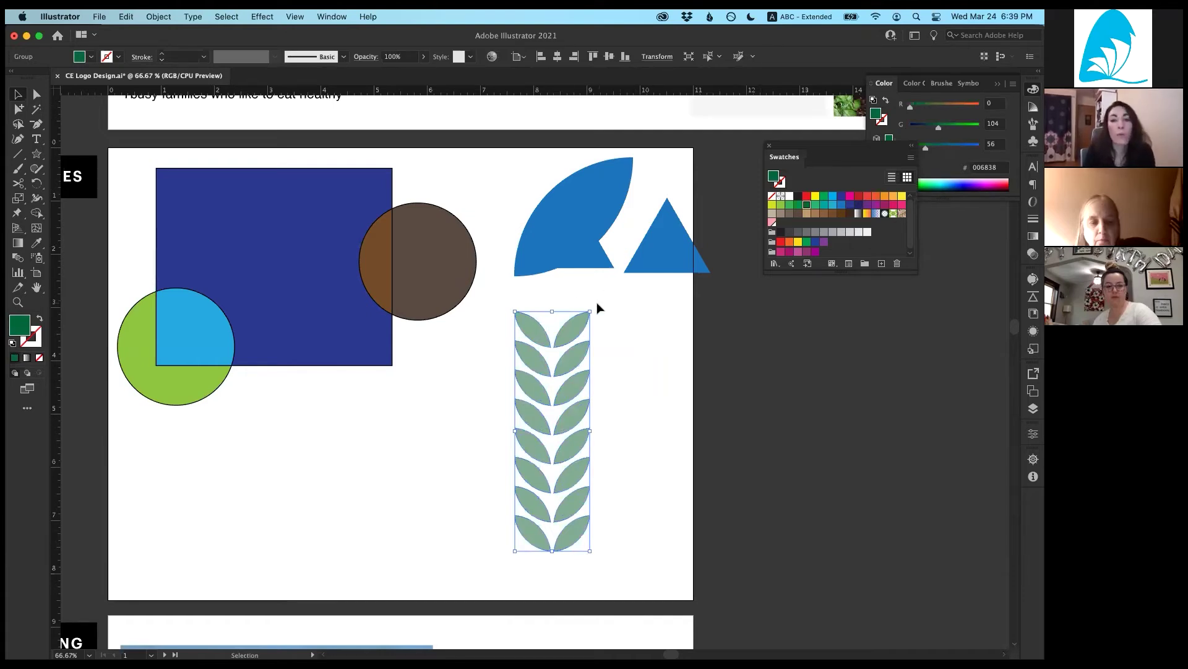
# Step: Rotate the leaf group to horizontal below the square and place a mirrored copy end to end beside it
pyautogui.moveTo(595, 306); pyautogui.dragTo(565, 456)
pyautogui.moveTo(432, 466); pyautogui.dragTo(297, 528)
pyautogui.moveTo(350, 495); pyautogui.dragTo(569, 494)
pyautogui.moveTo(623, 461); pyautogui.dragTo(400, 492)
pyautogui.moveTo(154, 480); pyautogui.dragTo(705, 536)
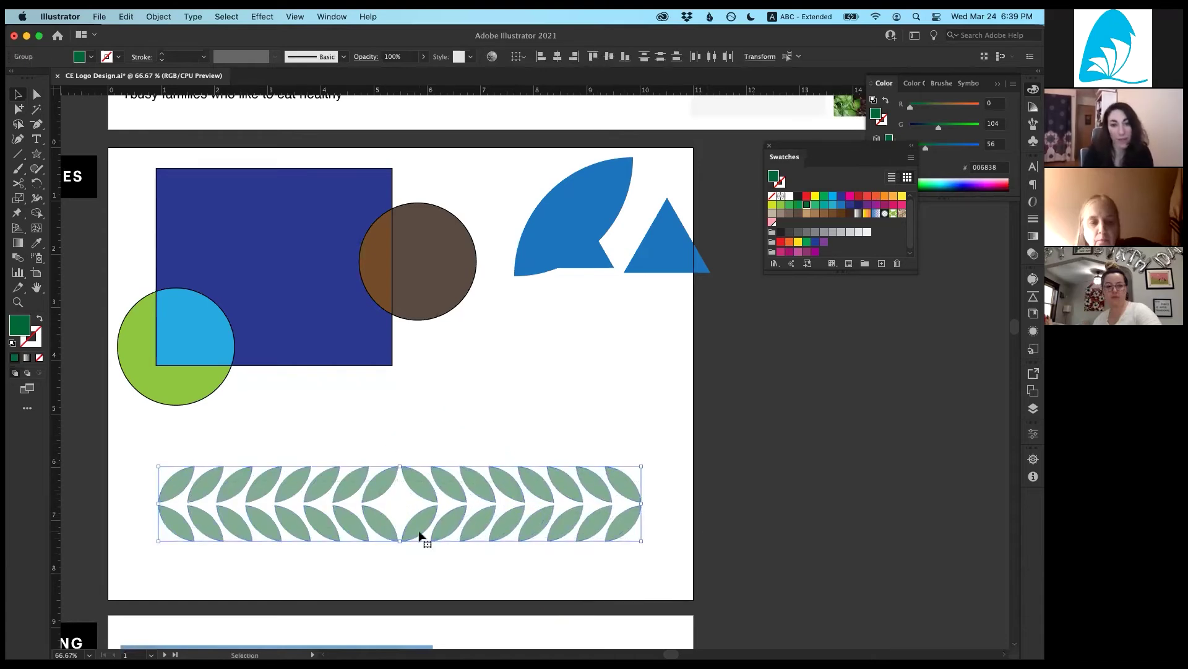
# Step: Move the two mirrored leaf branches apart to leave a gap between them
pyautogui.moveTo(457, 525); pyautogui.dragTo(492, 525)
pyautogui.click(482, 453)
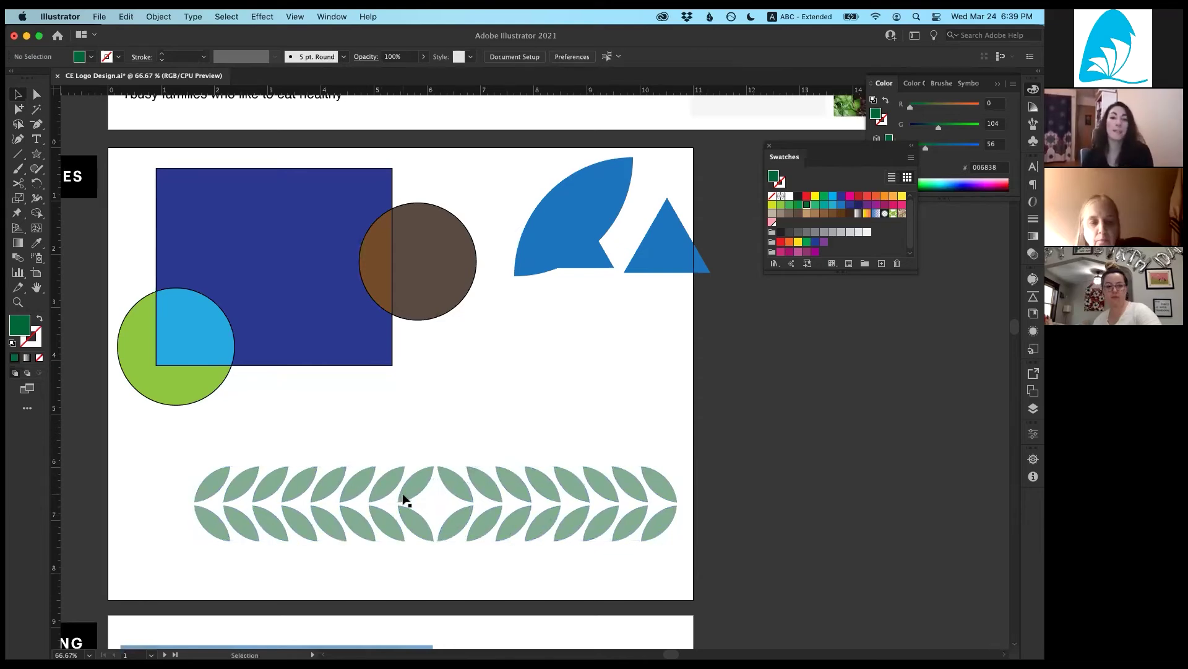
pyautogui.moveTo(398, 496); pyautogui.dragTo(360, 495)
pyautogui.click(398, 471)
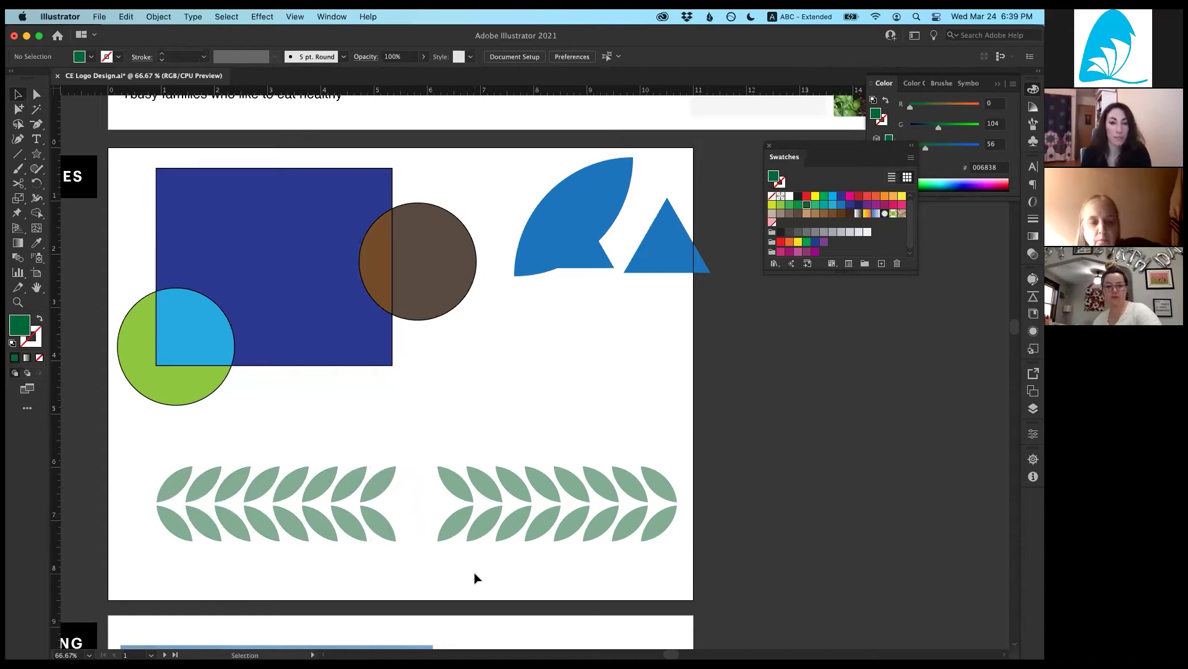
pyautogui.click(186, 17)
pyautogui.click(183, 12)
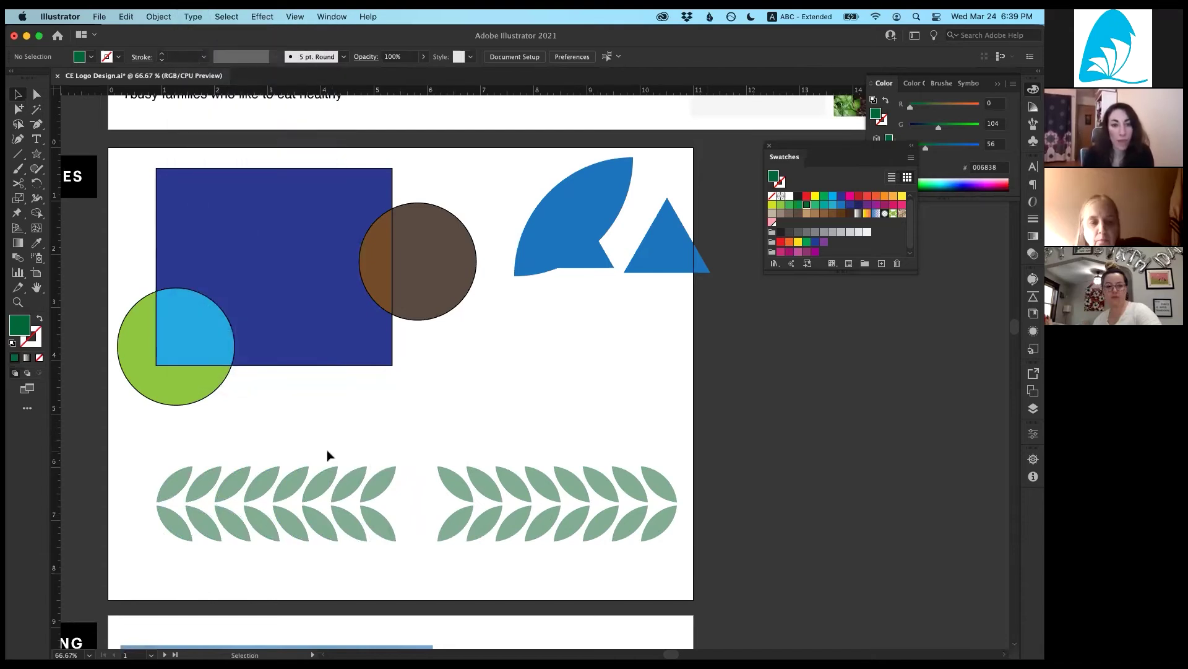
pyautogui.moveTo(328, 451); pyautogui.dragTo(521, 559)
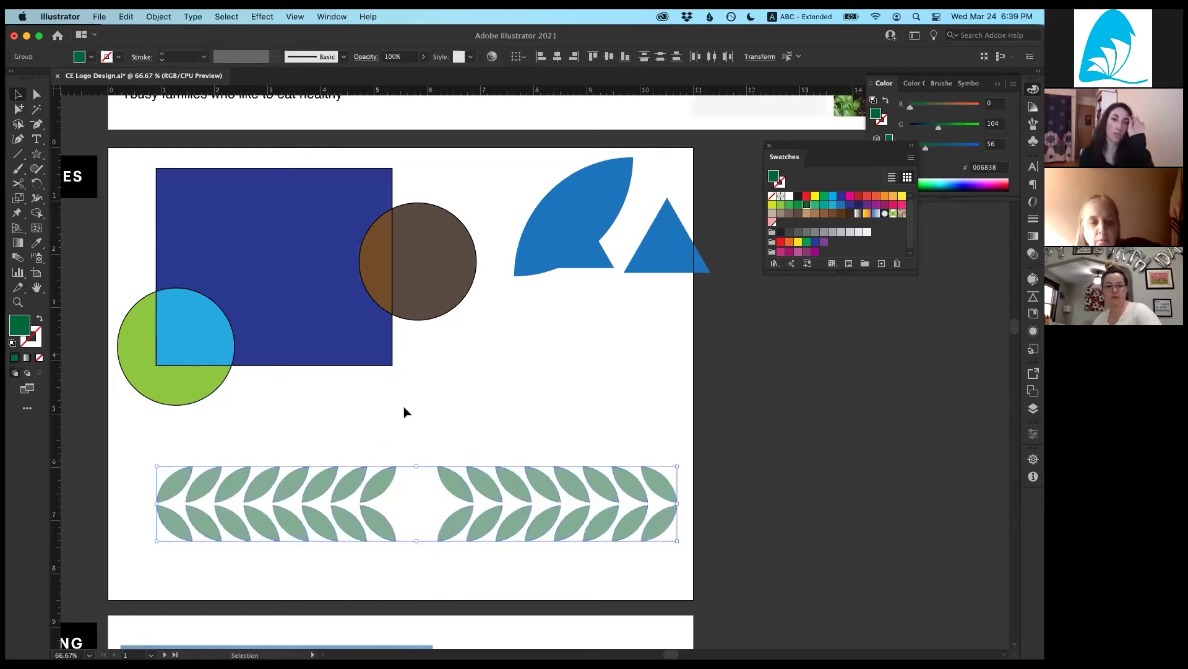
pyautogui.click(227, 16)
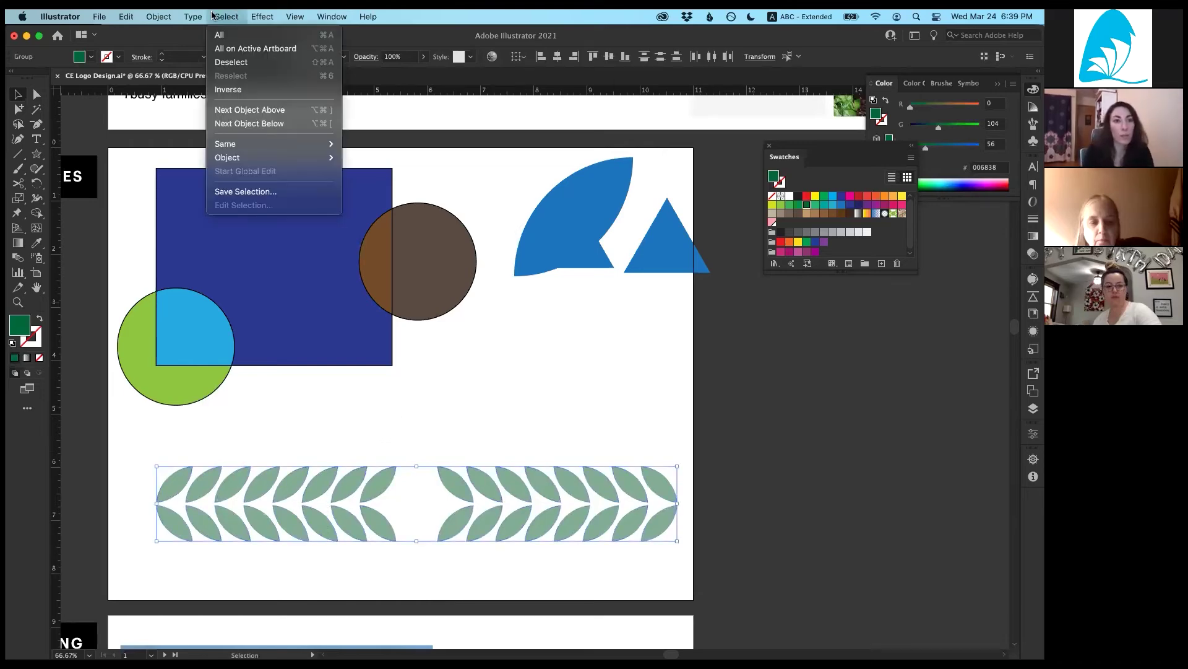
pyautogui.moveTo(262, 17)
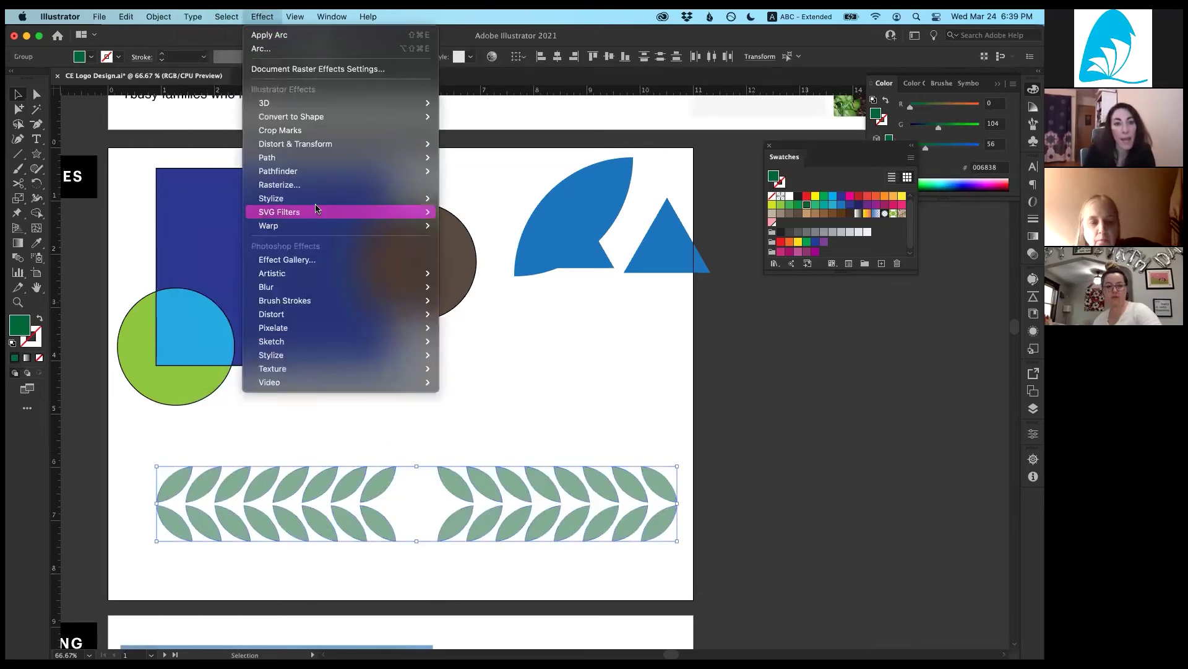
pyautogui.moveTo(313, 226)
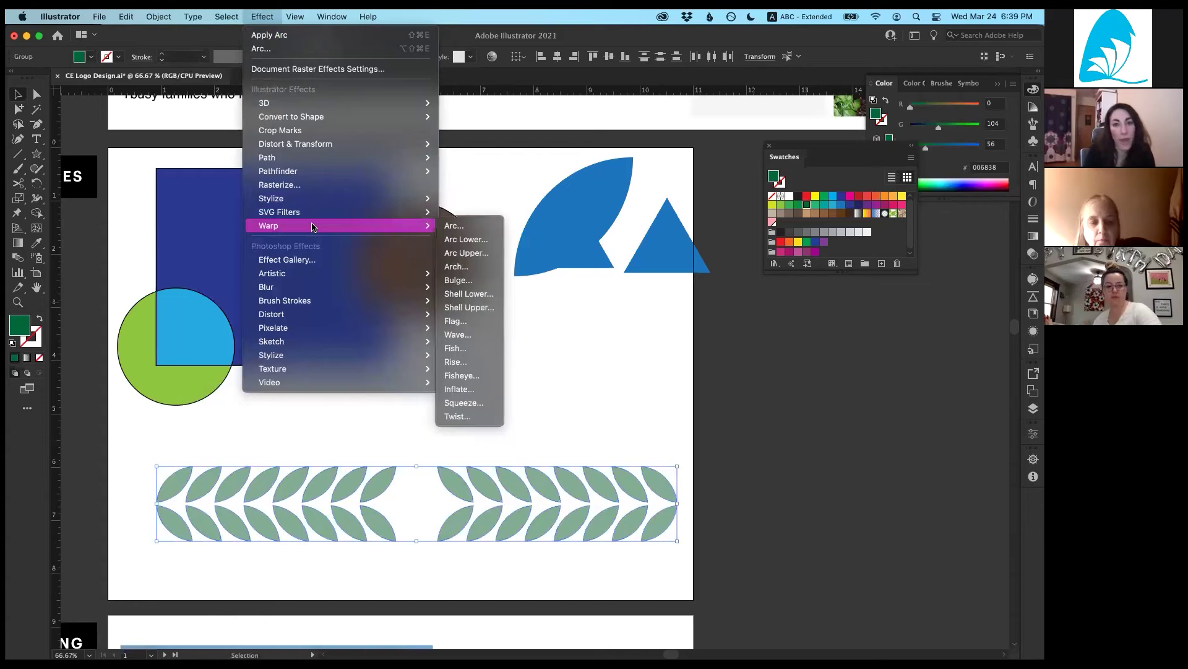
pyautogui.click(481, 225)
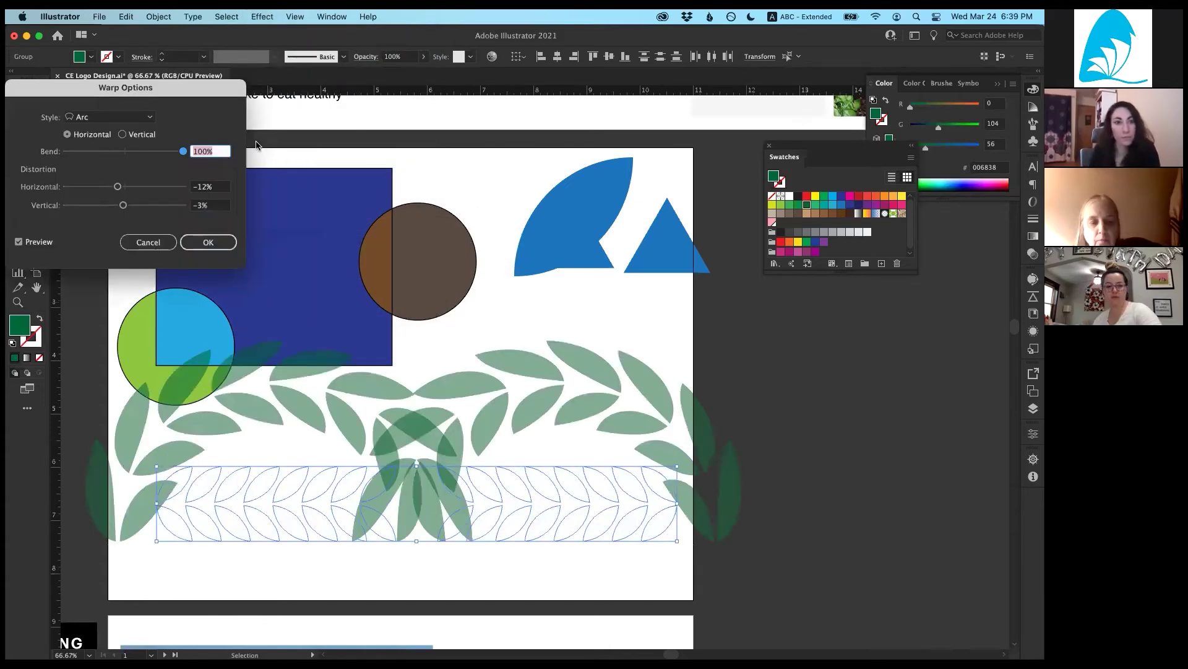
pyautogui.click(140, 153)
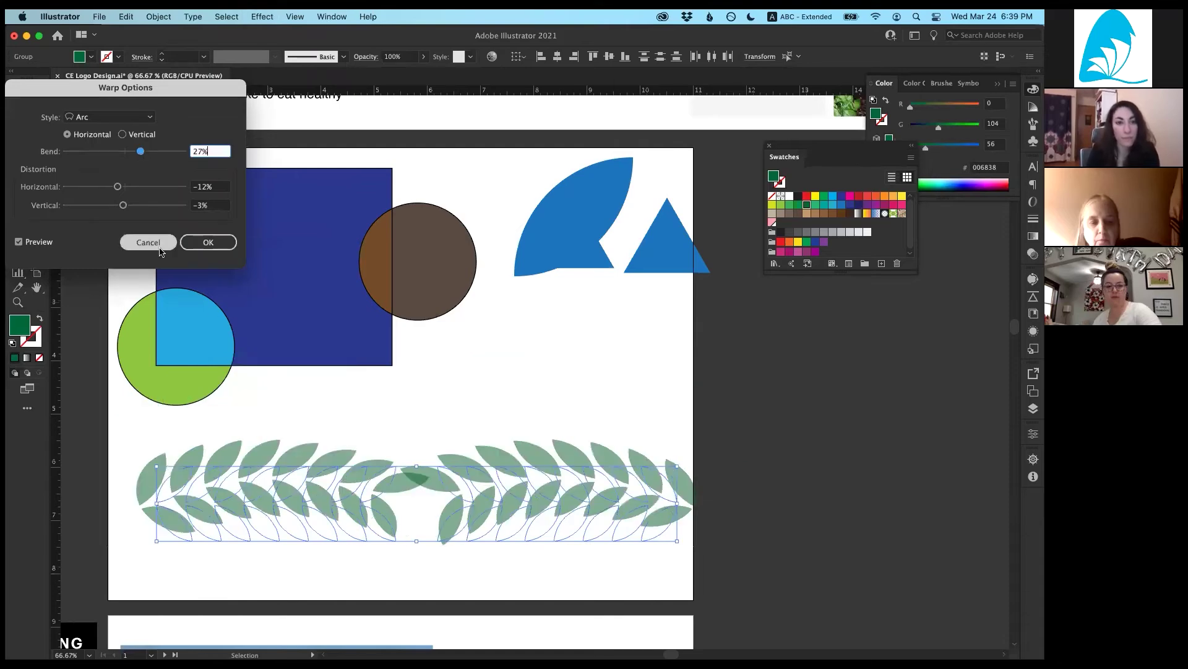
pyautogui.click(160, 243)
# Step: Delete the right leaf branch and move the remaining branch up toward the middle of the artboard
pyautogui.click(571, 524)
pyautogui.click(579, 531)
pyautogui.press('Delete')
pyautogui.moveTo(331, 498); pyautogui.dragTo(440, 461)
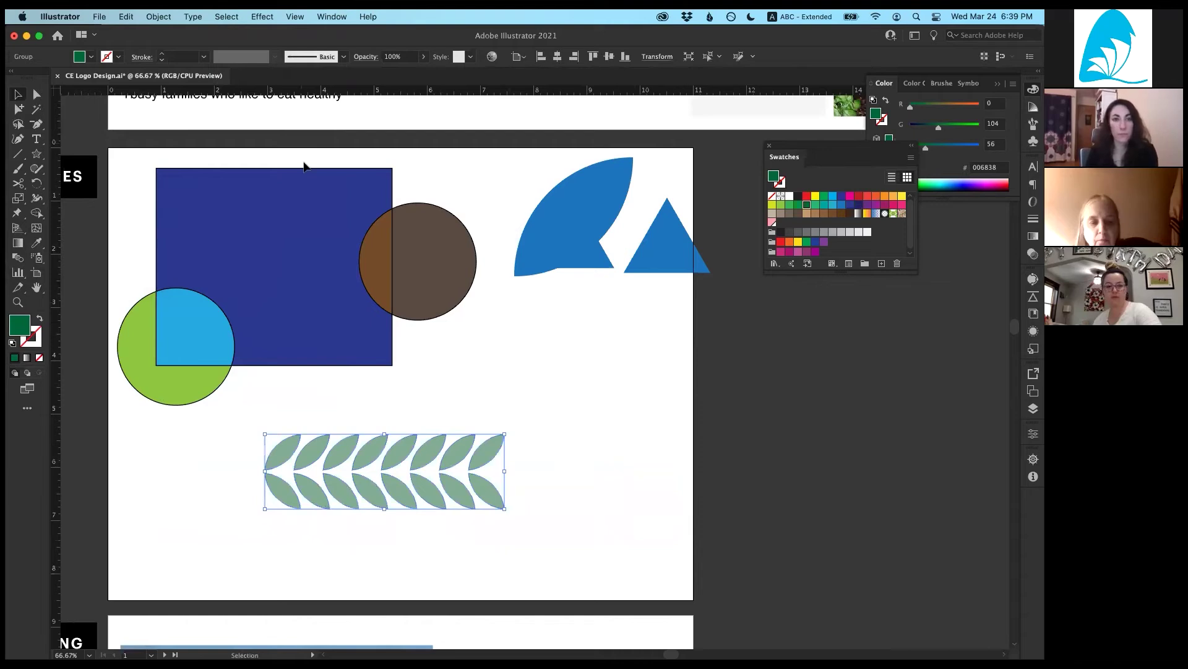
# Step: Apply a horizontal Arc warp to the leaf branch with a -40% bend and 0% horizontal and vertical distortion
pyautogui.click(227, 17)
pyautogui.moveTo(263, 17)
pyautogui.moveTo(282, 225)
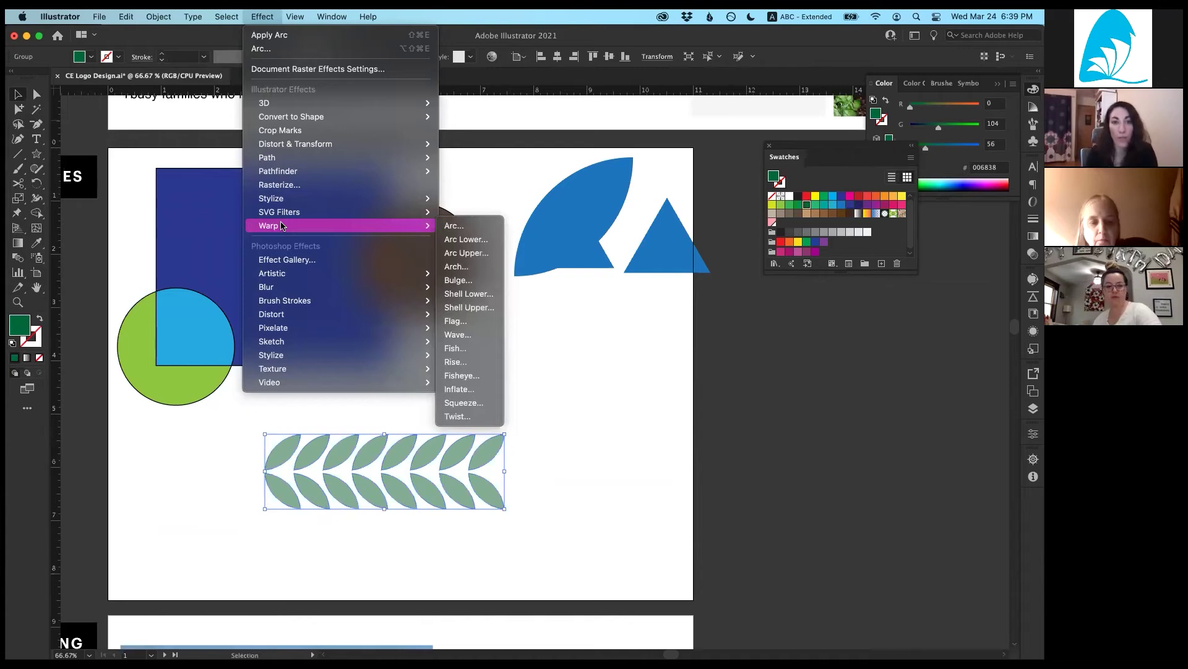
pyautogui.click(455, 226)
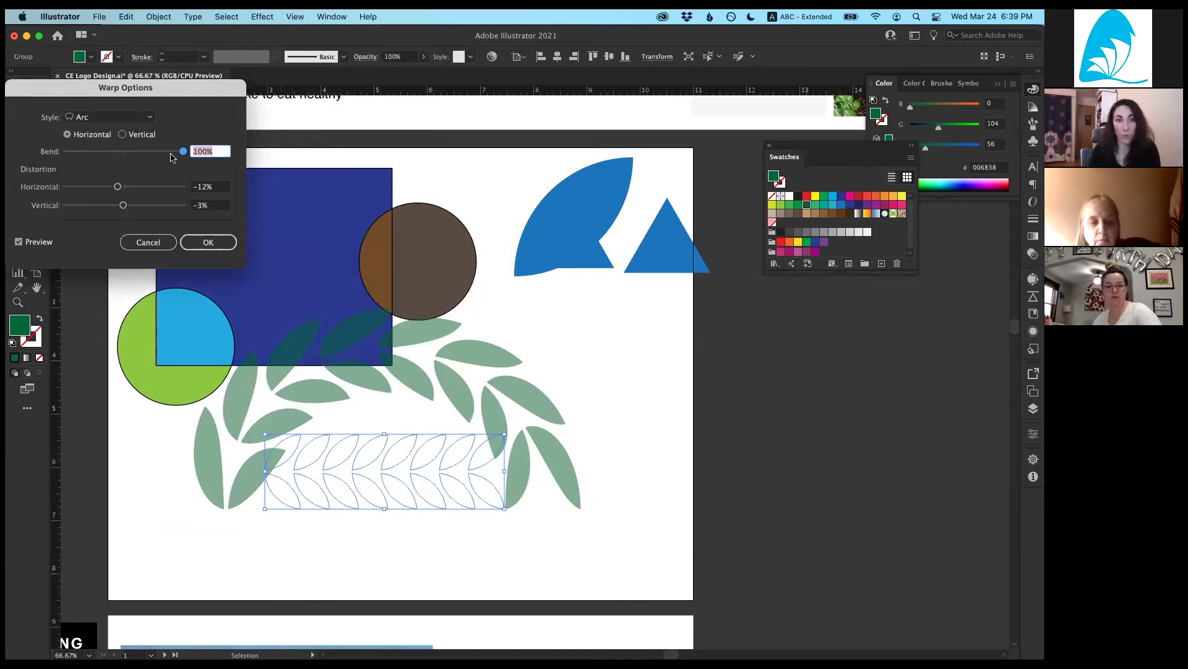
pyautogui.click(135, 152)
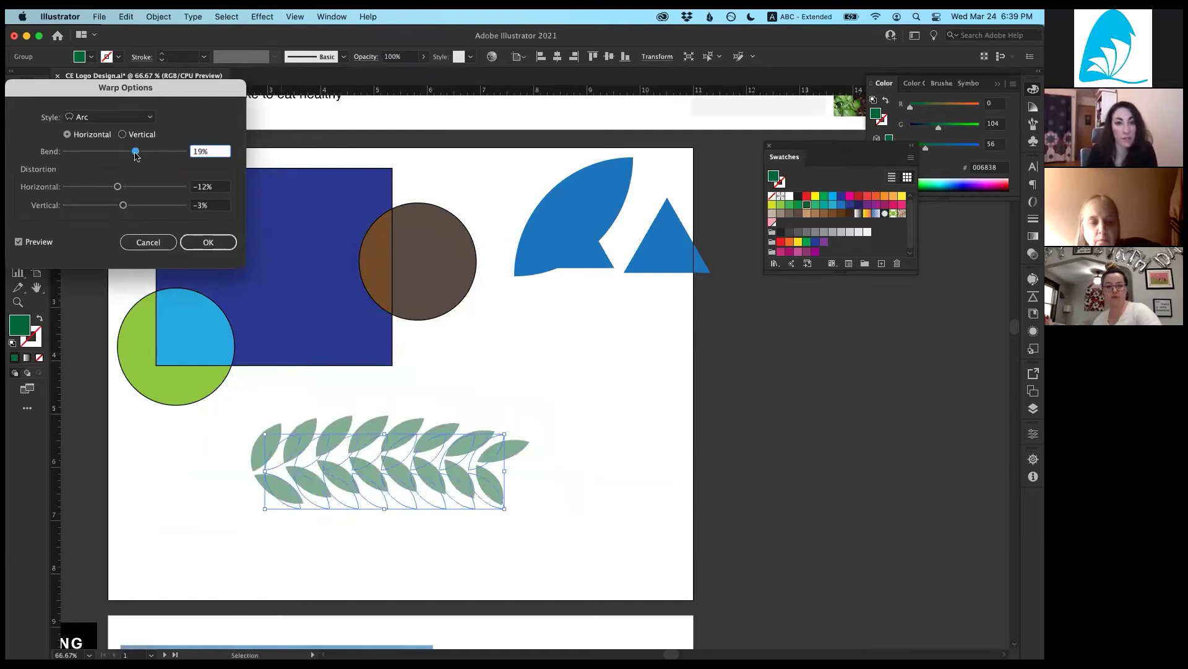
pyautogui.moveTo(133, 155); pyautogui.dragTo(101, 155)
pyautogui.click(98, 187)
pyautogui.click(164, 187)
pyautogui.moveTo(164, 187); pyautogui.dragTo(125, 208)
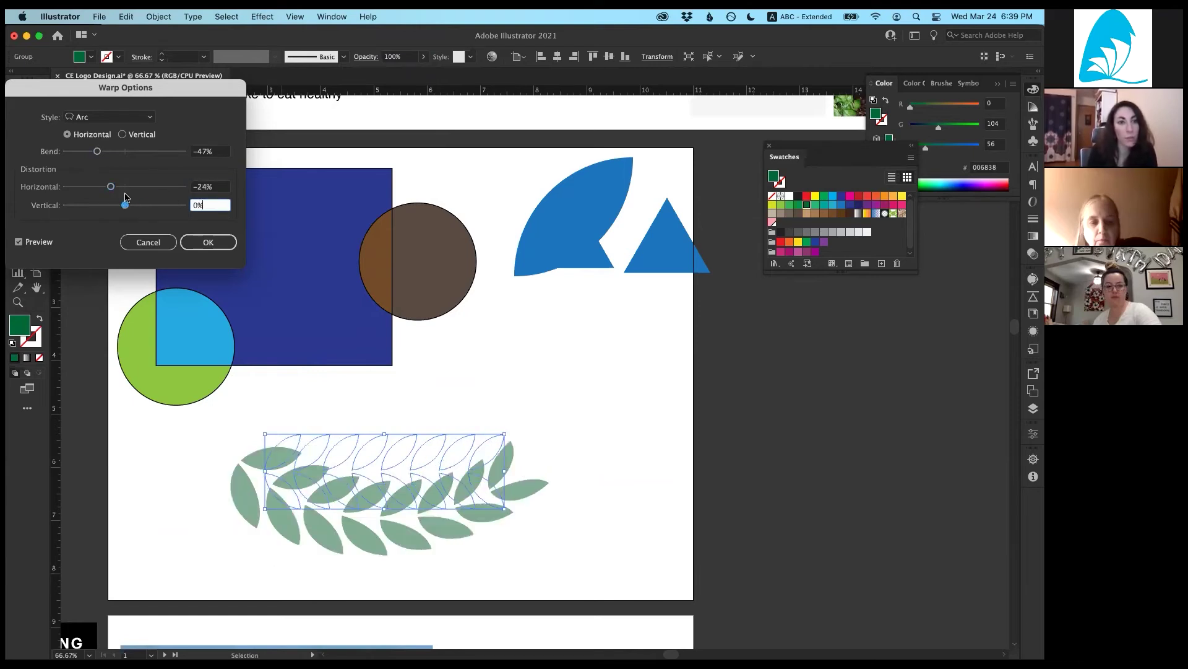
pyautogui.click(125, 187)
pyautogui.moveTo(97, 151); pyautogui.dragTo(102, 151)
pyautogui.click(215, 243)
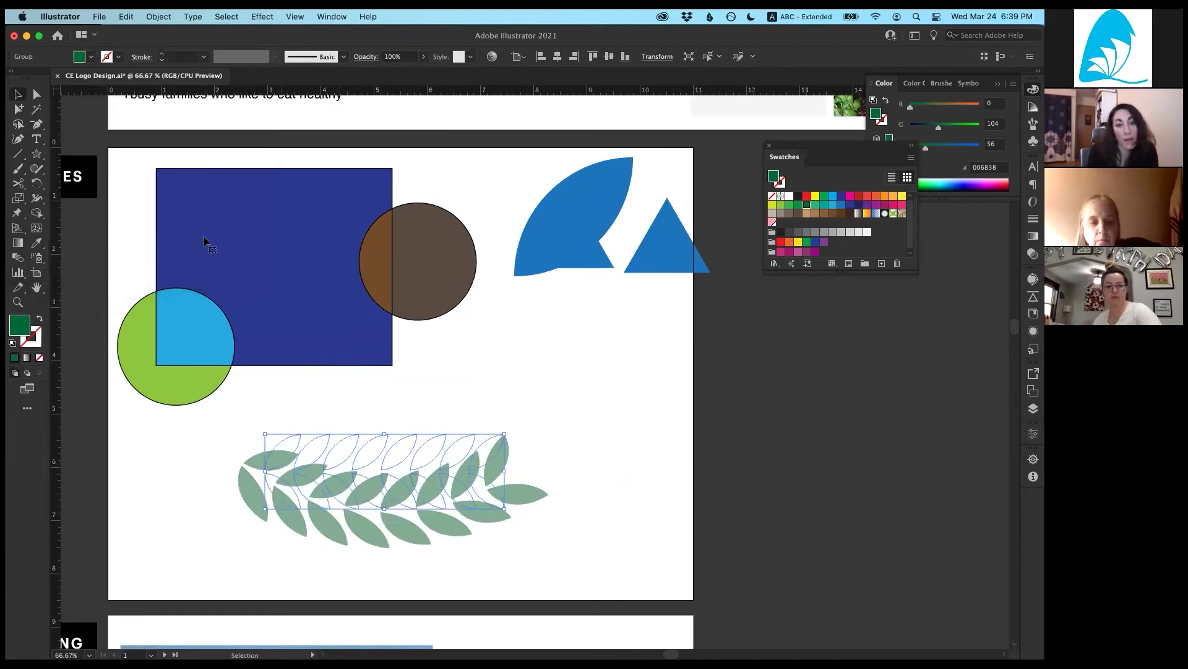
# Step: Place a copy of the warped branch below the blue shapes and nudge the original branch down slightly
pyautogui.moveTo(344, 498); pyautogui.dragTo(556, 359)
pyautogui.click(420, 531)
pyautogui.hotkey('shift', 'Down')
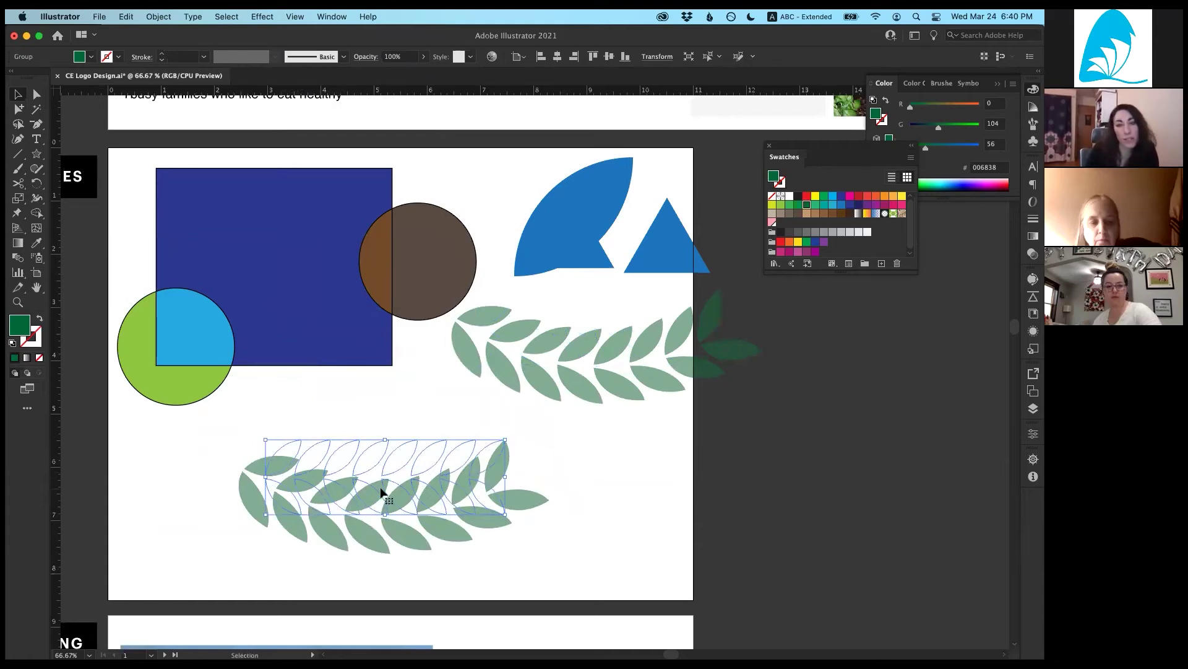
# Step: Edit the lower branch's Arc warp effect from its appearance and set the bend to -36%
pyautogui.click(1035, 333)
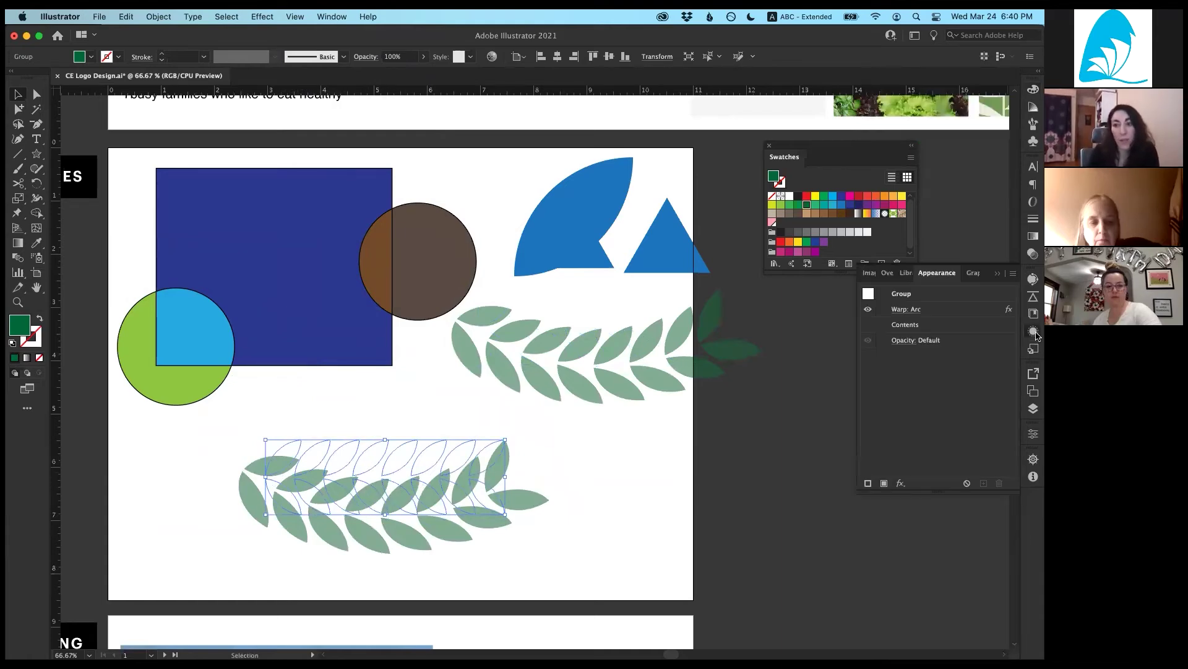
pyautogui.click(948, 312)
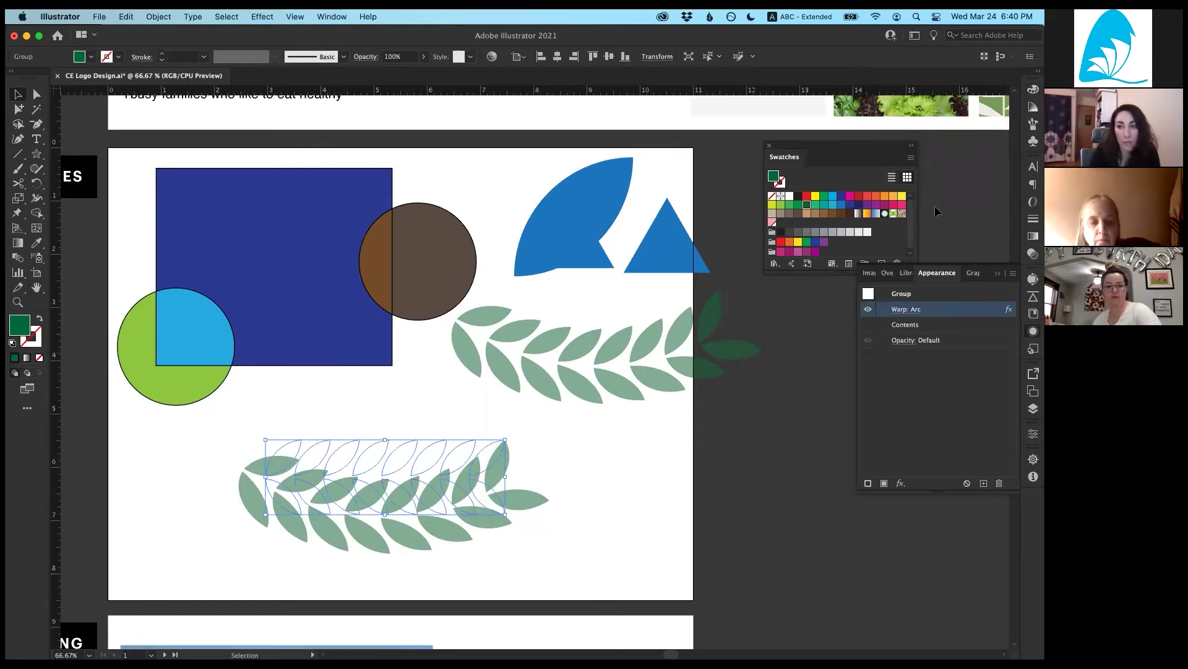
pyautogui.click(919, 309)
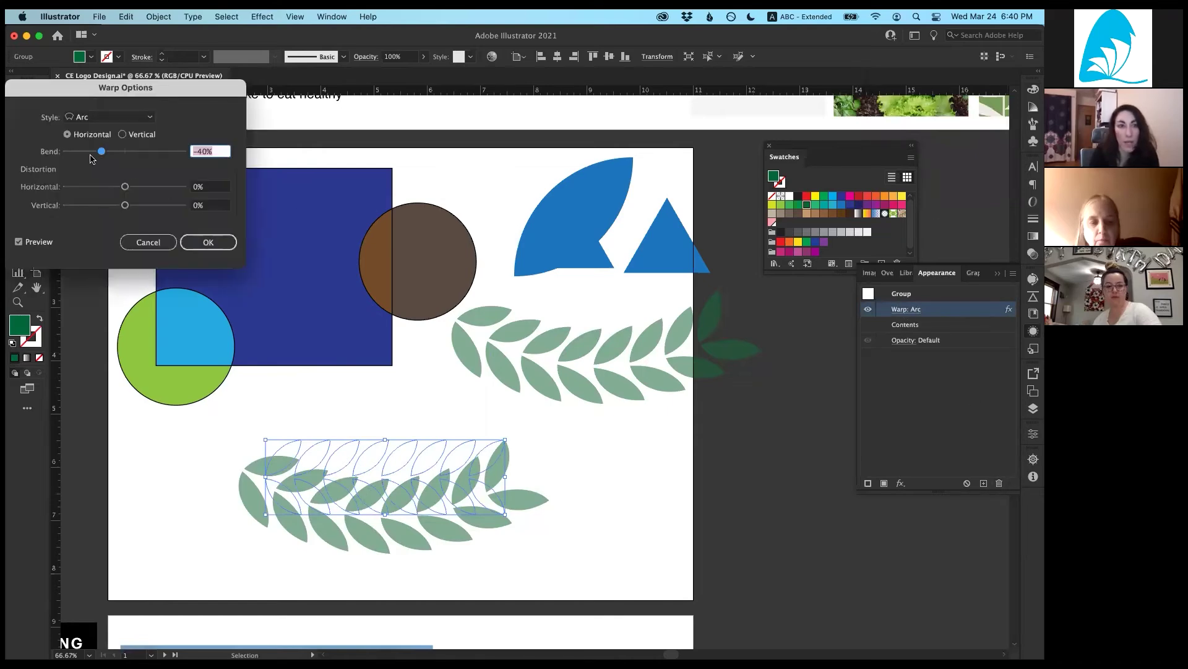
pyautogui.moveTo(94, 151)
pyautogui.mouseDown()
pyautogui.moveTo(79, 154)
pyautogui.moveTo(167, 154)
pyautogui.moveTo(104, 152)
pyautogui.mouseUp()
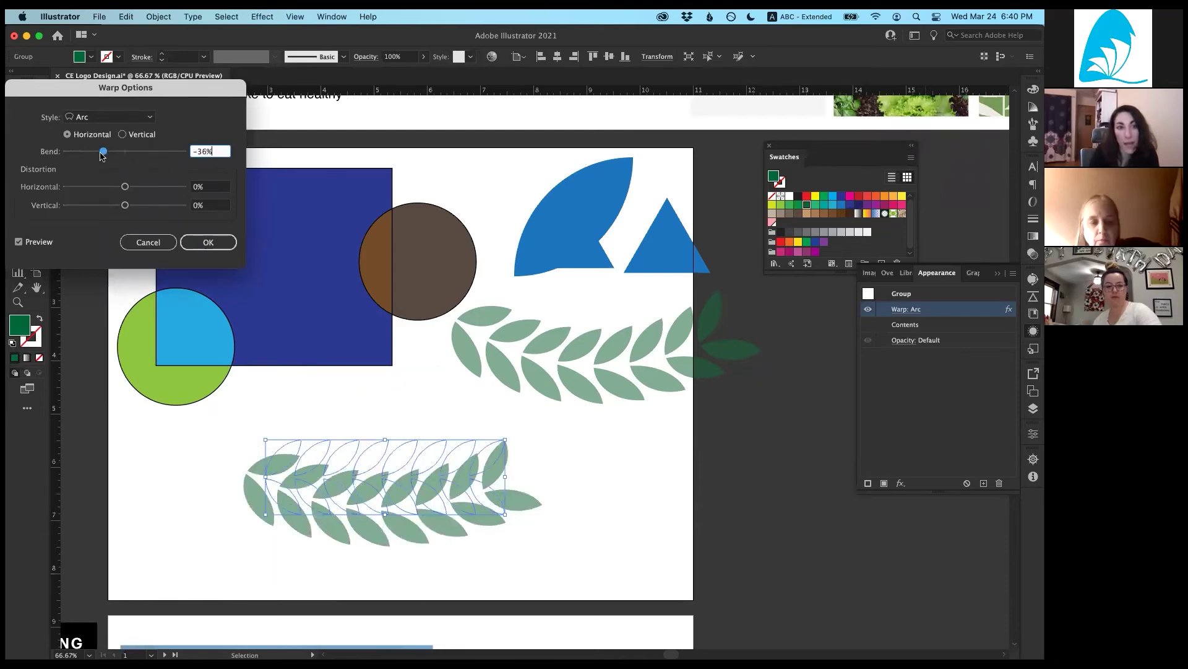
pyautogui.click(208, 242)
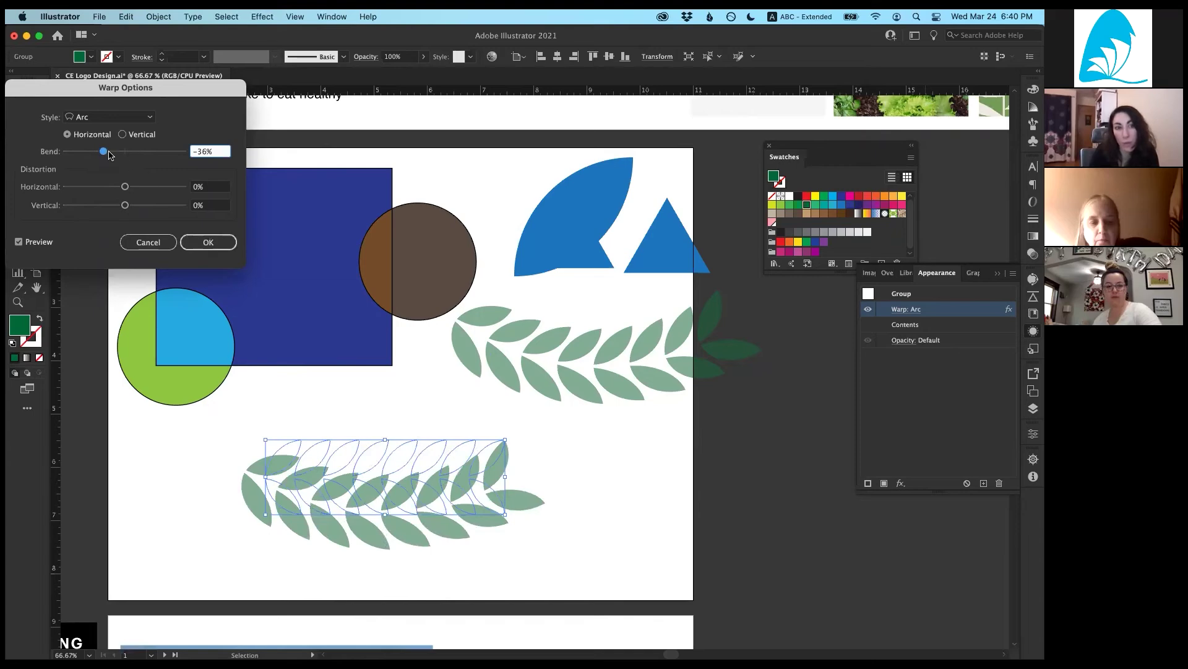
pyautogui.click(221, 247)
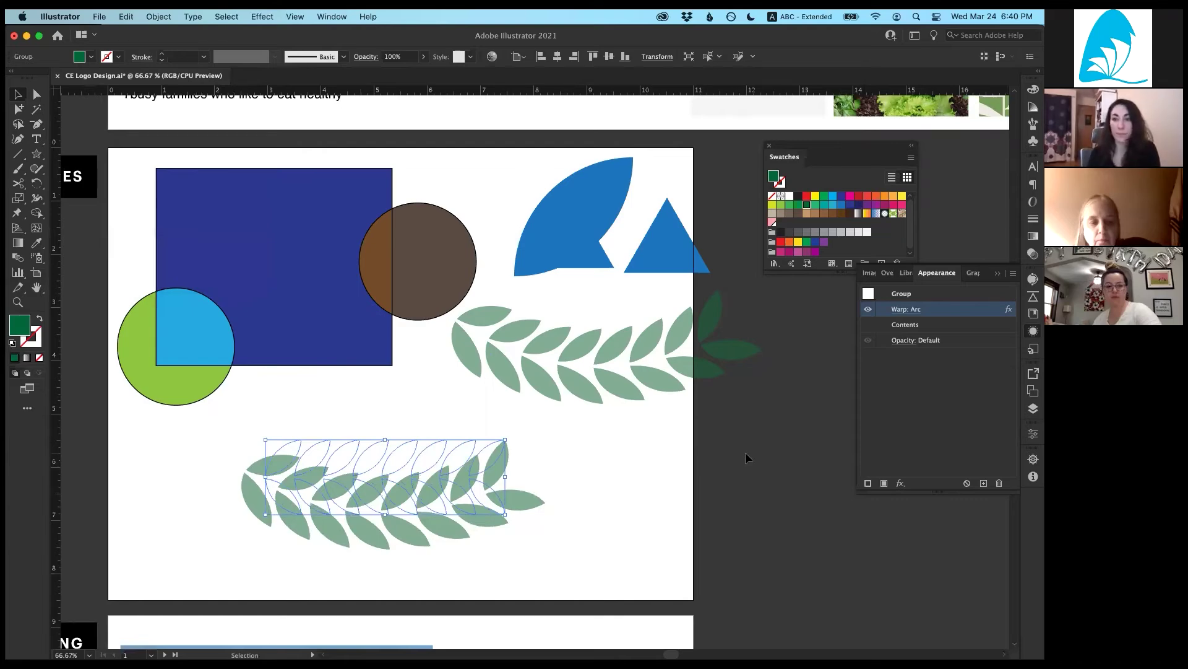
# Step: Delete the Arc warp effect from the lower leaf branch's appearance and deselect the branch
pyautogui.click(555, 564)
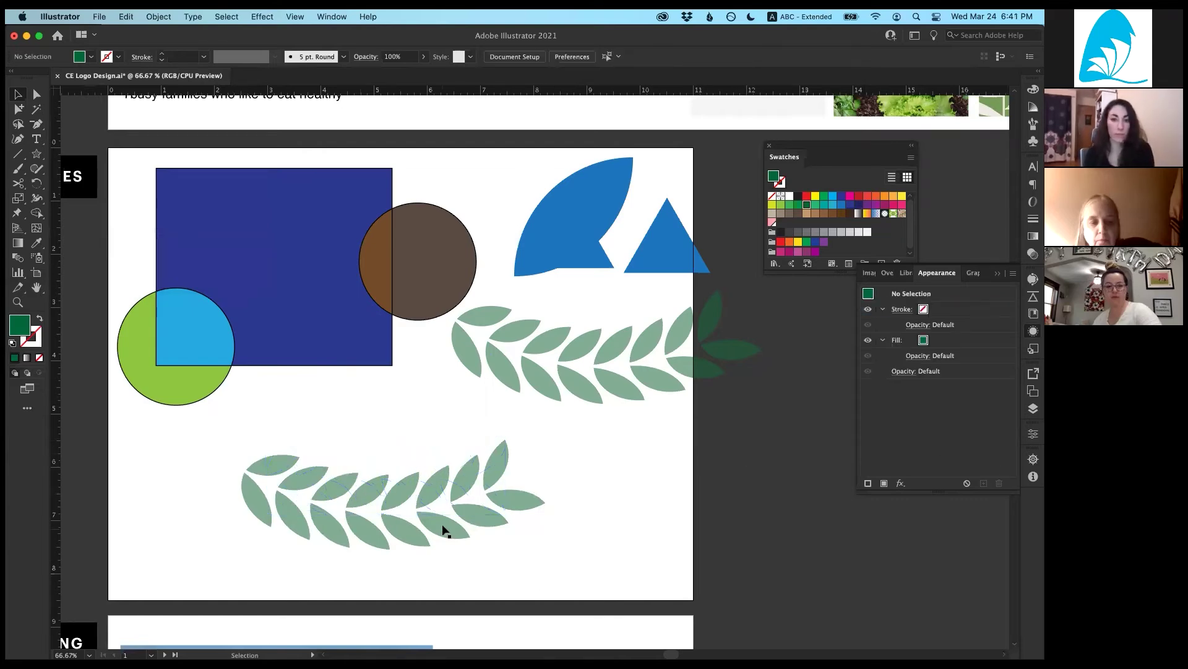
pyautogui.click(431, 495)
pyautogui.click(961, 309)
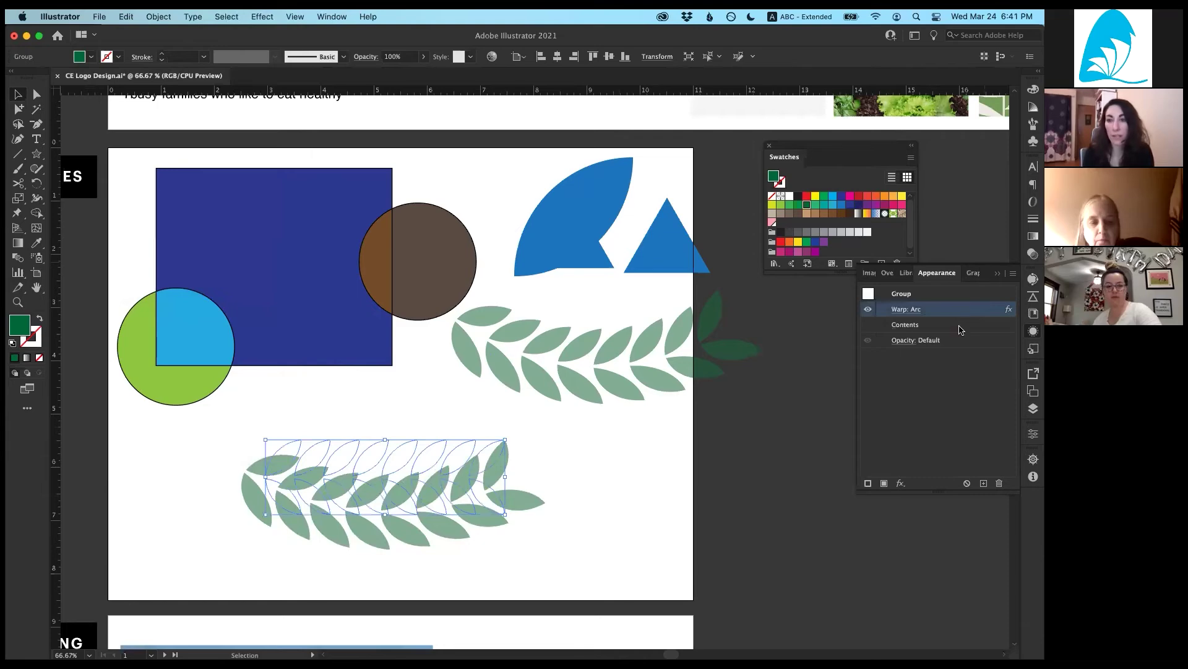
pyautogui.click(999, 484)
pyautogui.click(527, 511)
pyautogui.click(557, 372)
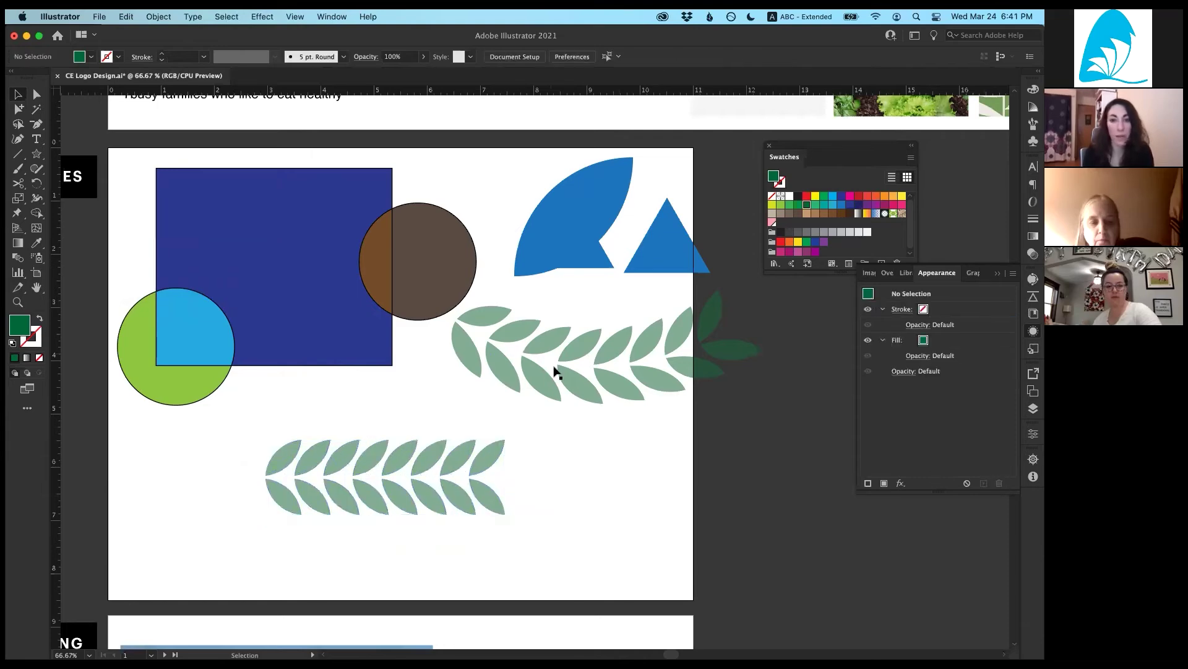
pyautogui.click(543, 510)
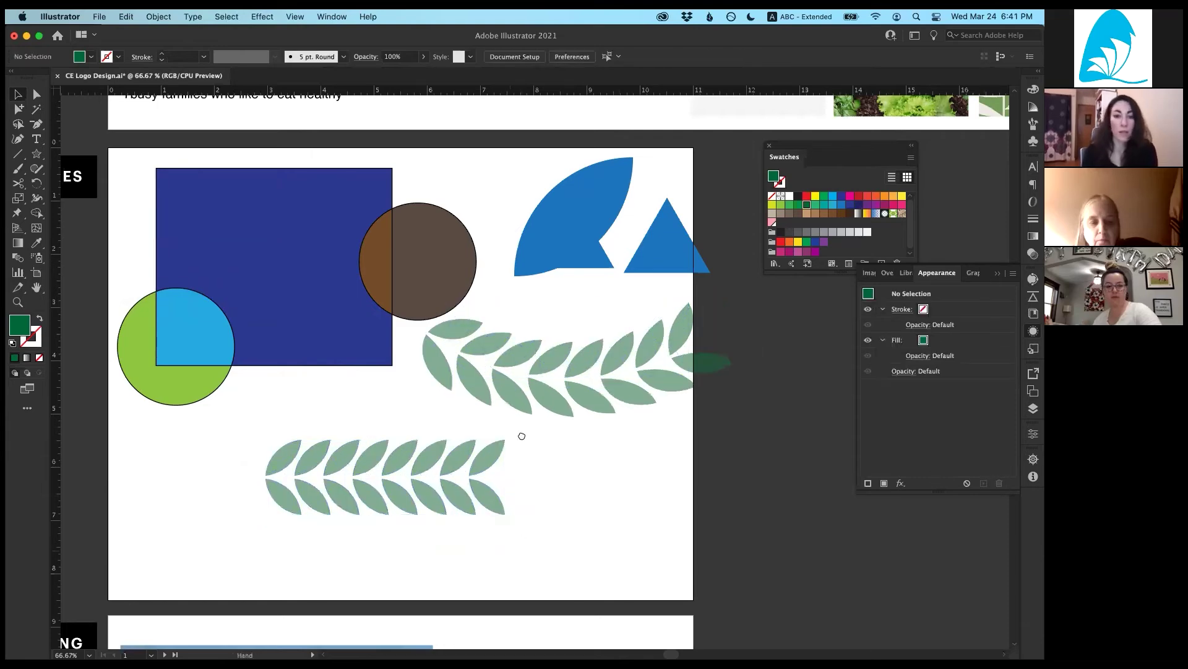
# Step: Go to the artboard with the flamingo photo
pyautogui.scroll(-4, 520, 435)
pyautogui.scroll(-5, 531, 368)
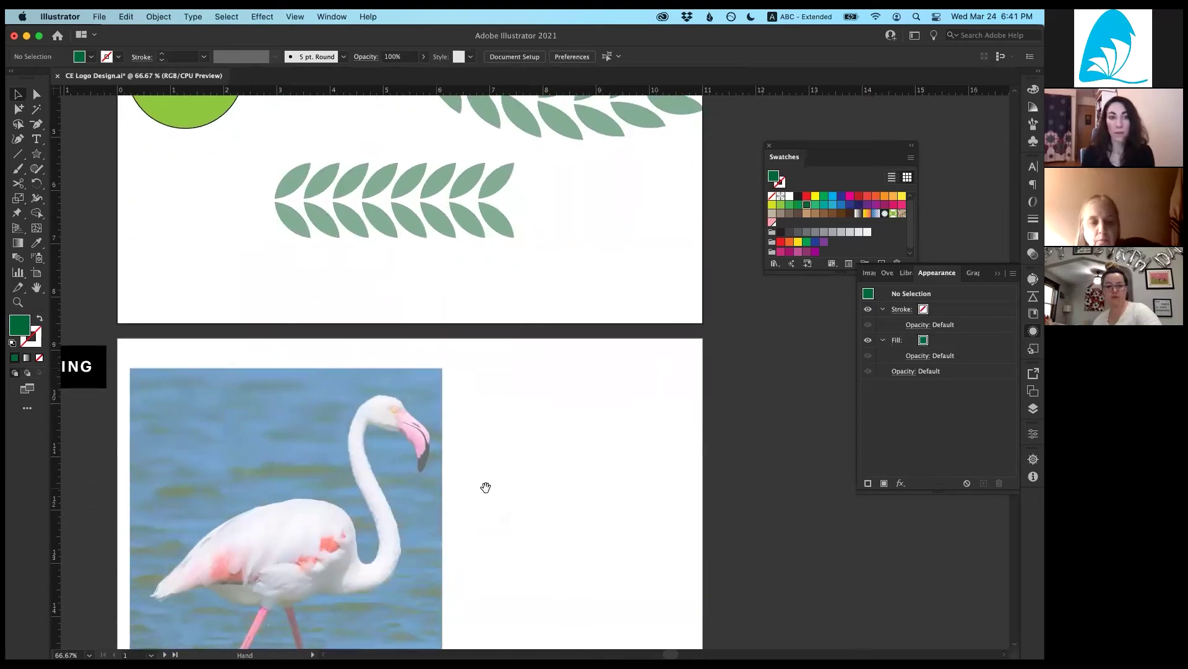
pyautogui.scroll(-3, 279, 329)
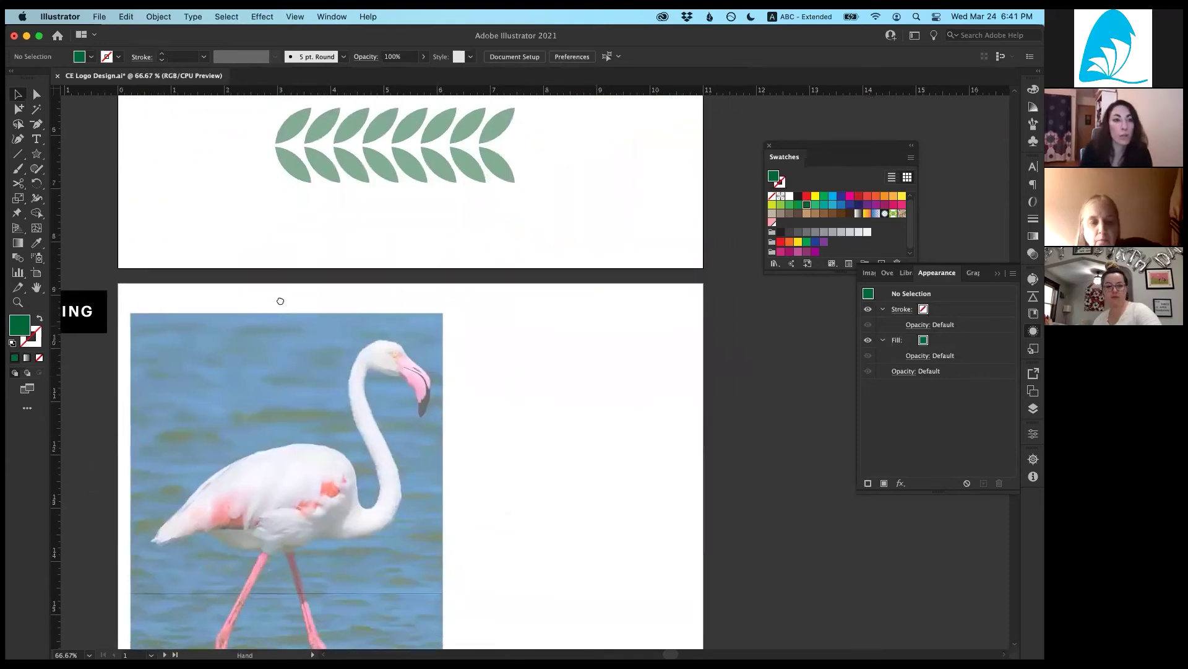
# Step: Set the drawing colors to no fill and a bright pink stroke (RGB 238, 42, 123) for tracing the flamingo
pyautogui.scroll(-3, 299, 364)
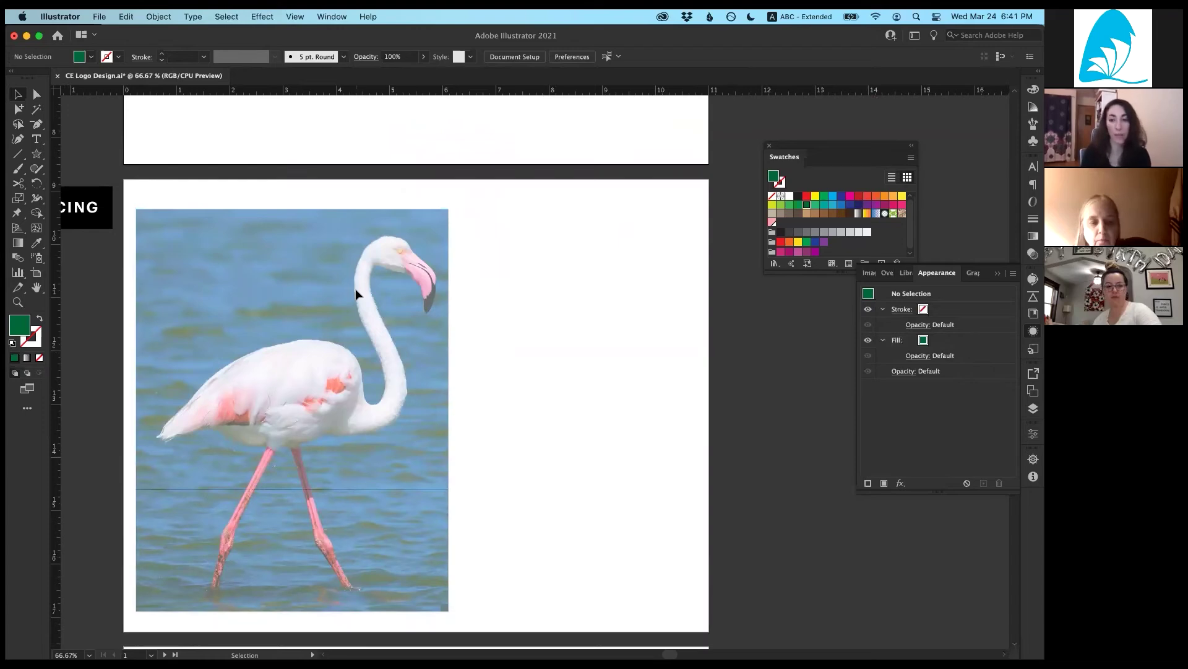
pyautogui.press('a')
pyautogui.press('v')
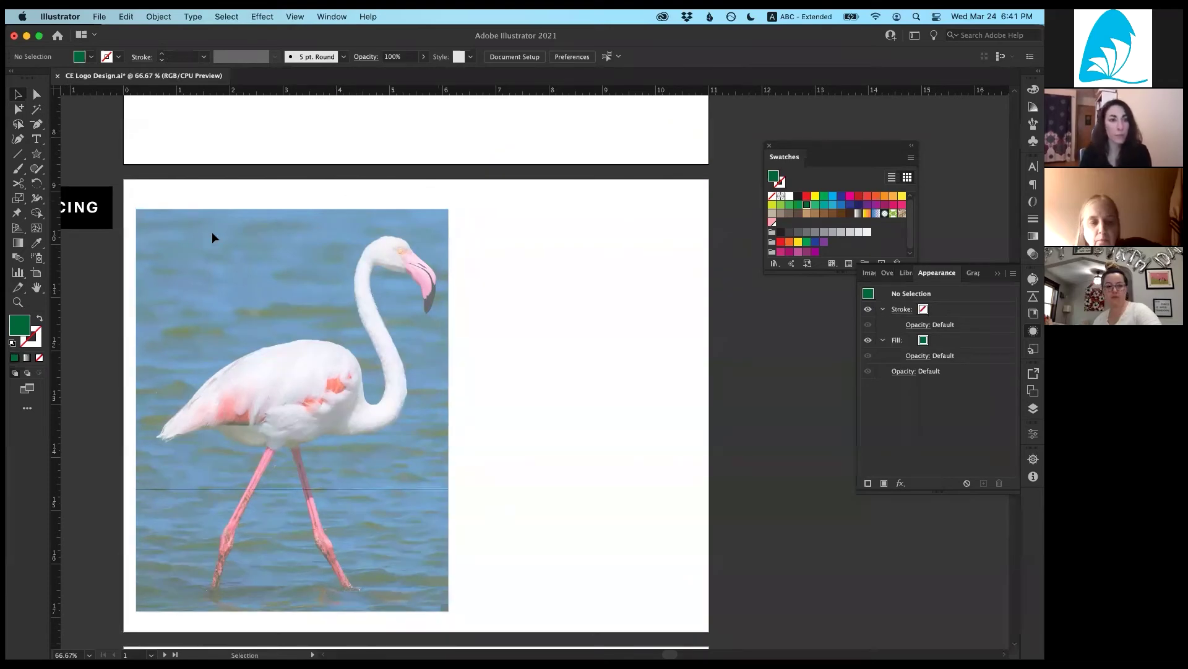
pyautogui.click(39, 319)
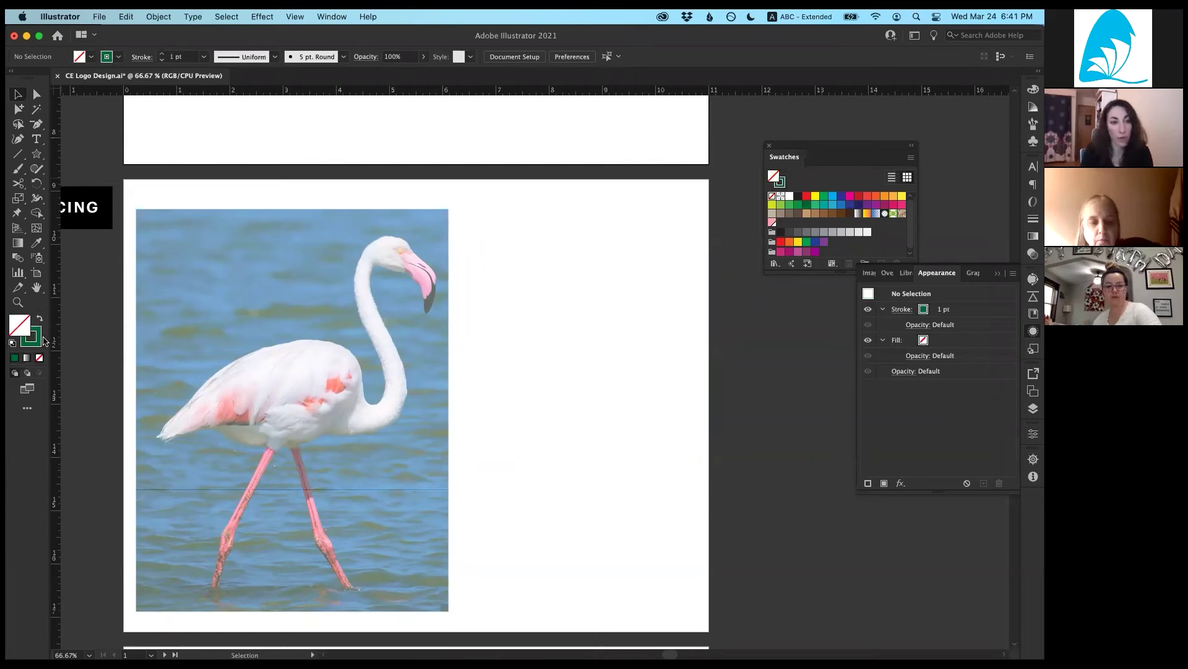
pyautogui.click(38, 338)
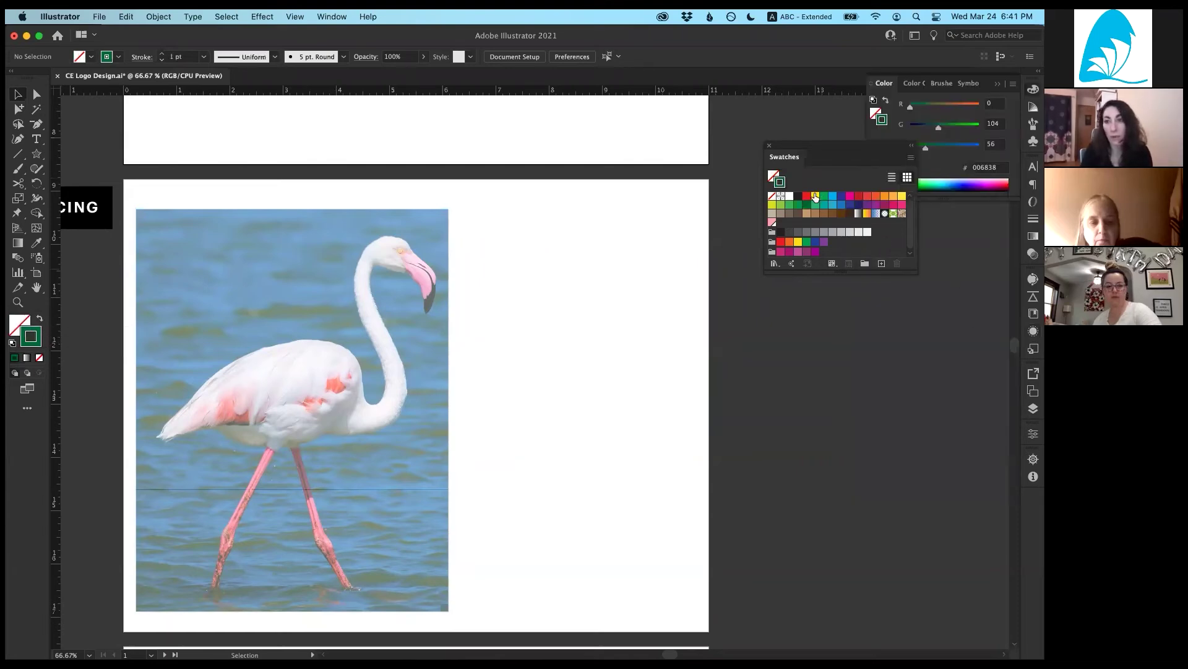
pyautogui.click(901, 205)
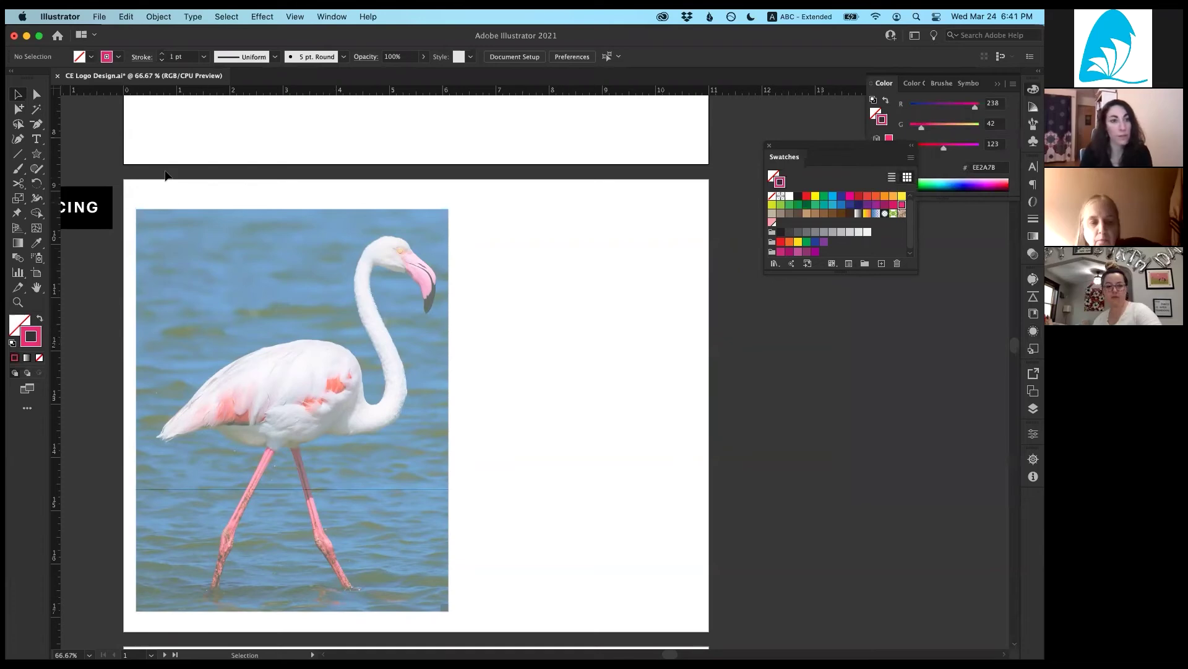
# Step: Draw an ellipse about 2.28 by 1.91 in over the flamingo's body and a smaller one about 0.66 by 0.62 in over its head
pyautogui.click(36, 154)
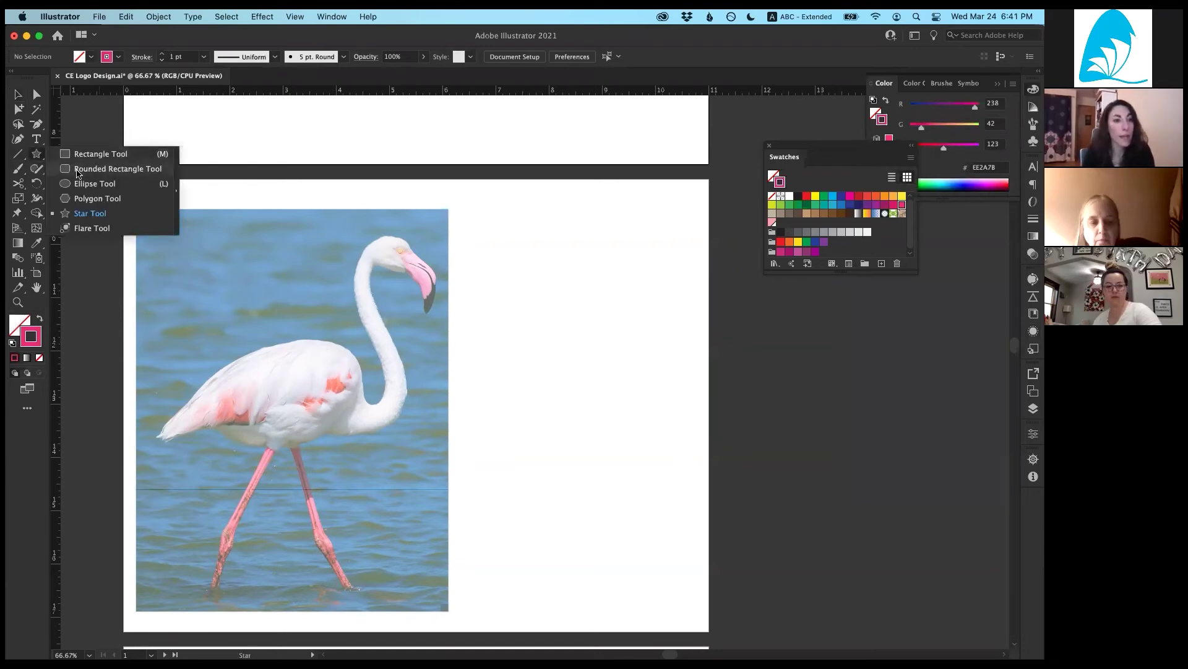
pyautogui.click(90, 185)
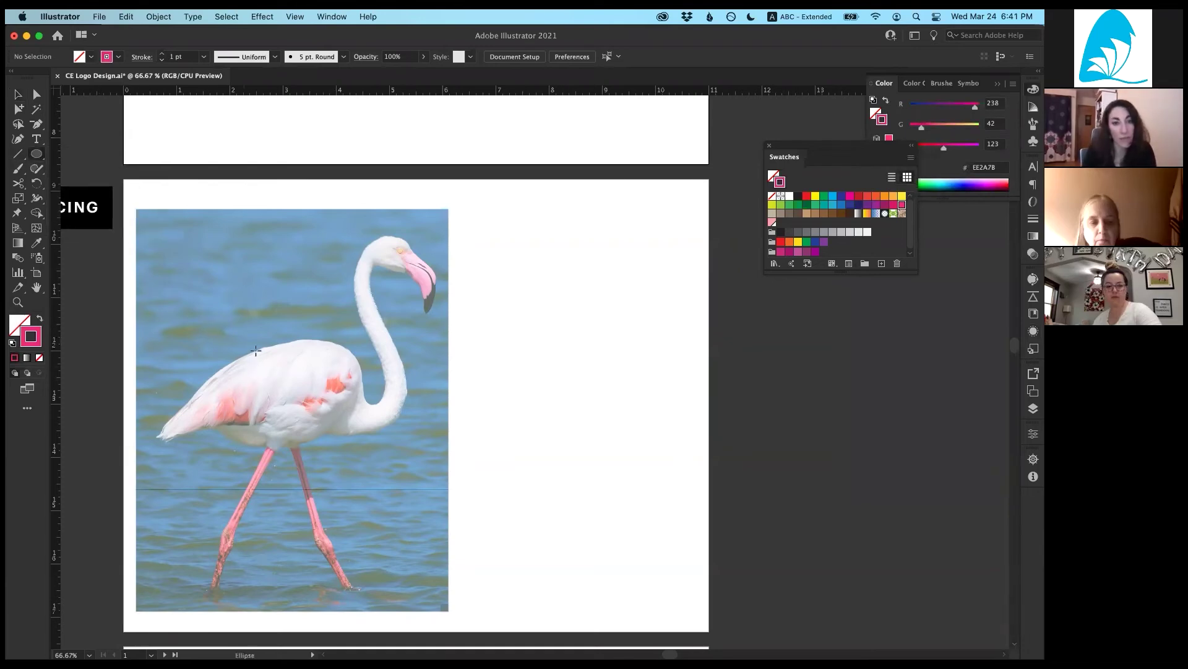
pyautogui.moveTo(256, 349); pyautogui.dragTo(352, 438)
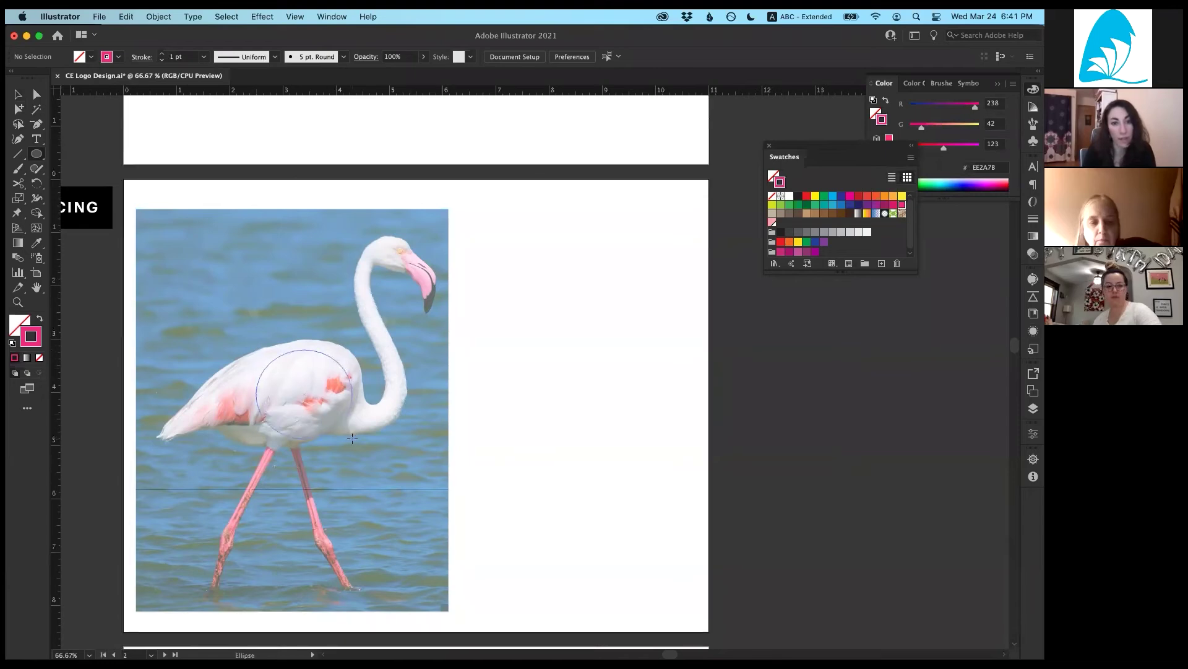
pyautogui.moveTo(347, 370); pyautogui.dragTo(368, 337)
pyautogui.moveTo(254, 388); pyautogui.dragTo(246, 387)
pyautogui.click(88, 157)
pyautogui.click(47, 161)
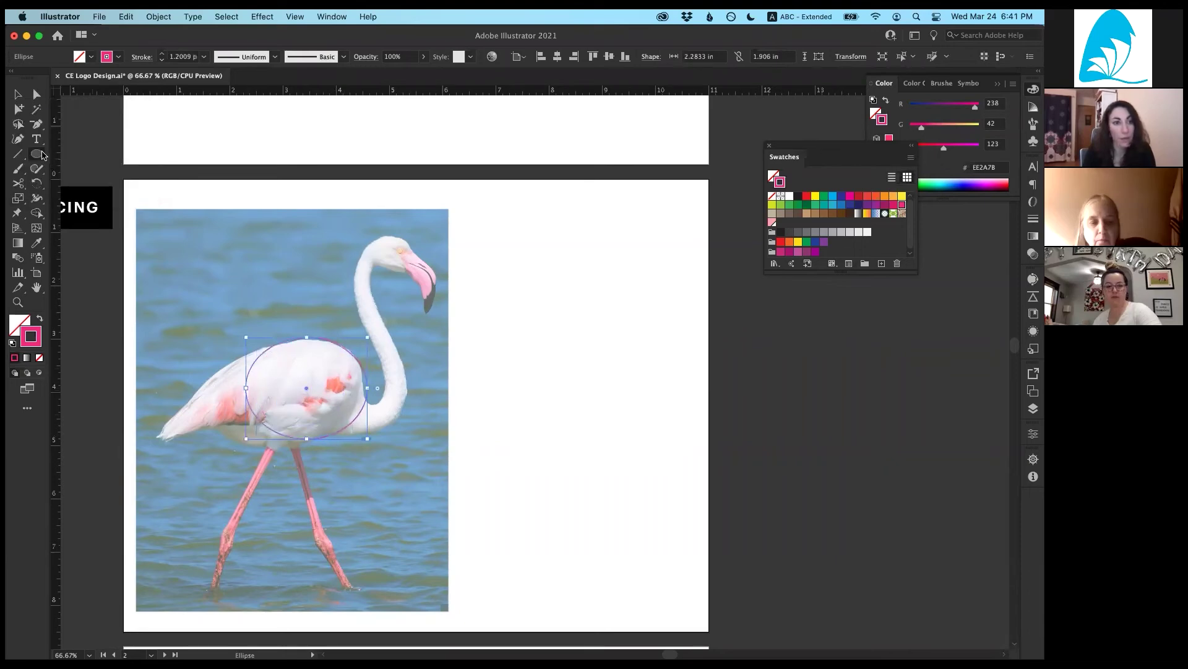
pyautogui.moveTo(376, 238); pyautogui.dragTo(411, 271)
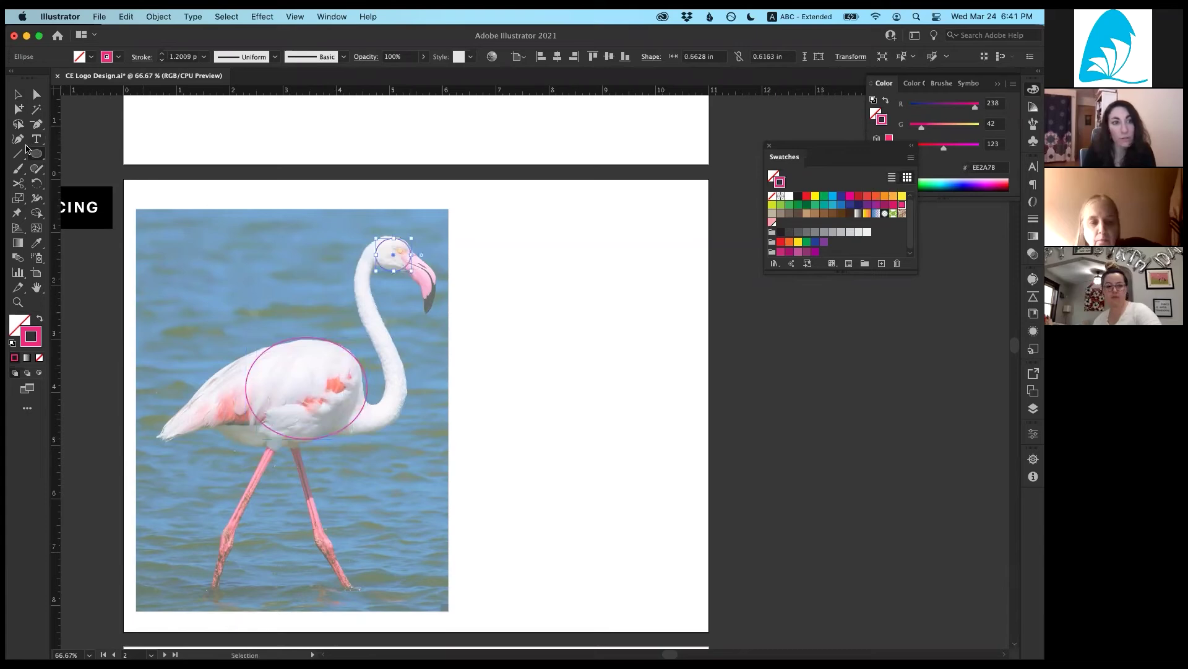
# Step: Draw a triangle running from the flamingo's tail tip across its back and body
pyautogui.moveTo(36, 154); pyautogui.dragTo(80, 214)
pyautogui.moveTo(228, 340); pyautogui.dragTo(209, 436)
pyautogui.click(19, 94)
pyautogui.moveTo(231, 381)
pyautogui.mouseDown()
pyautogui.moveTo(284, 353)
pyautogui.moveTo(343, 345)
pyautogui.mouseUp()
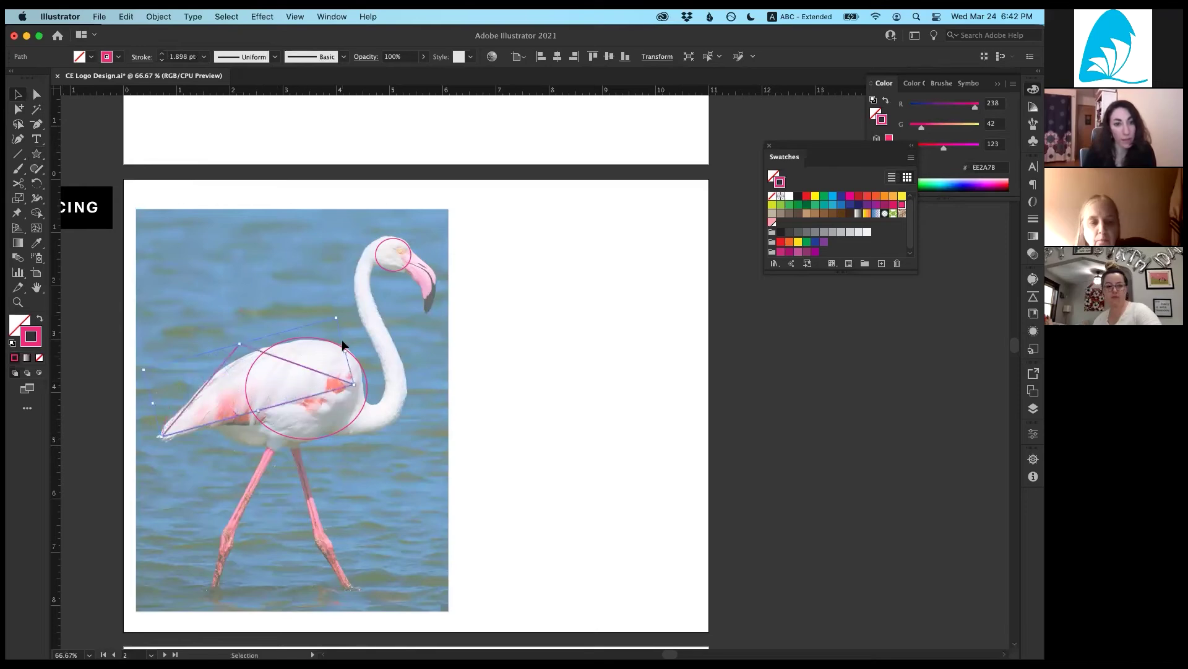
# Step: Move the ellipses and triangle off the photo, undo that move, and delete all three shapes
pyautogui.click(276, 281)
pyautogui.moveTo(419, 432); pyautogui.dragTo(210, 244)
pyautogui.moveTo(268, 354); pyautogui.dragTo(615, 519)
pyautogui.click(512, 282)
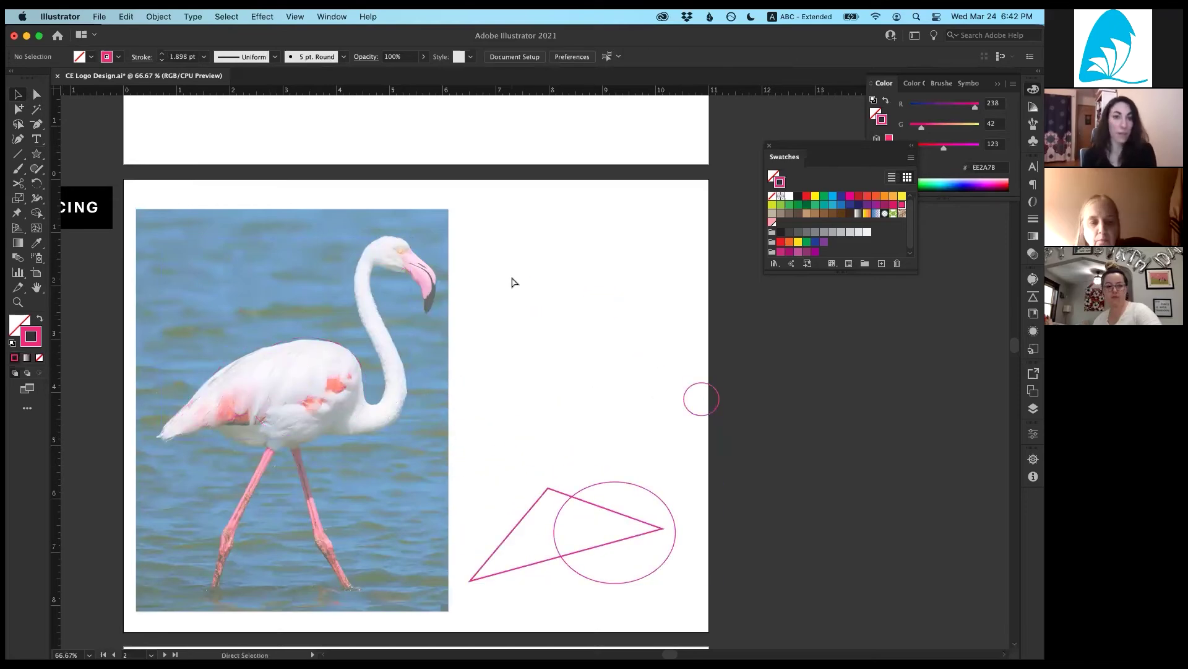
pyautogui.press('super+z')
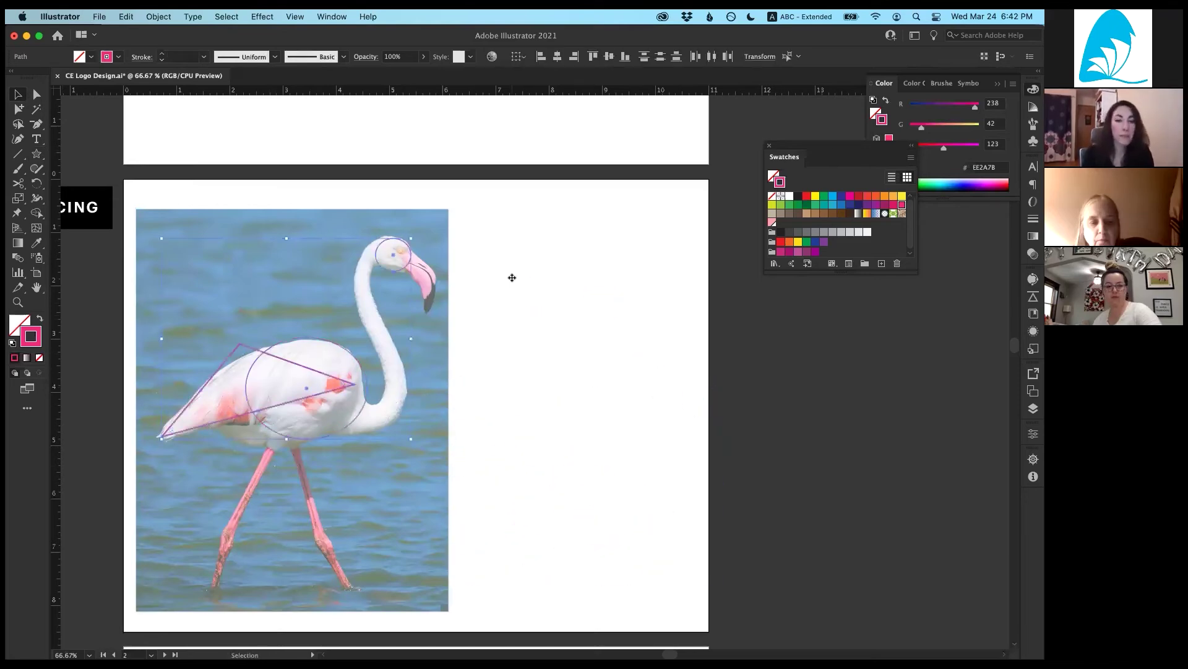
pyautogui.press('Delete')
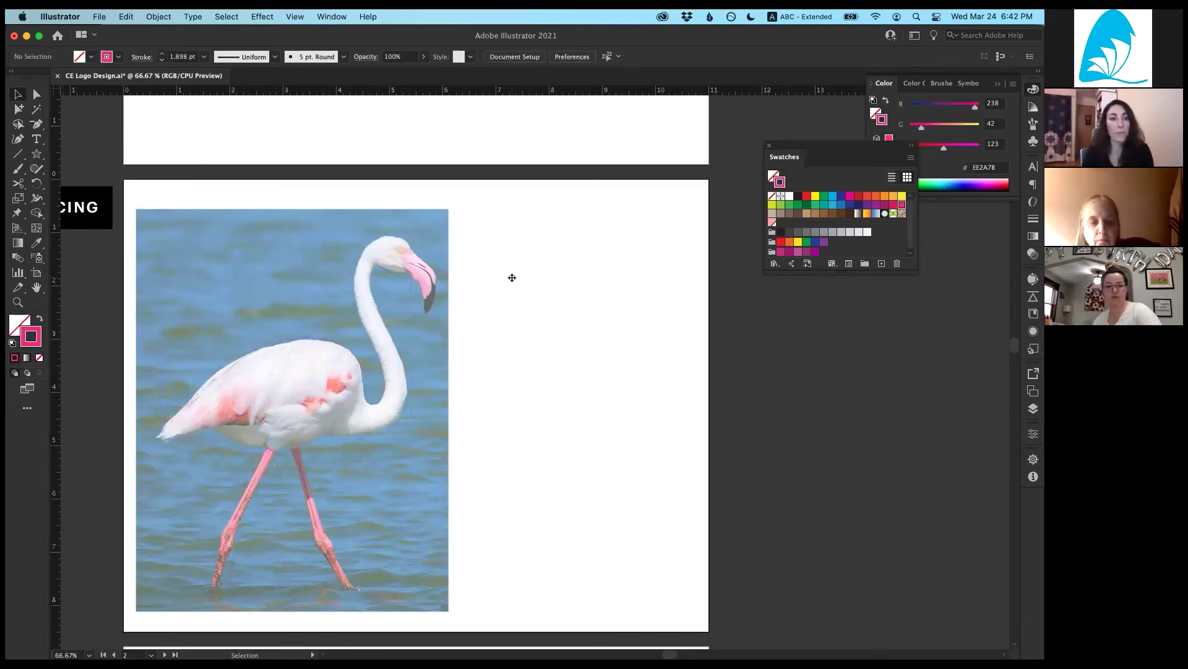
# Step: Trace the flamingo freehand with the Pencil tool from the beak over the head, down the neck and along the back
pyautogui.click(40, 159)
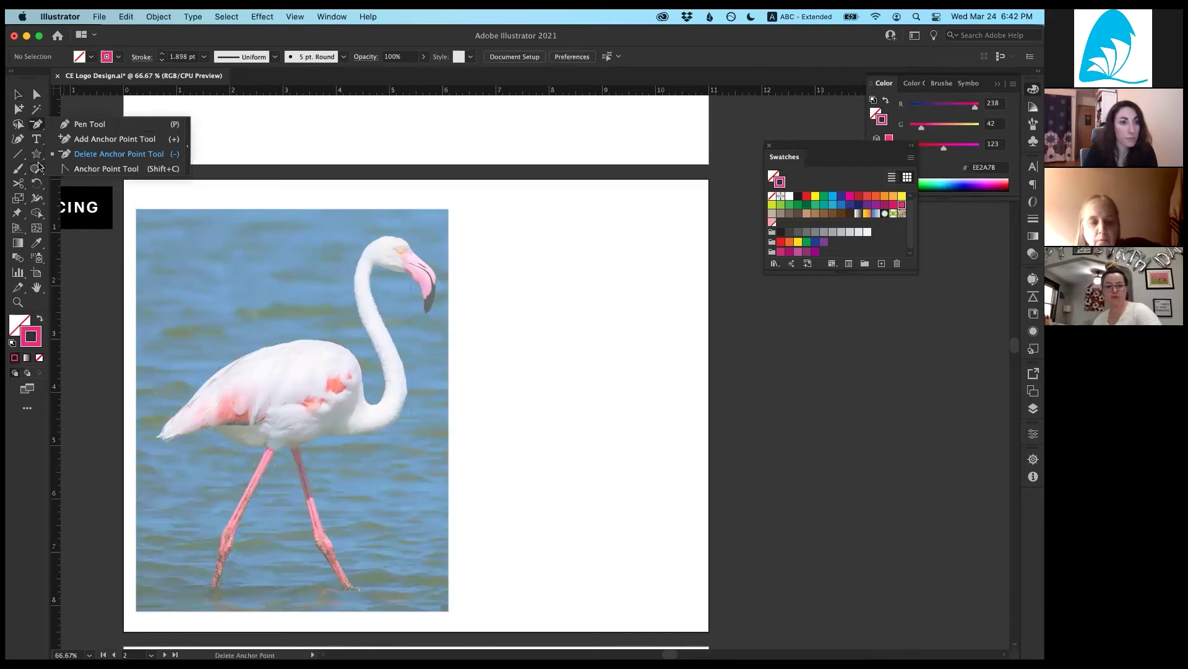
pyautogui.click(39, 166)
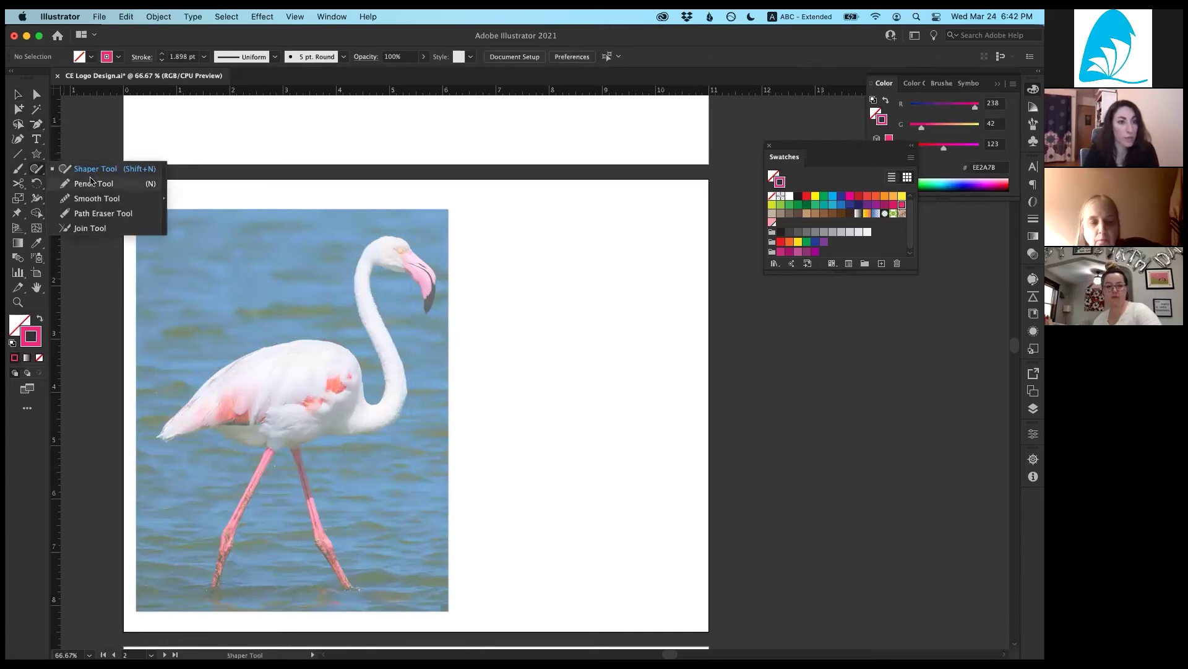
pyautogui.click(93, 184)
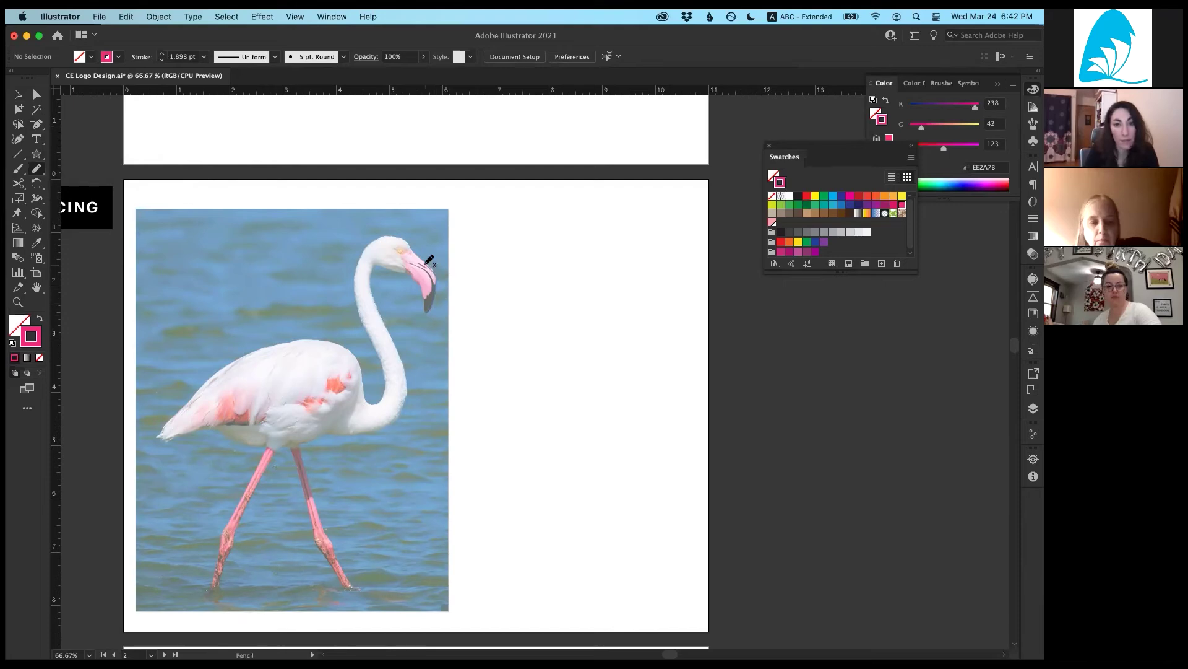
pyautogui.moveTo(374, 248)
pyautogui.mouseDown()
pyautogui.moveTo(359, 304)
pyautogui.moveTo(380, 368)
pyautogui.mouseUp()
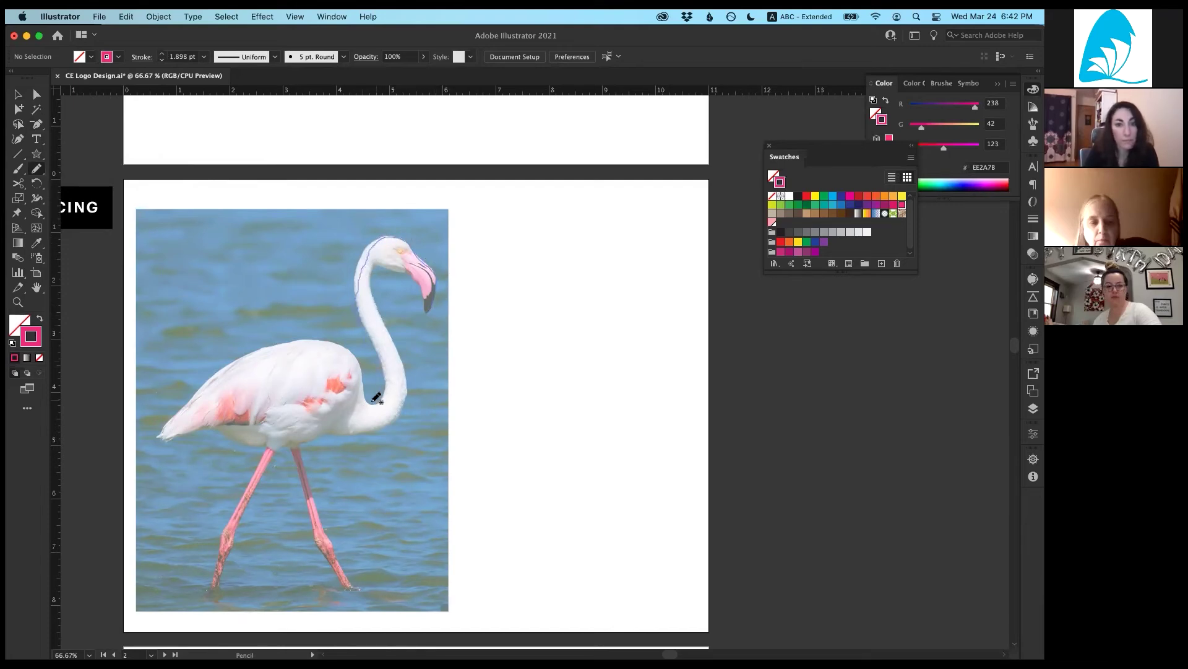
pyautogui.moveTo(329, 335)
pyautogui.mouseDown()
pyautogui.moveTo(243, 358)
pyautogui.moveTo(184, 420)
pyautogui.mouseUp()
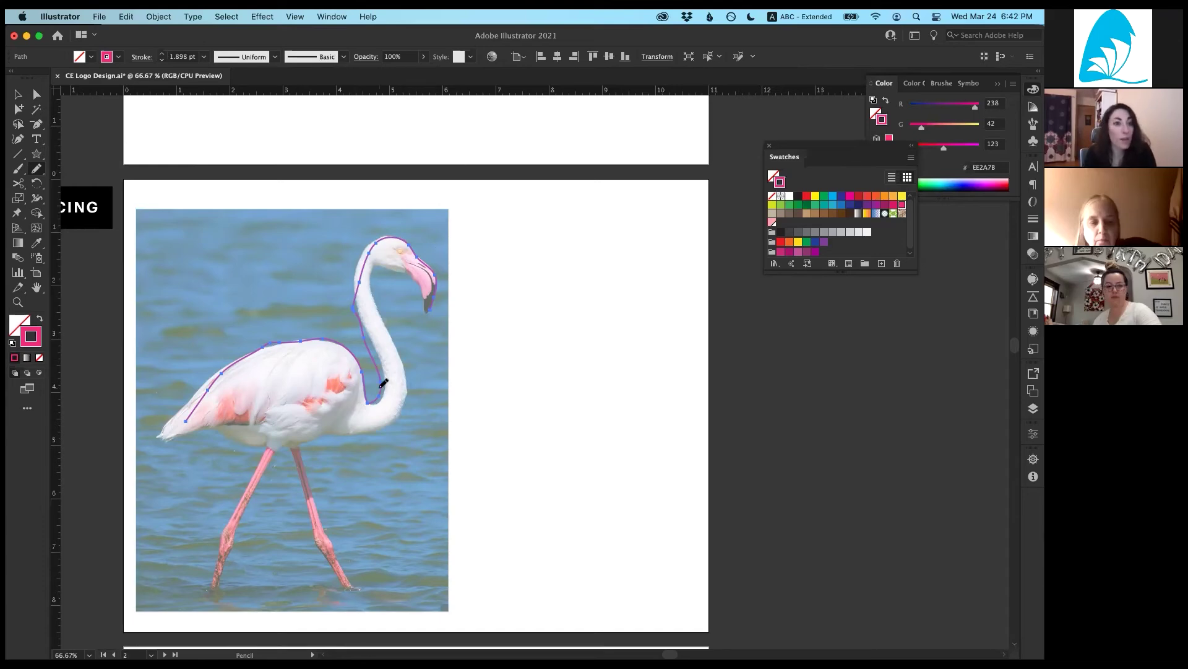
# Step: Smooth the pencil path along the flamingo's back, the dip at the chest and the neck with the Smooth tool
pyautogui.click(33, 176)
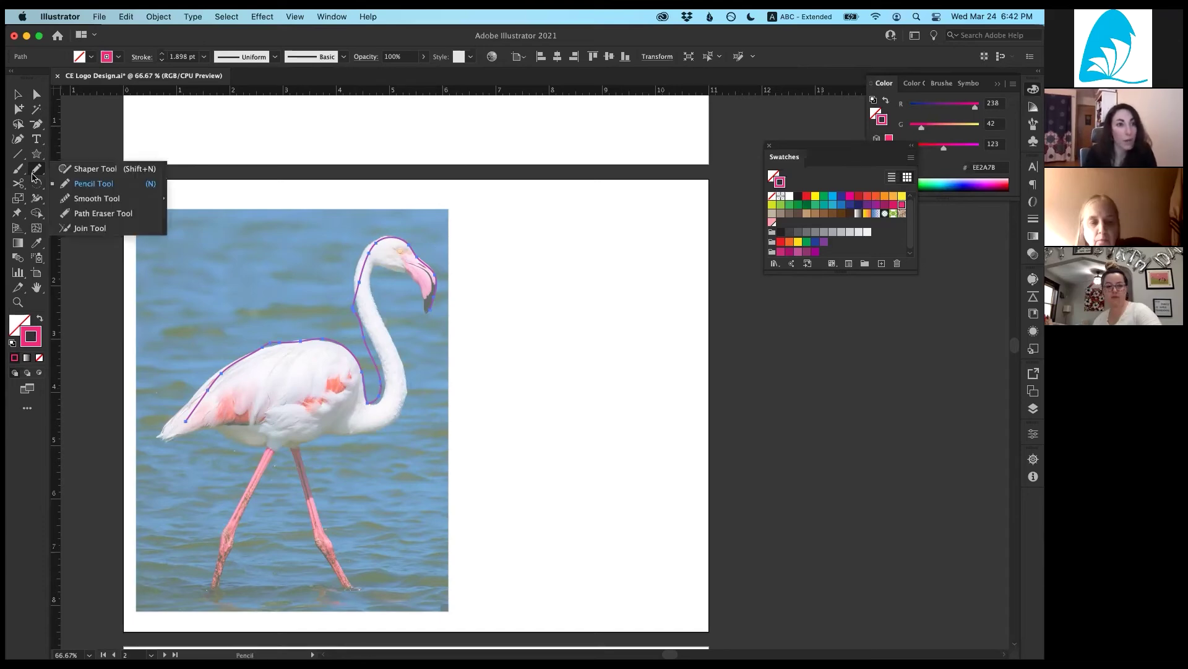
pyautogui.click(122, 203)
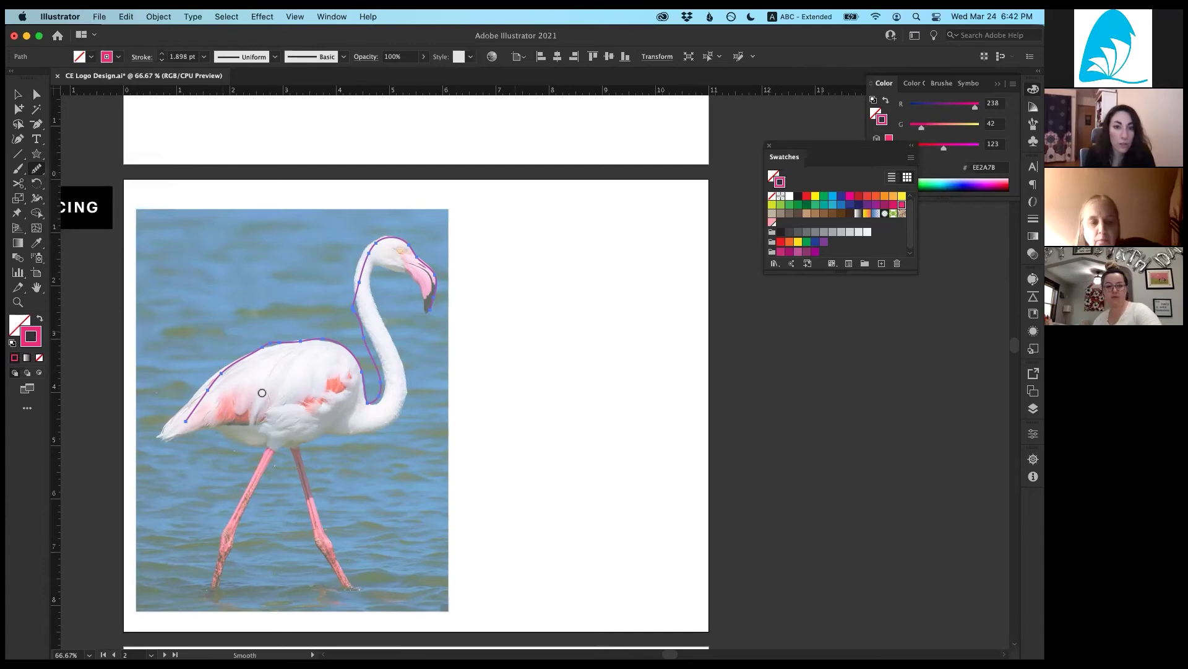
pyautogui.click(228, 369)
pyautogui.moveTo(262, 352)
pyautogui.mouseDown()
pyautogui.moveTo(291, 344)
pyautogui.moveTo(250, 354)
pyautogui.moveTo(258, 348)
pyautogui.mouseUp()
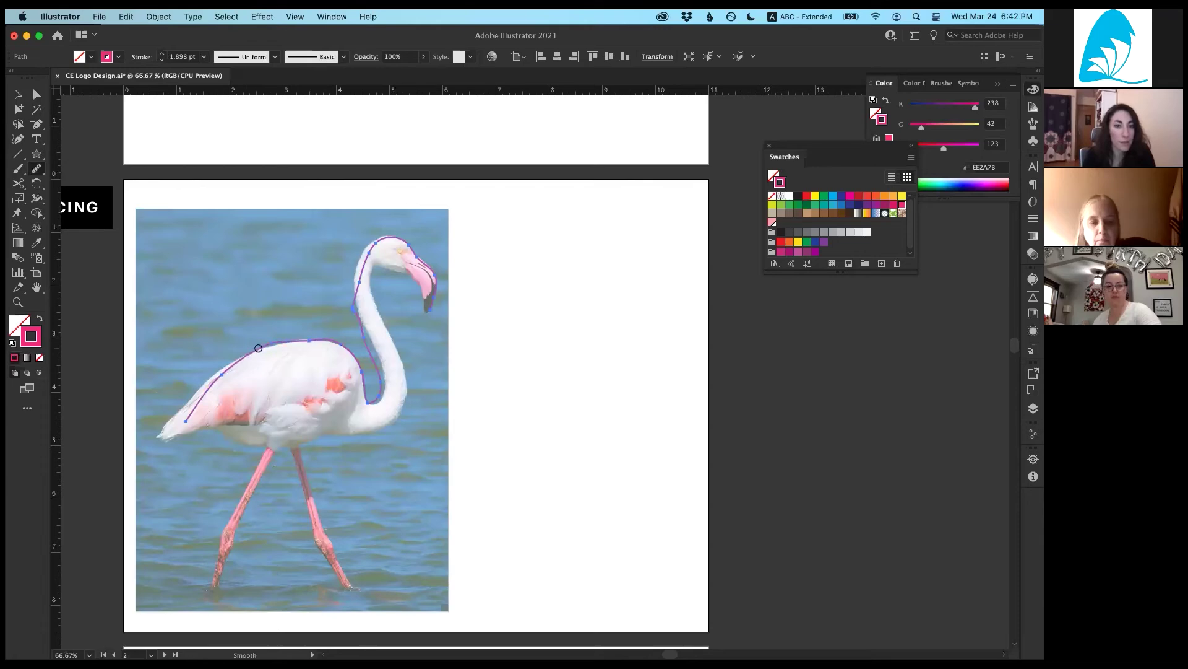
pyautogui.moveTo(331, 332); pyautogui.dragTo(243, 359)
pyautogui.moveTo(337, 344); pyautogui.dragTo(371, 392)
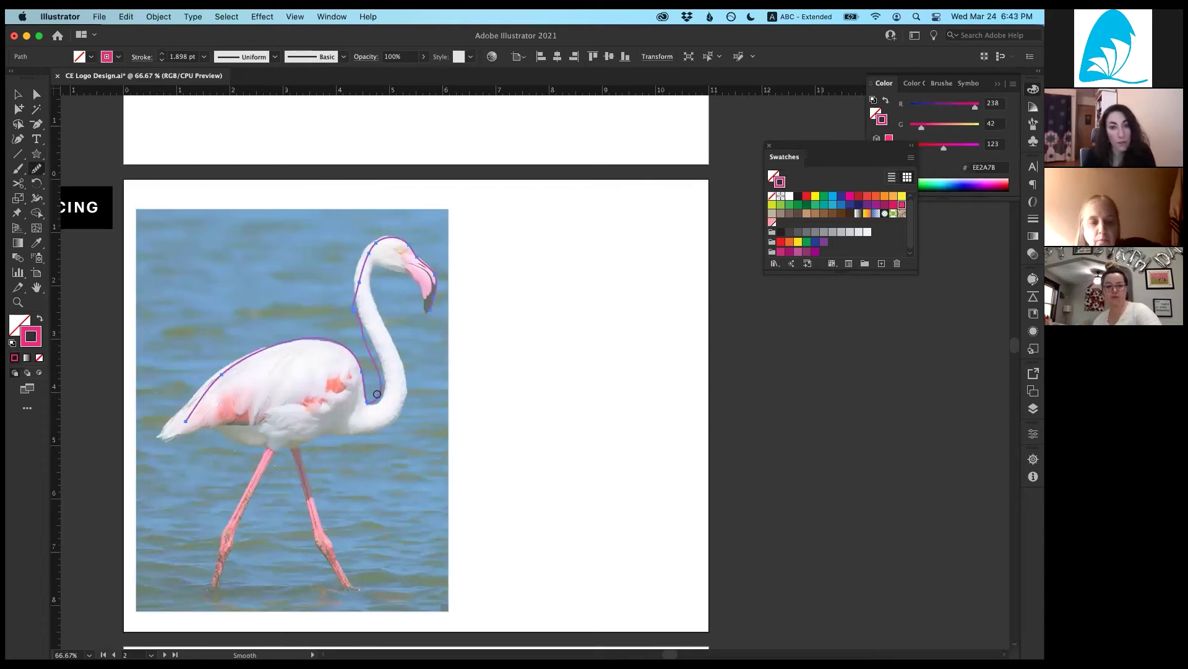
pyautogui.moveTo(368, 400)
pyautogui.mouseDown()
pyautogui.moveTo(353, 294)
pyautogui.moveTo(371, 331)
pyautogui.moveTo(355, 314)
pyautogui.moveTo(379, 225)
pyautogui.mouseUp()
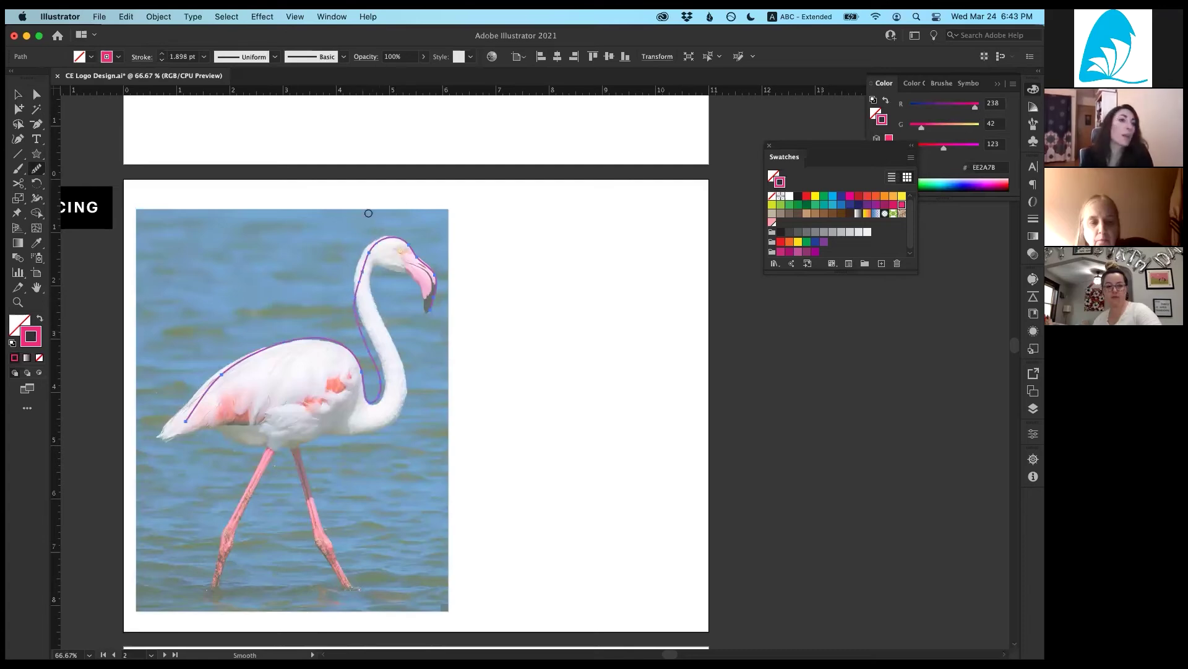
# Step: Move the pencil path off the flamingo and place it back over the bird's outline
pyautogui.press('a')
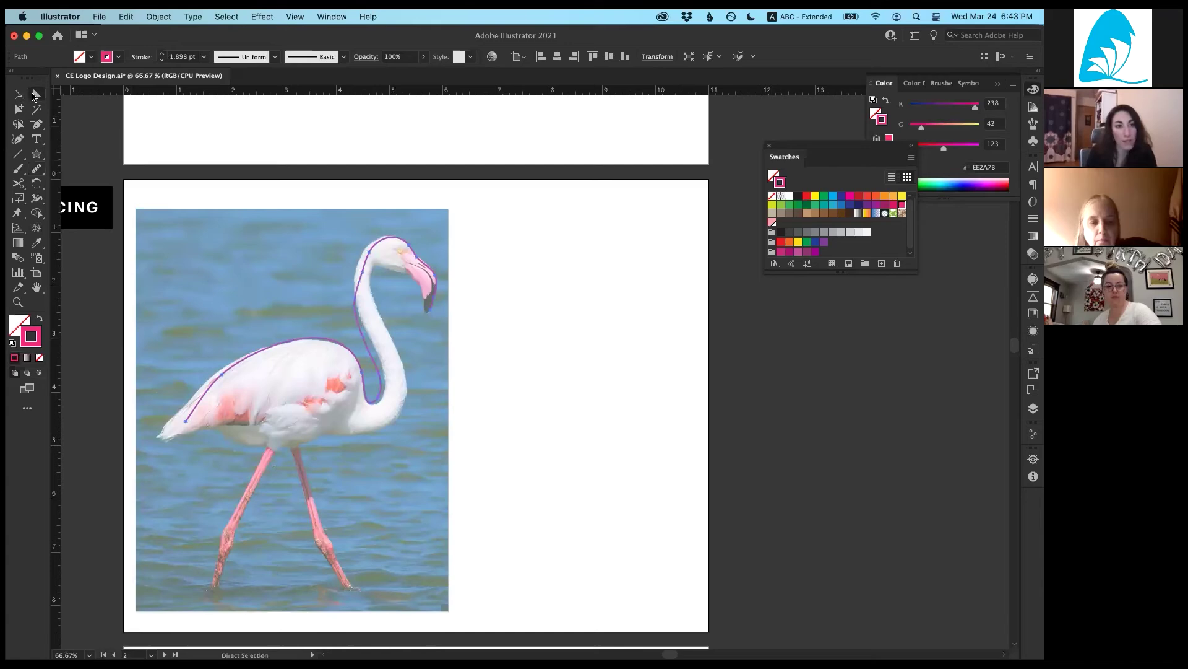
pyautogui.press('v')
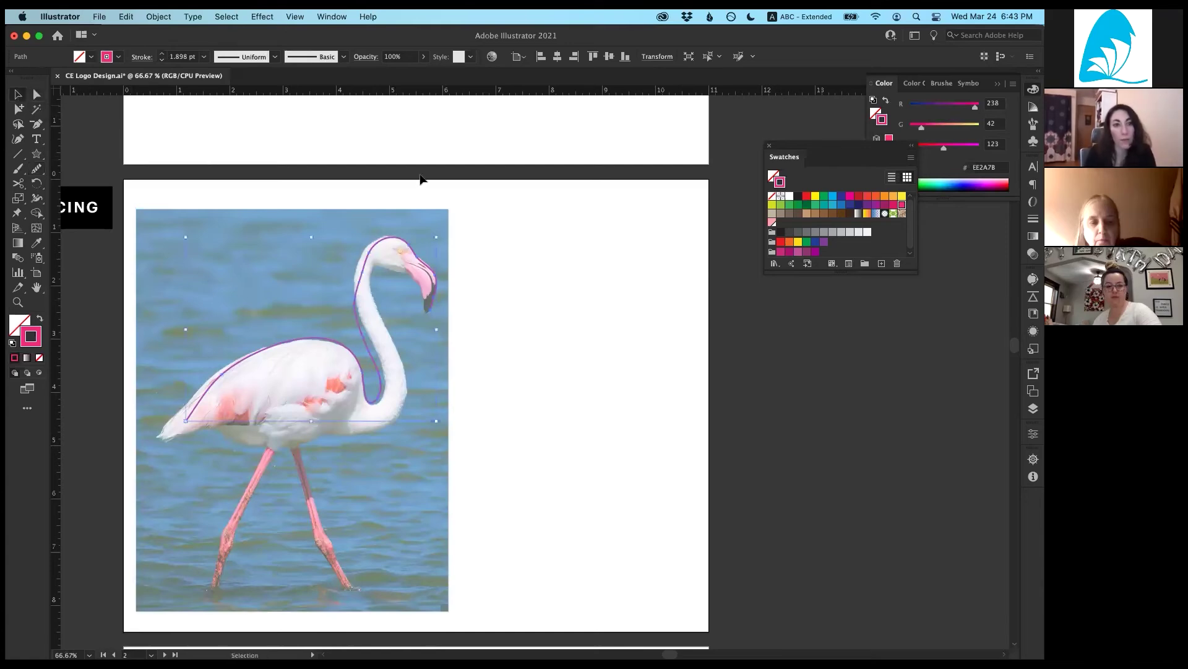
pyautogui.click(482, 218)
pyautogui.moveTo(375, 249)
pyautogui.mouseDown()
pyautogui.moveTo(504, 258)
pyautogui.moveTo(369, 247)
pyautogui.mouseUp()
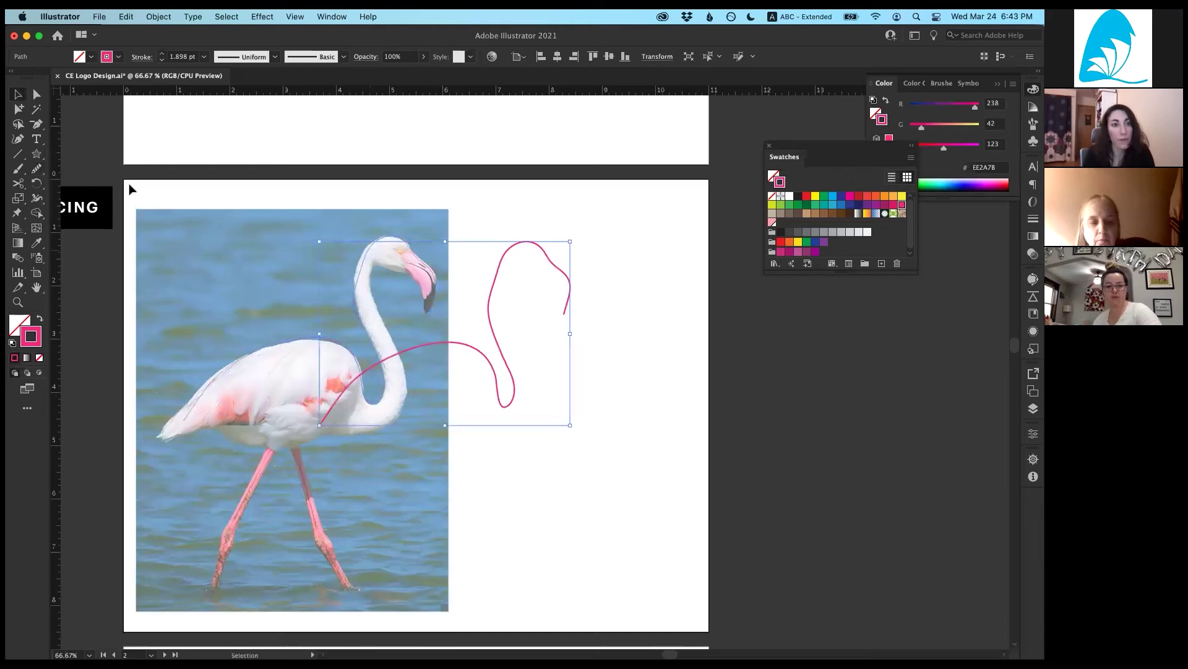
# Step: Select the anchor point at the back of the flamingo's head and color the path's stroke tan (RGB 196, 154, 108)
pyautogui.click(32, 96)
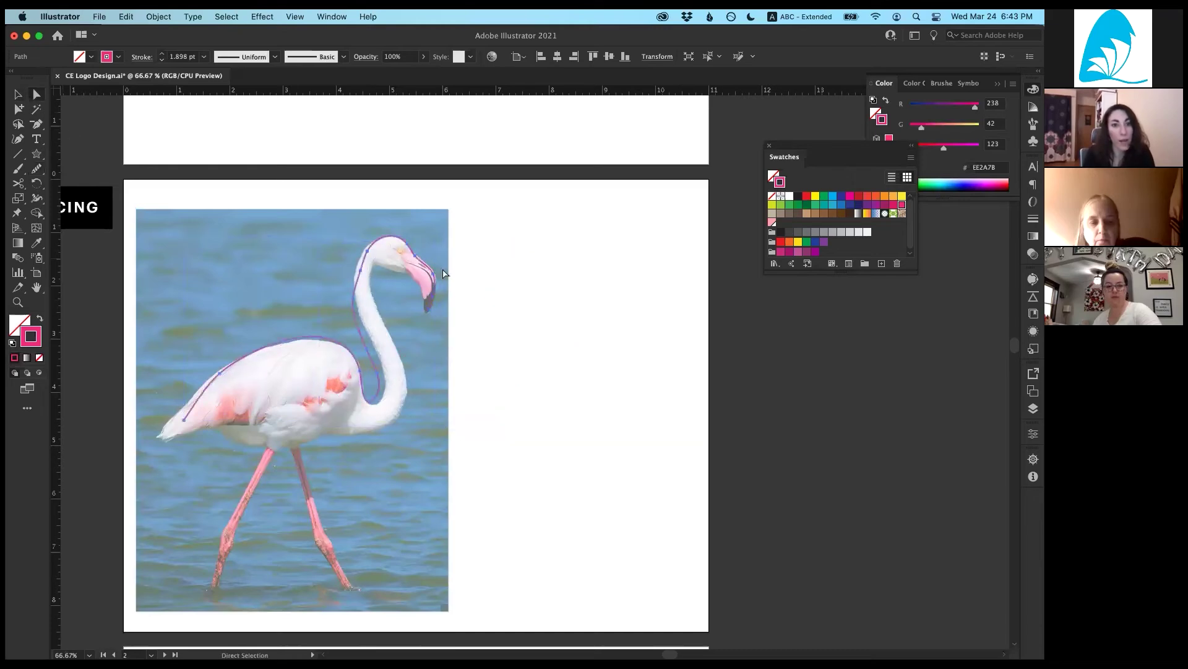
pyautogui.click(369, 254)
pyautogui.press('super+equal')
pyautogui.press('super+equal')
pyautogui.press('super+equal')
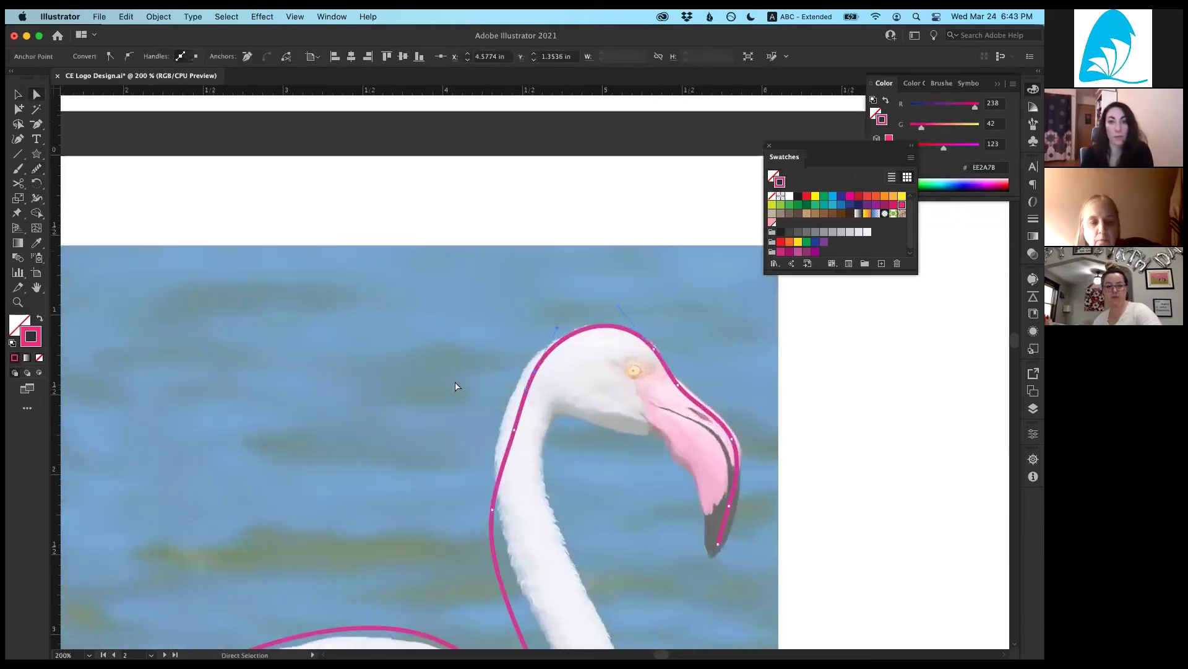
pyautogui.scroll(-2, 455, 387)
pyautogui.press('super+equal')
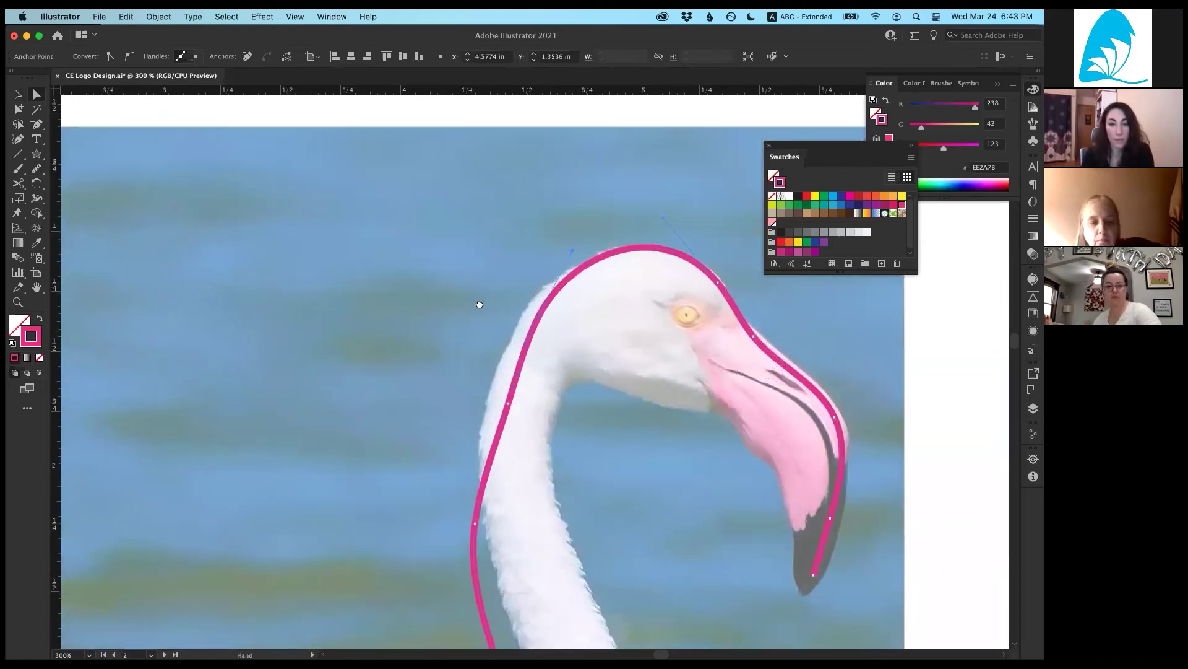
pyautogui.moveTo(479, 304); pyautogui.dragTo(484, 276)
pyautogui.click(808, 213)
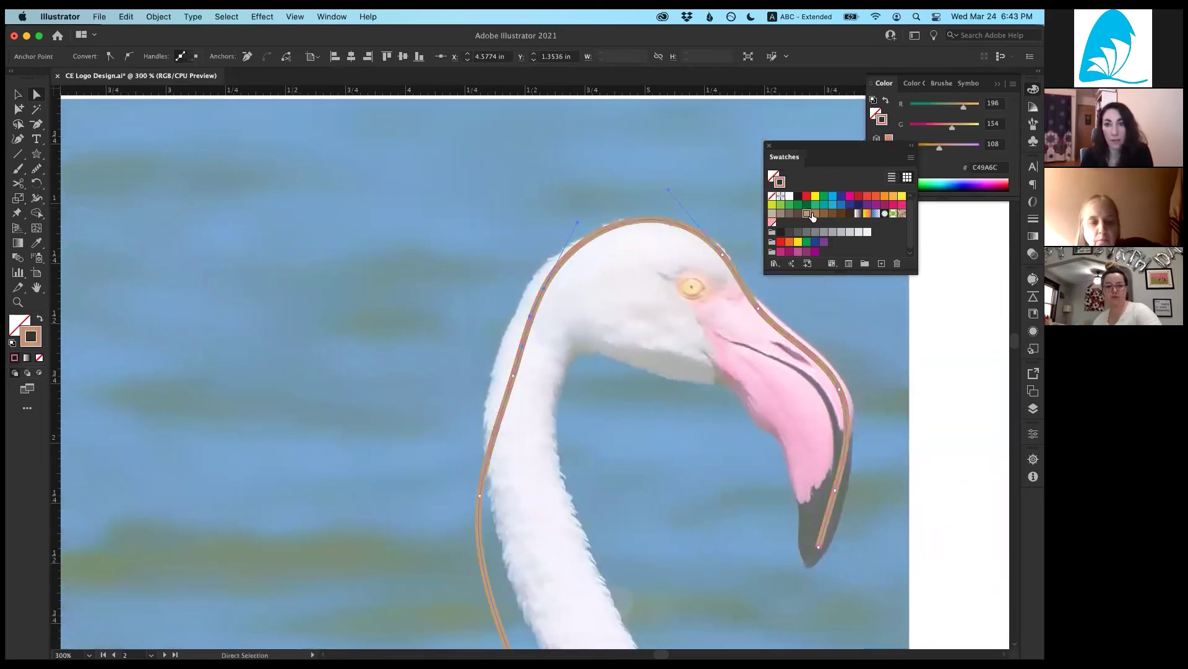
# Step: Reshape the path around the back of the flamingo's head by adjusting the anchor point and its handles
pyautogui.click(543, 291)
pyautogui.moveTo(525, 319); pyautogui.dragTo(521, 366)
pyautogui.moveTo(512, 317); pyautogui.dragTo(598, 220)
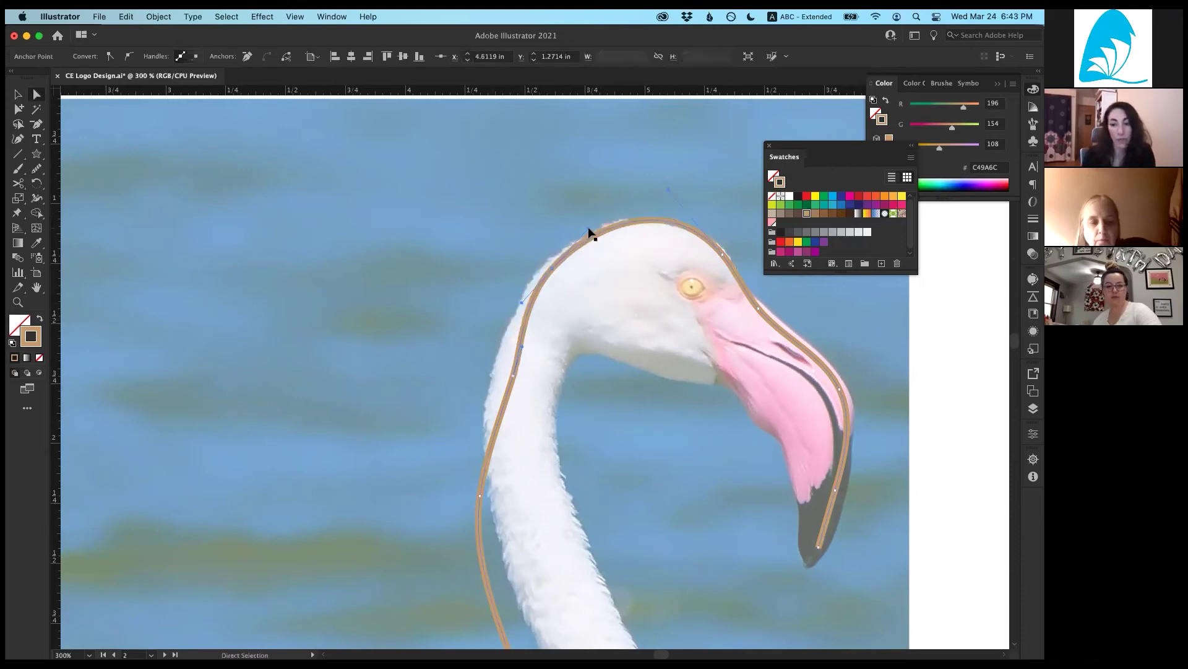
# Step: Delete the pencil-traced path from the flamingo photo
pyautogui.press('super+minus')
pyautogui.press('super+minus')
pyautogui.press('super+minus')
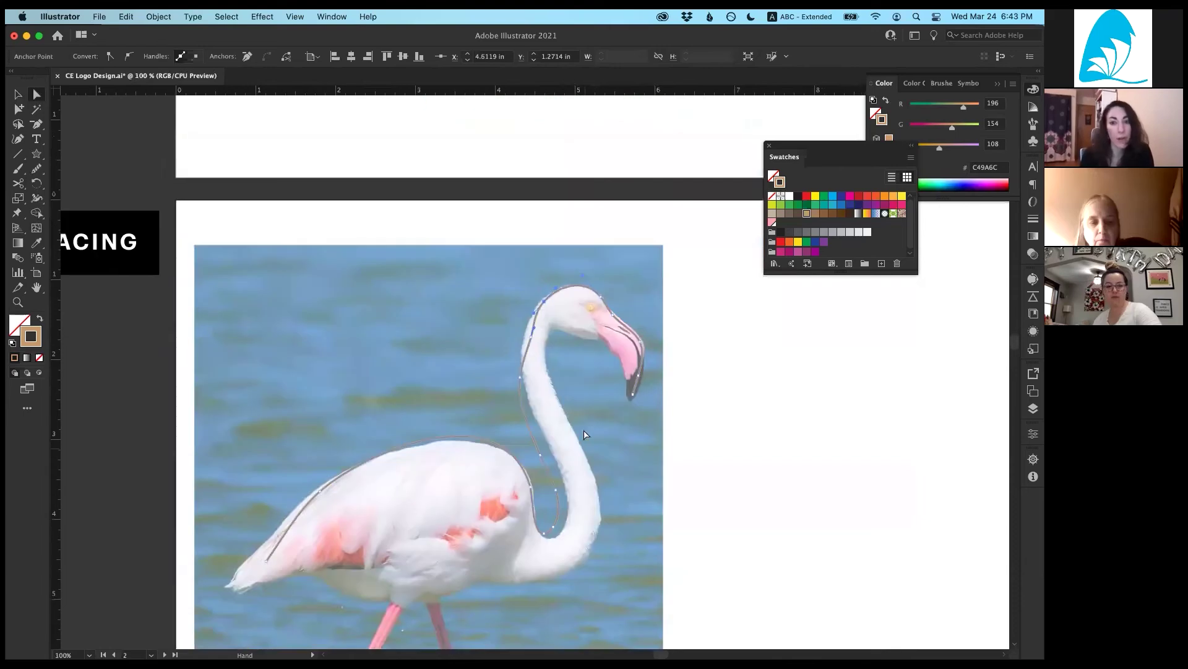
pyautogui.scroll(-1, 583, 428)
pyautogui.click(584, 434)
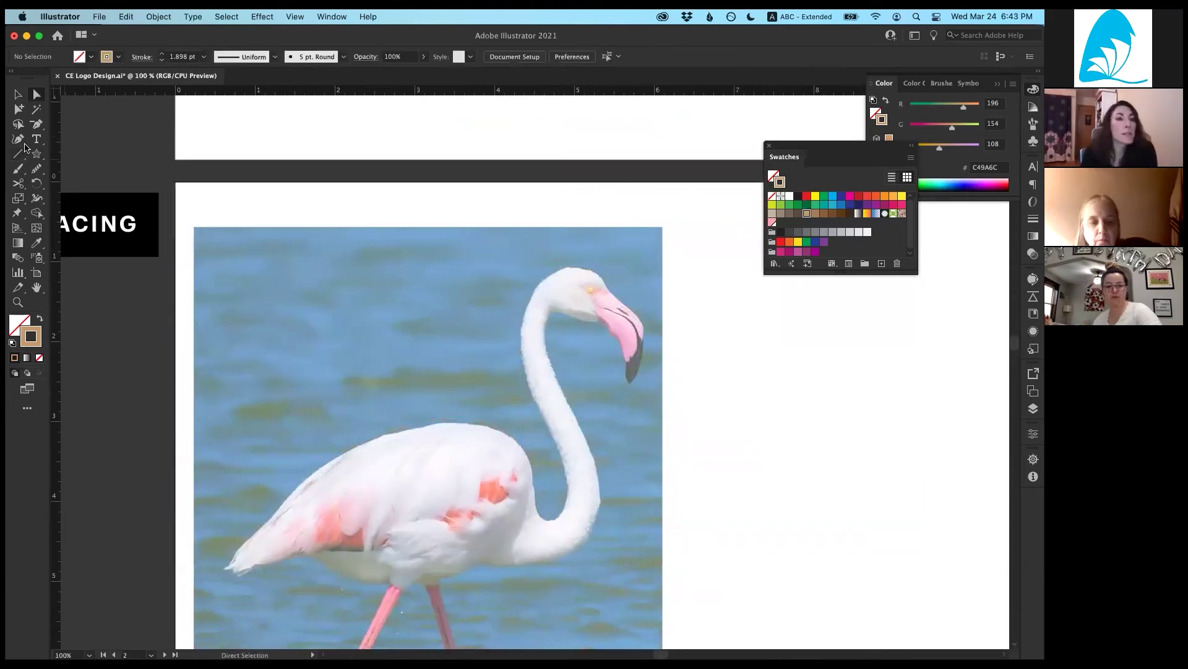
# Step: Trace the outer edge of the flamingo's beak with straight Pen tool segments, starting at the beak tip
pyautogui.click(36, 126)
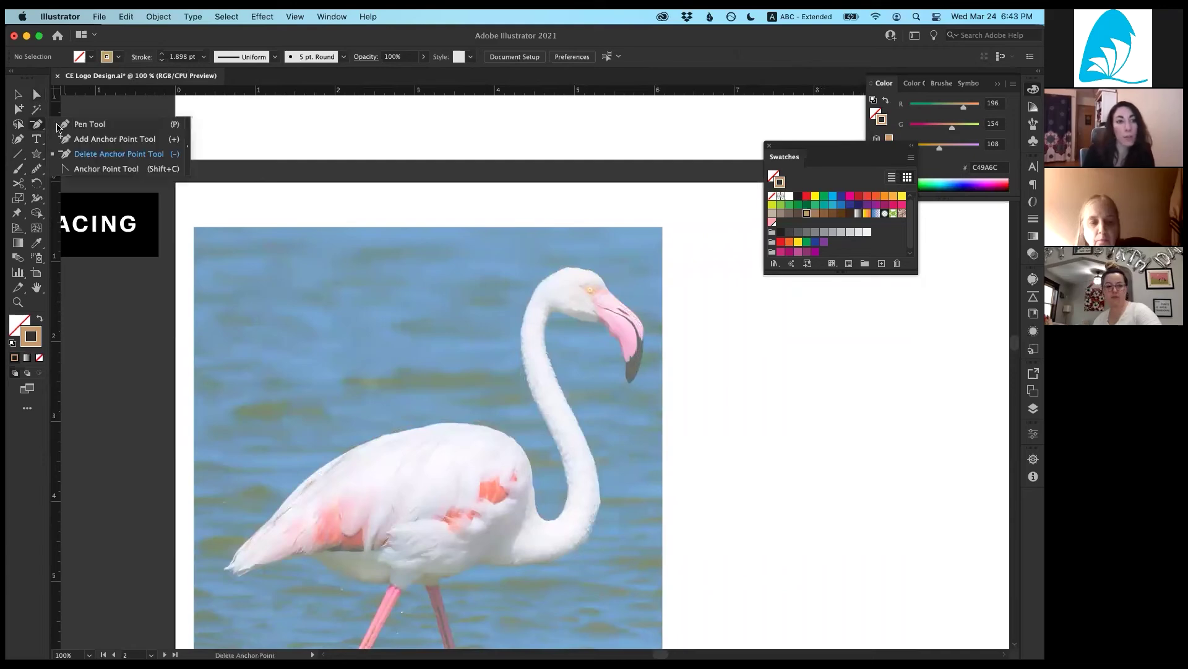
pyautogui.click(112, 127)
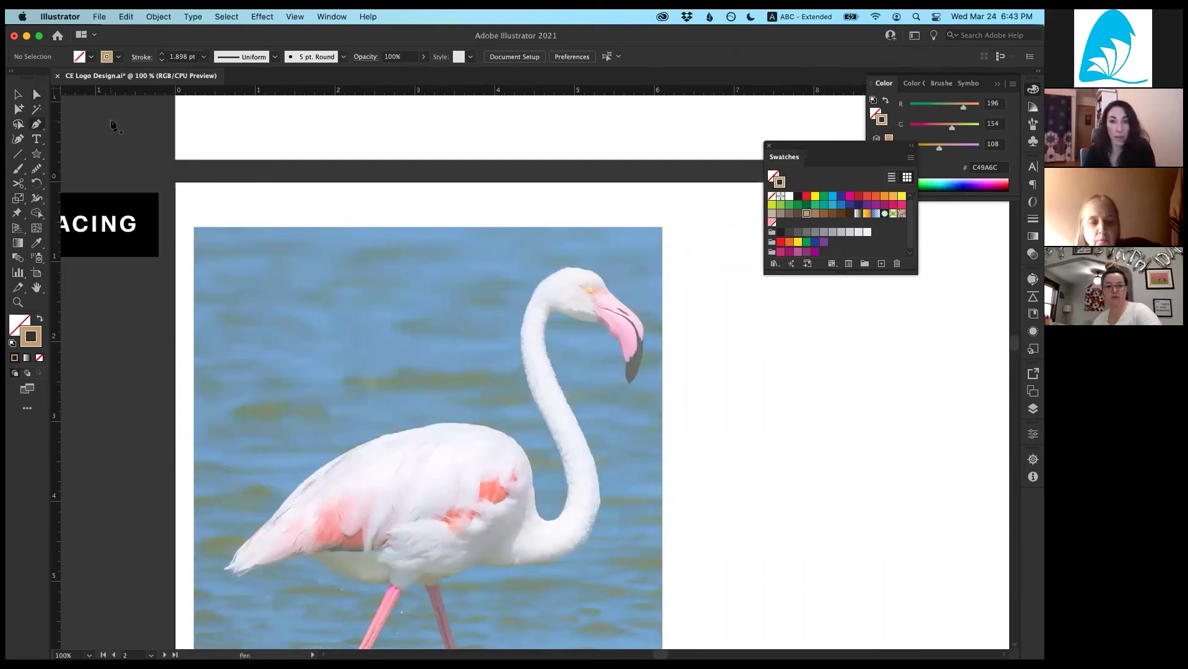
pyautogui.press('super+equal')
pyautogui.press('super+equal')
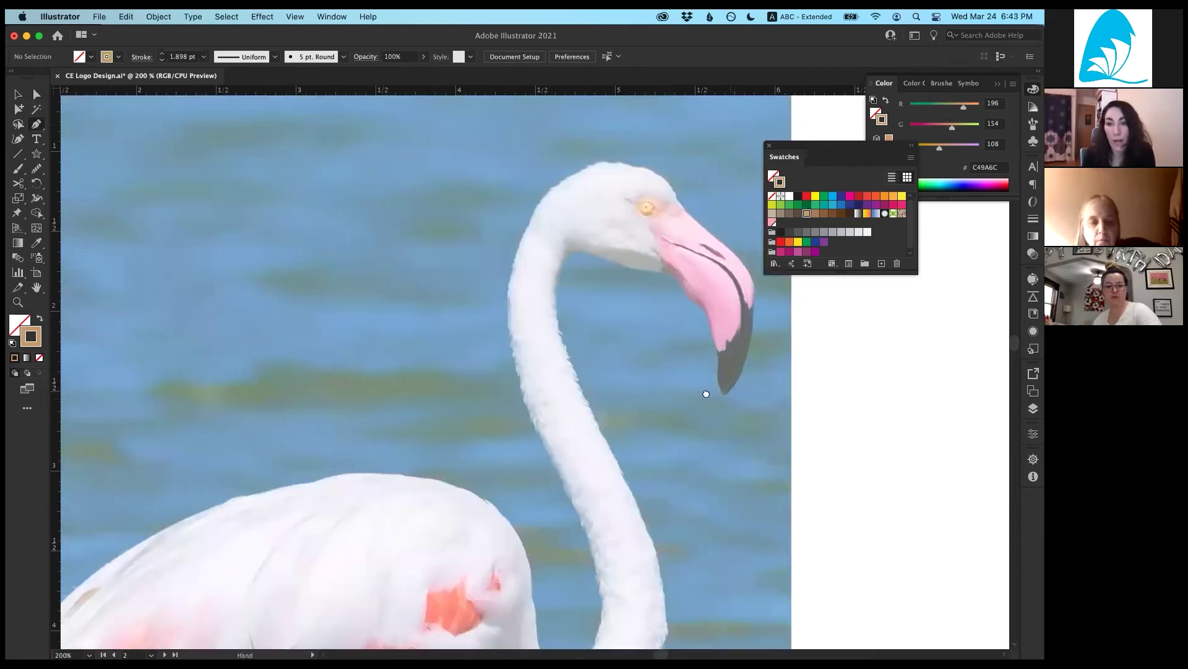
pyautogui.moveTo(729, 393); pyautogui.dragTo(707, 395)
pyautogui.click(707, 392)
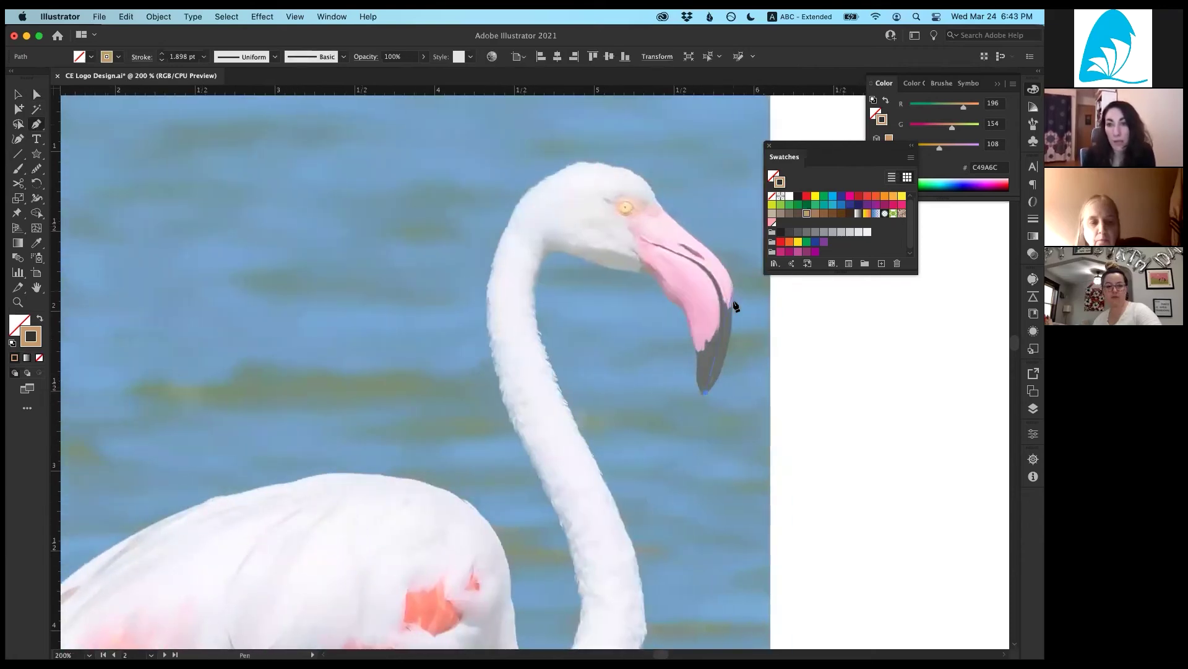
pyautogui.click(733, 329)
pyautogui.click(733, 274)
pyautogui.moveTo(669, 223); pyautogui.dragTo(630, 174)
# Step: Continue the straight-segment Pen path over the flamingo's head and down the back of its neck
pyautogui.click(654, 187)
pyautogui.click(583, 158)
pyautogui.click(535, 198)
pyautogui.click(503, 248)
pyautogui.click(485, 322)
pyautogui.click(511, 412)
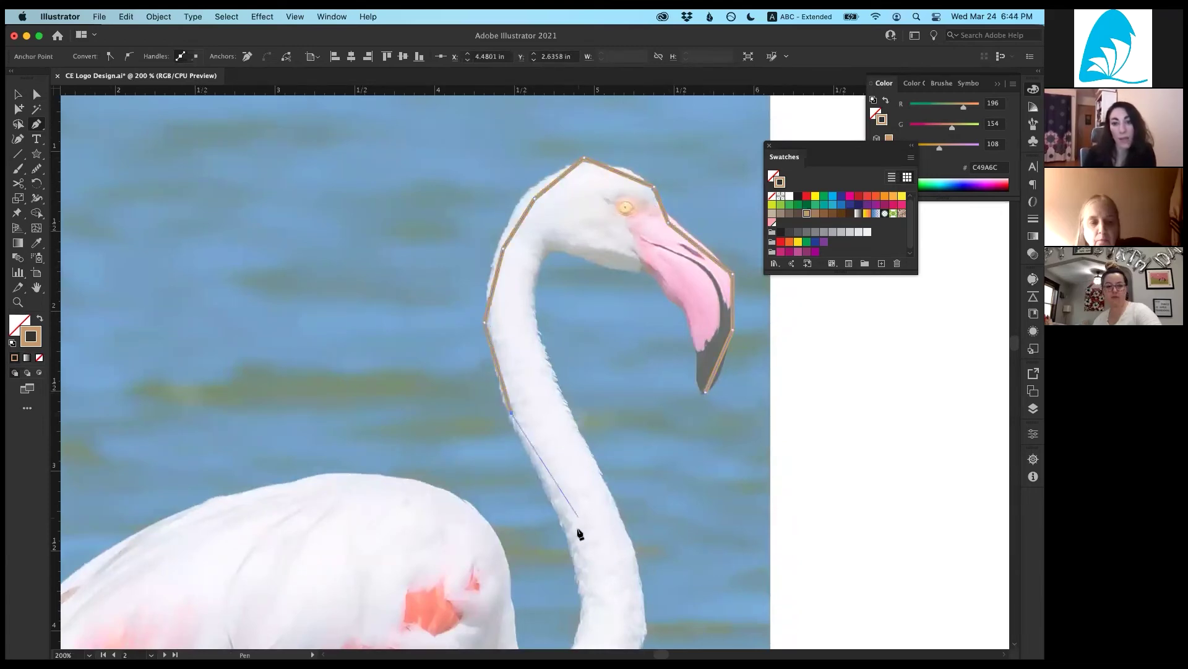
pyautogui.click(580, 562)
pyautogui.scroll(-2, 588, 485)
pyautogui.click(577, 587)
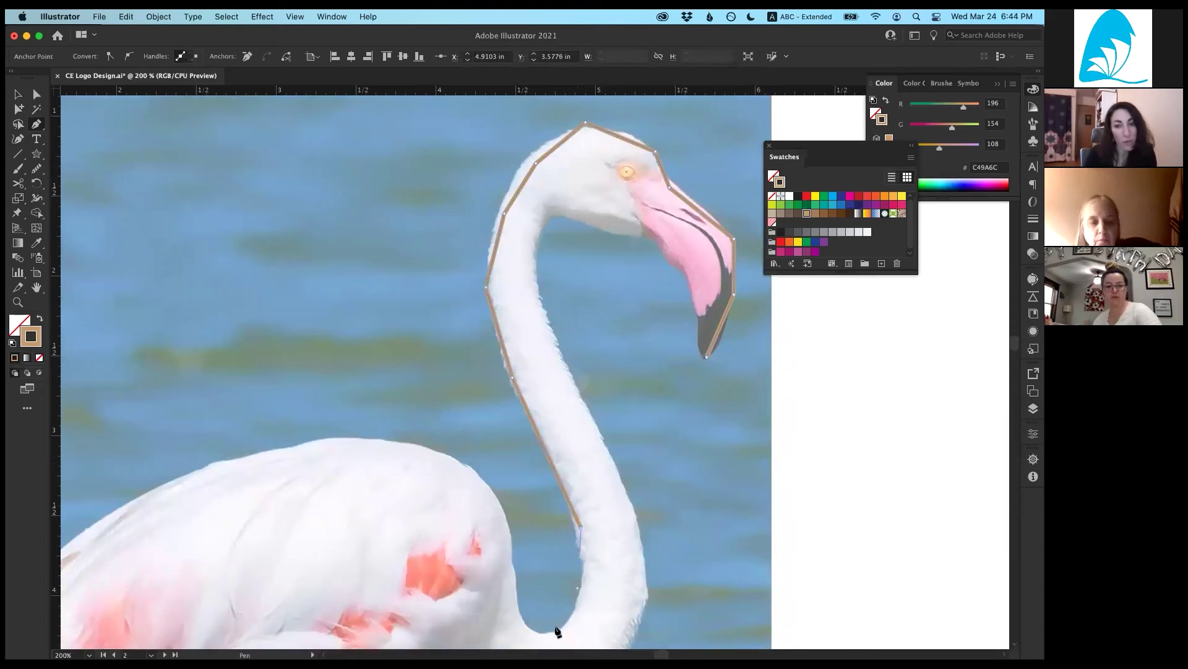
# Step: Extend the Pen path around the base of the neck and along the flamingo's back, then end the path
pyautogui.moveTo(551, 628); pyautogui.dragTo(507, 566)
pyautogui.click(516, 565)
pyautogui.click(487, 485)
pyautogui.click(352, 432)
pyautogui.click(220, 477)
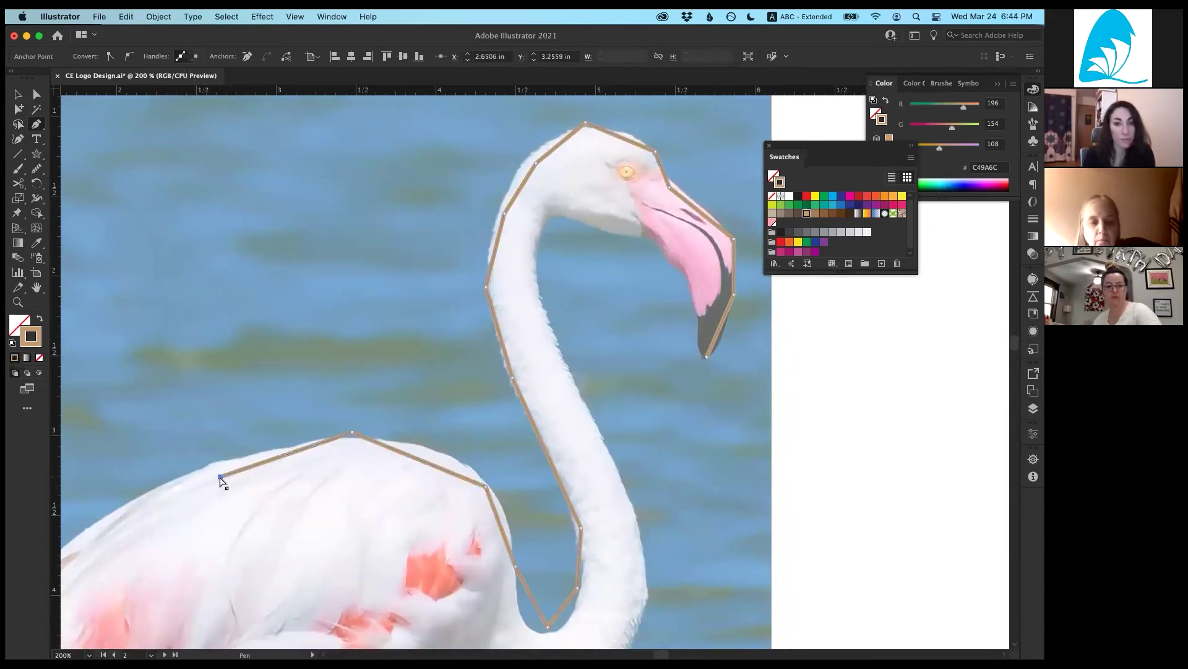
pyautogui.keyDown('super'); pyautogui.click(233, 518); pyautogui.keyUp('super')
# Step: Delete the straight-segment Pen path from the flamingo photo
pyautogui.press('super+minus')
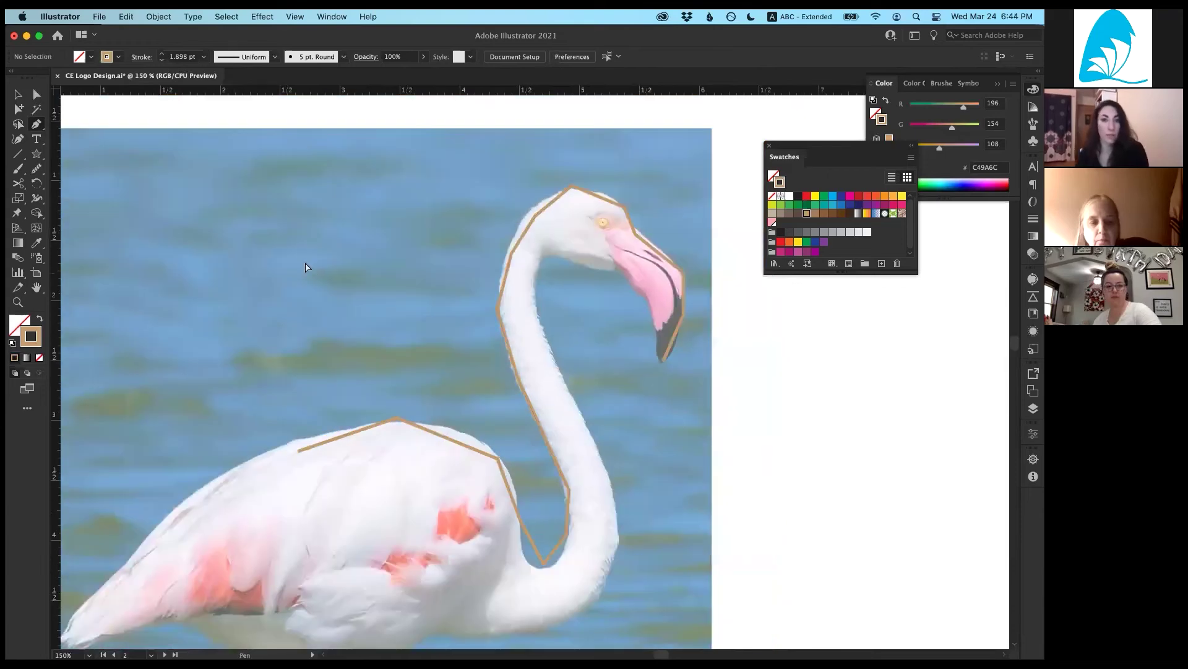
pyautogui.moveTo(271, 189); pyautogui.dragTo(752, 610)
pyautogui.keyDown('super'); pyautogui.click(750, 610); pyautogui.keyUp('super')
pyautogui.press('super')
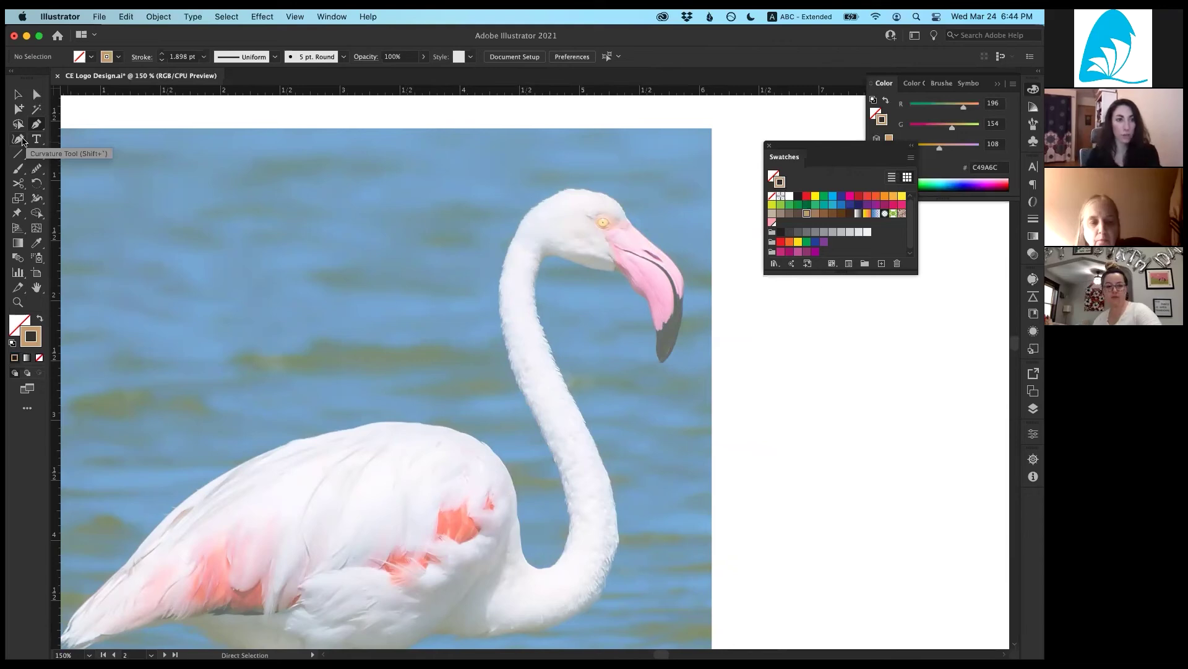
# Step: Trace the outer edge of the flamingo's beak and forehead with the Curvature tool, starting at the beak tip
pyautogui.click(22, 141)
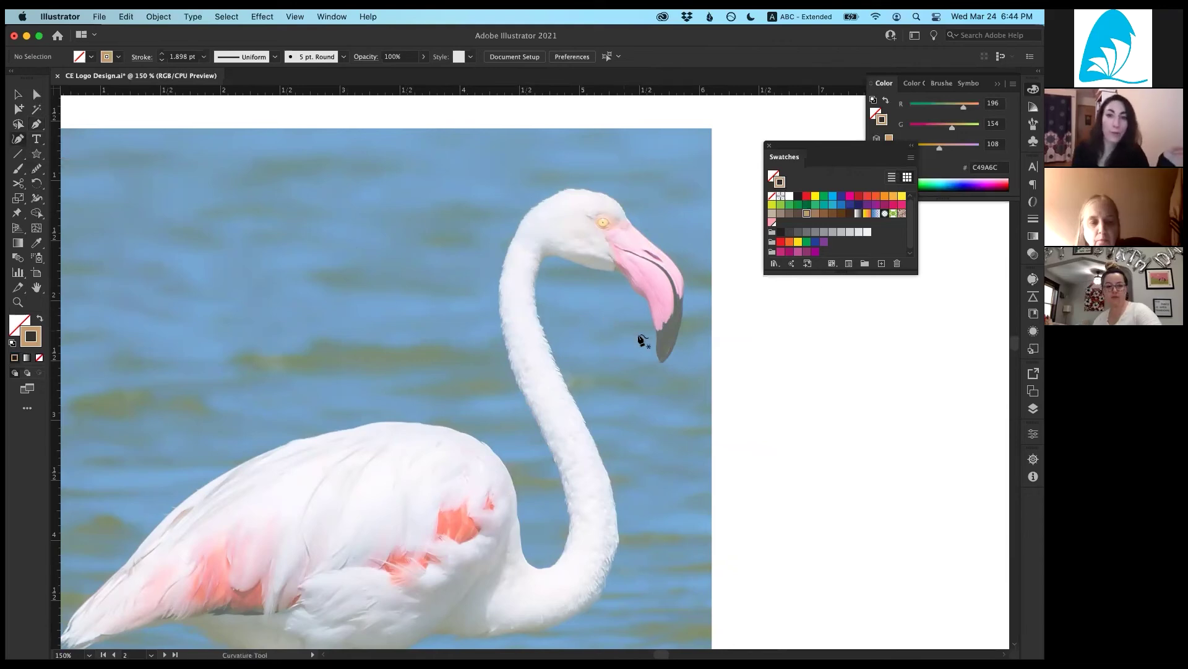
pyautogui.click(661, 362)
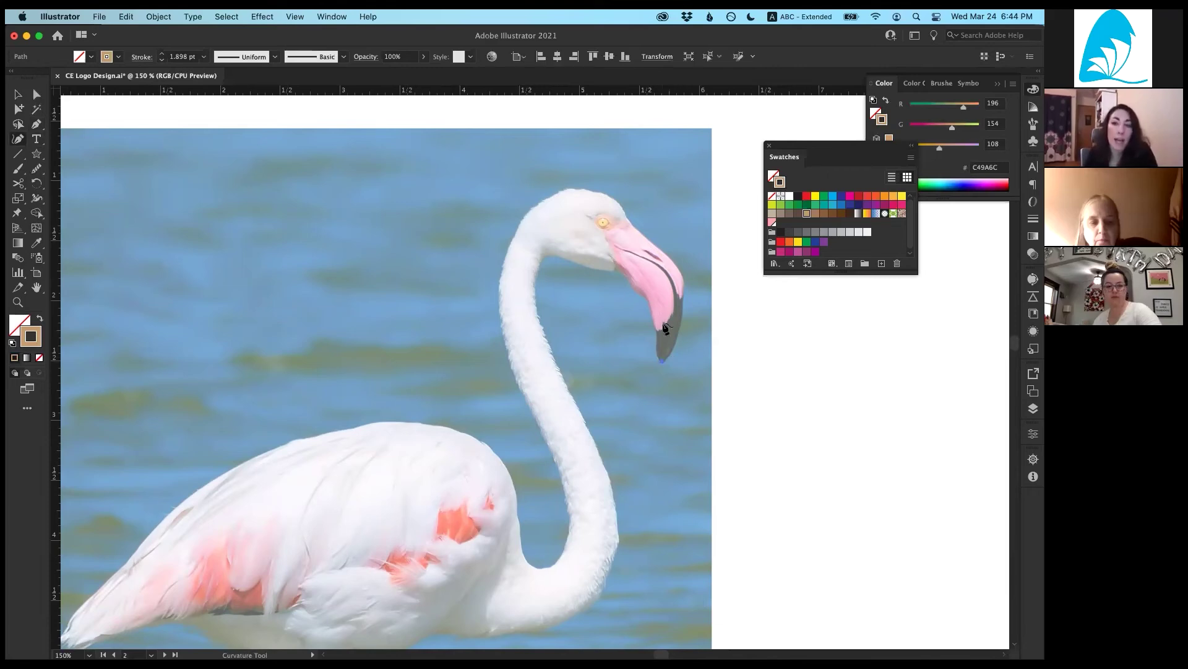
pyautogui.click(682, 283)
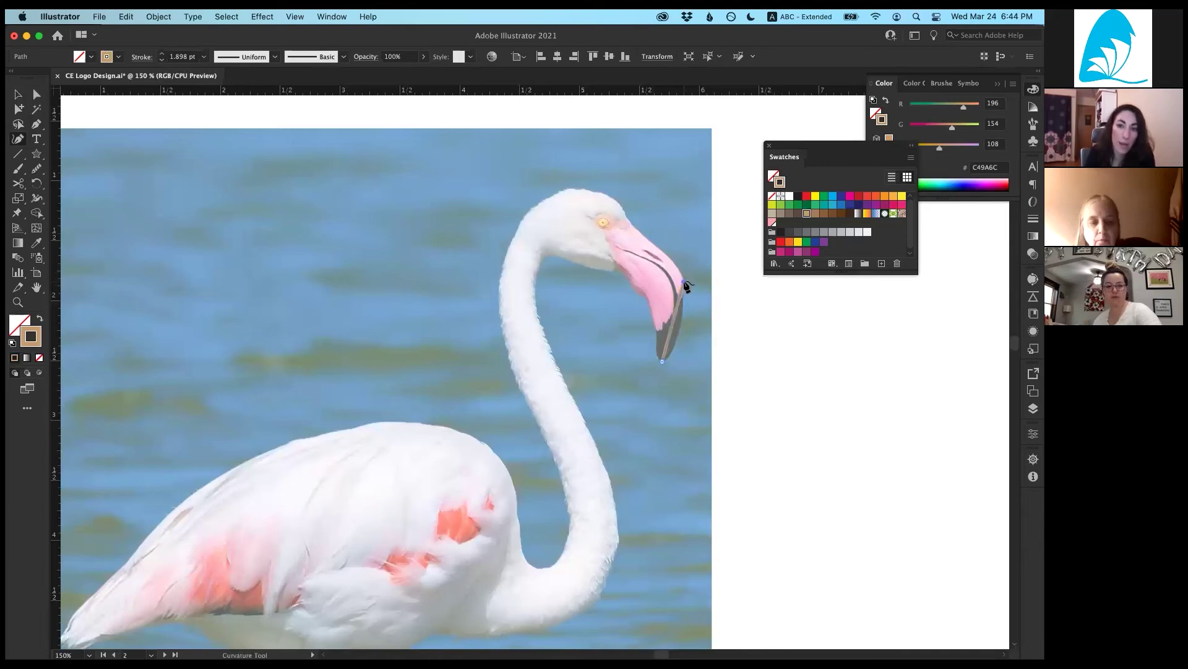
pyautogui.click(631, 225)
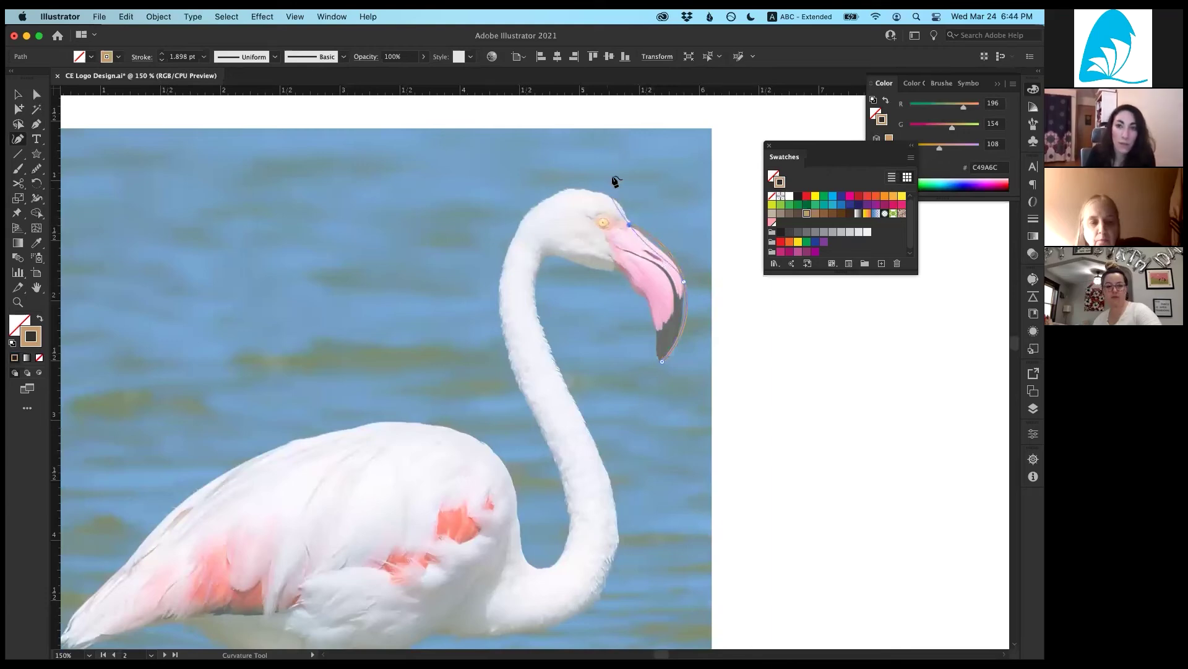
pyautogui.click(588, 222)
pyautogui.click(614, 196)
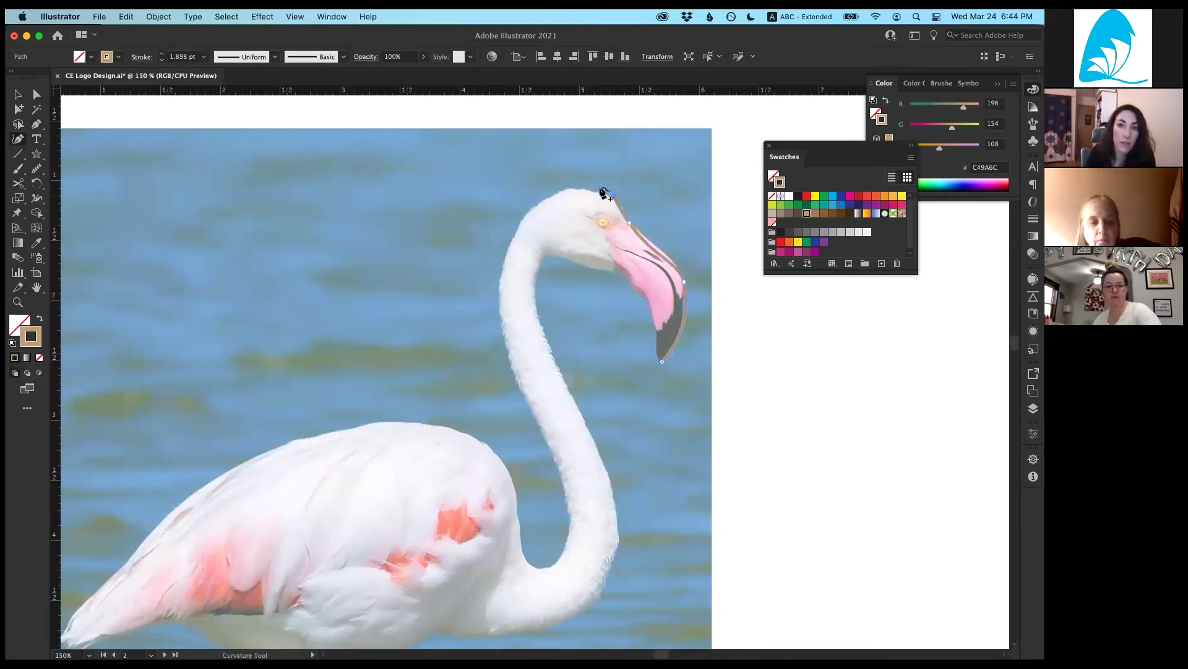
# Step: Continue the curvature path over the flamingo's head and down the back of its neck
pyautogui.click(536, 200)
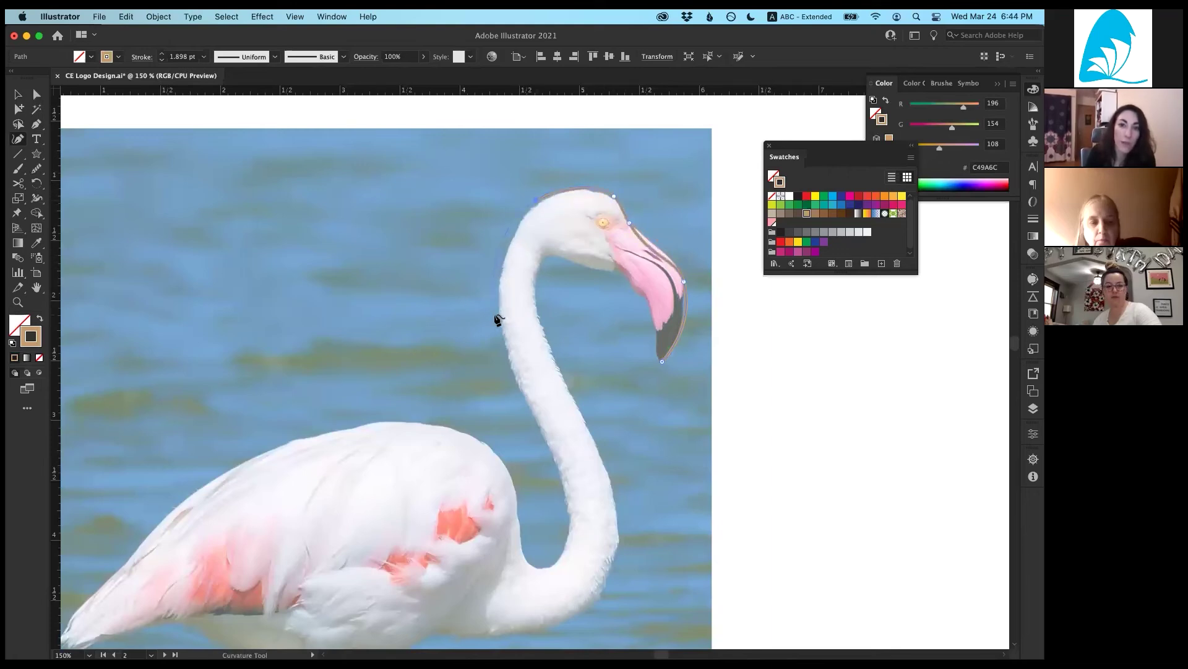
pyautogui.click(507, 356)
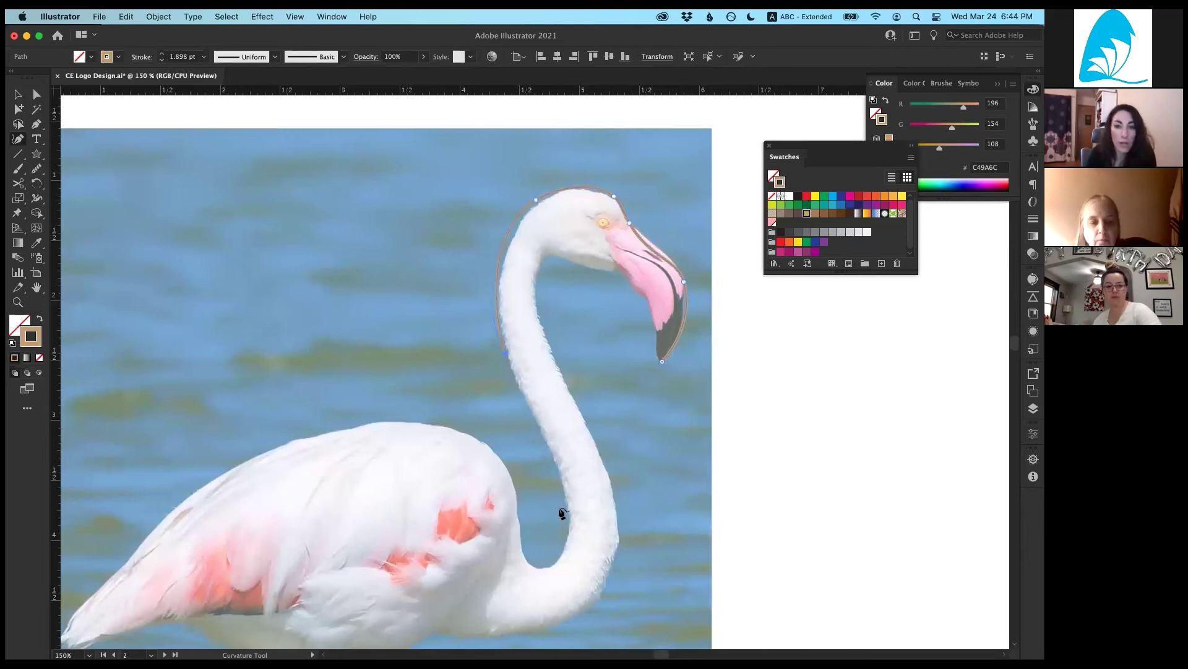
pyautogui.click(548, 442)
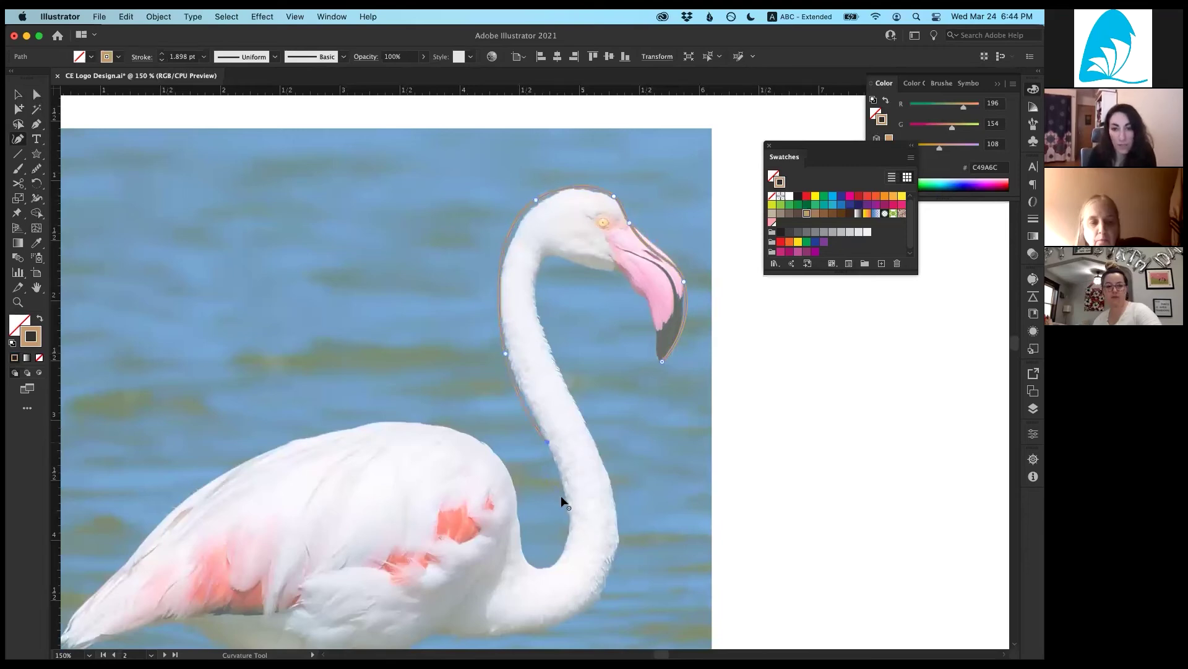
pyautogui.click(566, 538)
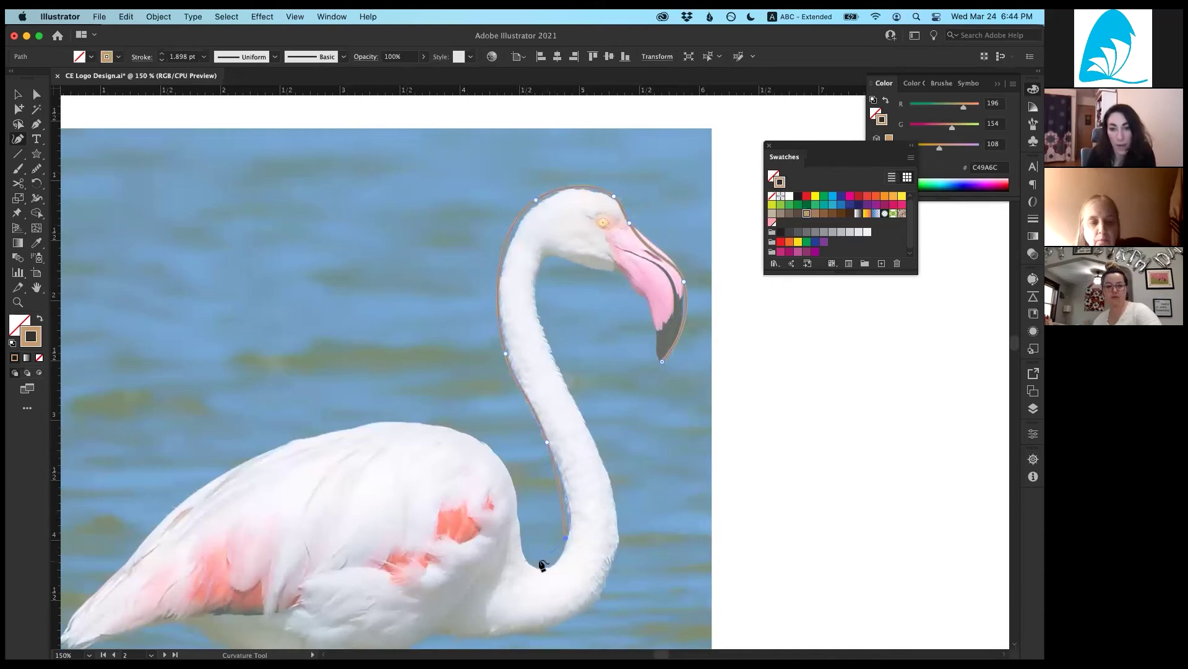
# Step: Curve the path around the base of the neck and onto the flamingo's back, then finish and deselect it
pyautogui.click(549, 565)
pyautogui.click(517, 508)
pyautogui.click(477, 441)
pyautogui.click(345, 430)
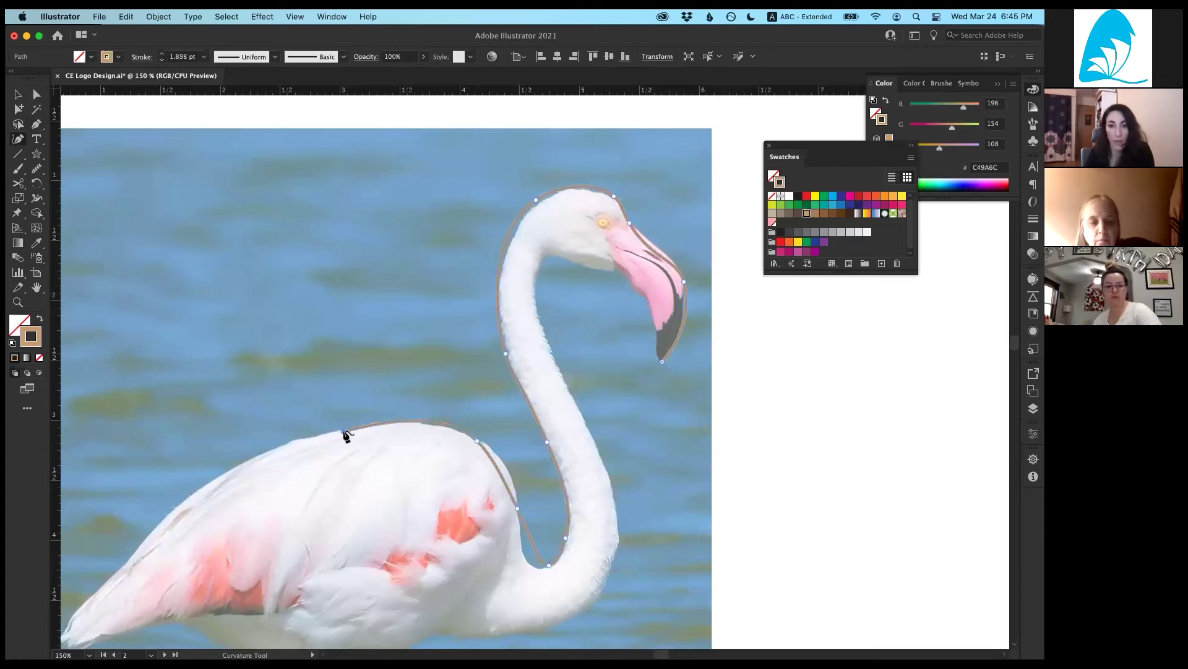
pyautogui.press('a')
pyautogui.click(726, 429)
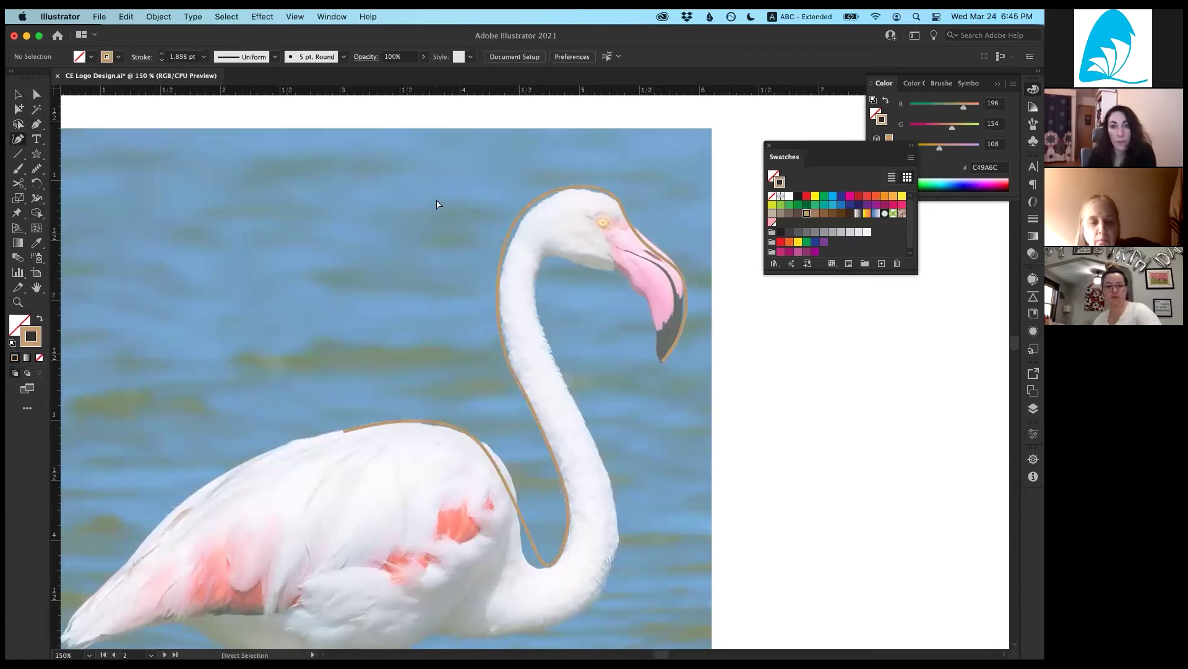
# Step: Color the curvature path's stroke pink (RGB 238, 42, 123) and deselect it
pyautogui.press('v')
pyautogui.click(554, 190)
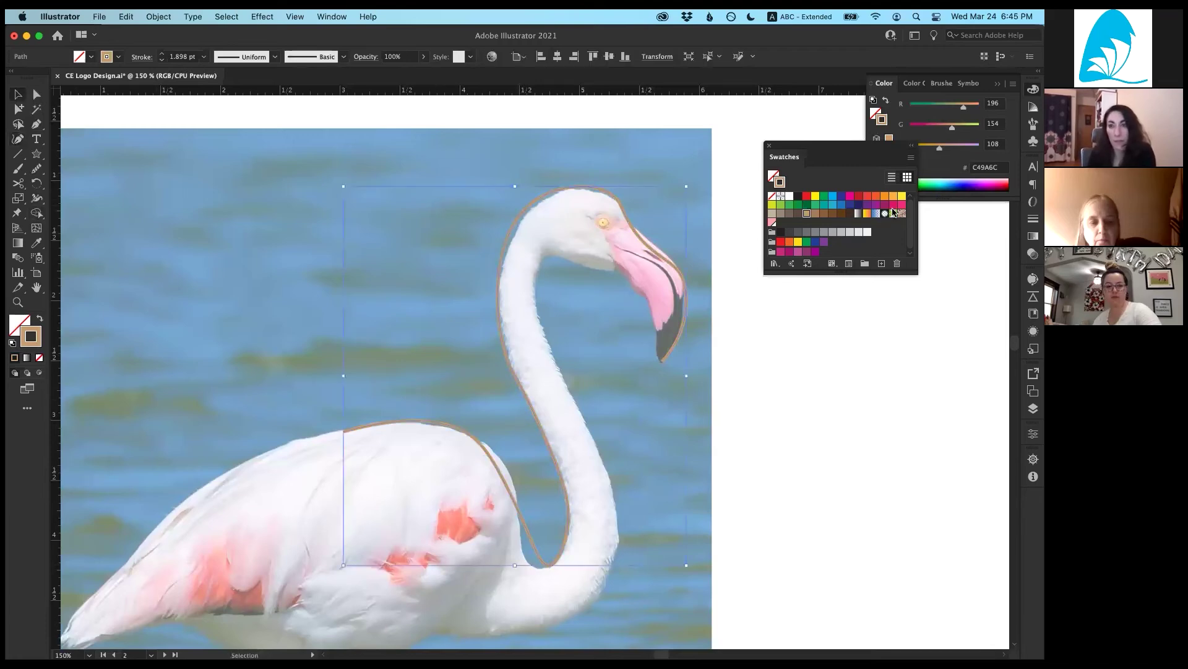
pyautogui.click(902, 206)
pyautogui.click(797, 403)
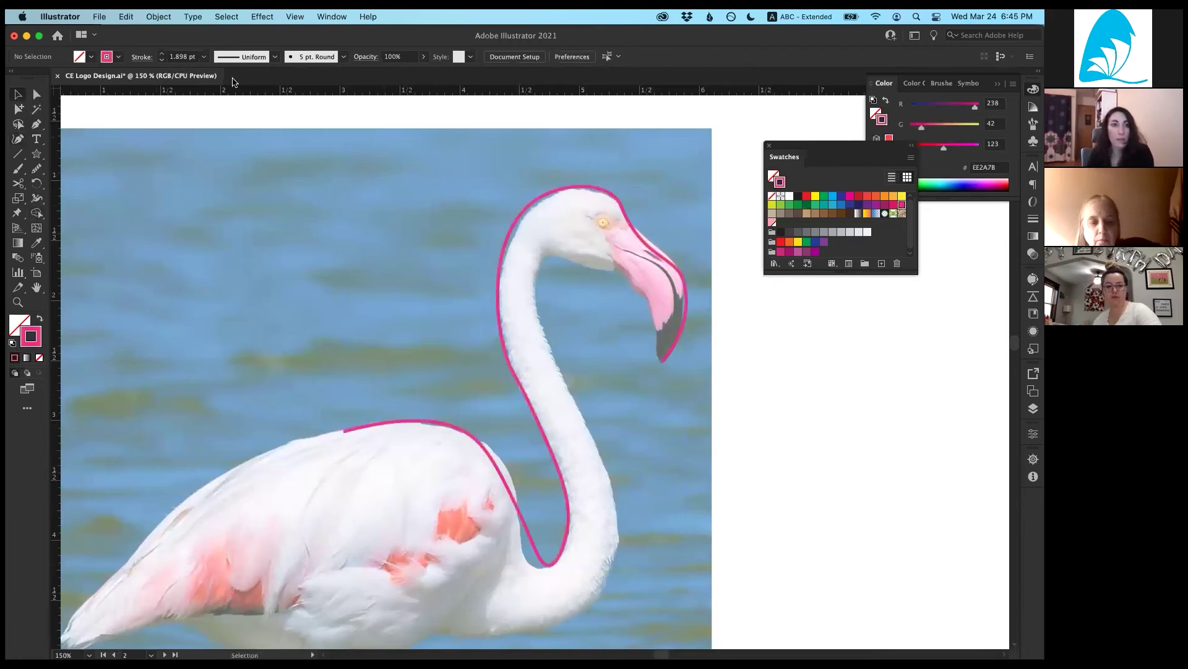
# Step: Move the anchor points on the forehead and back of the head so the pink path fits the flamingo more closely
pyautogui.click(512, 224)
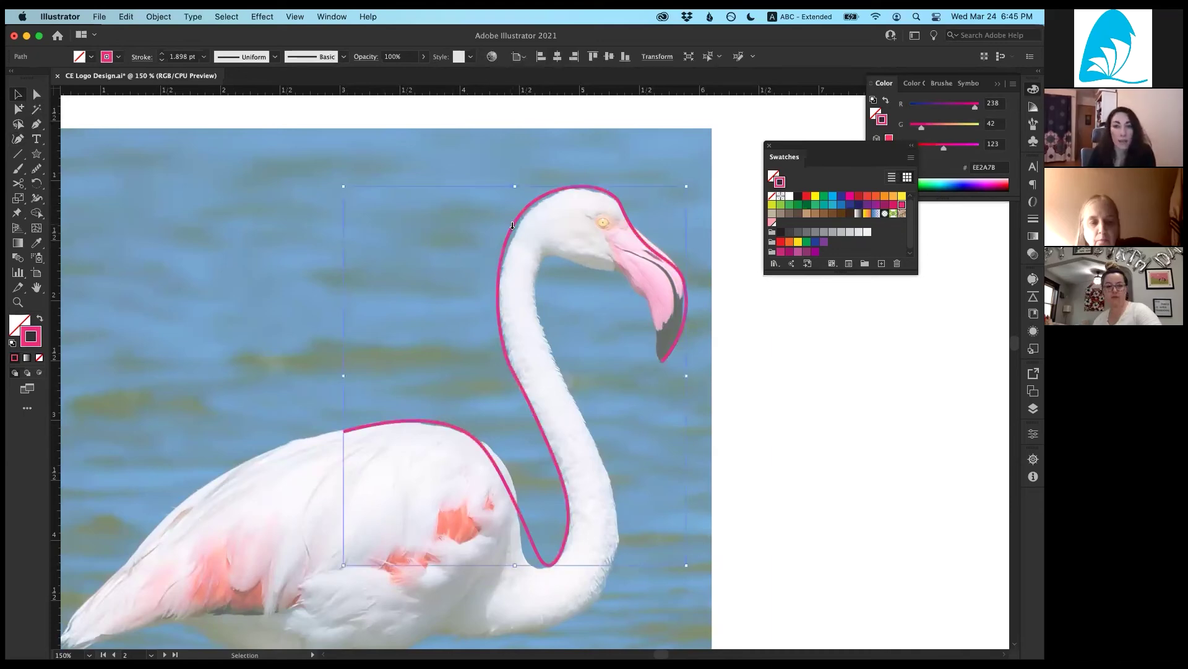
pyautogui.click(36, 94)
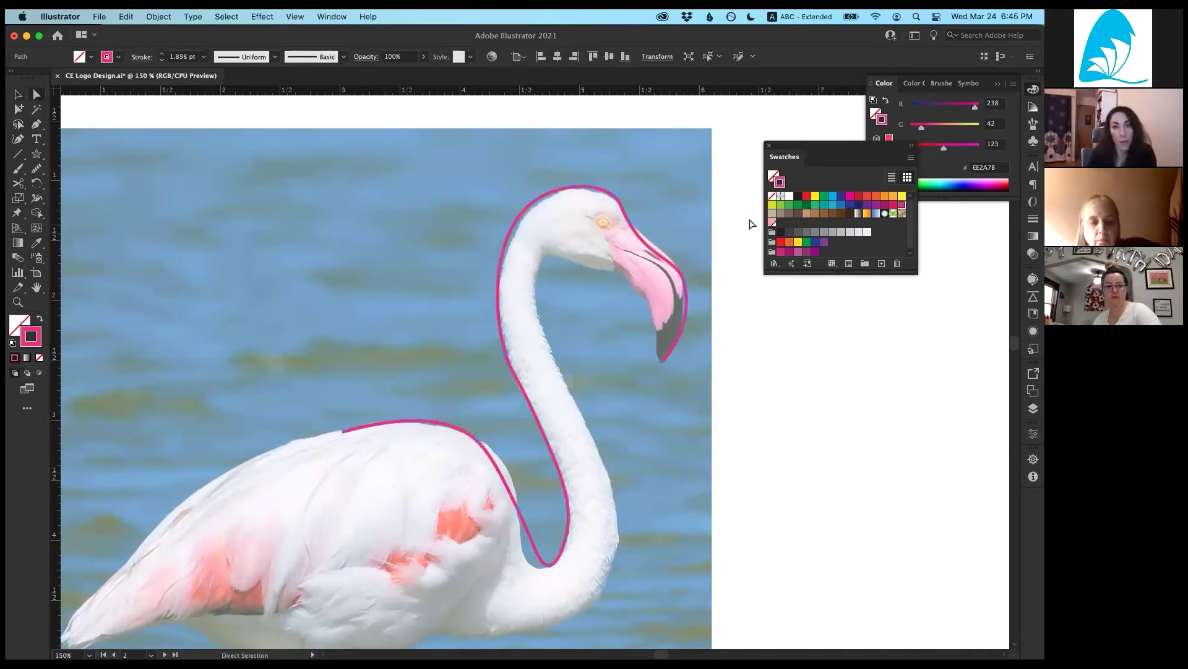
pyautogui.click(633, 231)
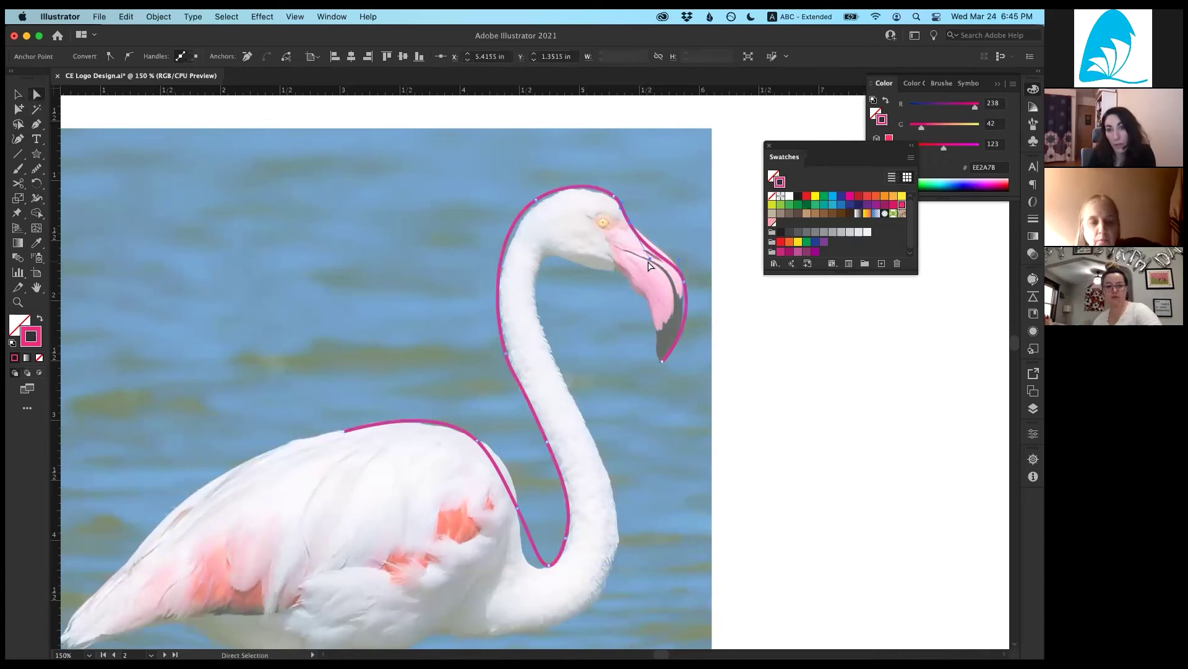
pyautogui.click(648, 242)
pyautogui.moveTo(614, 196); pyautogui.dragTo(614, 198)
pyautogui.moveTo(536, 199); pyautogui.dragTo(543, 201)
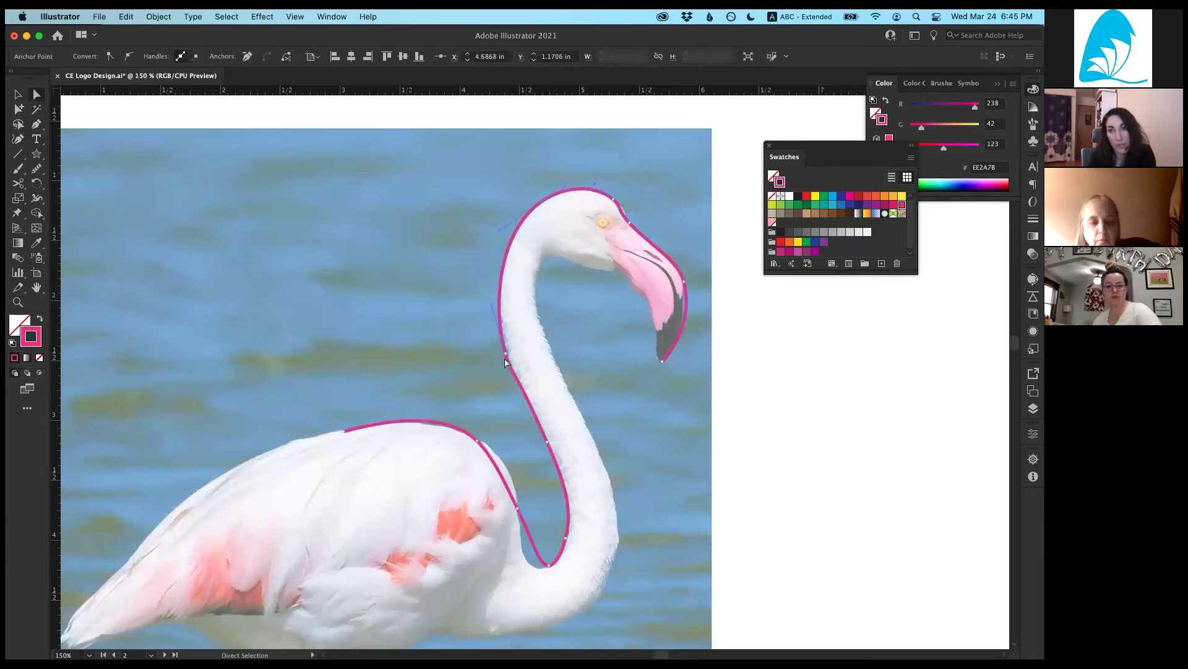
pyautogui.click(691, 393)
# Step: Place a copy of the white flamingo logo shape over the concentric circles on the Grids artboard
pyautogui.press('super+minus')
pyautogui.press('super+minus')
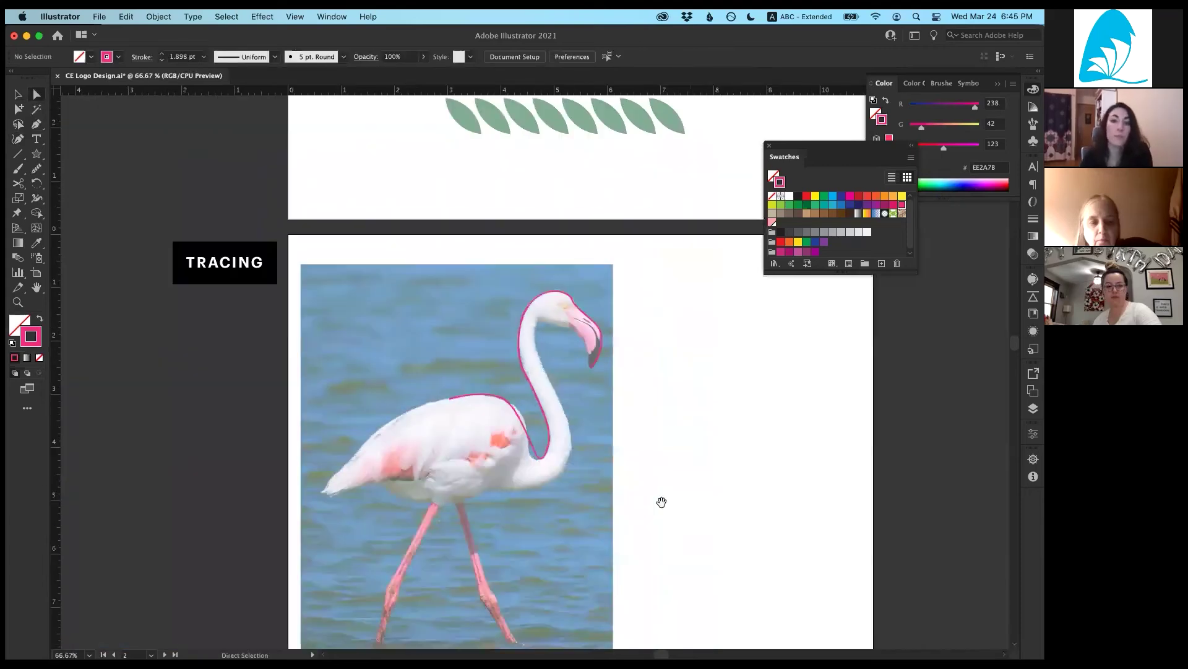
pyautogui.scroll(-15, 629, 245)
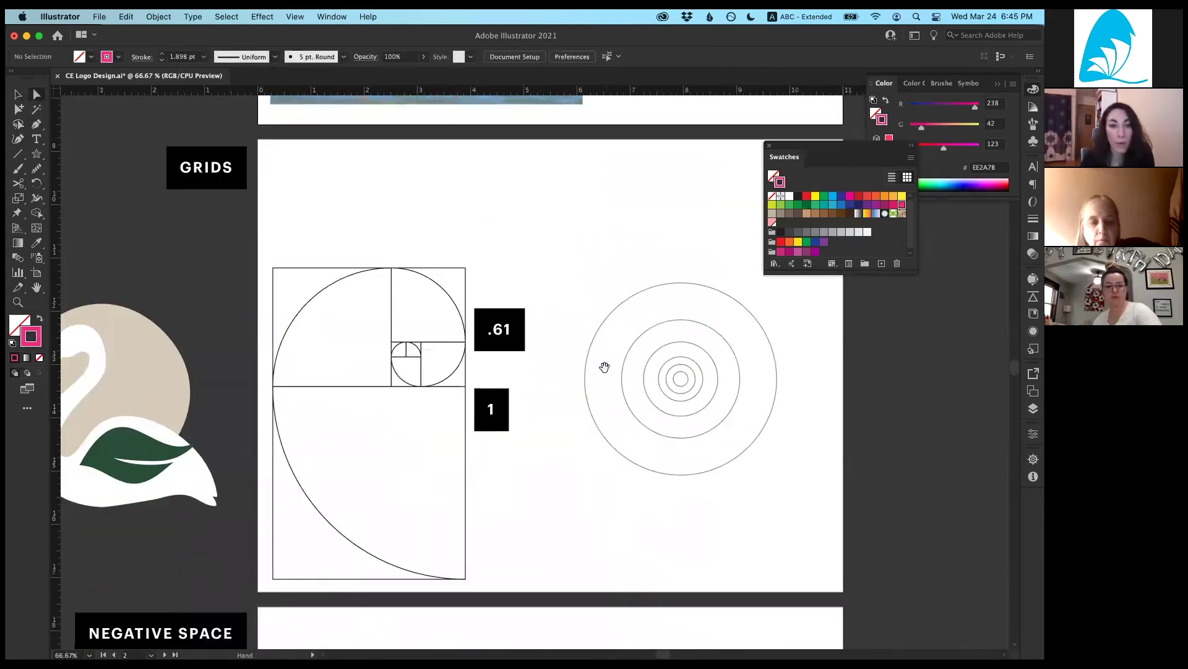
pyautogui.click(17, 94)
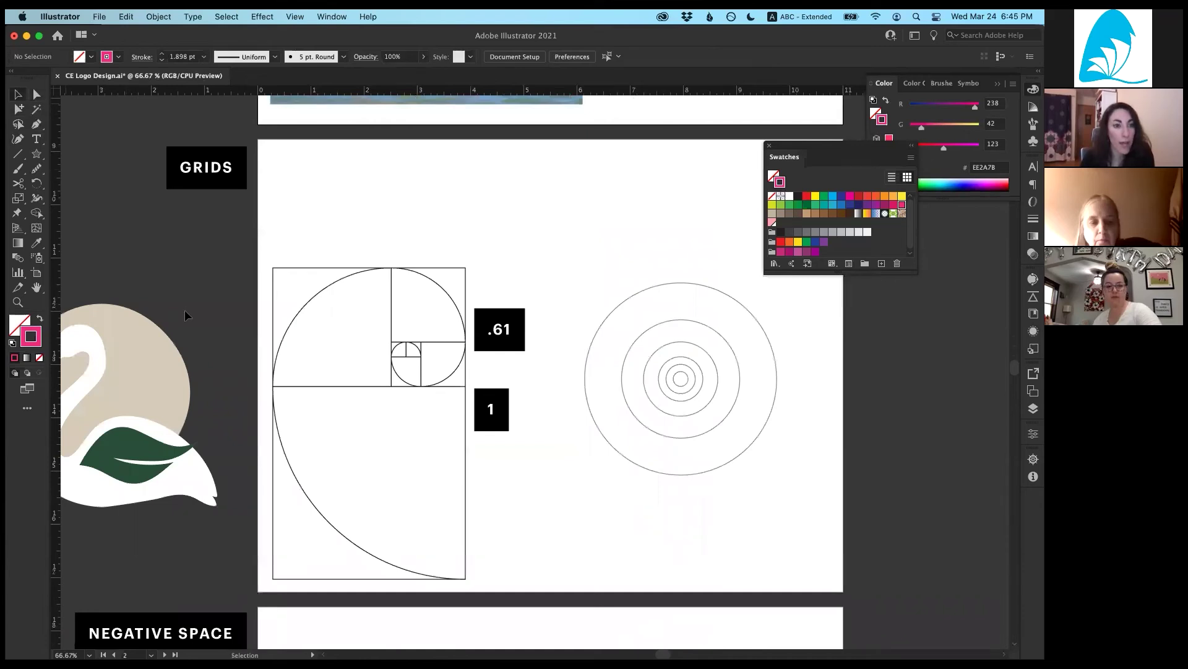
pyautogui.click(188, 490)
pyautogui.moveTo(726, 424); pyautogui.dragTo(736, 417)
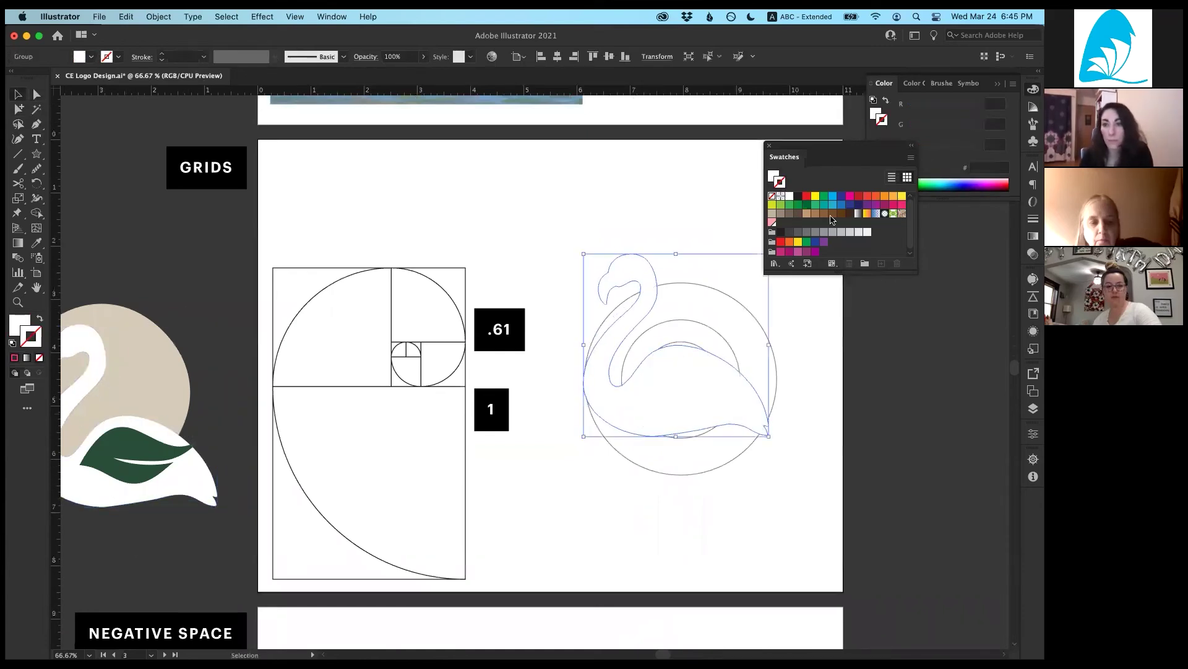
# Step: Give the flamingo copy on the circles a pink fill (RGB 238, 42, 123) and no stroke
pyautogui.click(895, 206)
pyautogui.click(902, 205)
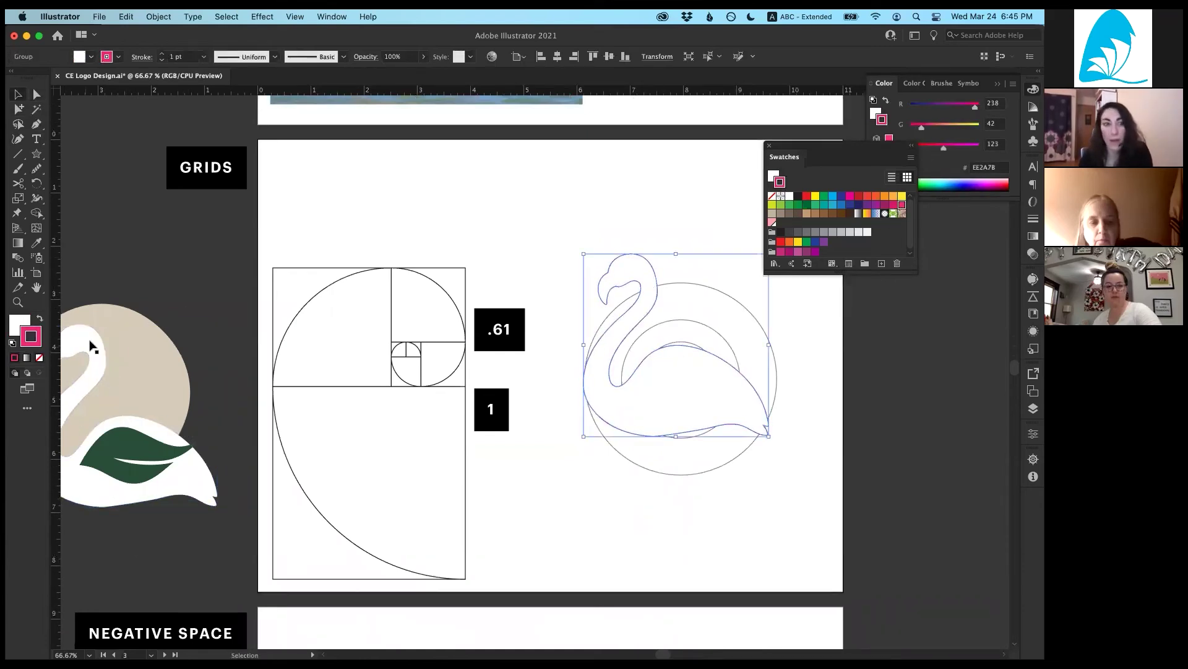
pyautogui.click(14, 331)
pyautogui.click(39, 357)
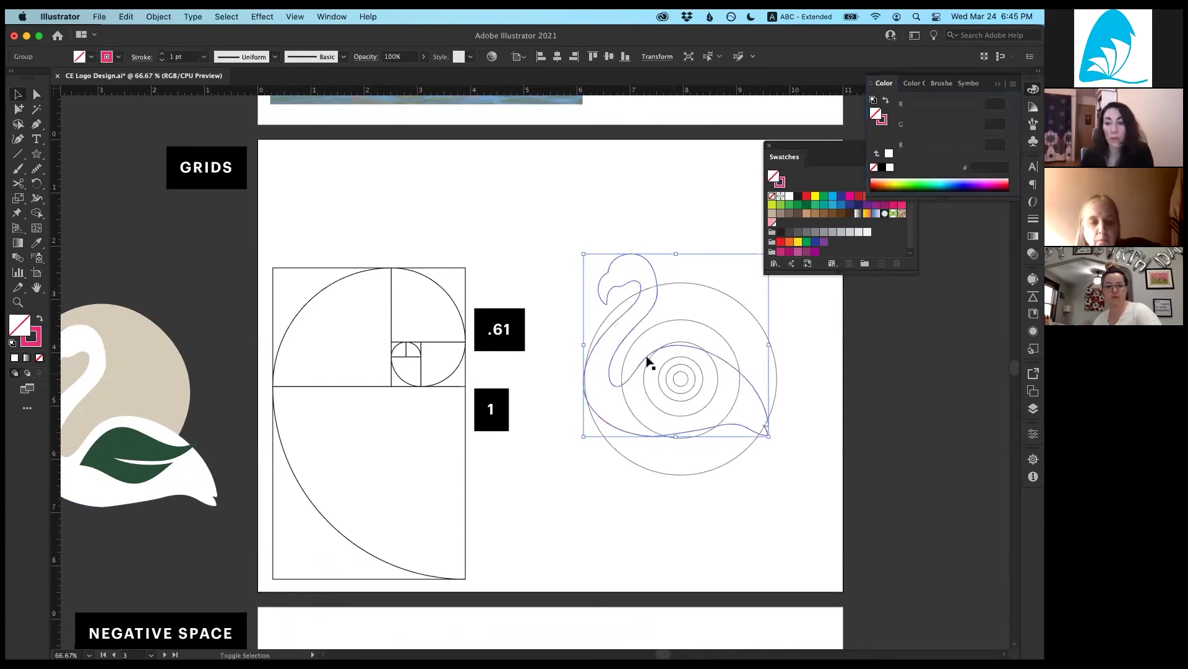
pyautogui.click(39, 318)
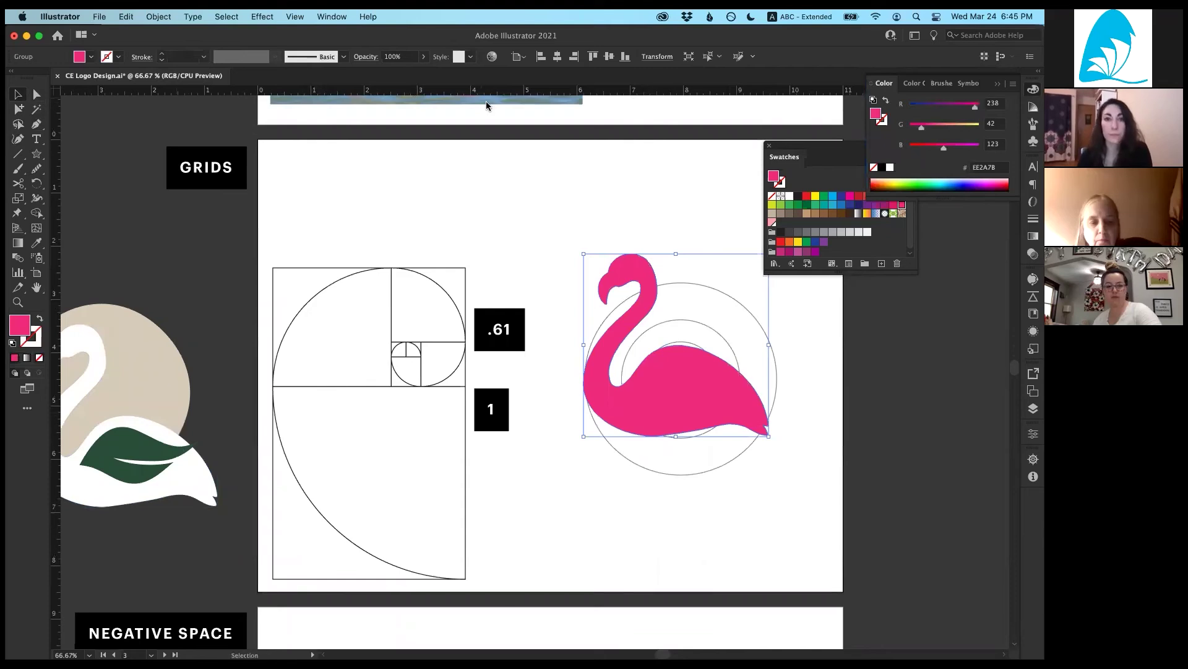
# Step: Set the pink flamingo's opacity to 80% and show its anchor points for direct selection
pyautogui.click(386, 56)
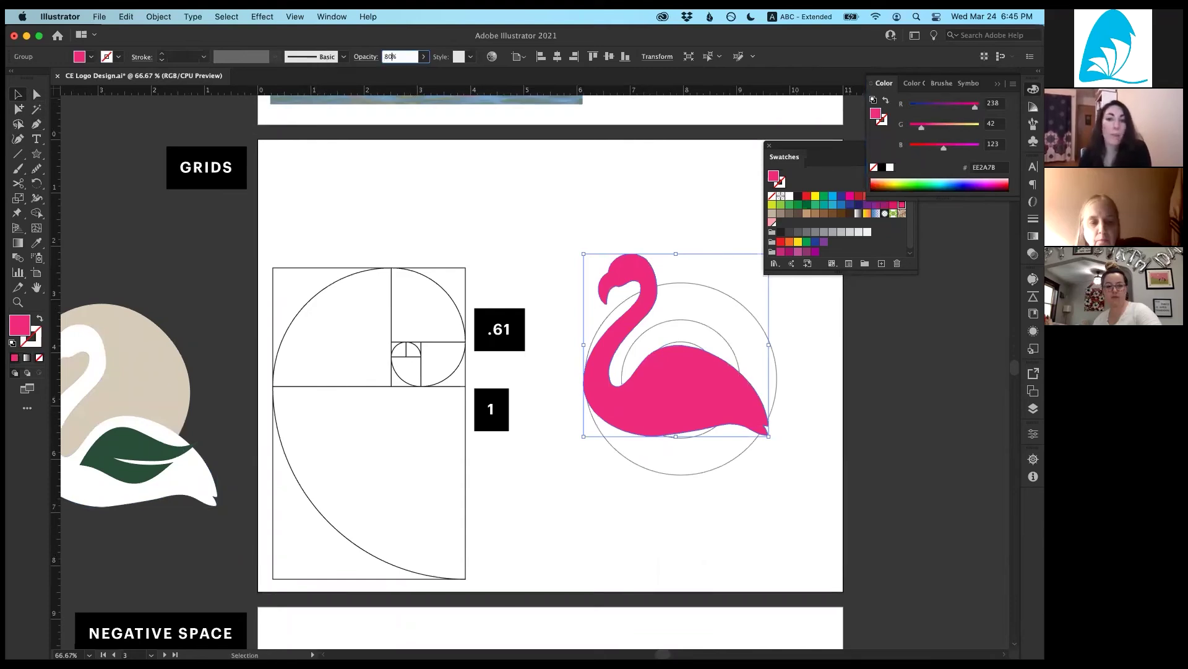
pyautogui.press('Return')
pyautogui.press('super+equal')
pyautogui.press('a')
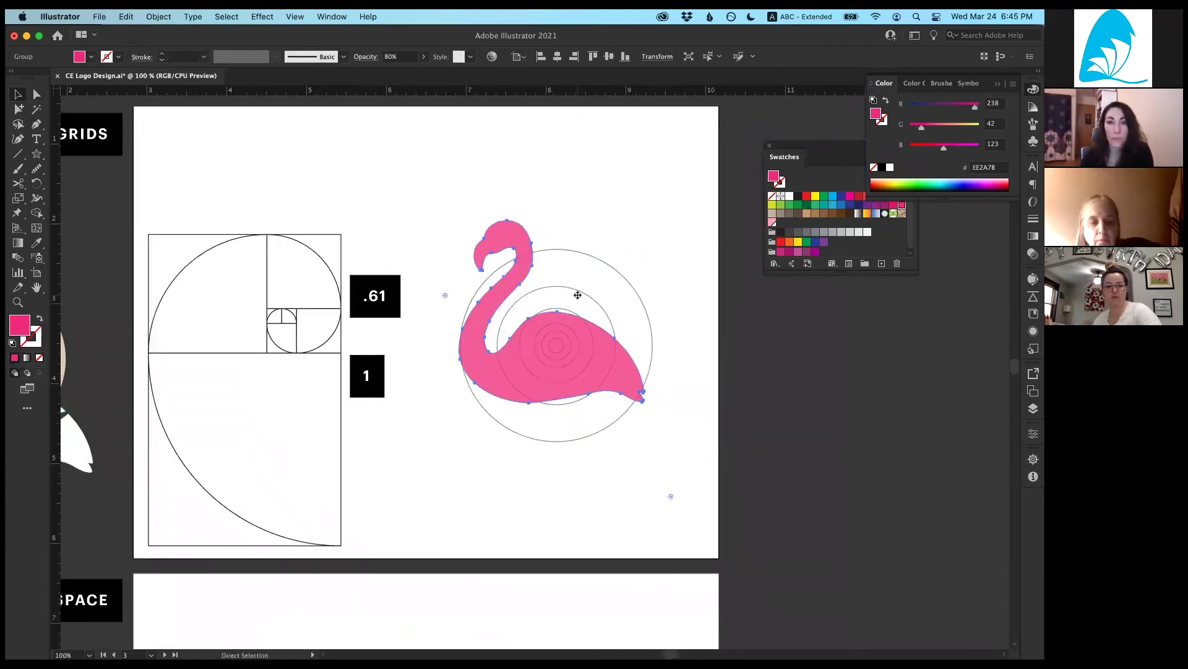
# Step: Move the pink flamingo off the concentric circles, placing it beside them across the edge of the Grids artboard
pyautogui.press('super+equal')
pyautogui.press('v')
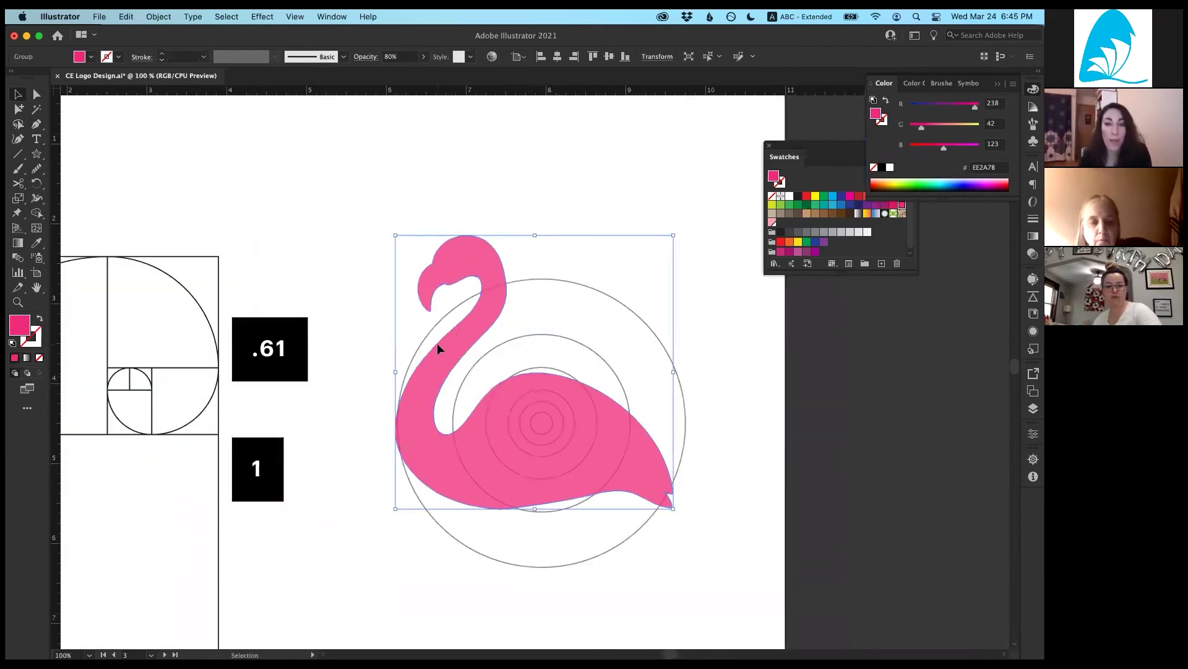
pyautogui.scroll(-2, 437, 349)
pyautogui.hscroll(2, 437, 349)
pyautogui.moveTo(506, 223); pyautogui.dragTo(548, 335)
pyautogui.hscroll(-6, 357, 295)
pyautogui.scroll(-2, 357, 295)
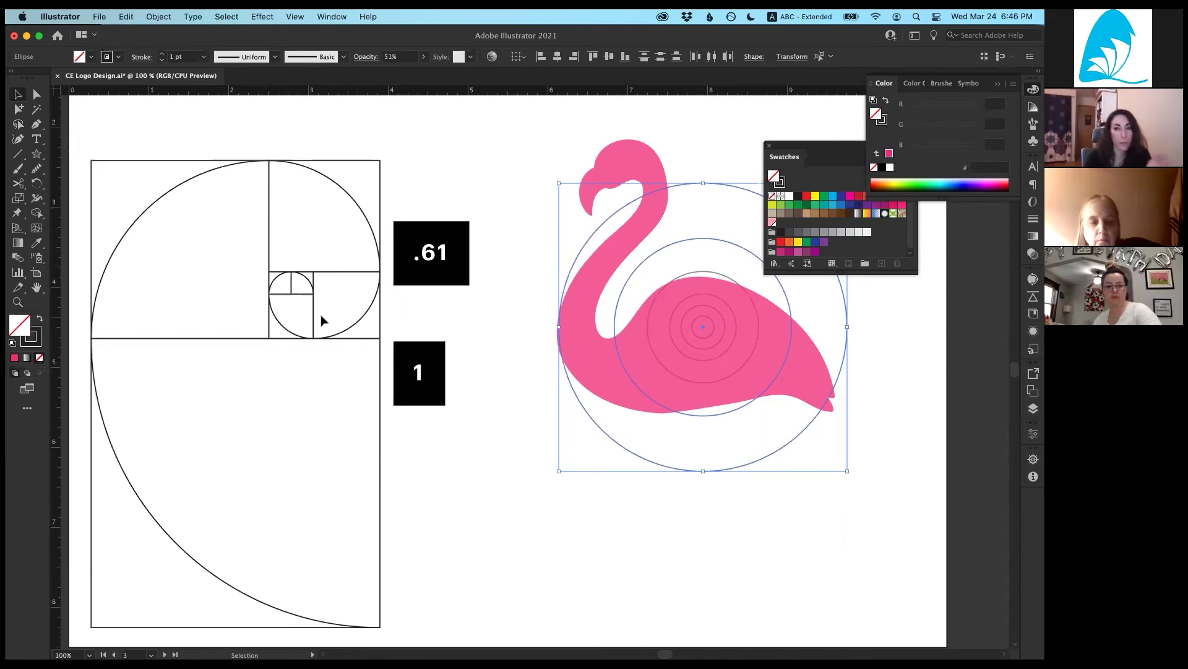
pyautogui.click(610, 272)
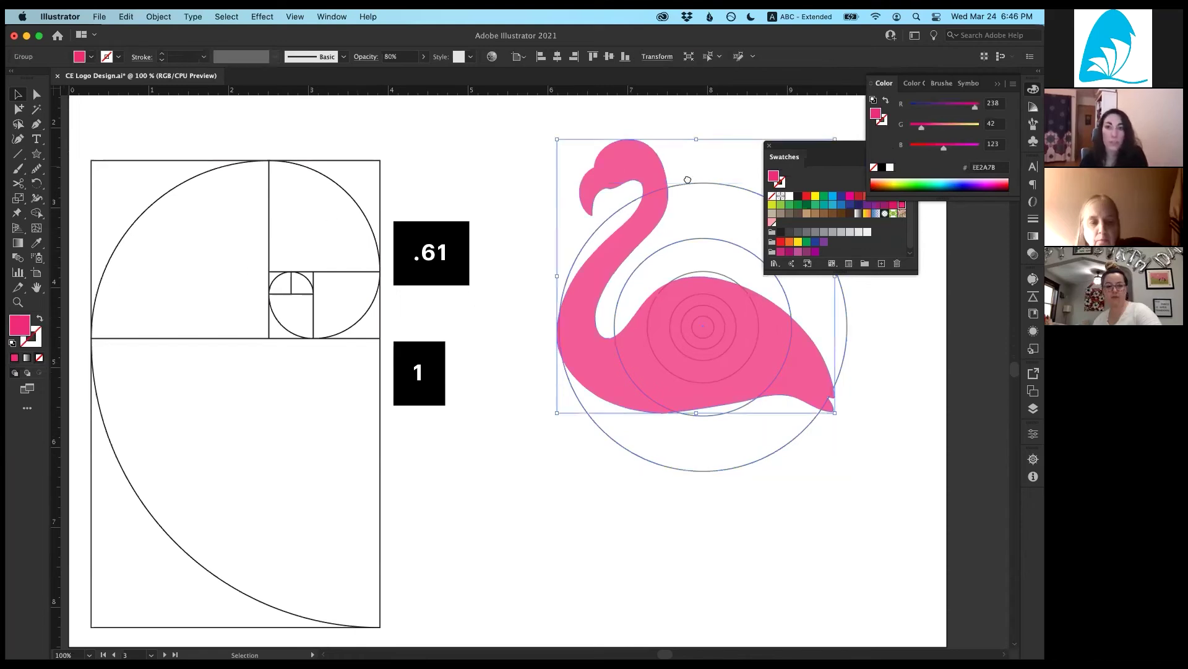
pyautogui.hscroll(9, 523, 159)
pyautogui.moveTo(380, 183); pyautogui.dragTo(665, 182)
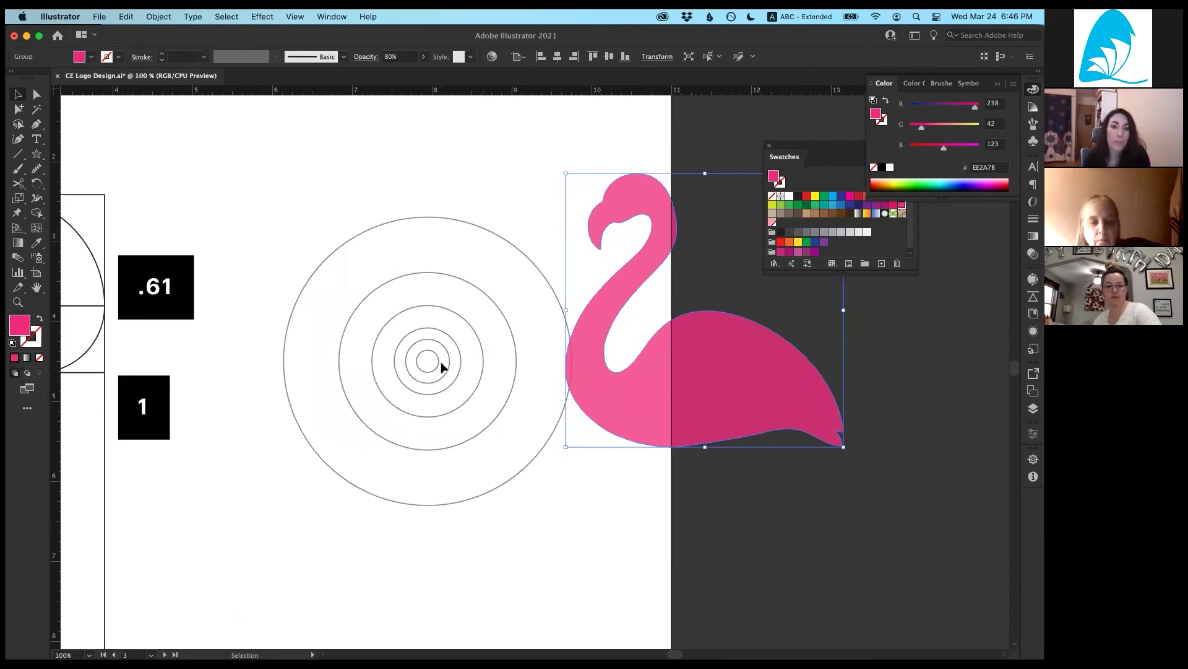
# Step: Place a copy of the concentric circles, as separate ellipses, on the pasteboard beside the Grids artboard
pyautogui.press('a')
pyautogui.click(419, 363)
pyautogui.moveTo(310, 242); pyautogui.dragTo(507, 436)
pyautogui.click(504, 432)
pyautogui.press('v')
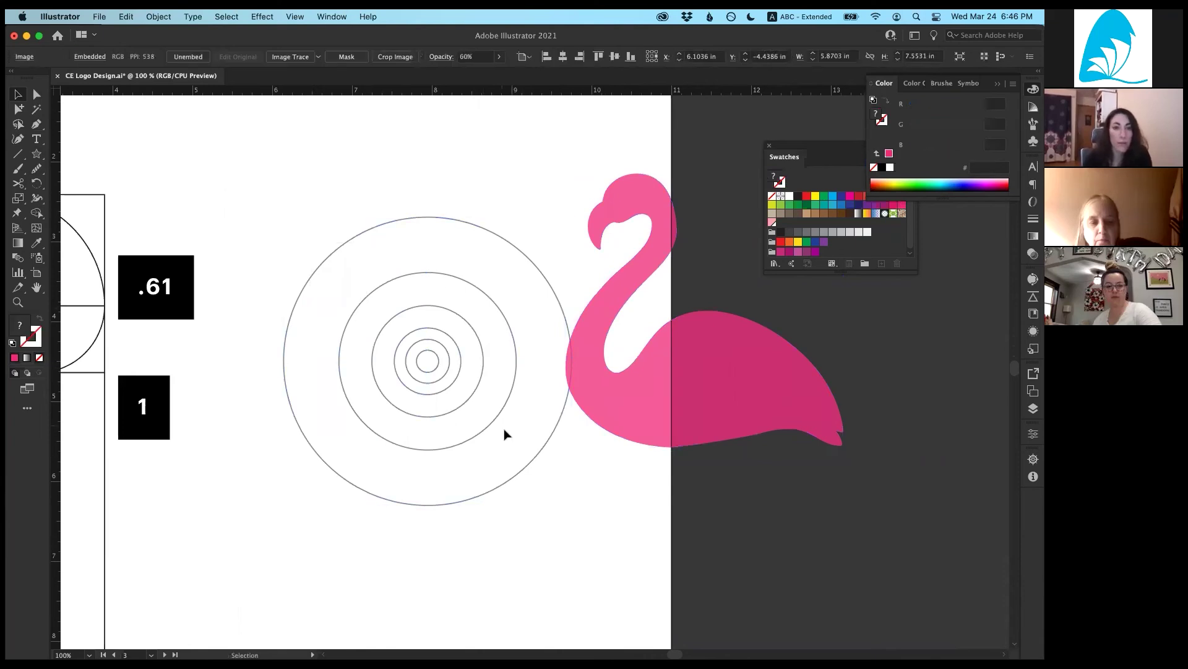
pyautogui.moveTo(297, 194); pyautogui.dragTo(375, 458)
pyautogui.moveTo(484, 539); pyautogui.dragTo(884, 370)
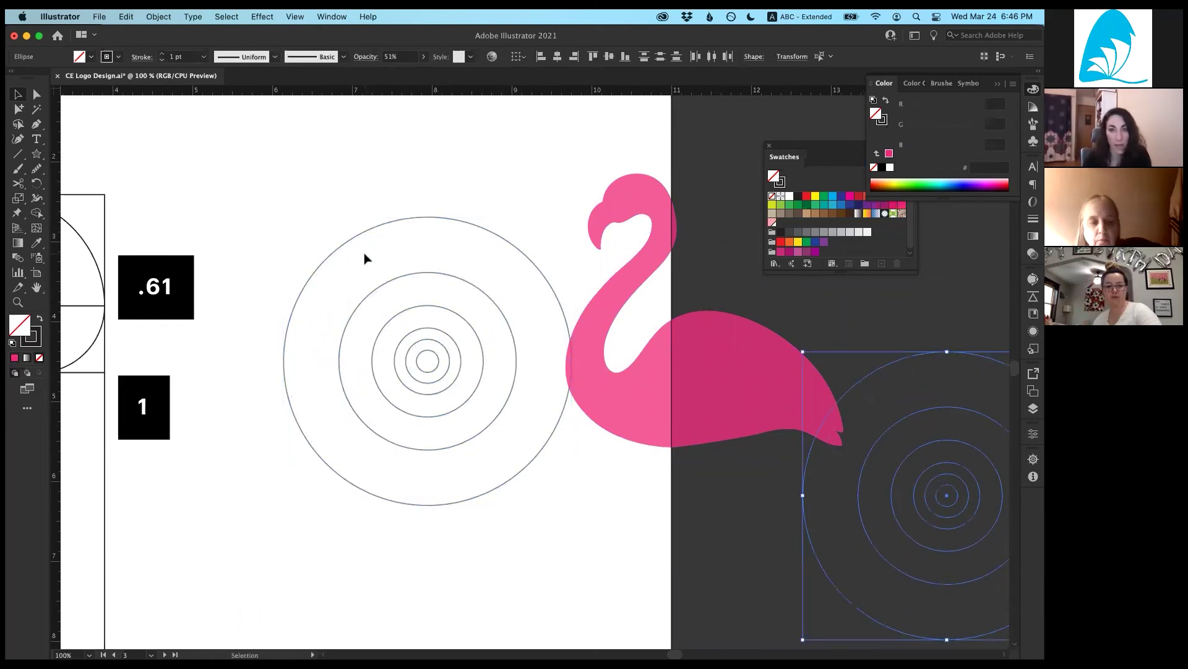
pyautogui.press('super+z')
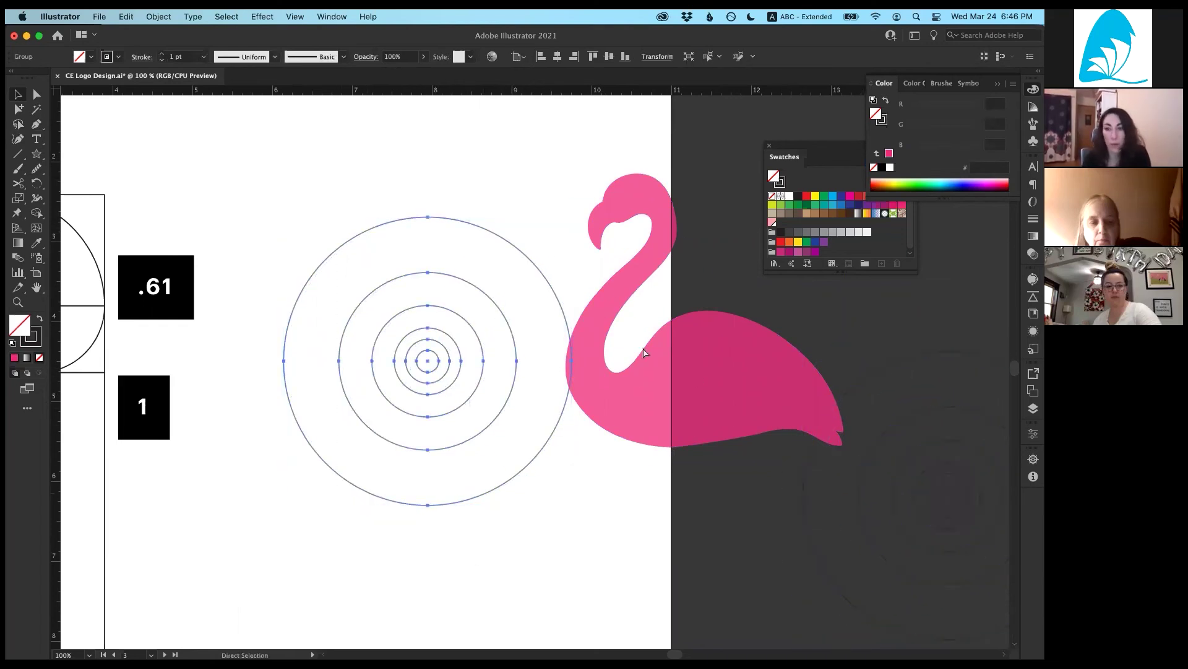
# Step: Move the flamingo back over the concentric circles and fit loose circles beneath its tail and inside the curve behind the beak
pyautogui.moveTo(707, 418); pyautogui.dragTo(473, 458)
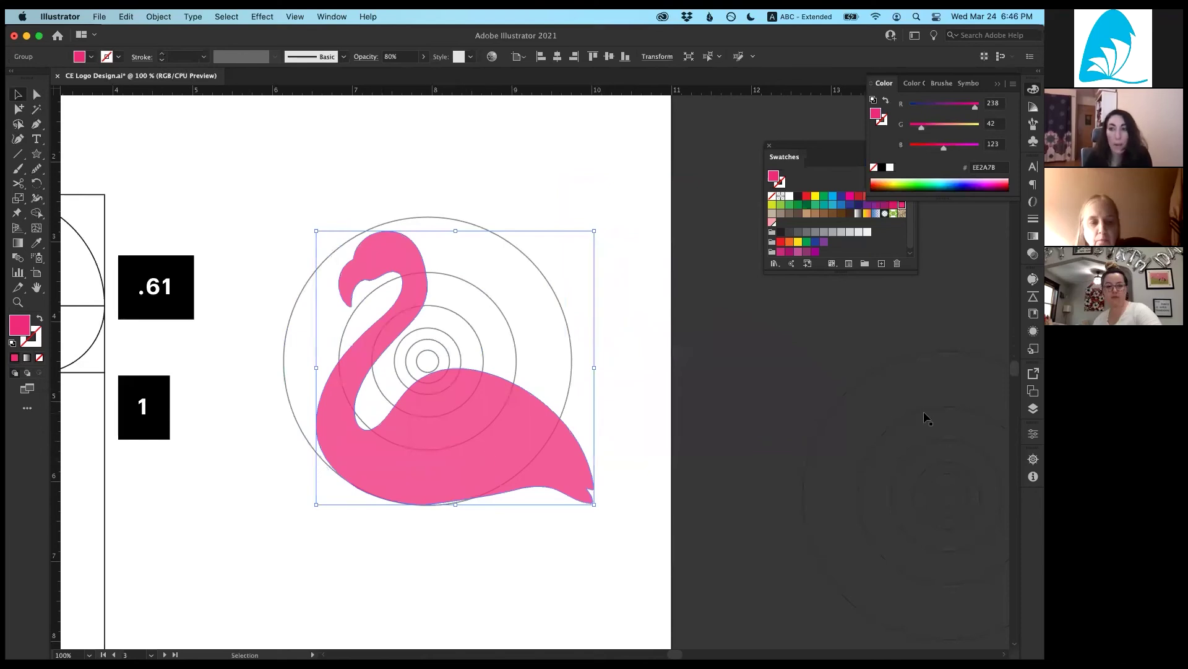
pyautogui.click(644, 235)
pyautogui.moveTo(956, 472); pyautogui.dragTo(537, 494)
pyautogui.moveTo(428, 357); pyautogui.dragTo(398, 280)
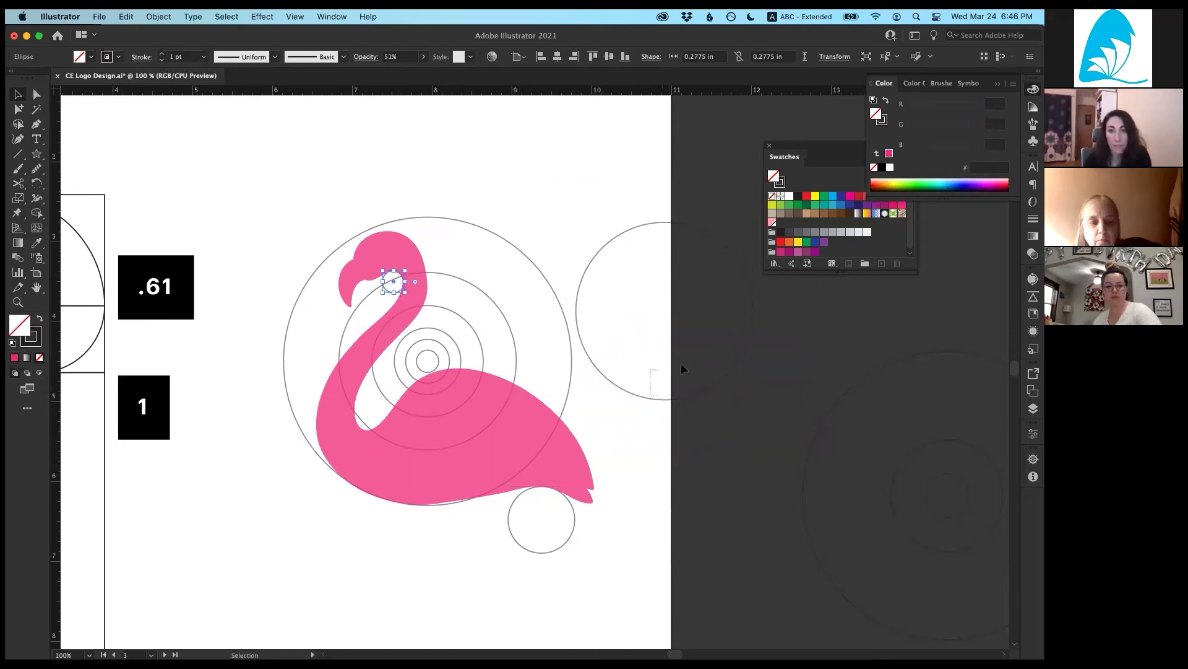
# Step: Park the 2.22 in loose circle above the flamingo's back and fit the 0.55 in circle into the curve at the base of the neck
pyautogui.click(668, 404)
pyautogui.moveTo(460, 476); pyautogui.dragTo(681, 284)
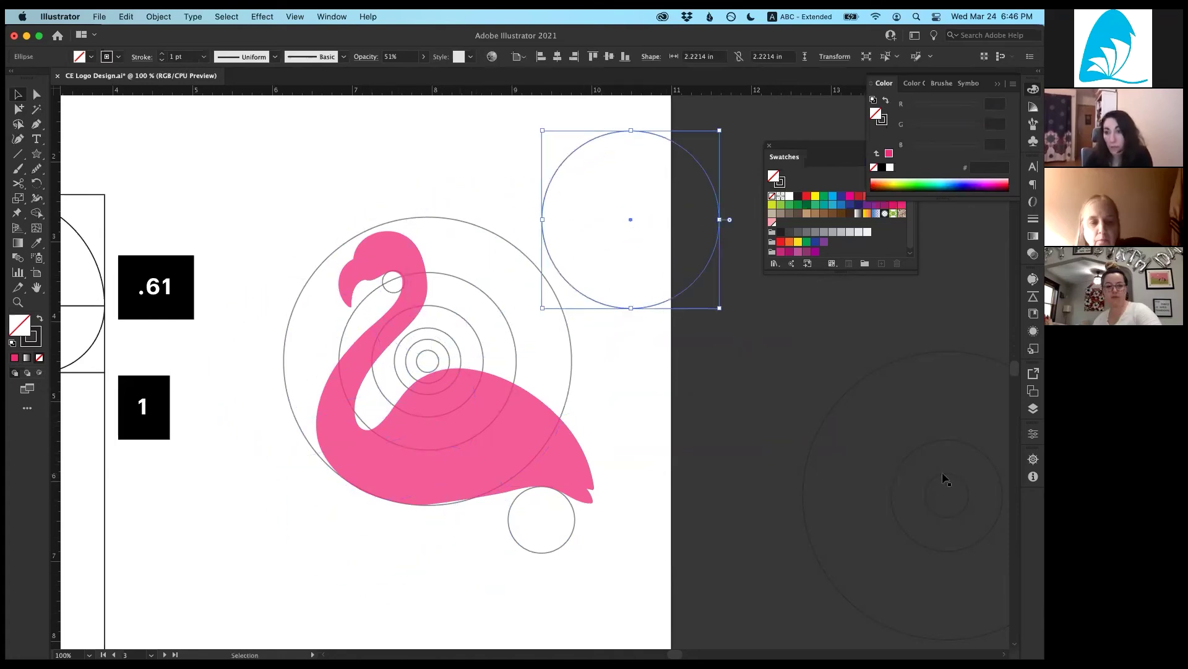
pyautogui.moveTo(374, 414); pyautogui.dragTo(365, 391)
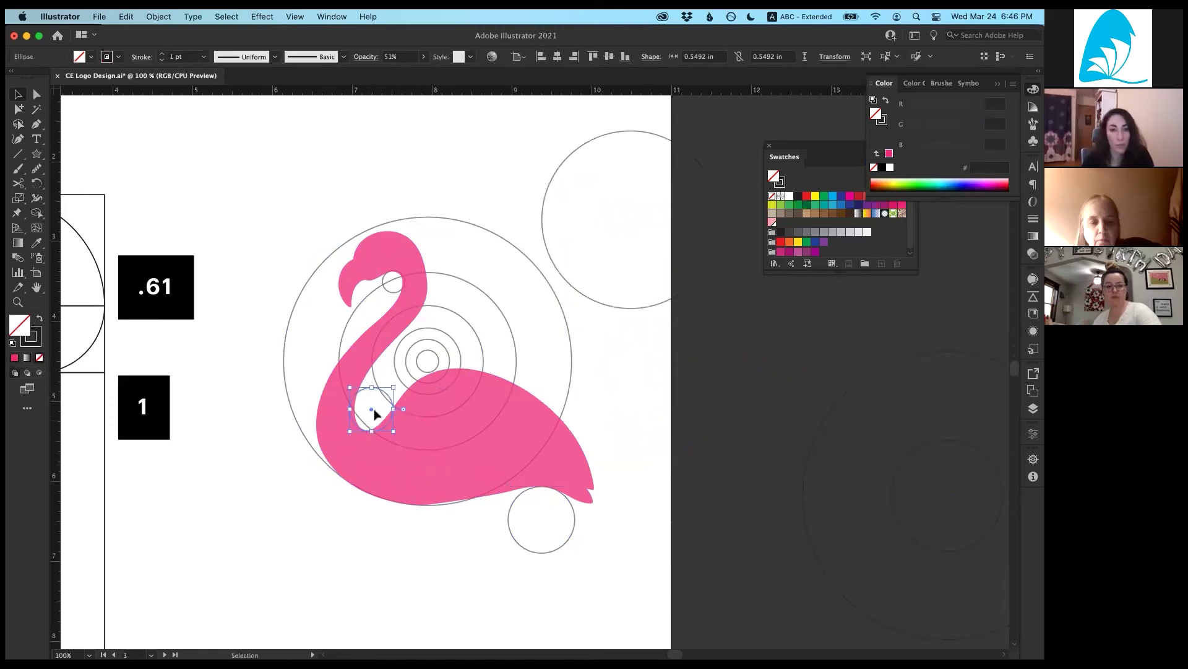
# Step: Reshape the anchor points and handles of the inner curve at the base of the neck so it follows the small circle
pyautogui.press('super+equal')
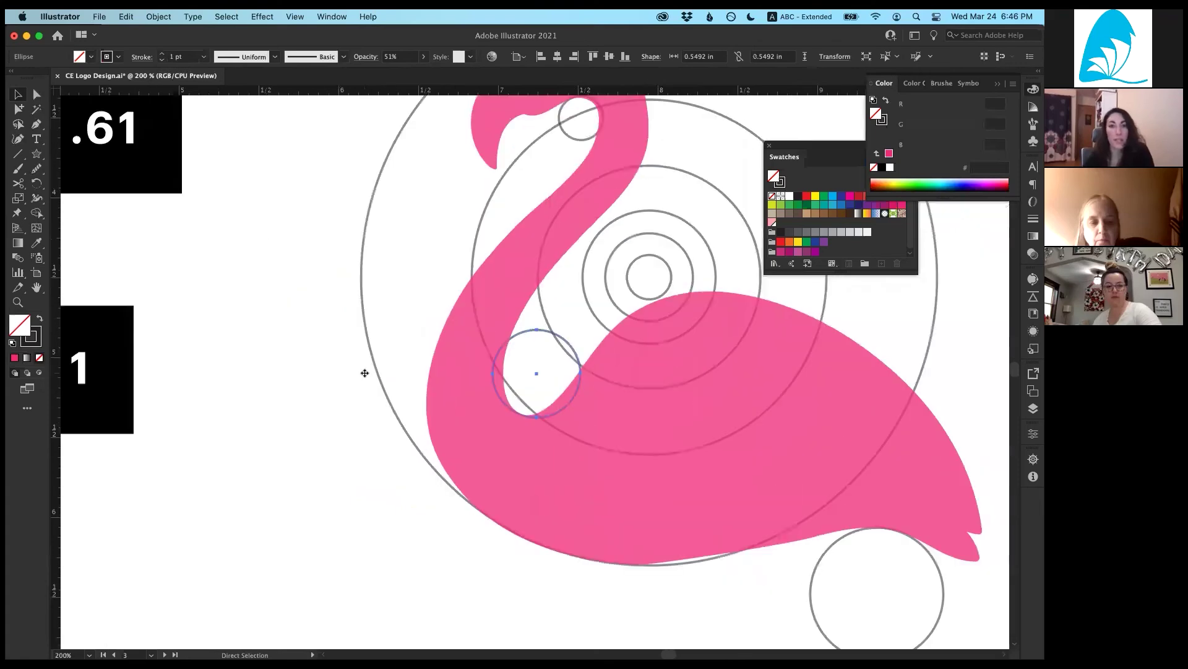
pyautogui.click(455, 314)
pyautogui.moveTo(454, 314); pyautogui.dragTo(364, 314)
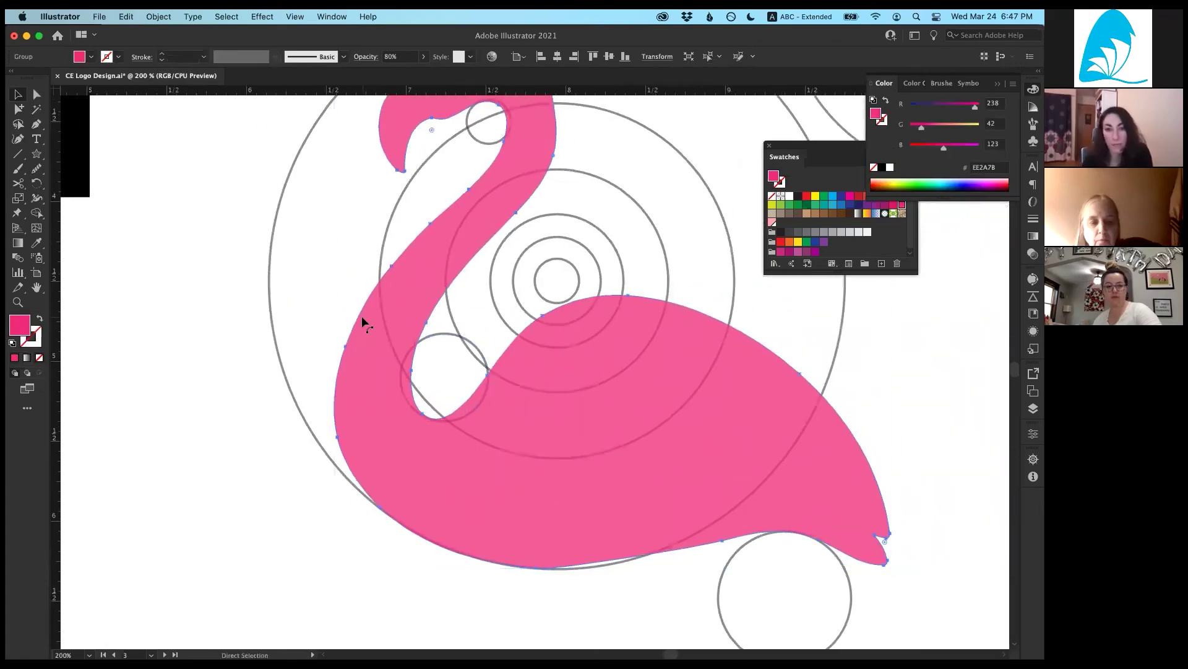
pyautogui.press('super+equal')
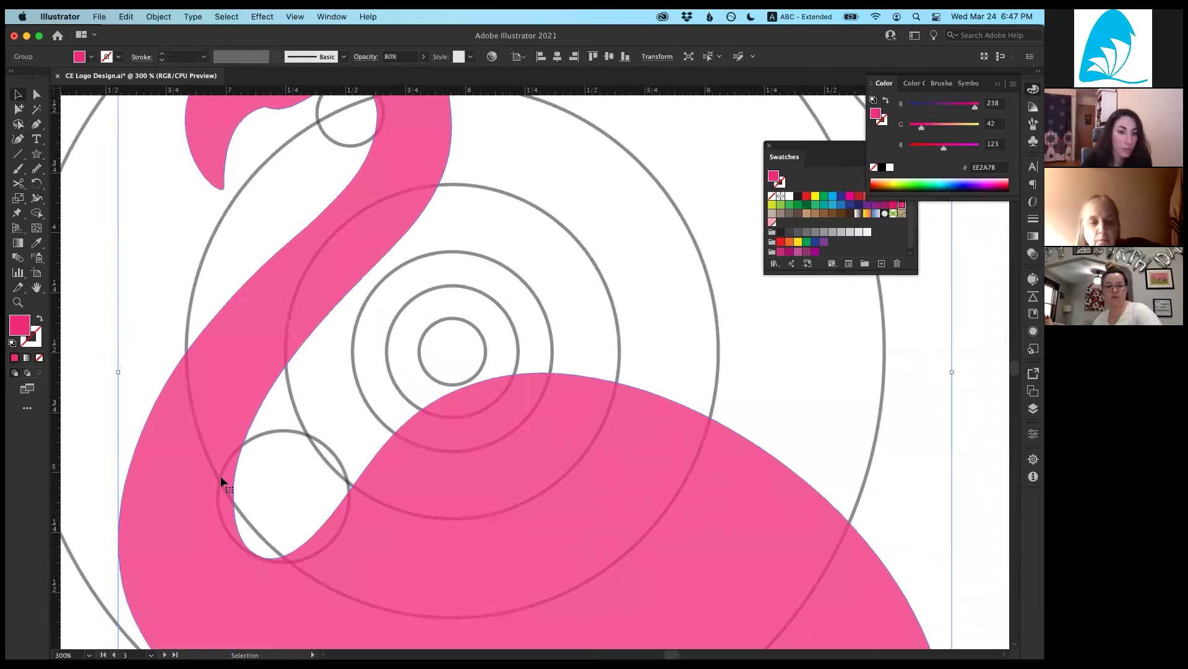
pyautogui.press('super+shift+a')
pyautogui.click(36, 94)
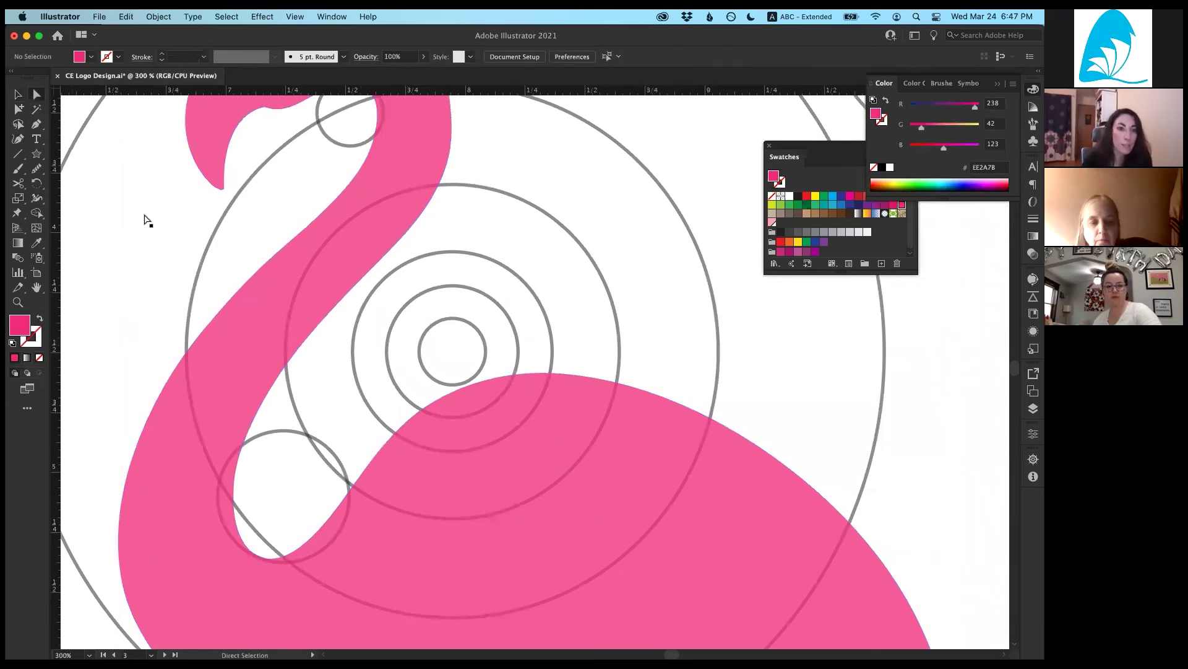
pyautogui.click(261, 408)
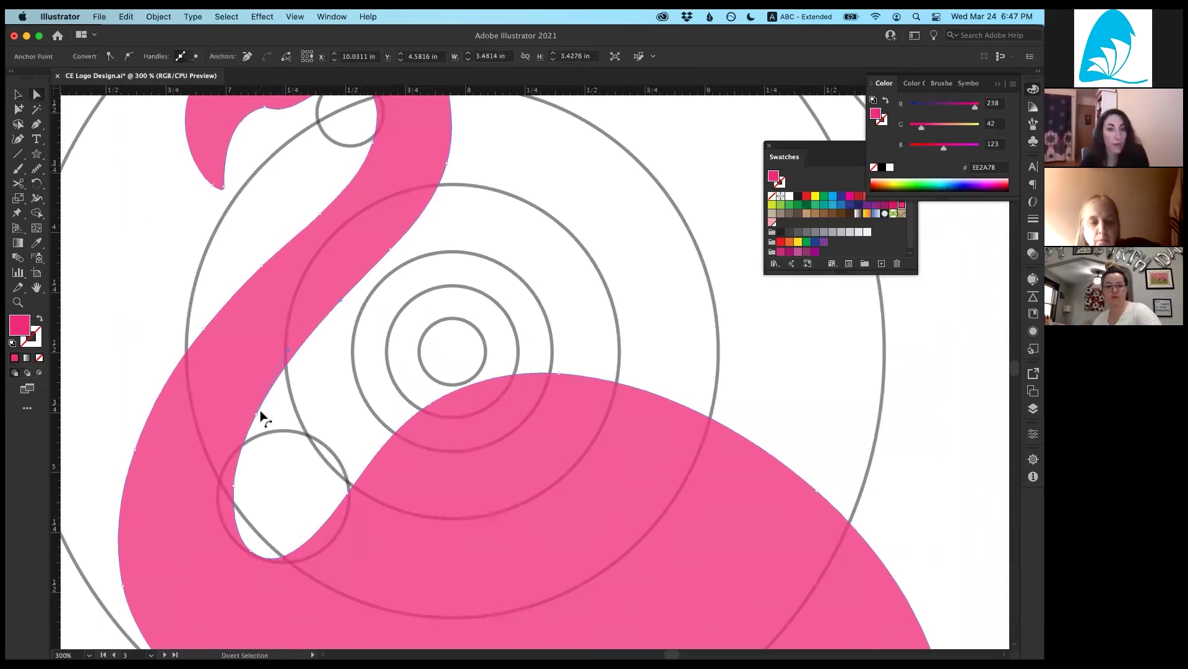
pyautogui.click(256, 415)
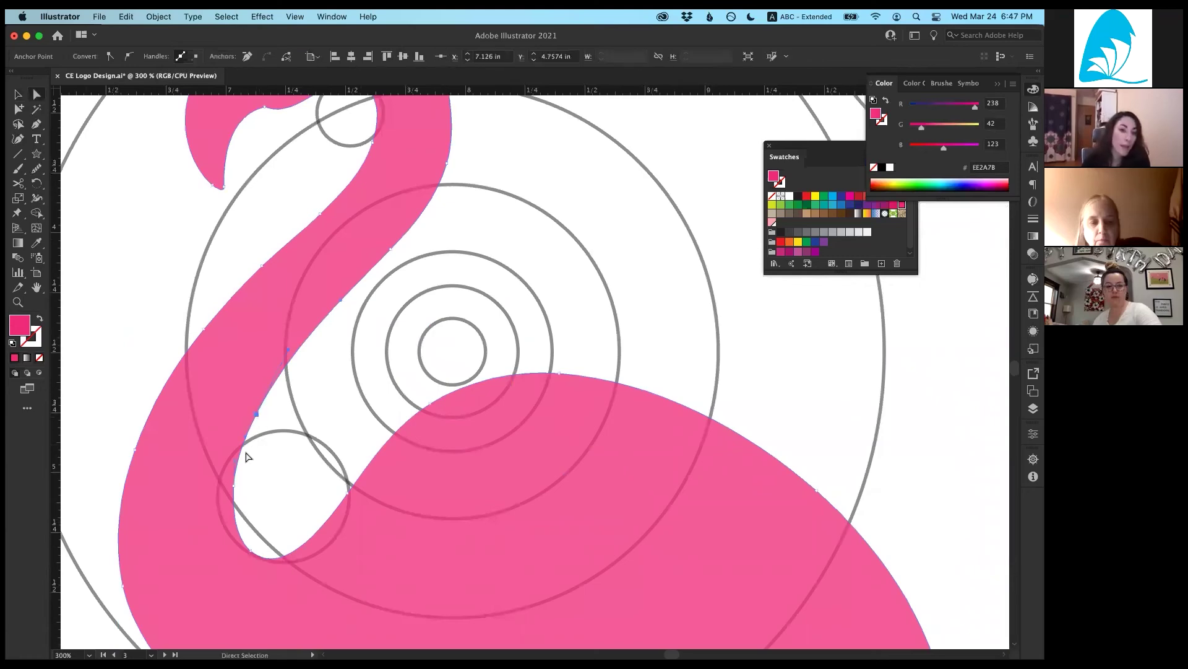
pyautogui.moveTo(245, 438); pyautogui.dragTo(236, 439)
pyautogui.moveTo(234, 487); pyautogui.dragTo(218, 490)
pyautogui.click(248, 551)
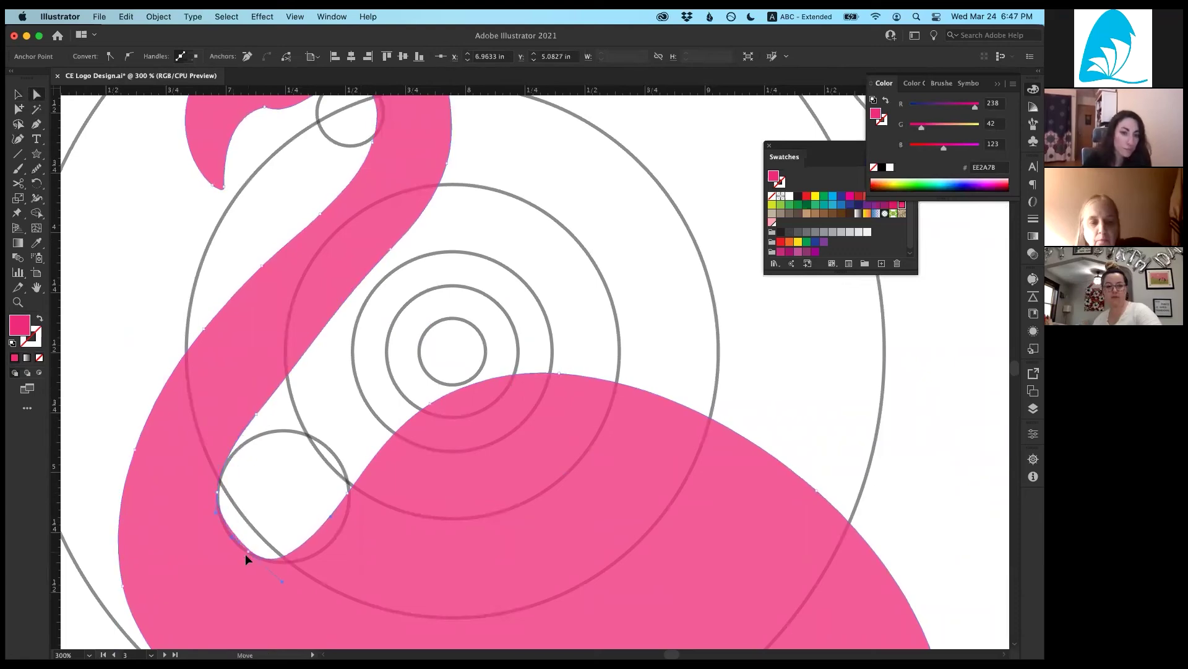
pyautogui.click(348, 493)
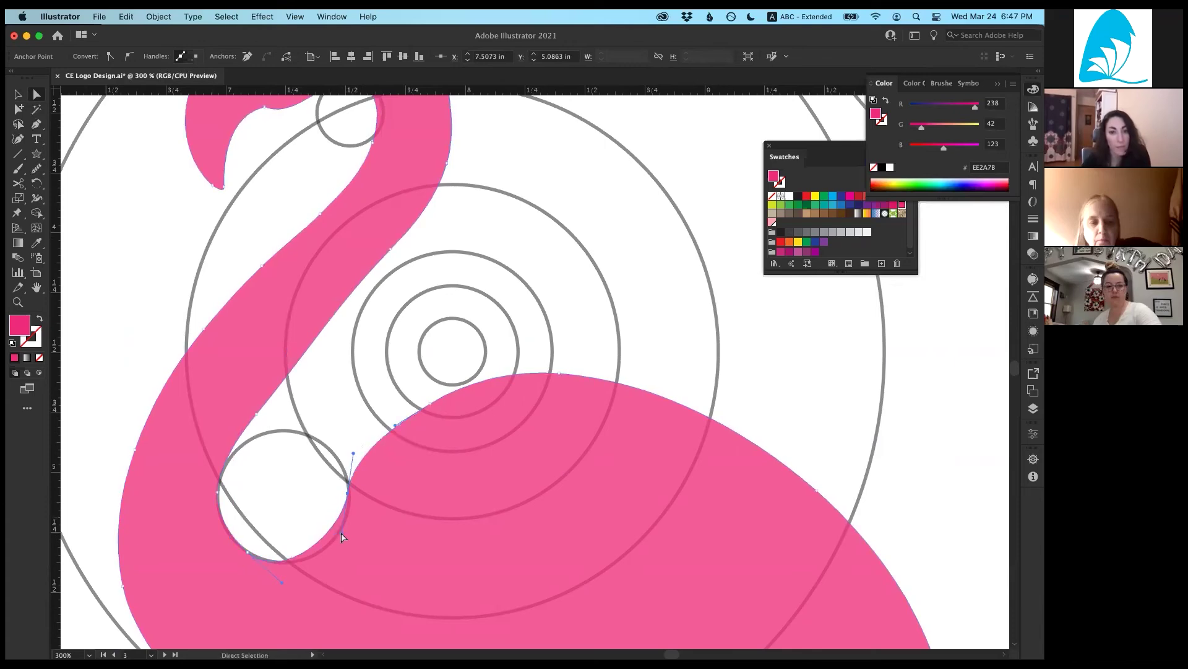
# Step: Adjust the anchor point at the front of the flamingo's back against the inner concentric rings and deselect the shape
pyautogui.press('super+minus')
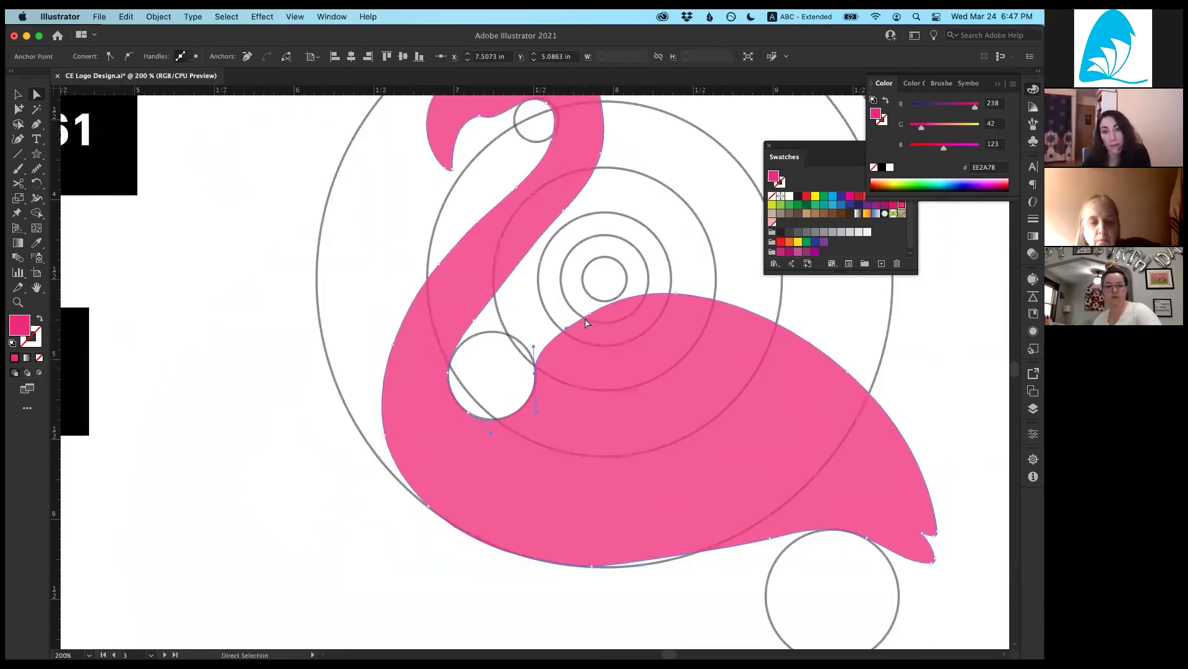
pyautogui.click(605, 308)
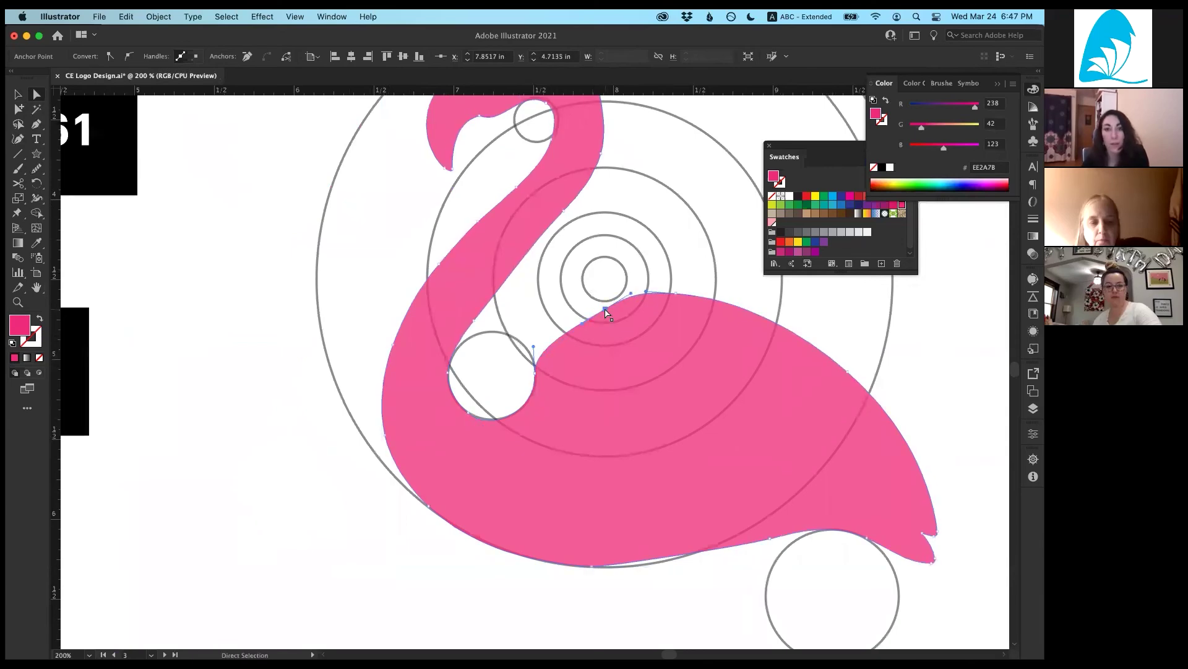
pyautogui.scroll(2, 83, 287)
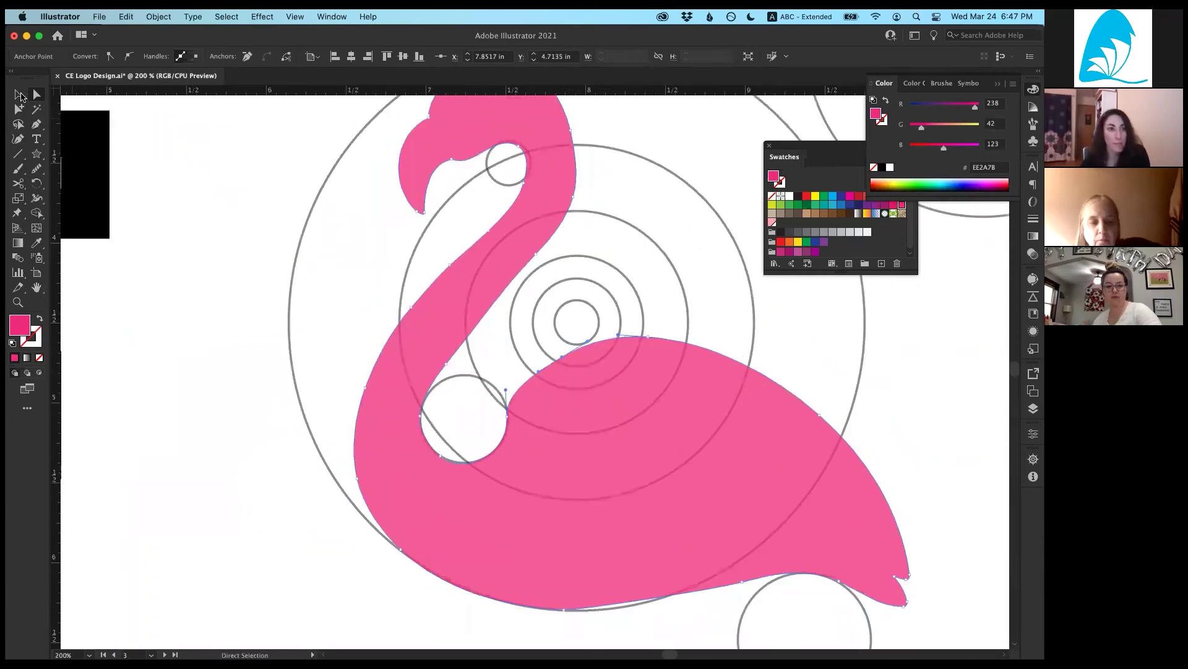
pyautogui.scroll(-1, 489, 430)
pyautogui.rightClick(502, 351)
pyautogui.press('Escape')
pyautogui.press('super+shift+a')
# Step: Place a copy of the large loose circle so its lower edge touches the slope of the flamingo's back
pyautogui.hscroll(4, 730, 390)
pyautogui.scroll(1, 730, 389)
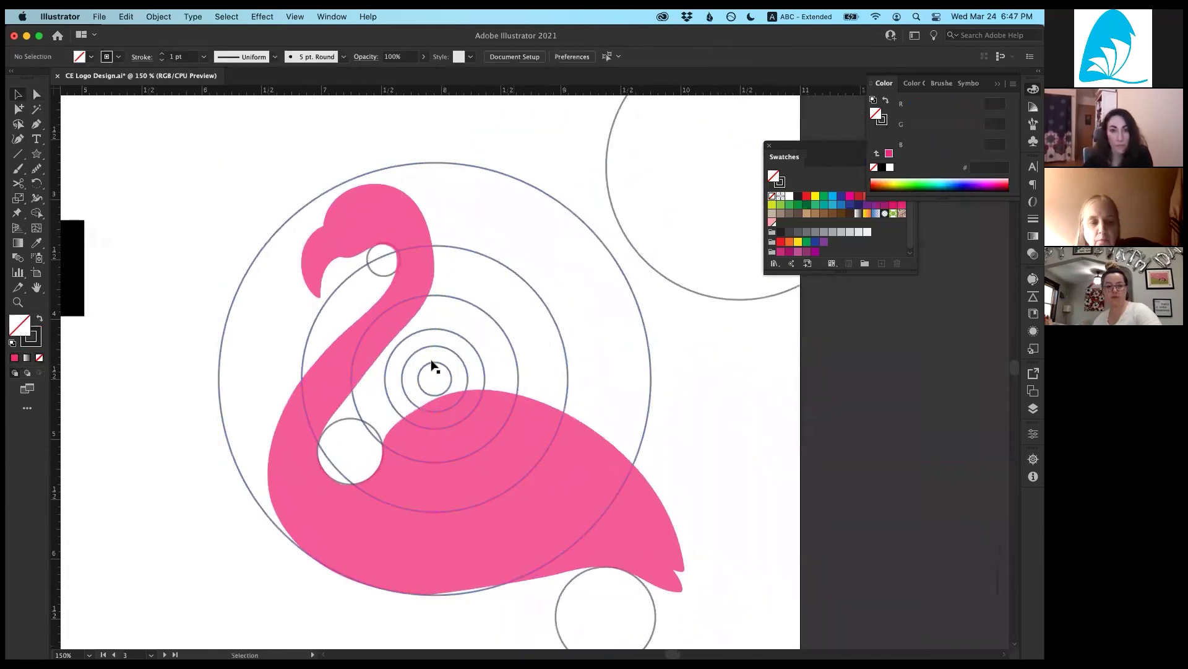
pyautogui.click(465, 373)
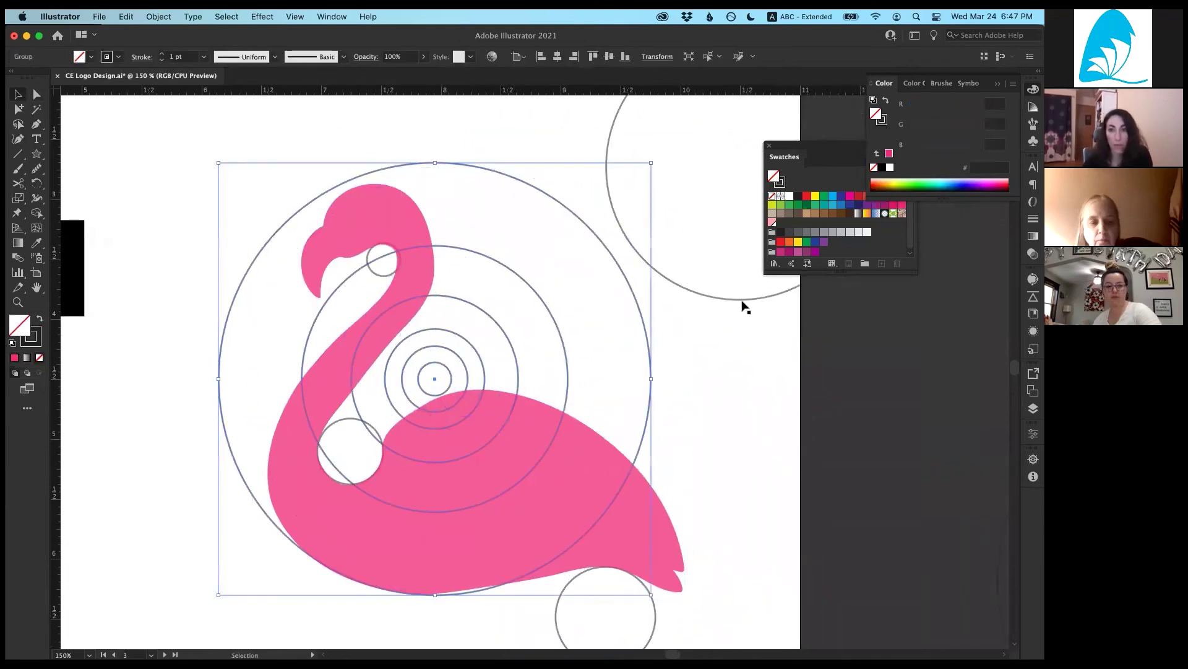
pyautogui.moveTo(585, 410); pyautogui.dragTo(595, 415)
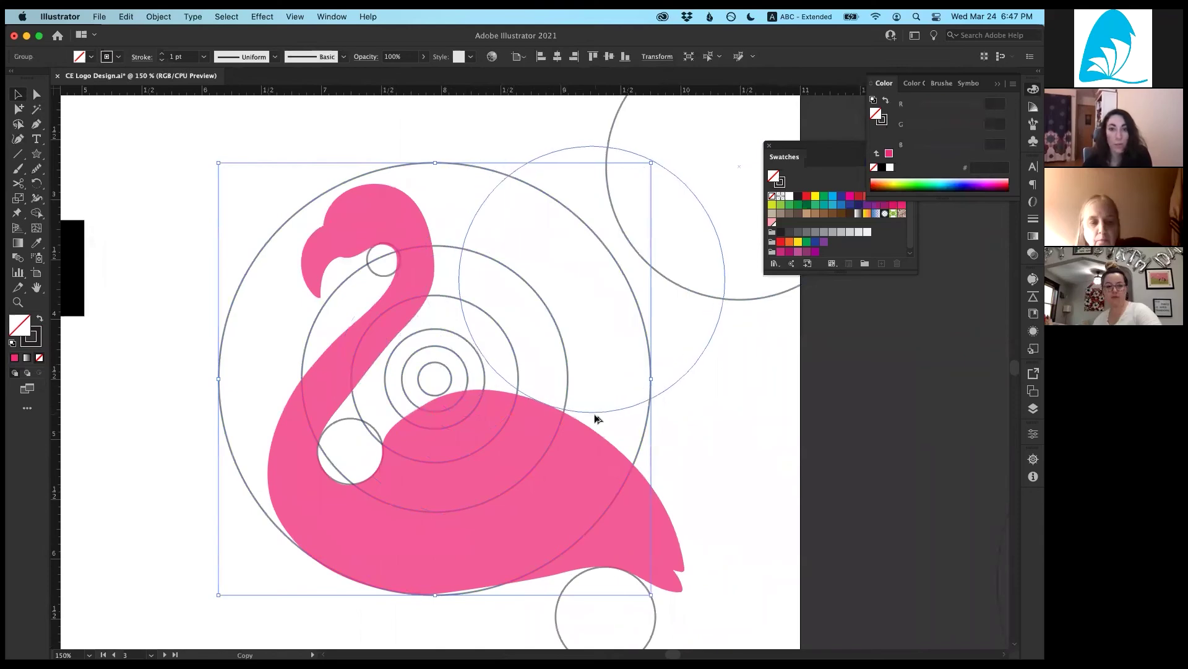
# Step: Try to stretch the circle copy above the back into a wide ellipse centred on the concentric circles
pyautogui.moveTo(459, 280); pyautogui.dragTo(146, 273)
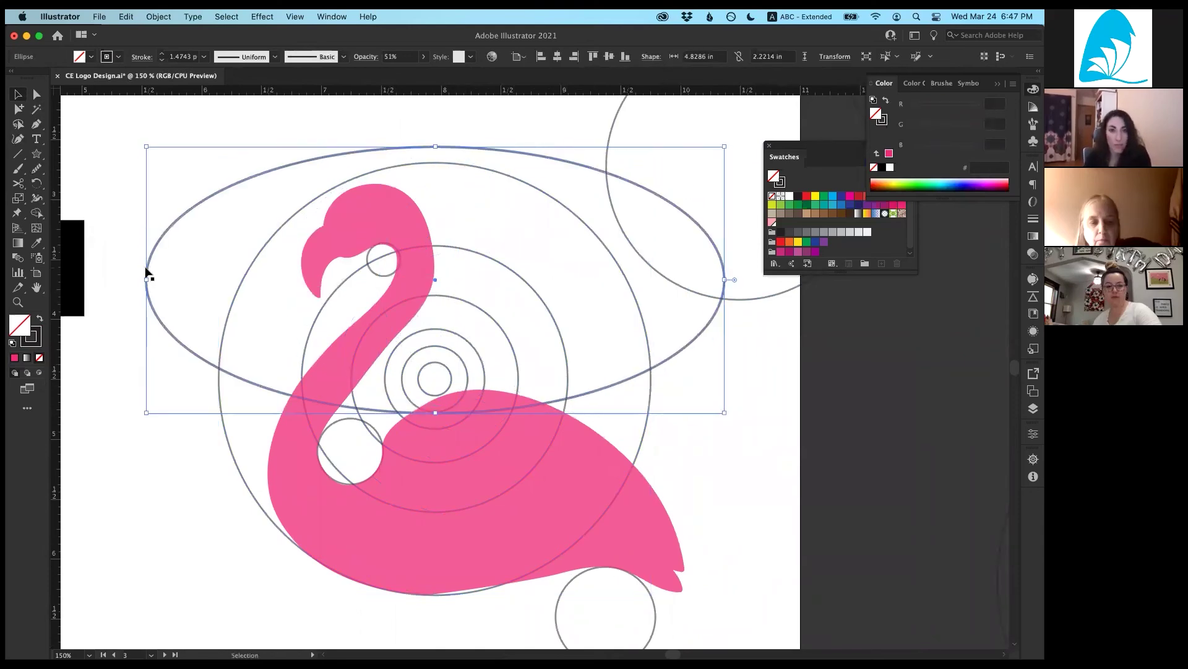
pyautogui.moveTo(438, 146); pyautogui.dragTo(435, 211)
pyautogui.press('super+z')
pyautogui.press('super+z')
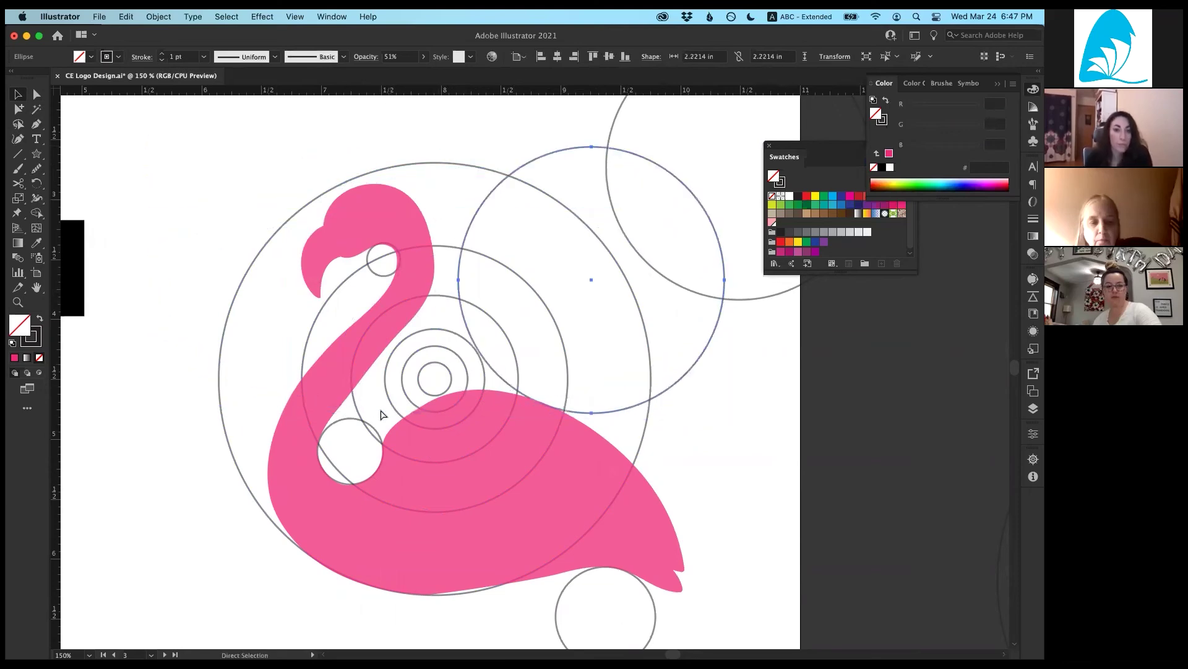
# Step: Place a copy of the neck-base circle in the curve beneath the beak and deselect everything
pyautogui.moveTo(345, 419); pyautogui.dragTo(339, 263)
pyautogui.click(276, 239)
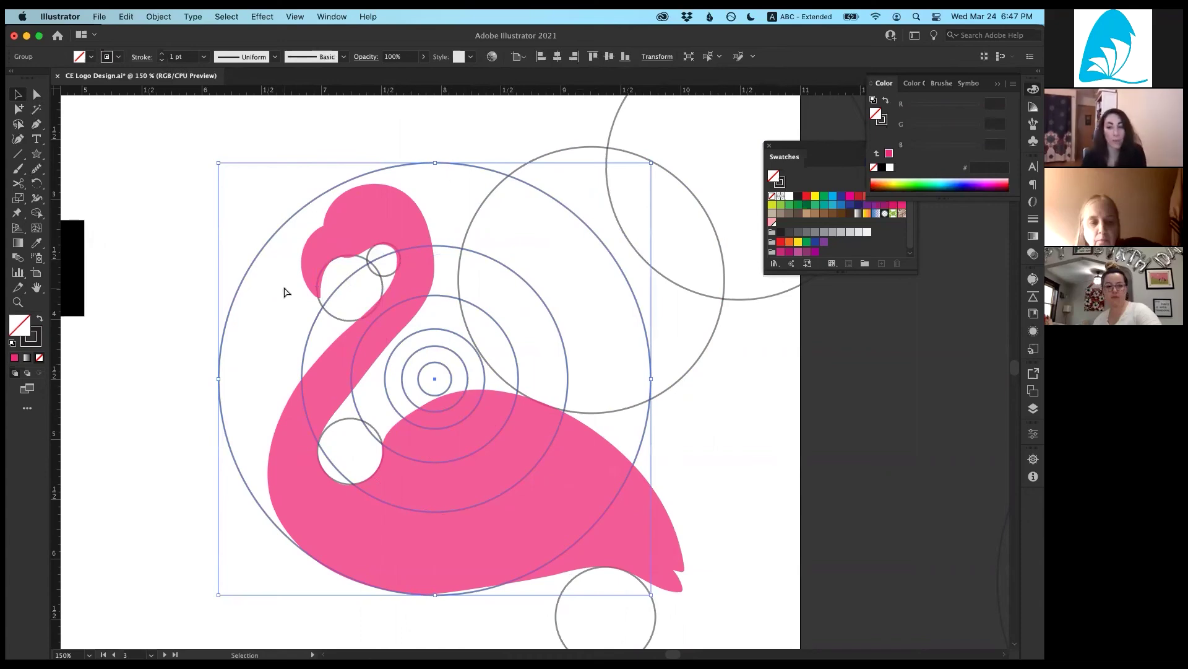
pyautogui.press('super+minus')
pyautogui.press('super+minus')
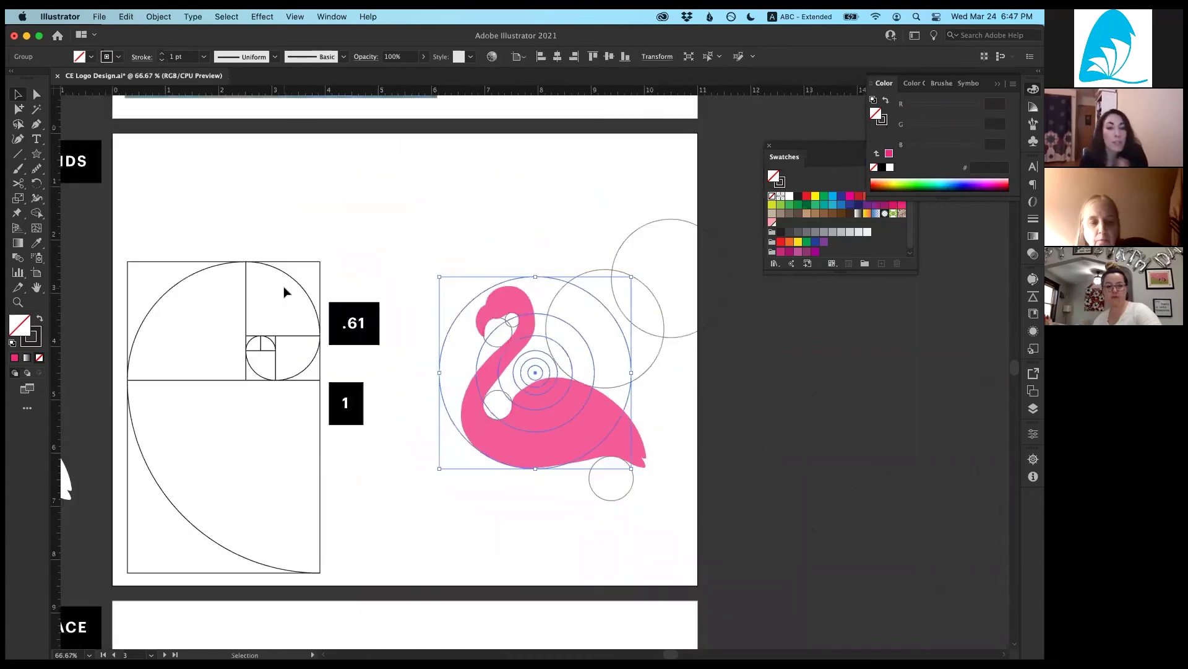
pyautogui.click(541, 217)
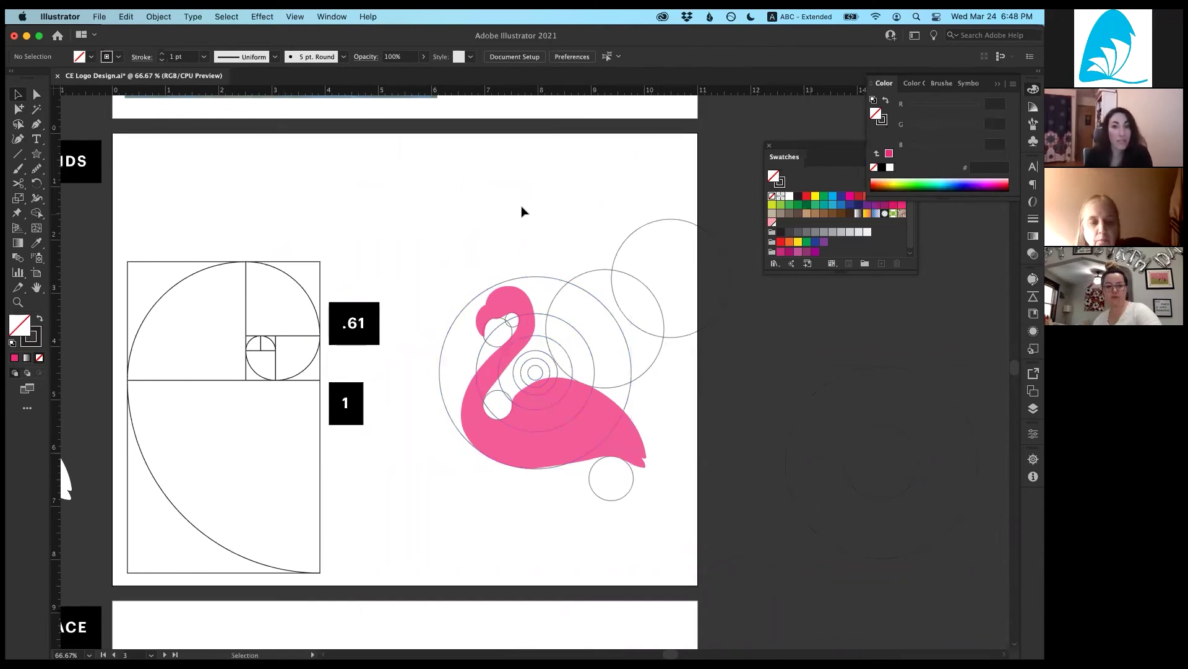
# Step: Place a copy of the white flamingo shape in the middle of the Negative Space artboard
pyautogui.moveTo(603, 520); pyautogui.dragTo(550, 412)
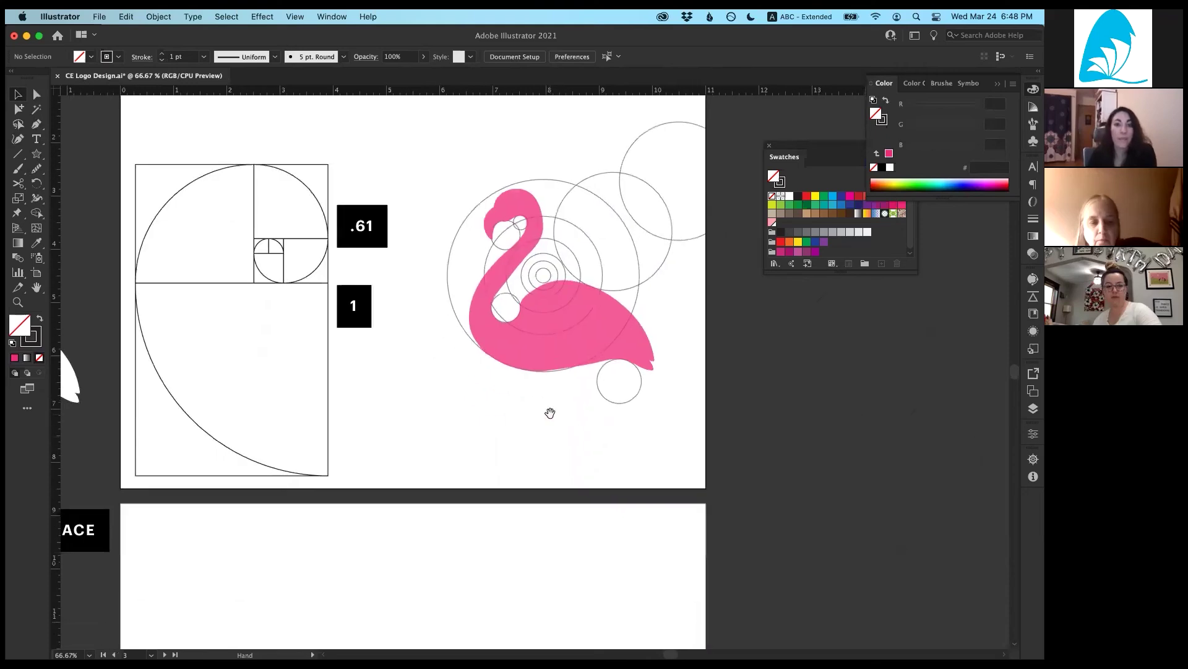
pyautogui.press('super+minus')
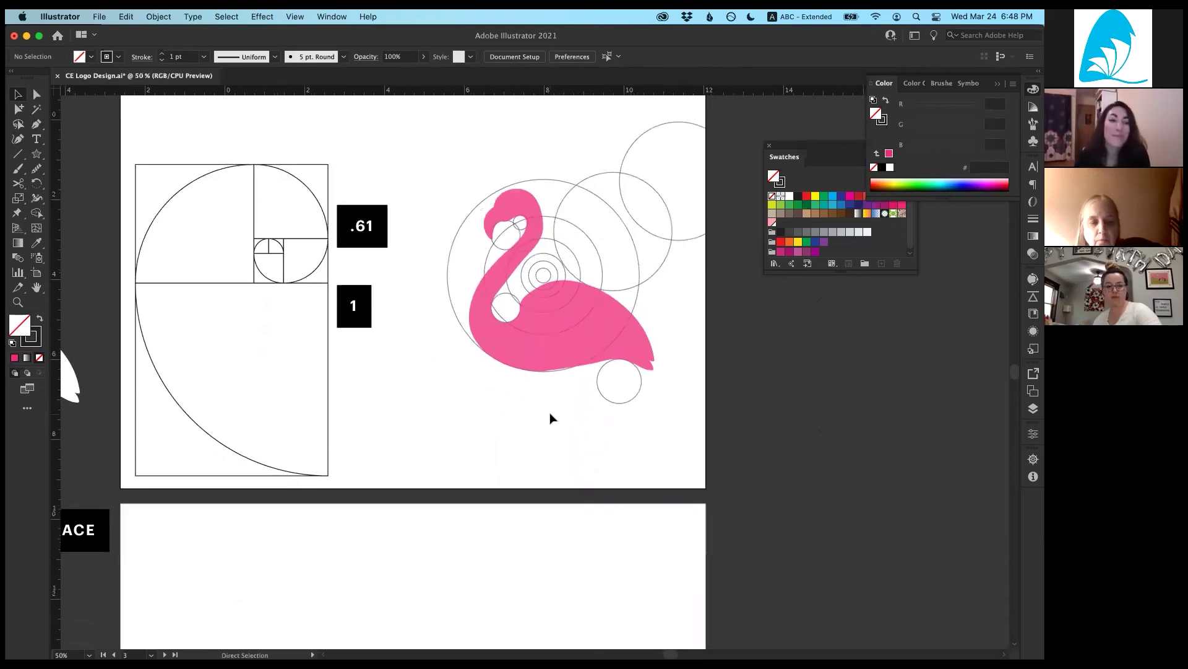
pyautogui.moveTo(506, 452); pyautogui.dragTo(503, 282)
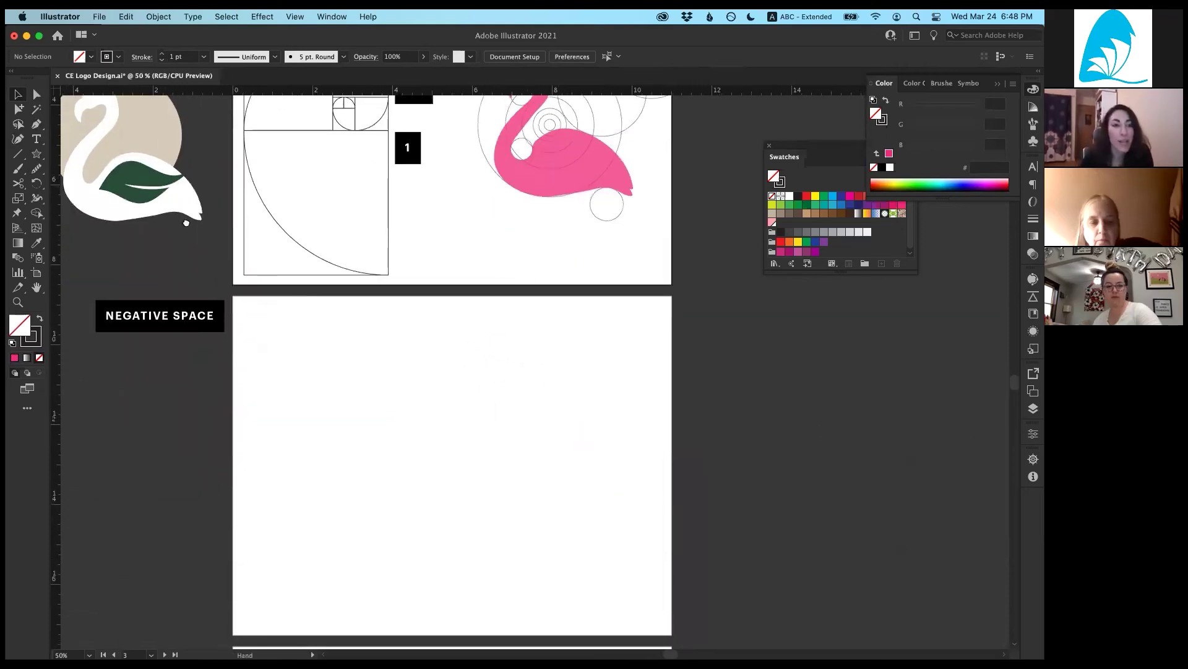
pyautogui.moveTo(186, 223); pyautogui.dragTo(214, 226)
pyautogui.click(214, 226)
pyautogui.moveTo(618, 220); pyautogui.dragTo(545, 551)
pyautogui.press('super+z')
pyautogui.moveTo(110, 247); pyautogui.dragTo(440, 566)
pyautogui.scroll(-5, 594, 452)
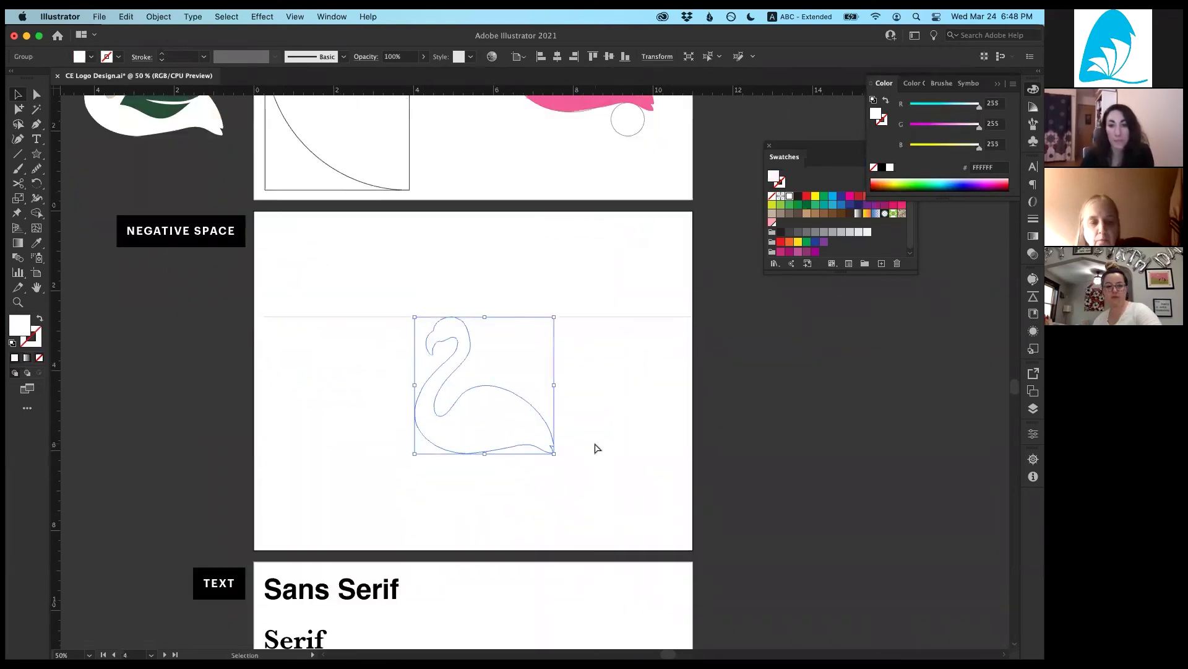
pyautogui.press('super+equal')
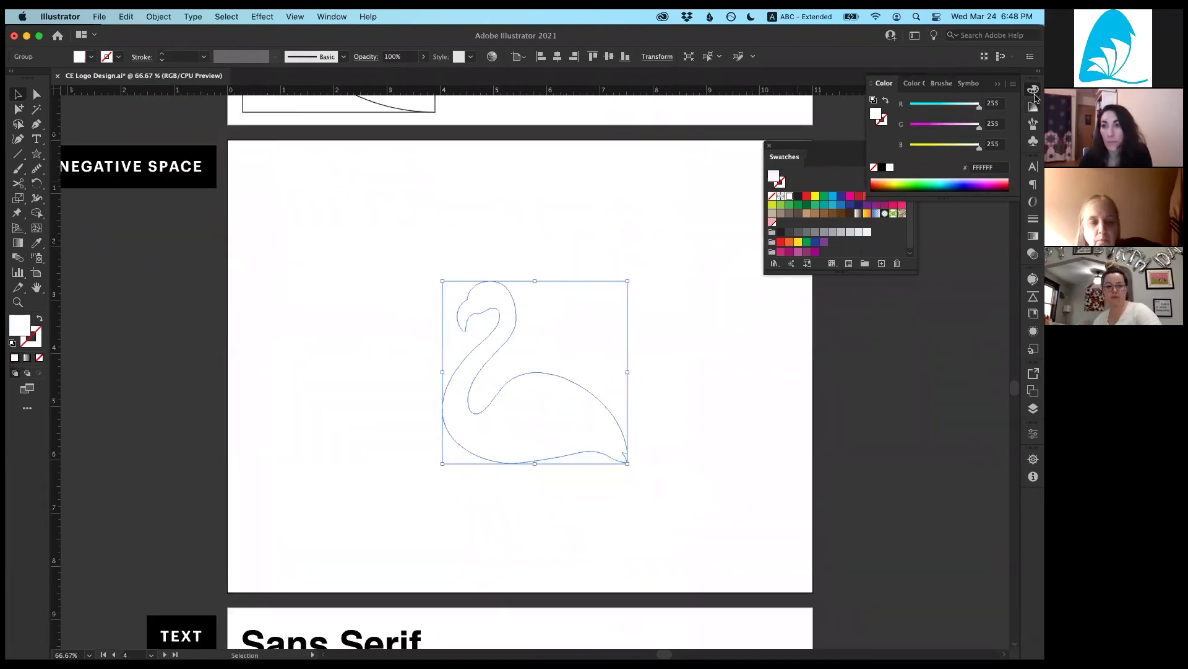
# Step: Fill the flamingo with the pink swatch, and draw a wide rectangle in the same pink over its upper part
pyautogui.click(1034, 90)
pyautogui.click(902, 204)
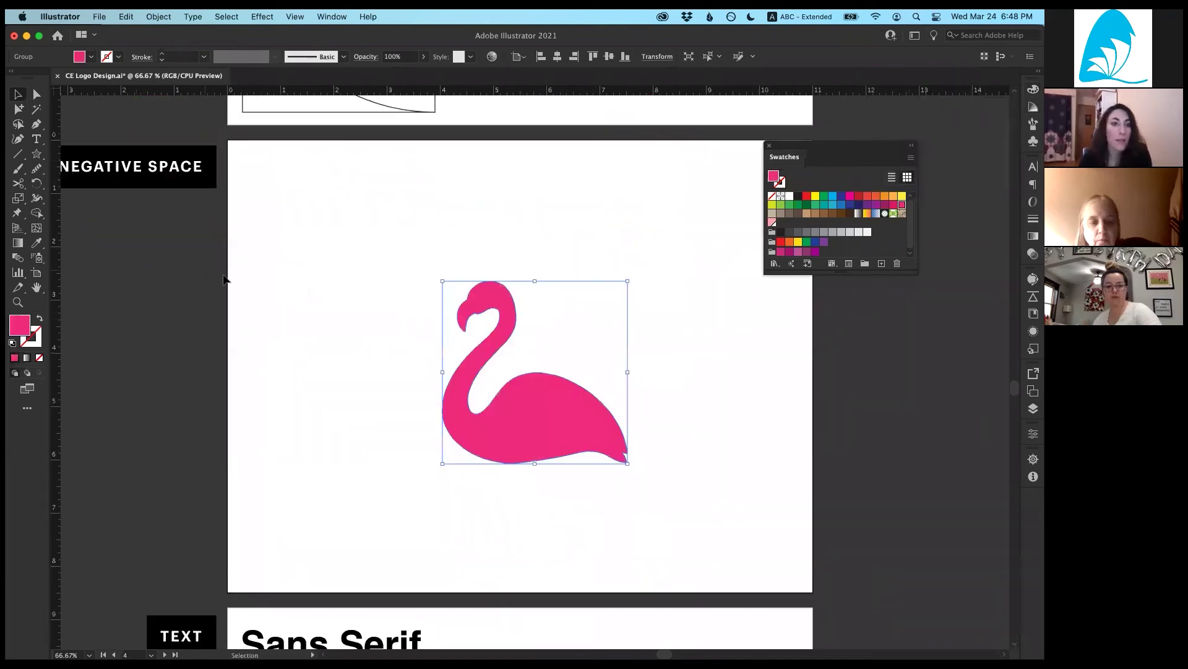
pyautogui.click(224, 280)
pyautogui.moveTo(36, 153); pyautogui.dragTo(93, 154)
pyautogui.moveTo(350, 252); pyautogui.dragTo(702, 421)
# Step: Recolour the flamingo white and bring it in front of the pink rectangle
pyautogui.click(21, 94)
pyautogui.click(539, 450)
pyautogui.press('i')
pyautogui.click(379, 523)
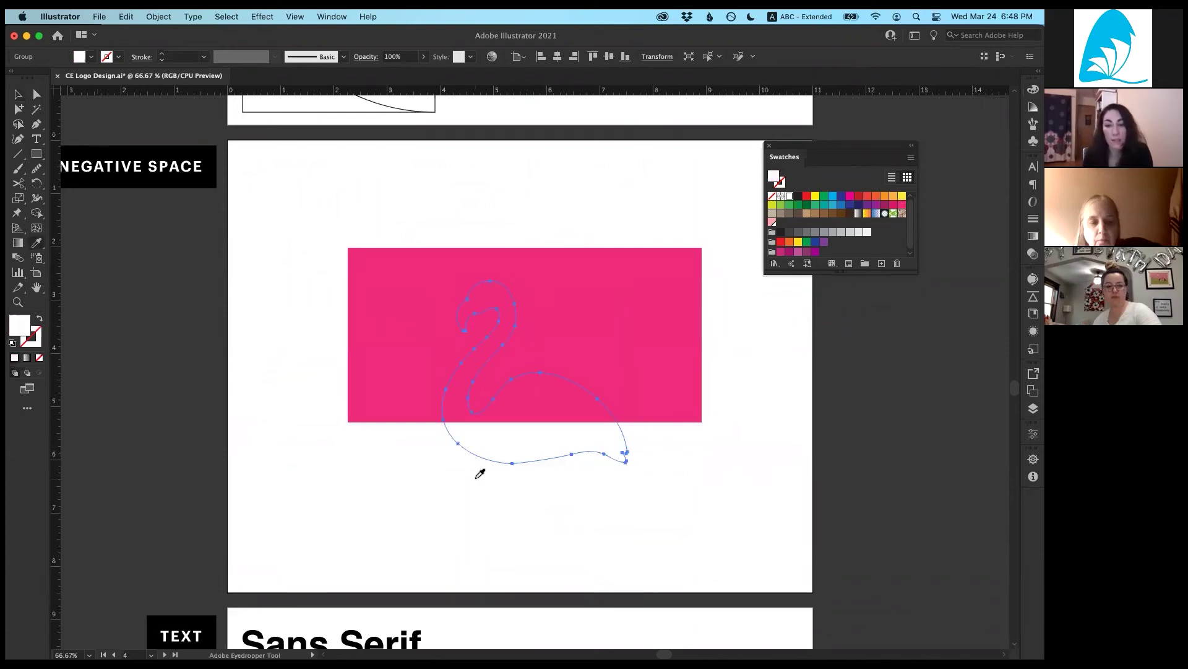
pyautogui.press('super+shift+bracketright')
pyautogui.click(18, 94)
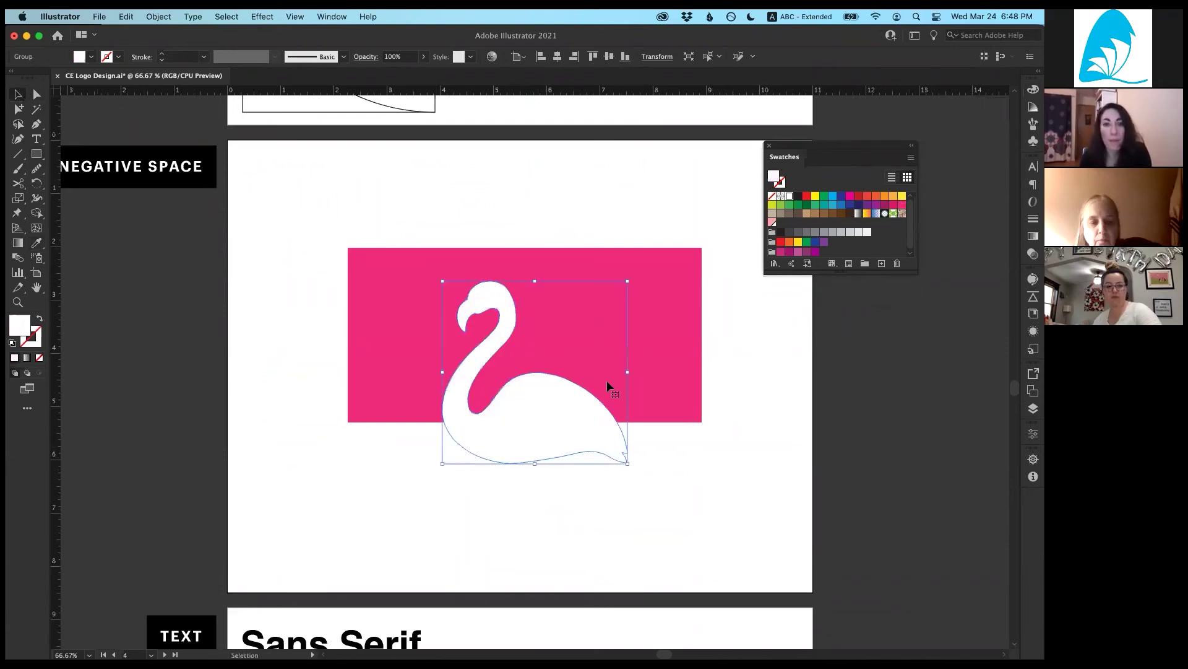
pyautogui.click(517, 471)
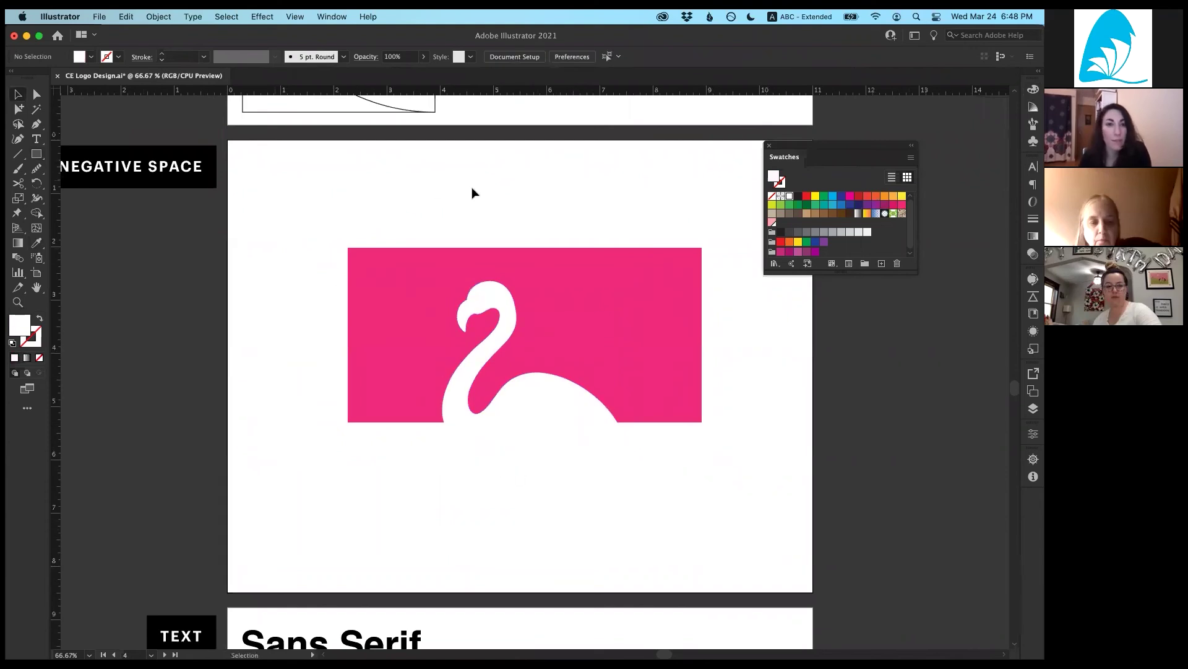
# Step: Resize the pink rectangle so its right edge cuts through the flamingo's back, leaving wide empty space in front of the beak
pyautogui.click(364, 325)
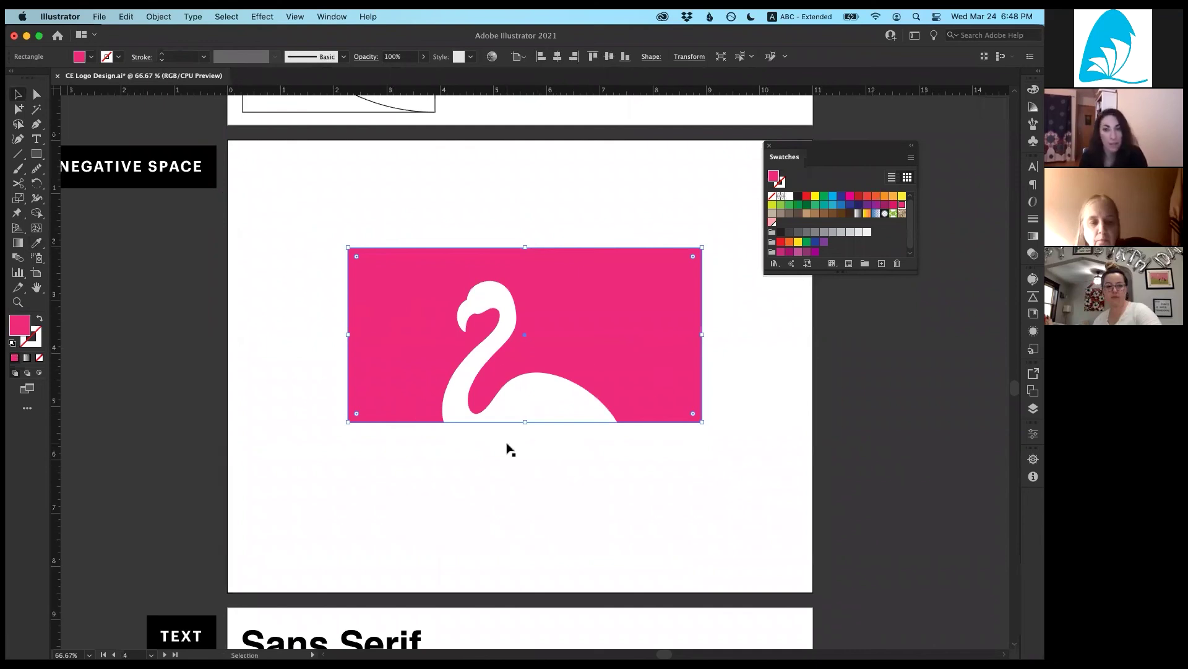
pyautogui.moveTo(525, 422)
pyautogui.mouseDown()
pyautogui.moveTo(532, 486)
pyautogui.moveTo(523, 419)
pyautogui.mouseUp()
pyautogui.moveTo(702, 328); pyautogui.dragTo(532, 341)
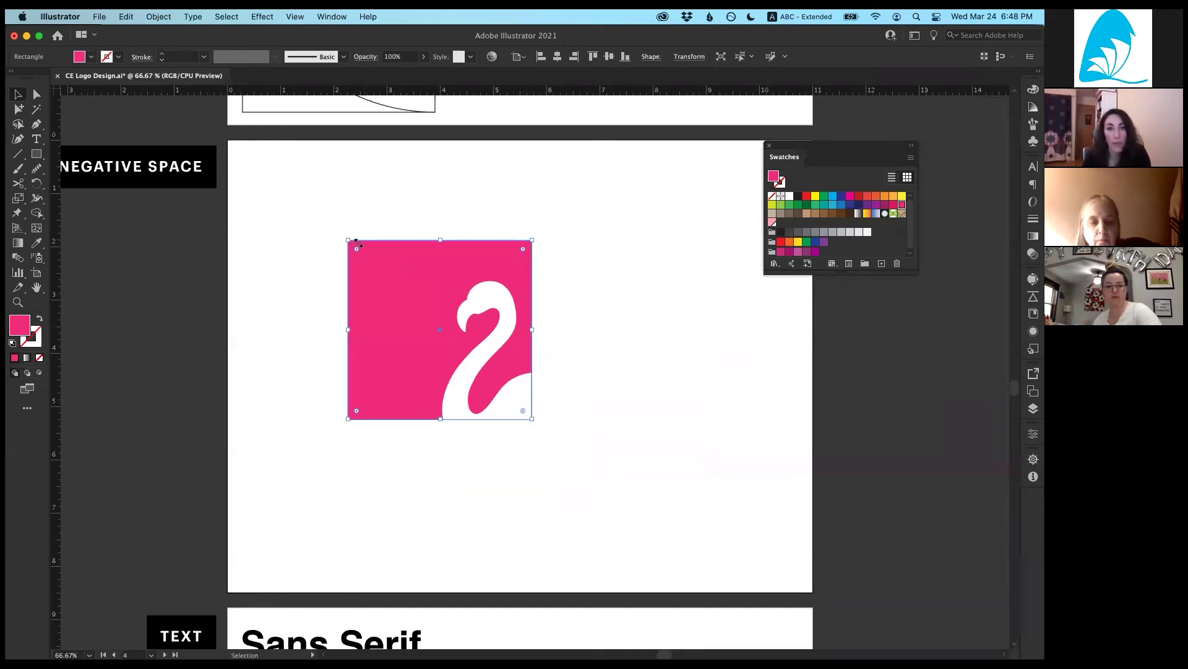
pyautogui.moveTo(382, 260); pyautogui.dragTo(269, 259)
pyautogui.moveTo(523, 414); pyautogui.dragTo(471, 143)
pyautogui.click(462, 138)
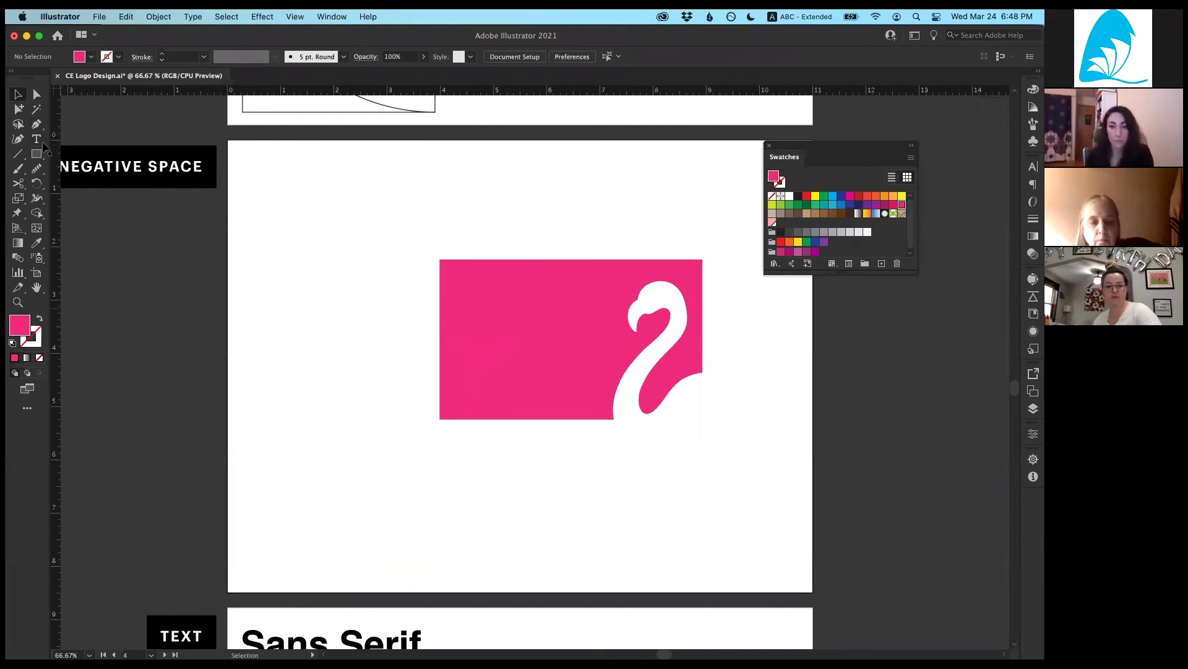
# Step: Place a copy of the pink rectangle and white flamingo beside the font samples on the Text artboard
pyautogui.moveTo(559, 455); pyautogui.dragTo(479, 336)
pyautogui.moveTo(669, 433); pyautogui.dragTo(462, 164)
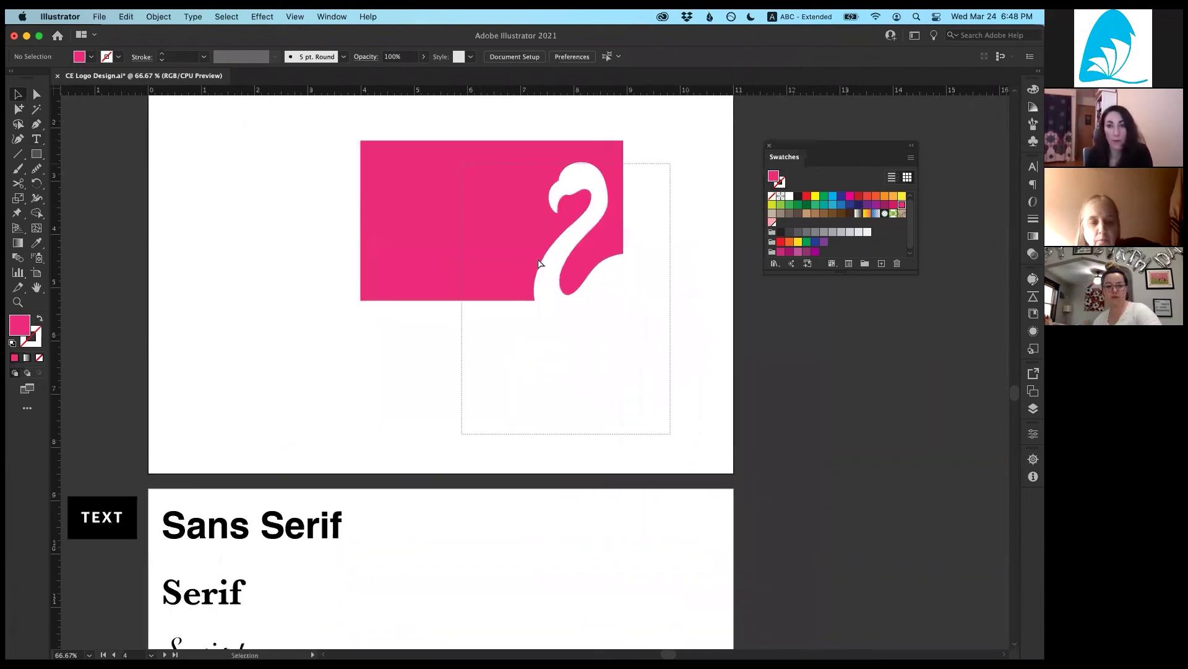
pyautogui.moveTo(540, 307); pyautogui.dragTo(522, 243)
pyautogui.press('super+v')
pyautogui.moveTo(486, 414)
pyautogui.mouseDown()
pyautogui.moveTo(500, 274)
pyautogui.moveTo(485, 398)
pyautogui.moveTo(507, 403)
pyautogui.moveTo(489, 402)
pyautogui.mouseUp()
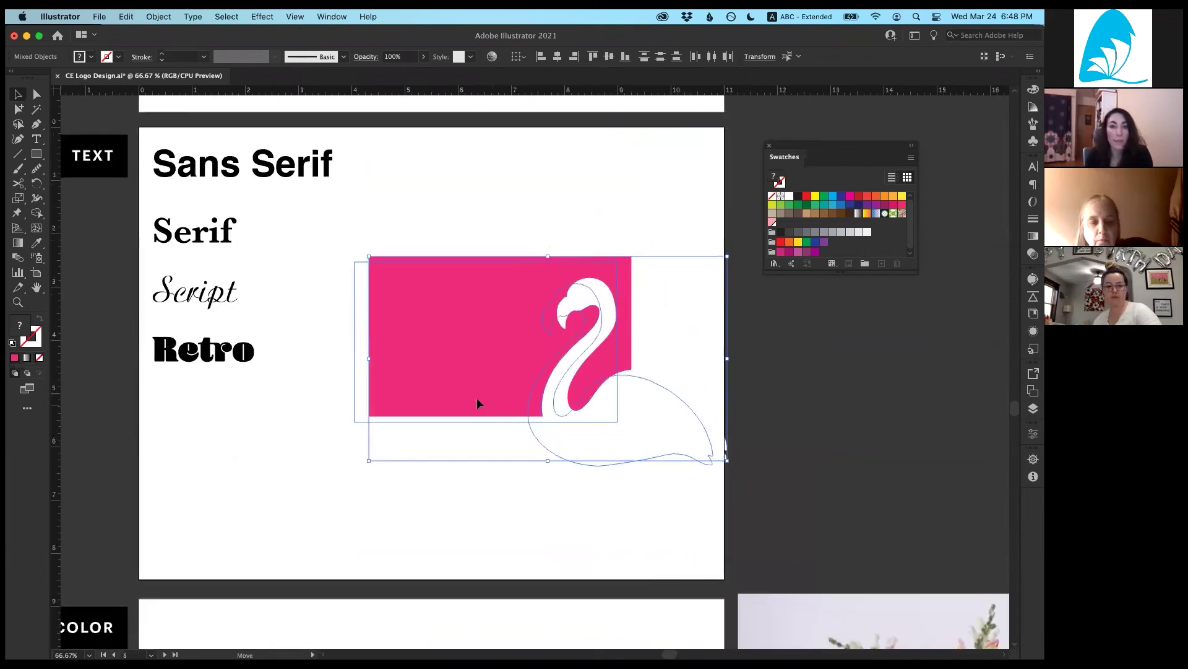
pyautogui.click(305, 229)
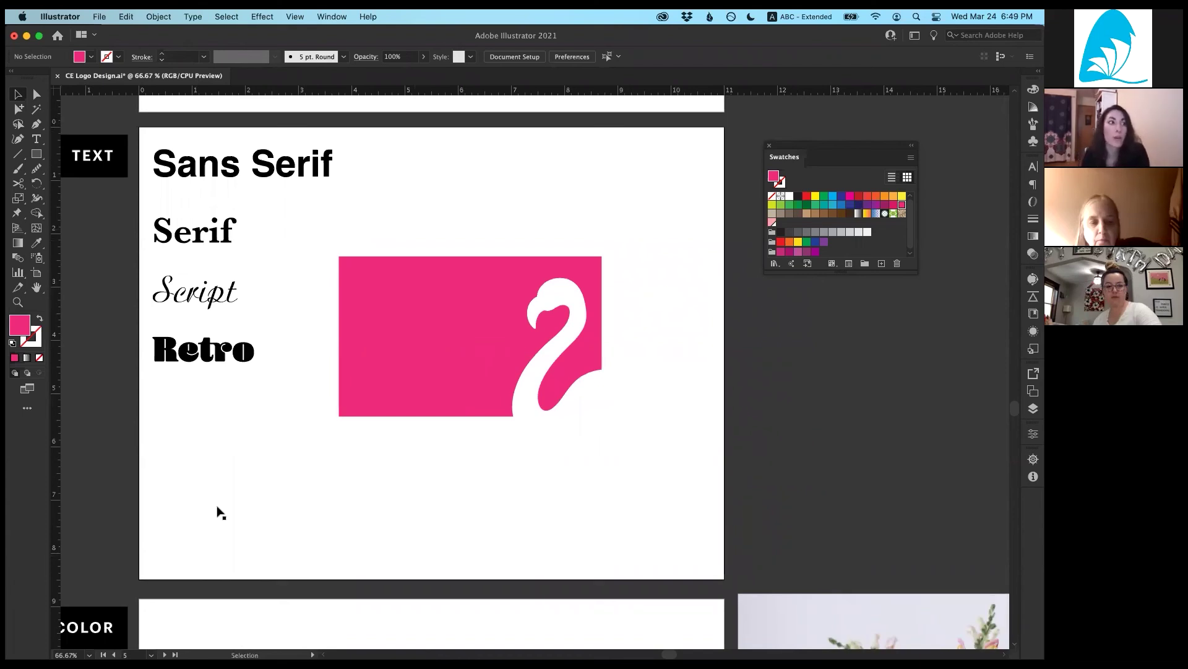
# Step: Place a copy of the Sans Serif sample on the pink rectangle and change its text to FLAMINGO
pyautogui.click(255, 187)
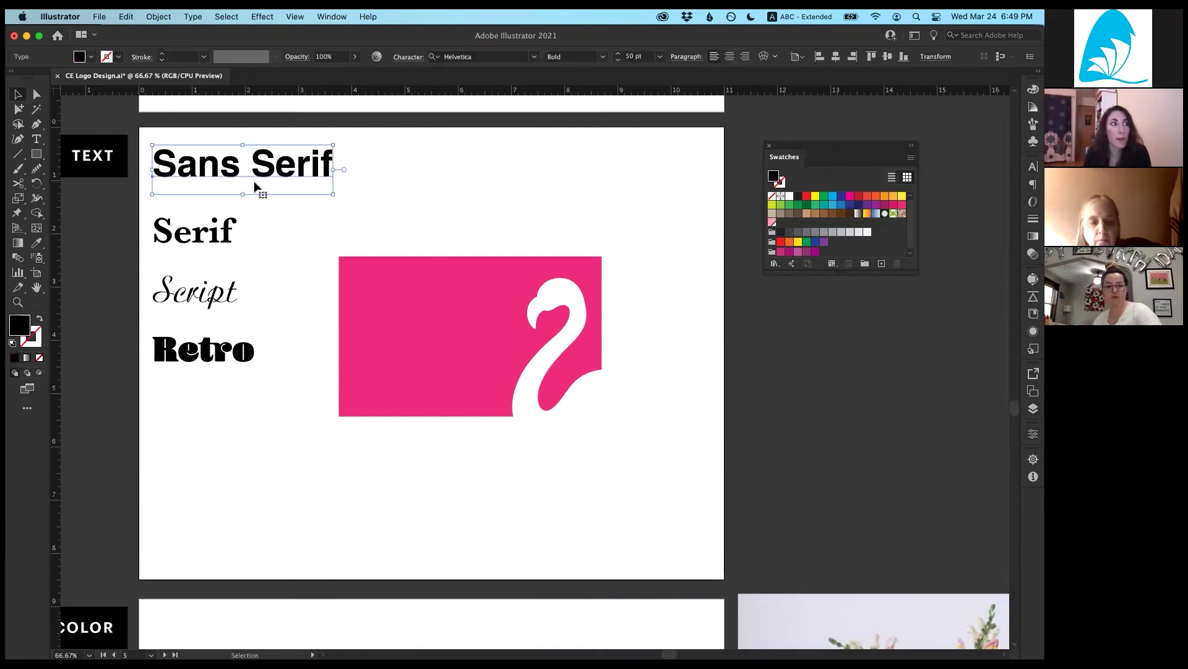
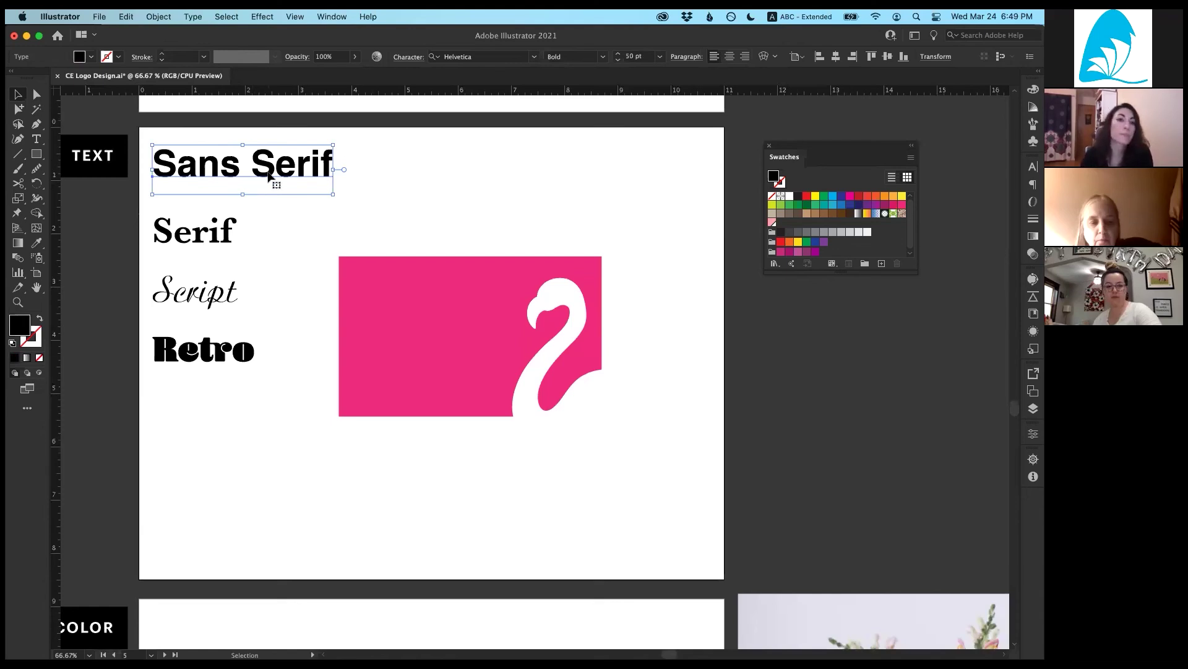
pyautogui.moveTo(273, 179); pyautogui.dragTo(455, 354)
pyautogui.doubleClick(402, 352)
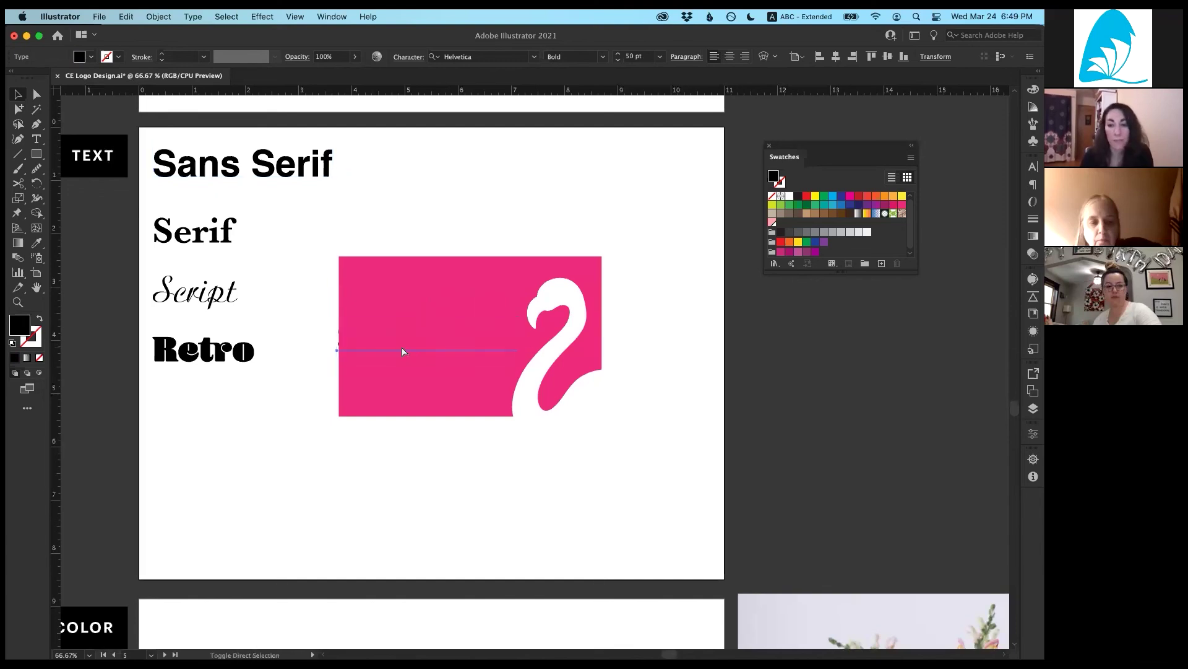
pyautogui.press('super+a')
pyautogui.write('FLAMINGPO')
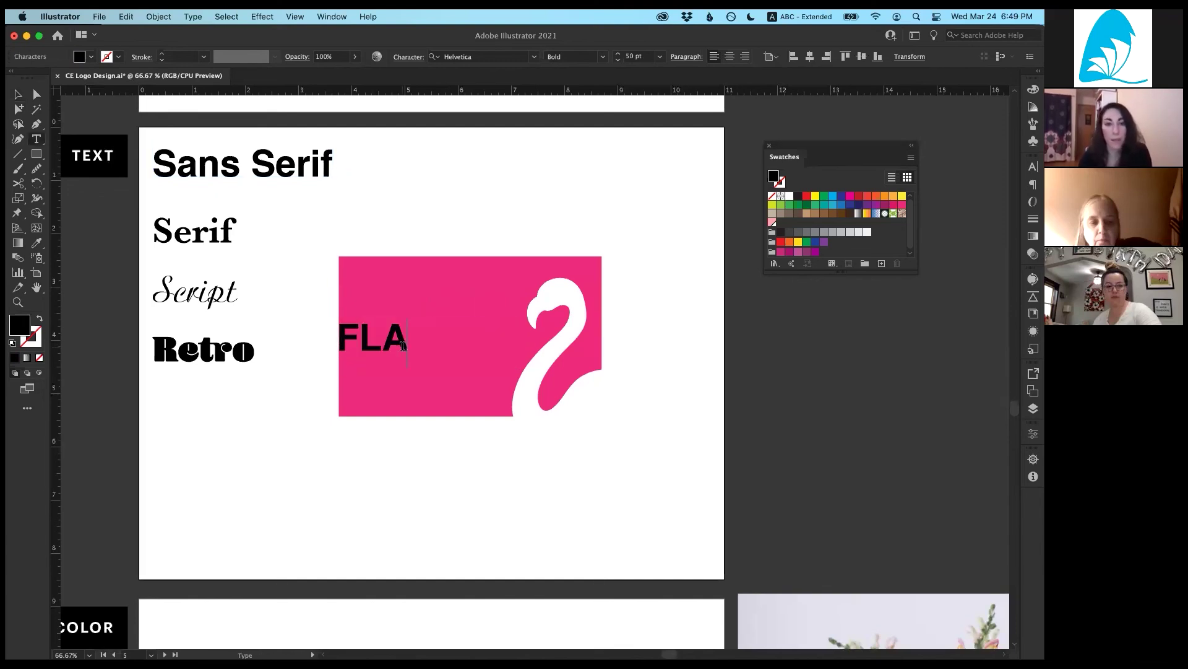
pyautogui.press('BackSpace')
pyautogui.press('BackSpace')
pyautogui.write('O')
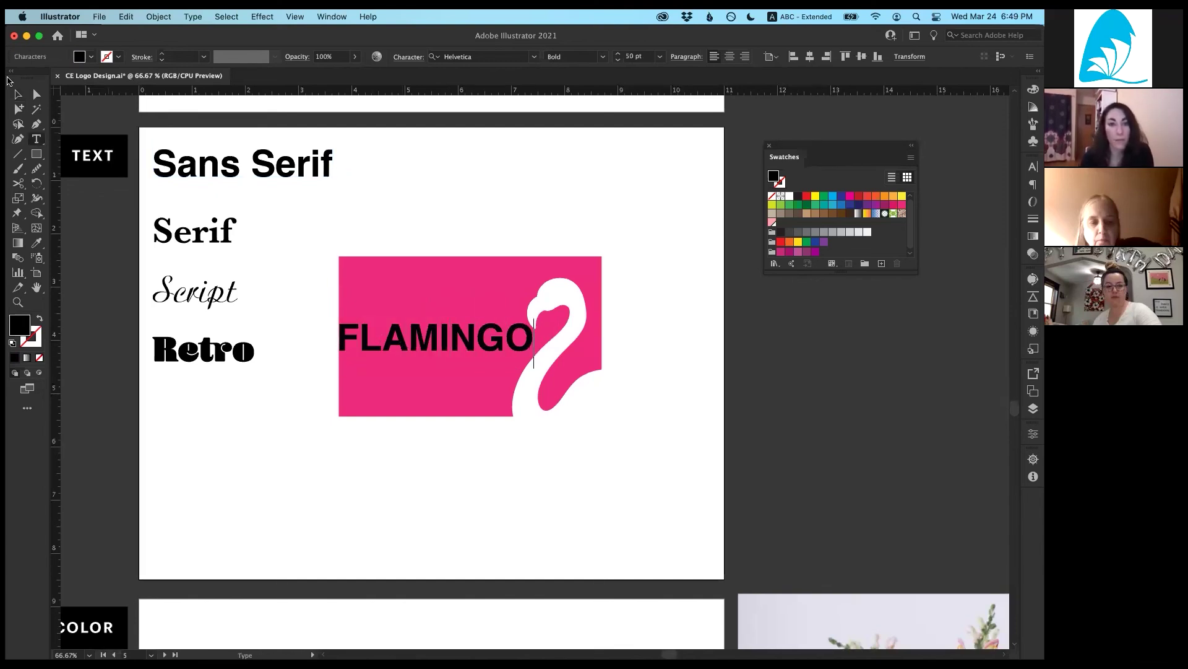
# Step: Move the FLAMINGO text to the upper-left corner of the pink rectangle
pyautogui.click(17, 95)
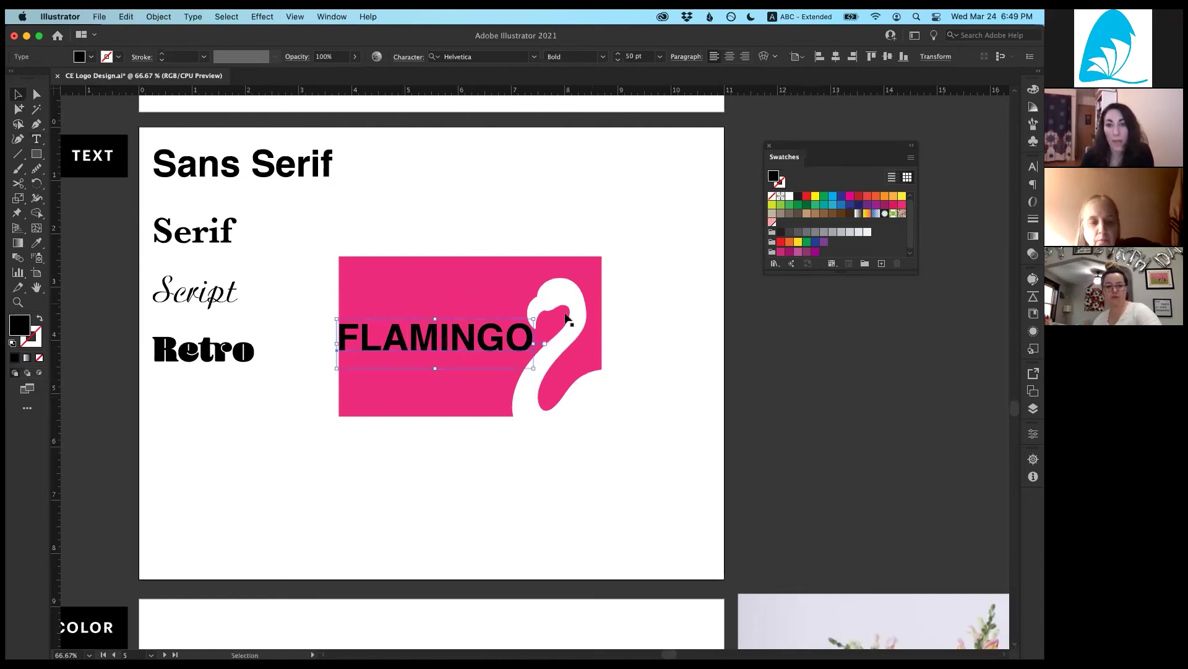
pyautogui.moveTo(408, 348); pyautogui.dragTo(409, 277)
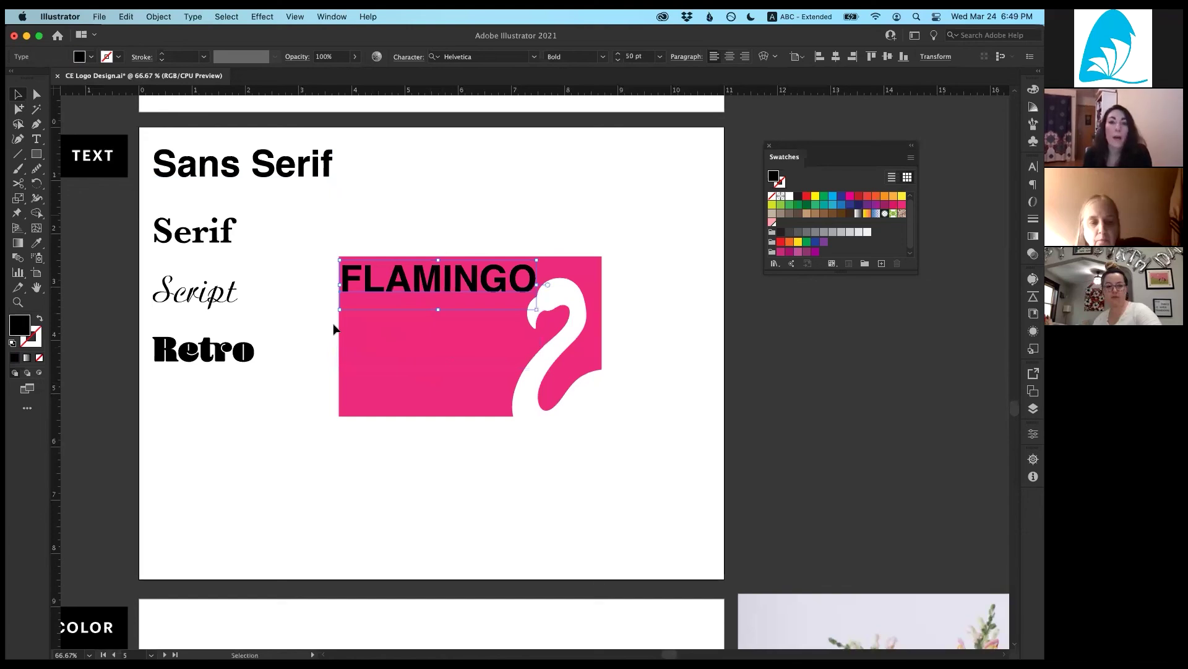
pyautogui.press('super+equal')
pyautogui.press('super+equal')
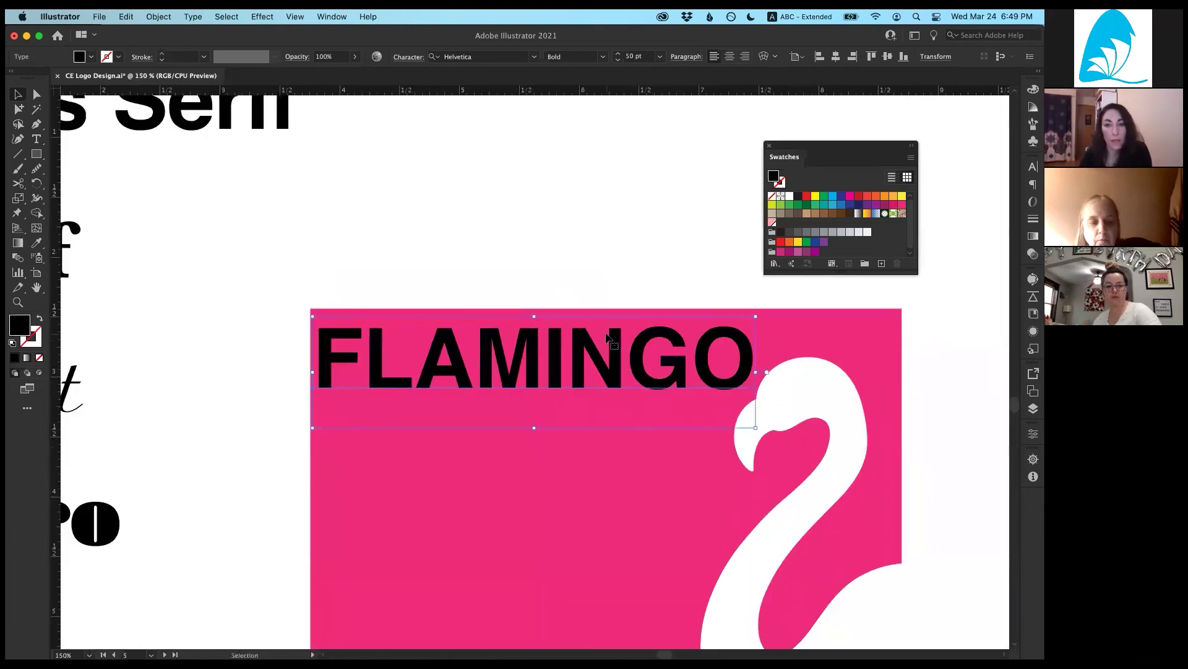
pyautogui.scroll(-2, 557, 334)
pyautogui.hscroll(3, 557, 334)
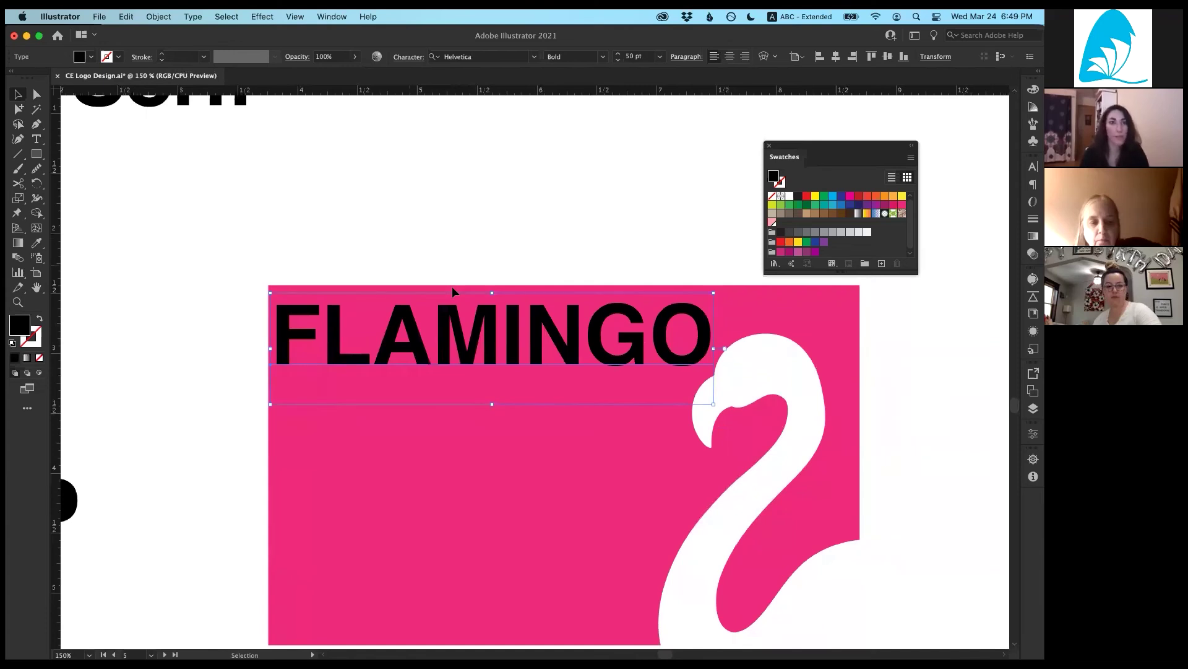
# Step: Try replacing the FLAMINGO text with "aaaaaa" and undo the change
pyautogui.tripleClick(359, 327)
pyautogui.write('aaaaaa')
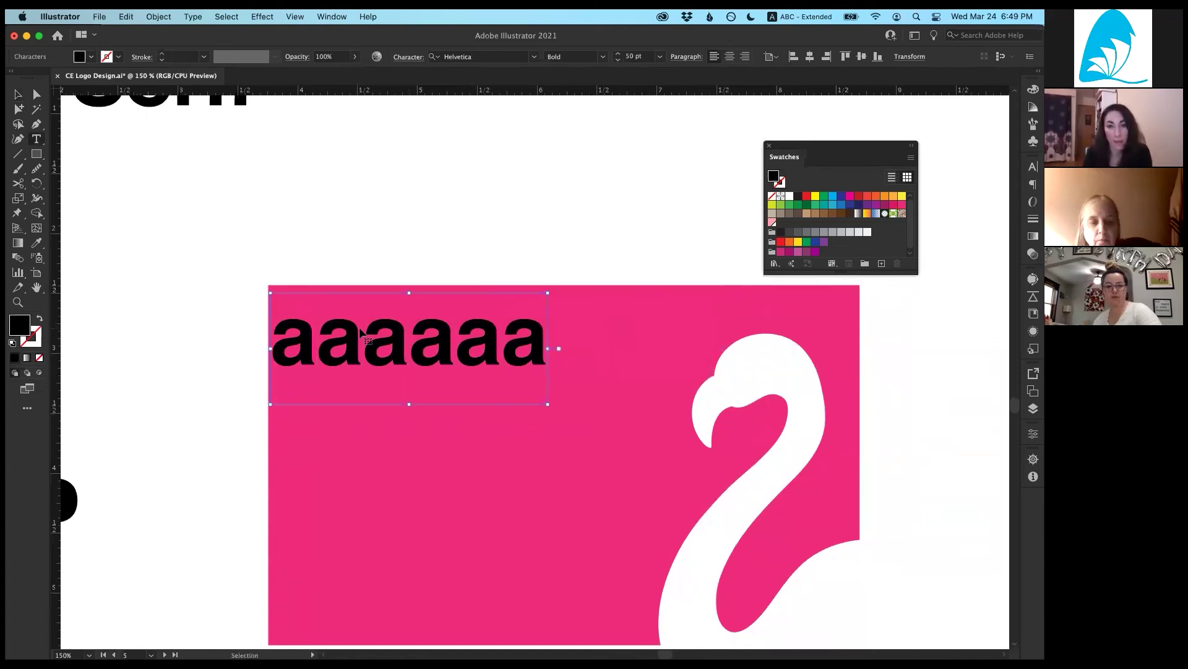
pyautogui.press('super+z')
pyautogui.press('super+shift+a')
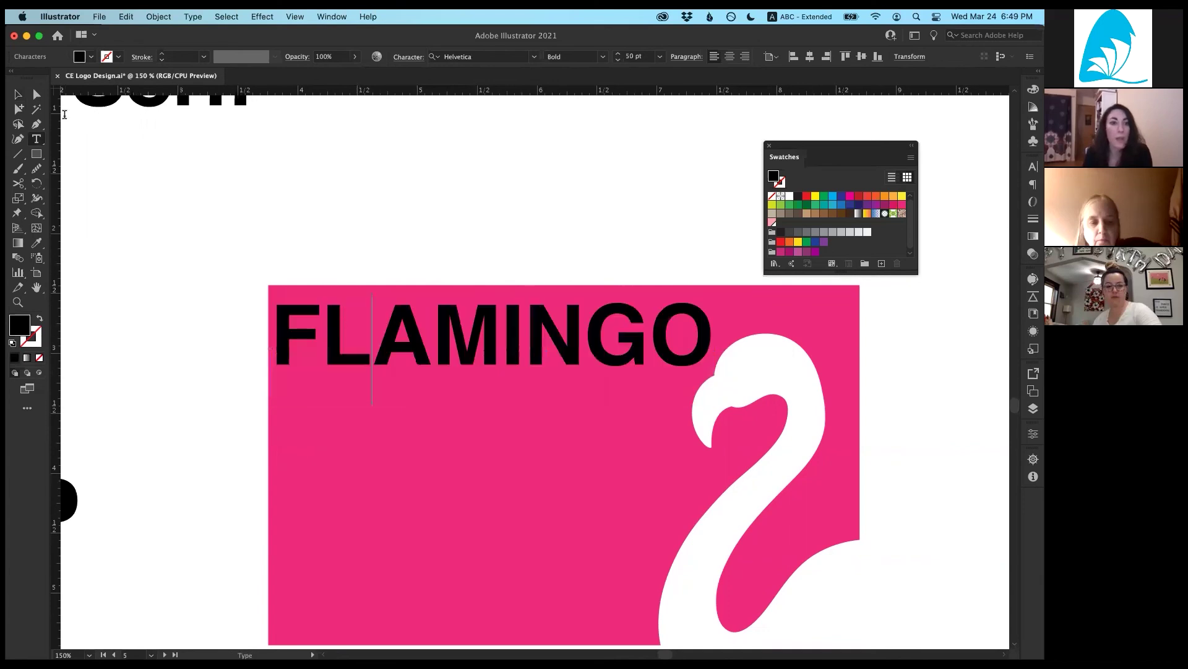
pyautogui.press('Escape')
pyautogui.click(17, 96)
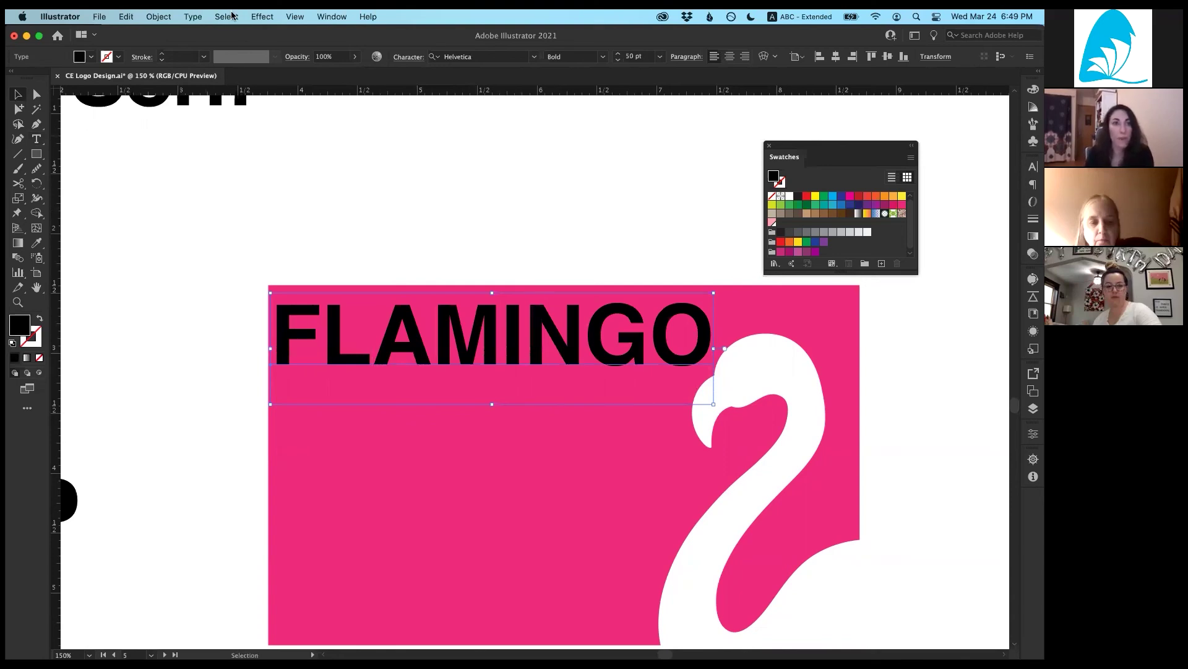
# Step: Try converting the FLAMINGO text on the pink rectangle to outlines
pyautogui.click(203, 16)
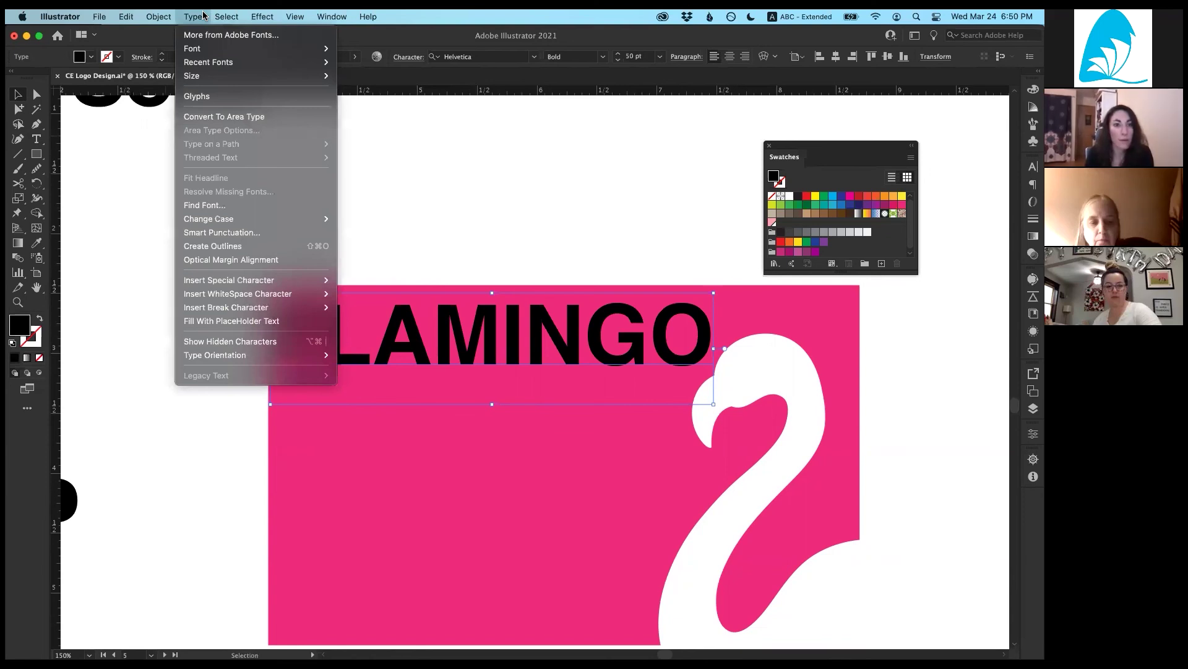
pyautogui.moveTo(177, 14)
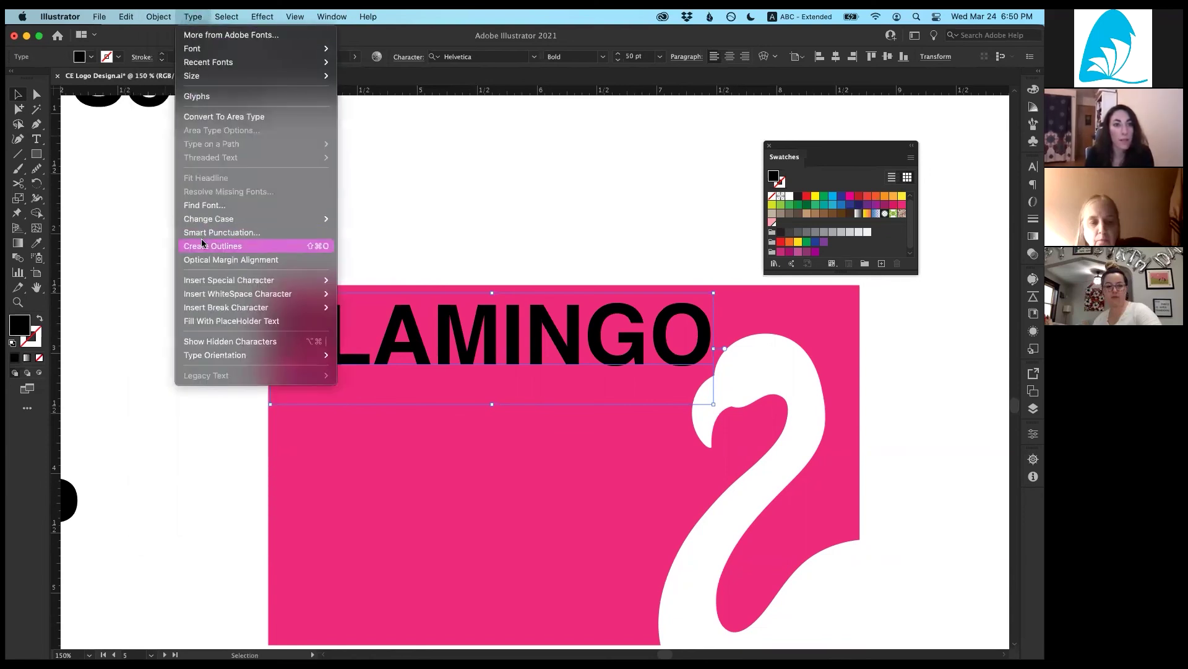
pyautogui.click(242, 246)
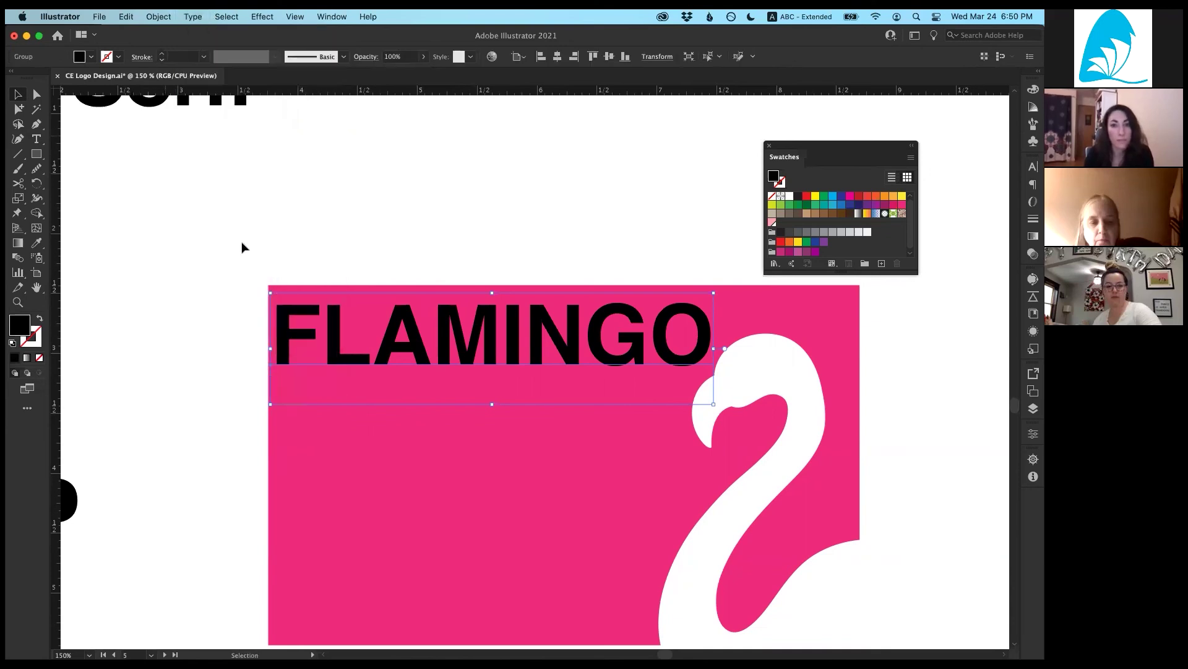
pyautogui.click(525, 301)
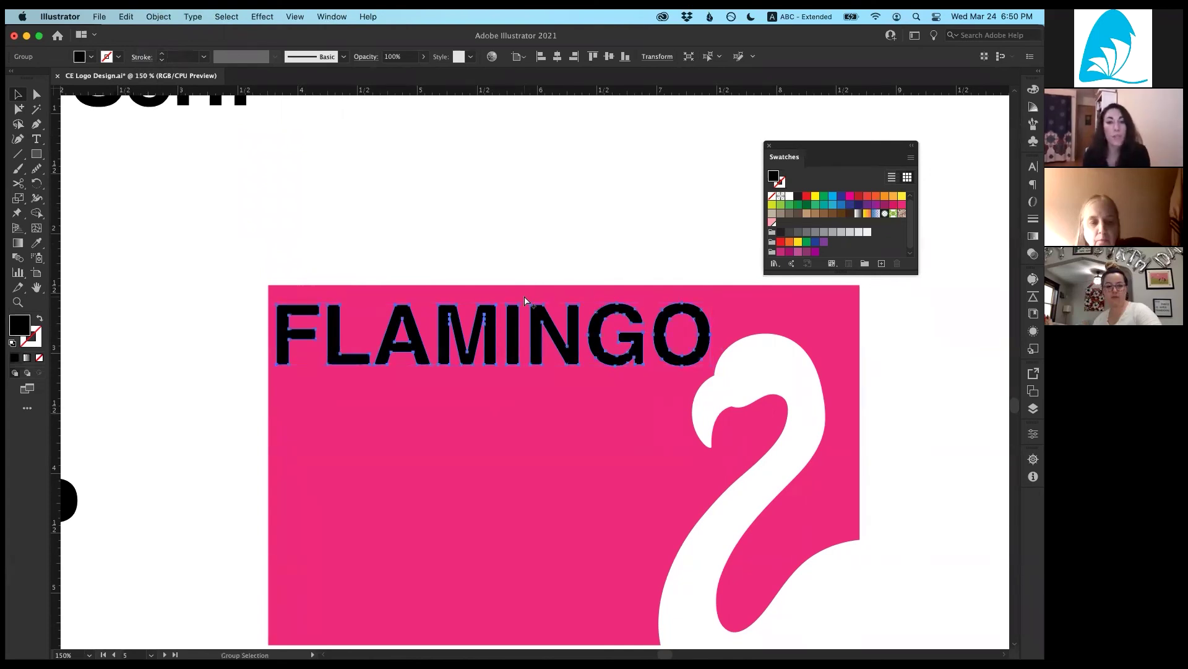
# Step: Place an editable copy of the FLAMINGO text above the pink rectangle and convert the text on the rectangle to outlines
pyautogui.moveTo(489, 220); pyautogui.dragTo(525, 139)
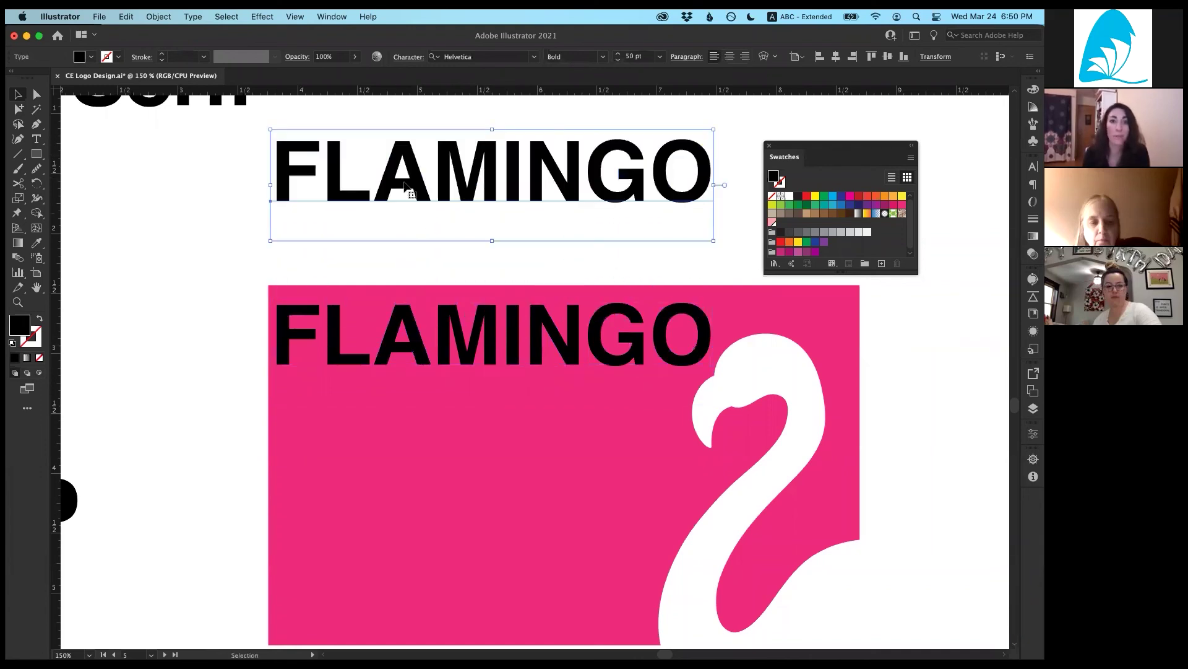
pyautogui.click(497, 355)
pyautogui.click(207, 16)
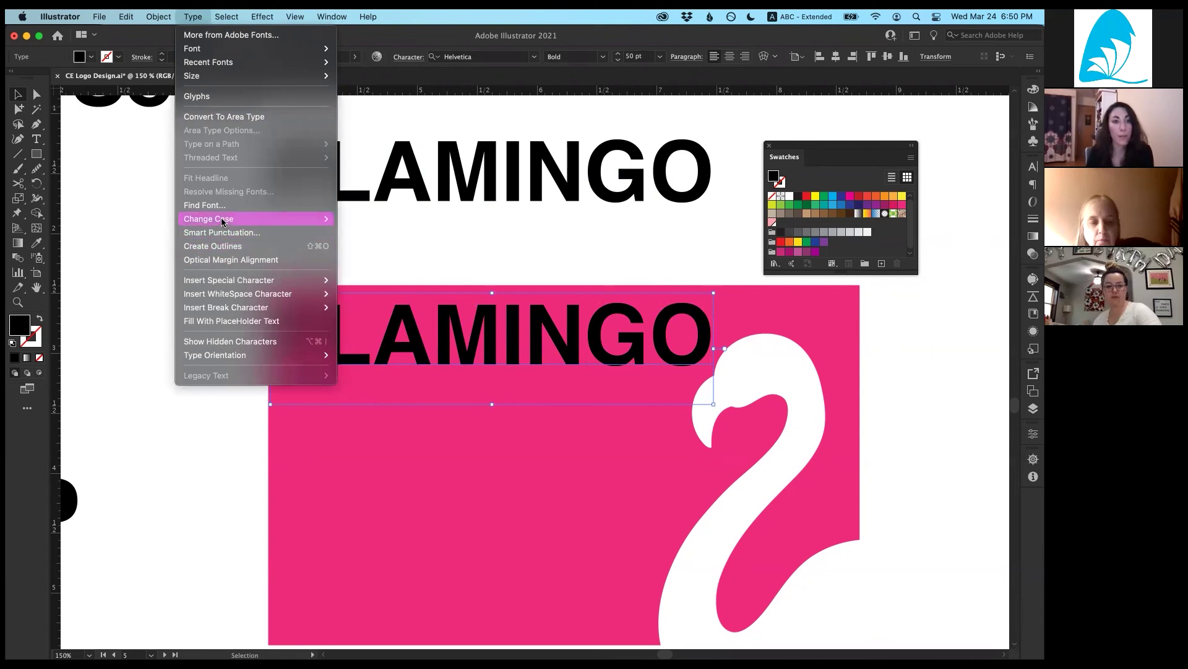
pyautogui.click(224, 247)
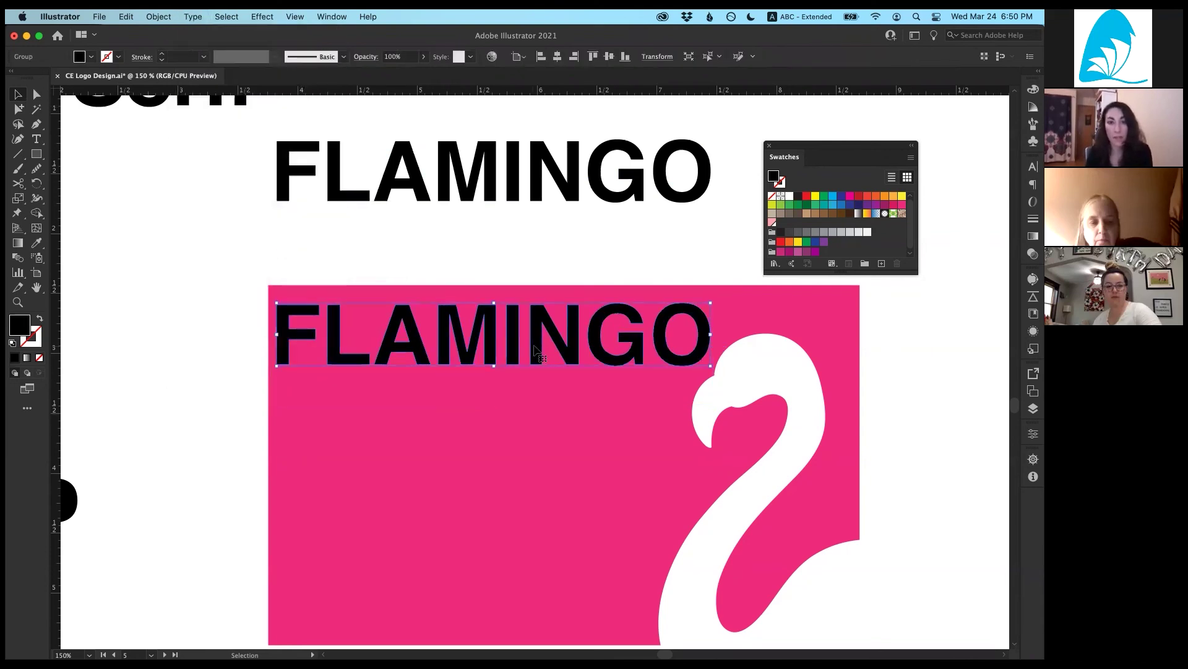
pyautogui.click(322, 434)
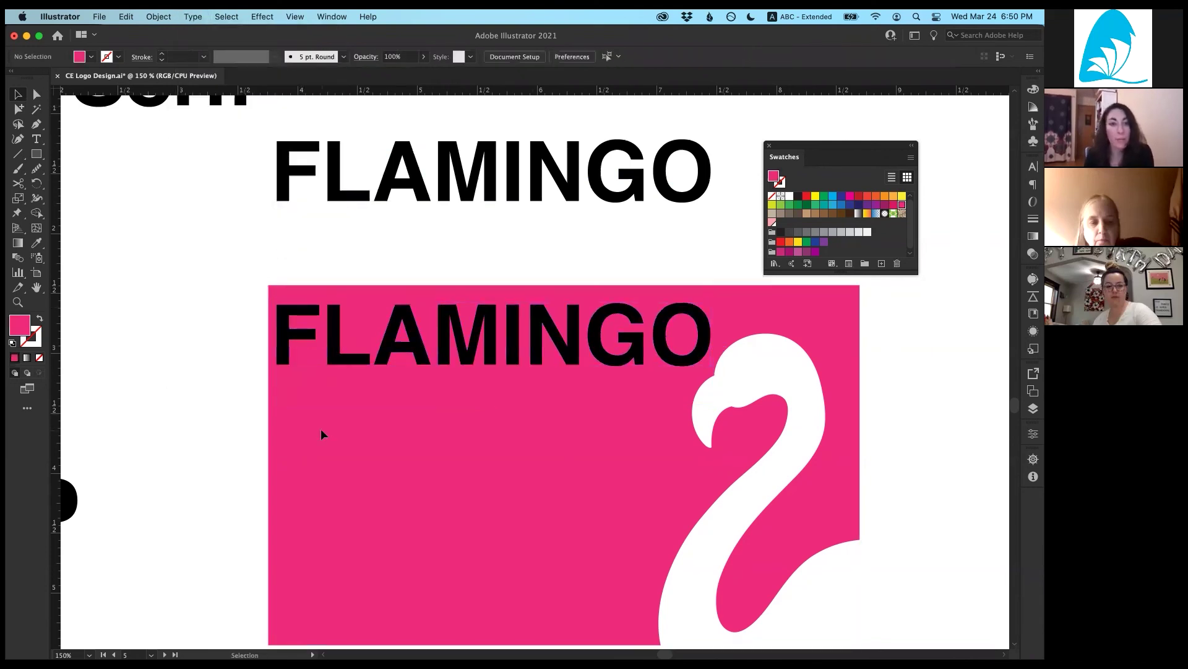
# Step: Stretch the stem of the outlined letter F down to the lower edge of the pink rectangle
pyautogui.click(37, 95)
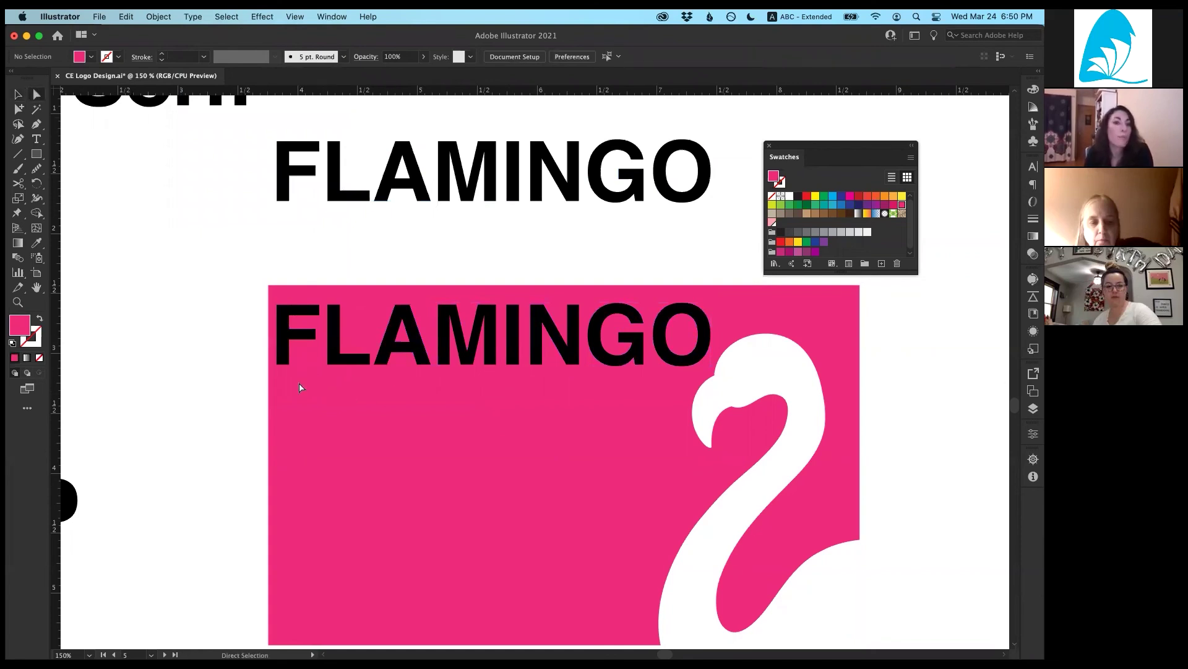
pyautogui.moveTo(255, 368); pyautogui.dragTo(282, 353)
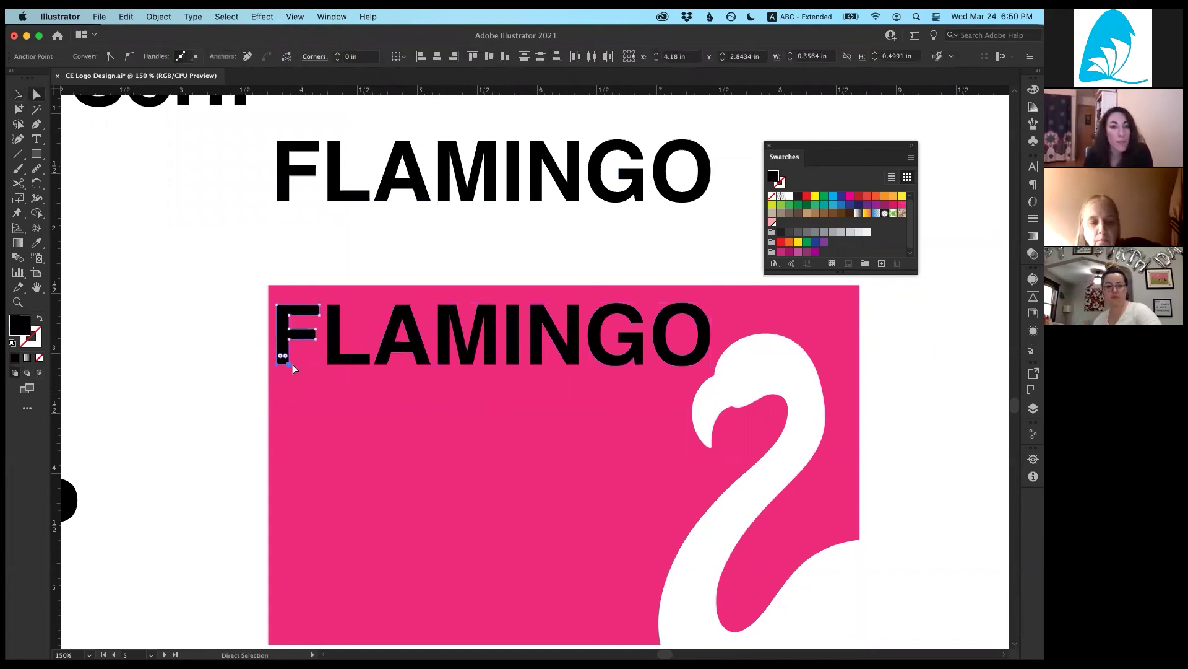
pyautogui.scroll(-3, 282, 353)
pyautogui.moveTo(274, 278); pyautogui.dragTo(277, 561)
pyautogui.click(298, 582)
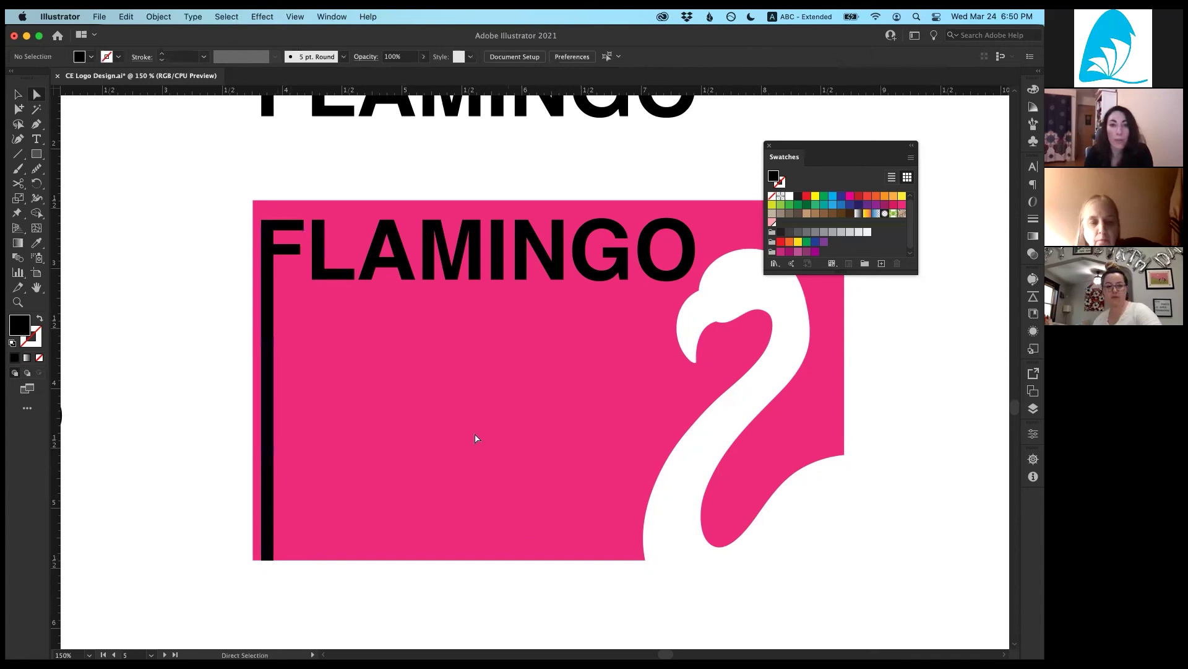
# Step: Lower the foot of the outlined L beneath the other letters and extend it toward the beak, about 2.95 in wide and 0.79 in high
pyautogui.moveTo(292, 259); pyautogui.dragTo(357, 303)
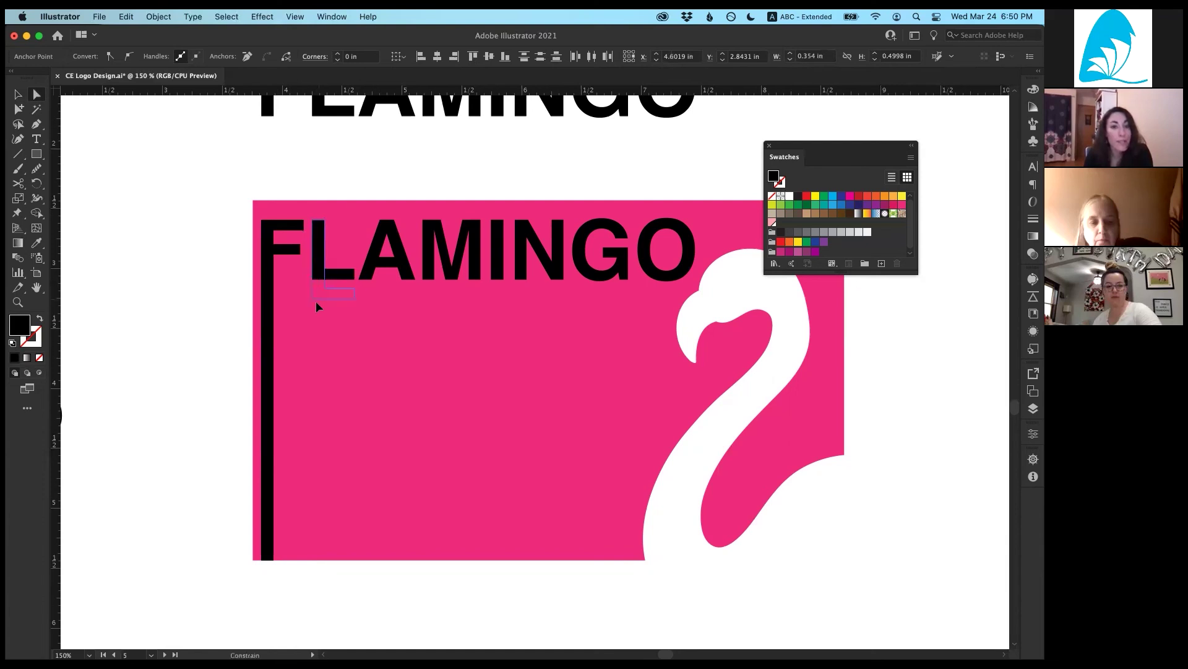
pyautogui.moveTo(339, 277); pyautogui.dragTo(663, 310)
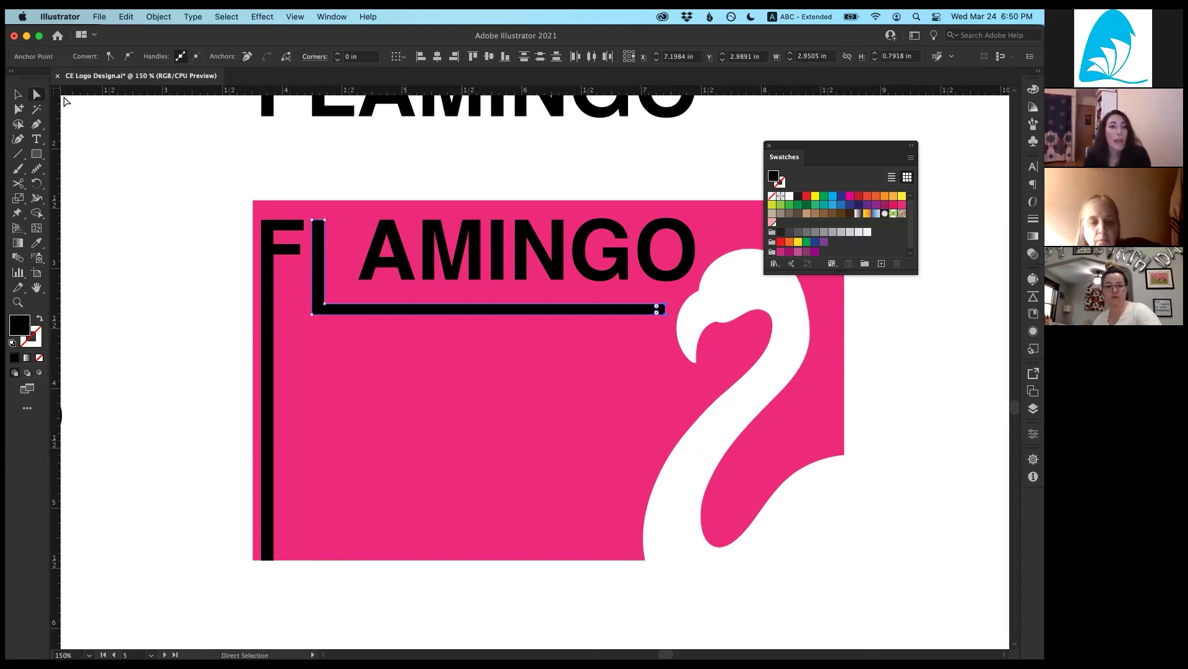
# Step: Undo the extended foot of the letter L and the stretched stem of the letter F in the outlined lettering
pyautogui.click(18, 94)
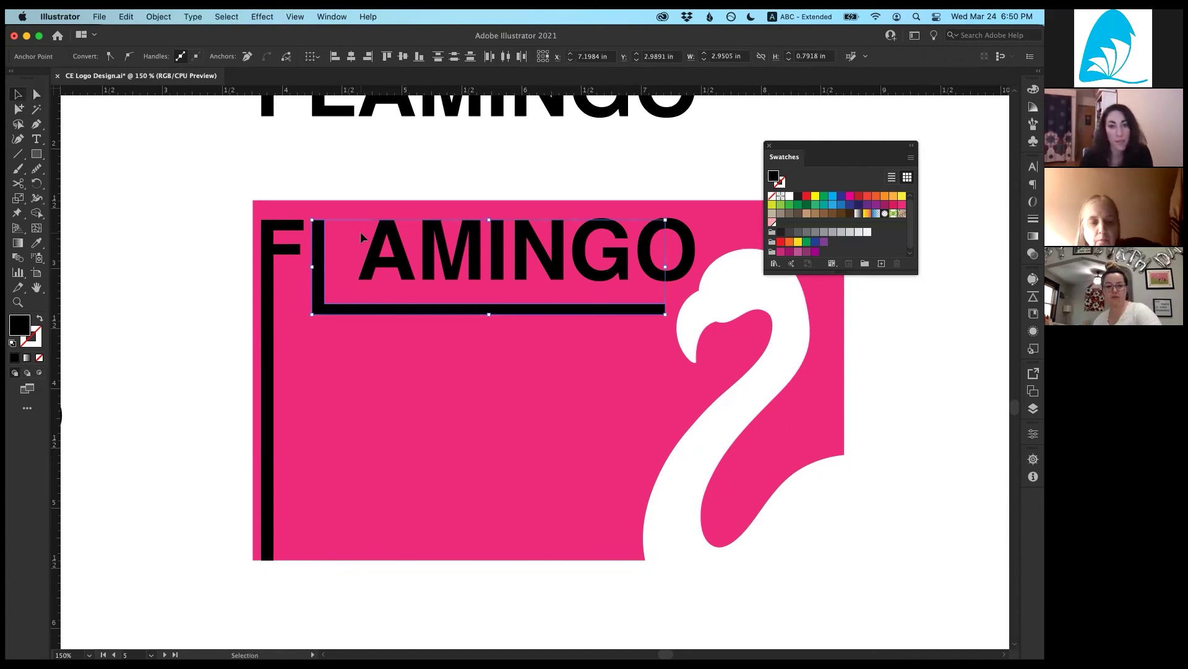
pyautogui.press('super+z')
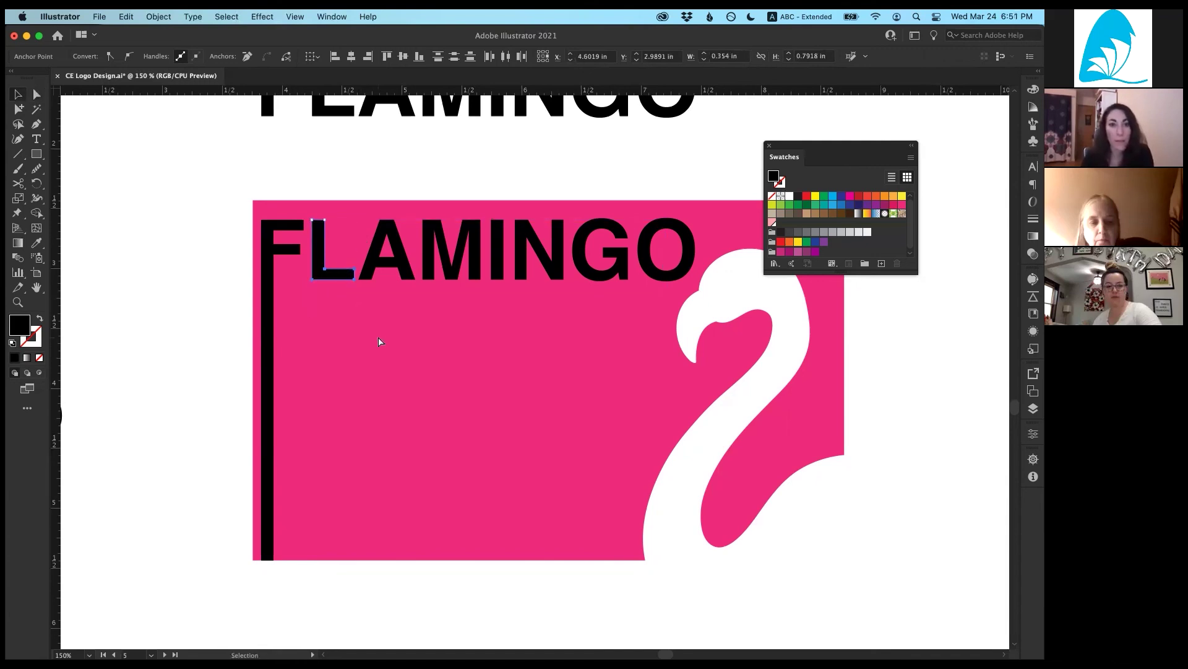
pyautogui.press('super+z')
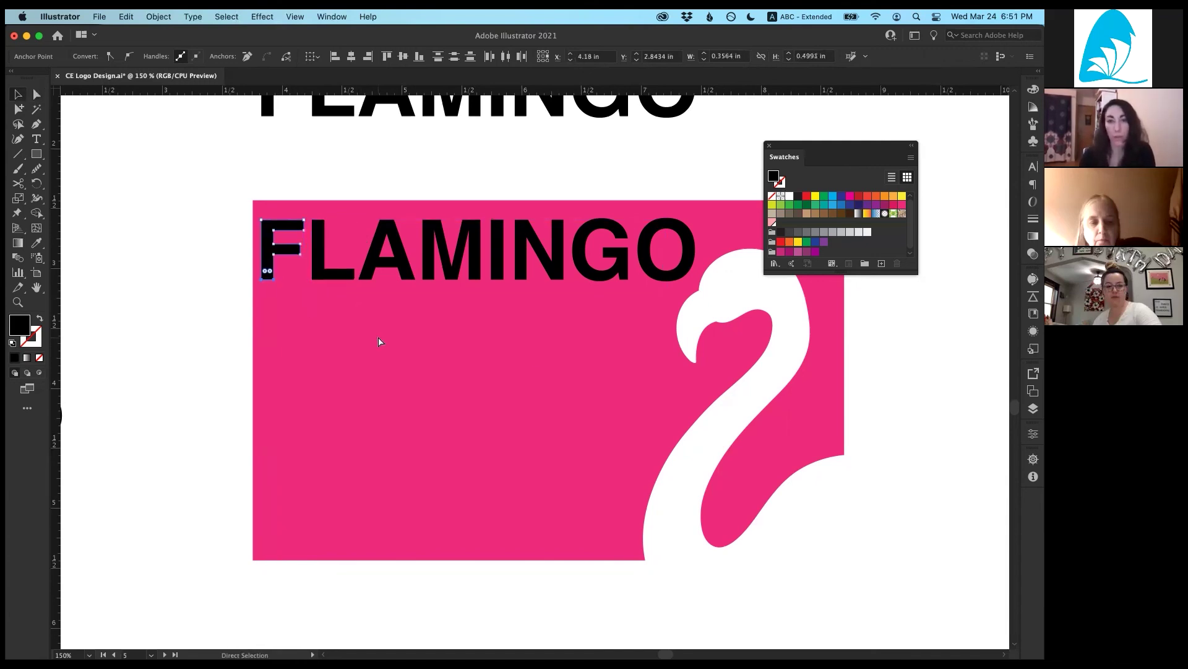
# Step: Fill the outlined FLAMINGO lettering on the pink rectangle with the lightest grey swatch
pyautogui.press('super+equal')
pyautogui.moveTo(454, 358); pyautogui.dragTo(227, 361)
pyautogui.press('v')
pyautogui.click(488, 345)
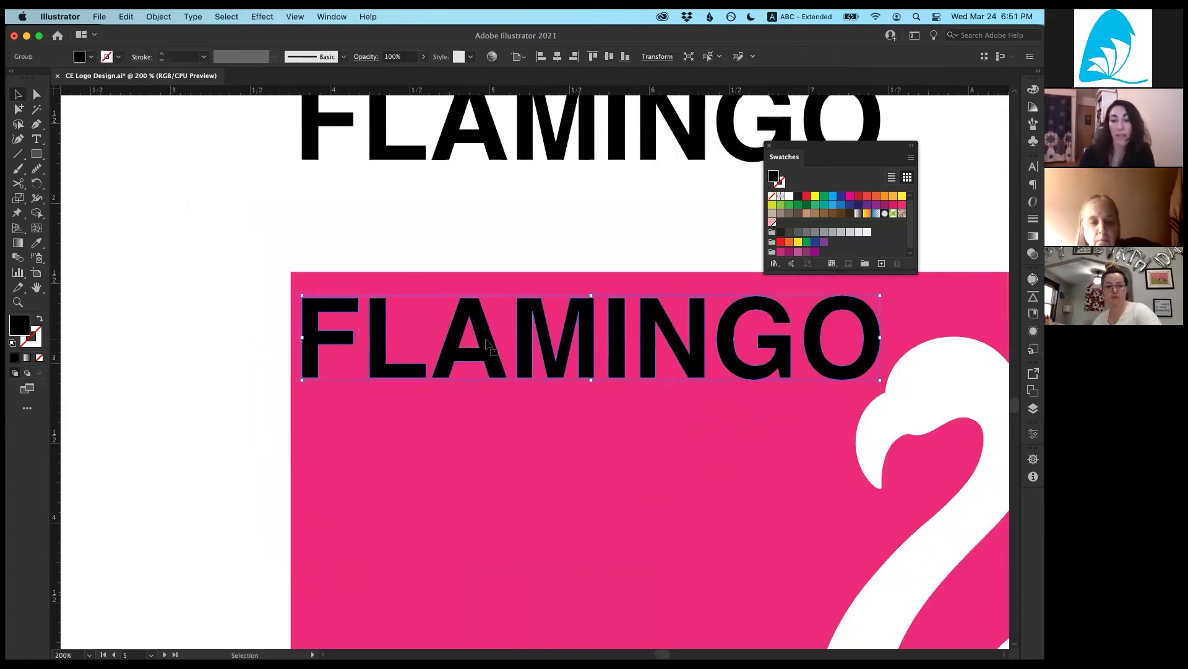
pyautogui.press('super+minus')
pyautogui.press('super+minus')
pyautogui.press('super+minus')
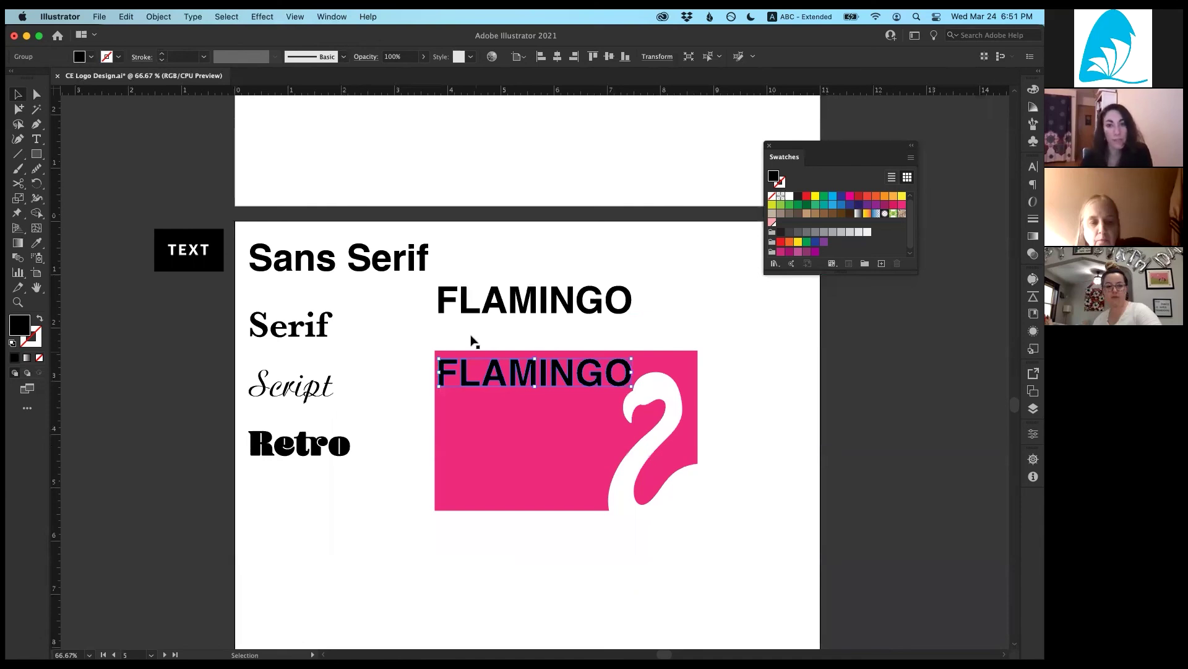
pyautogui.click(475, 315)
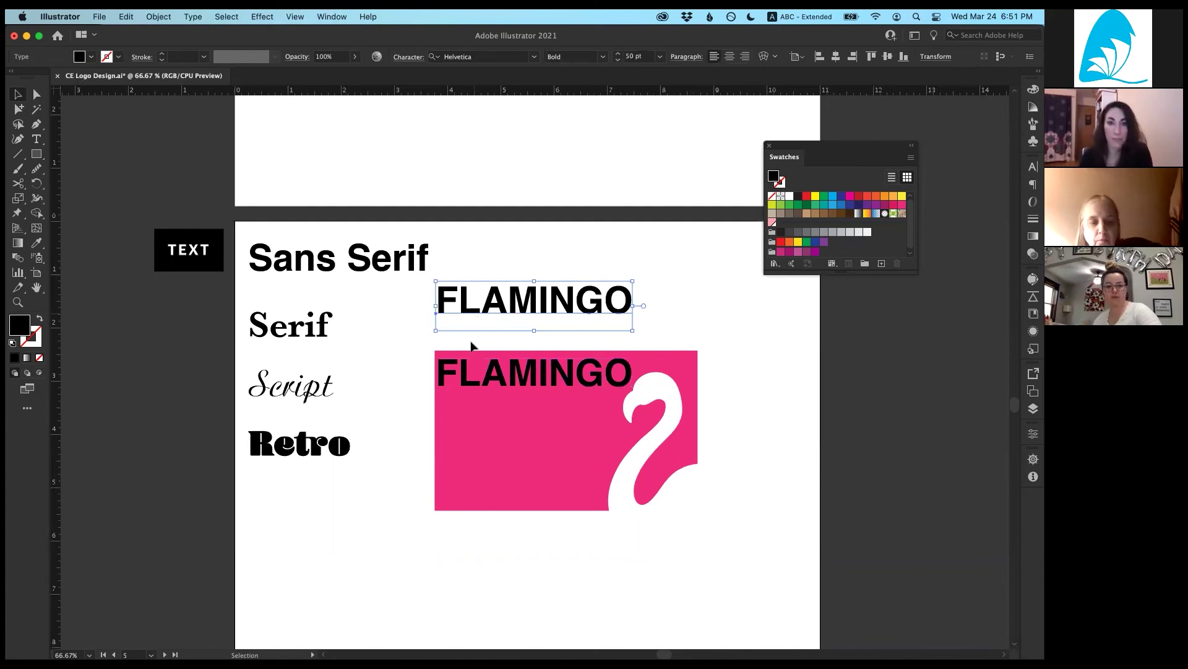
pyautogui.click(537, 366)
pyautogui.click(868, 232)
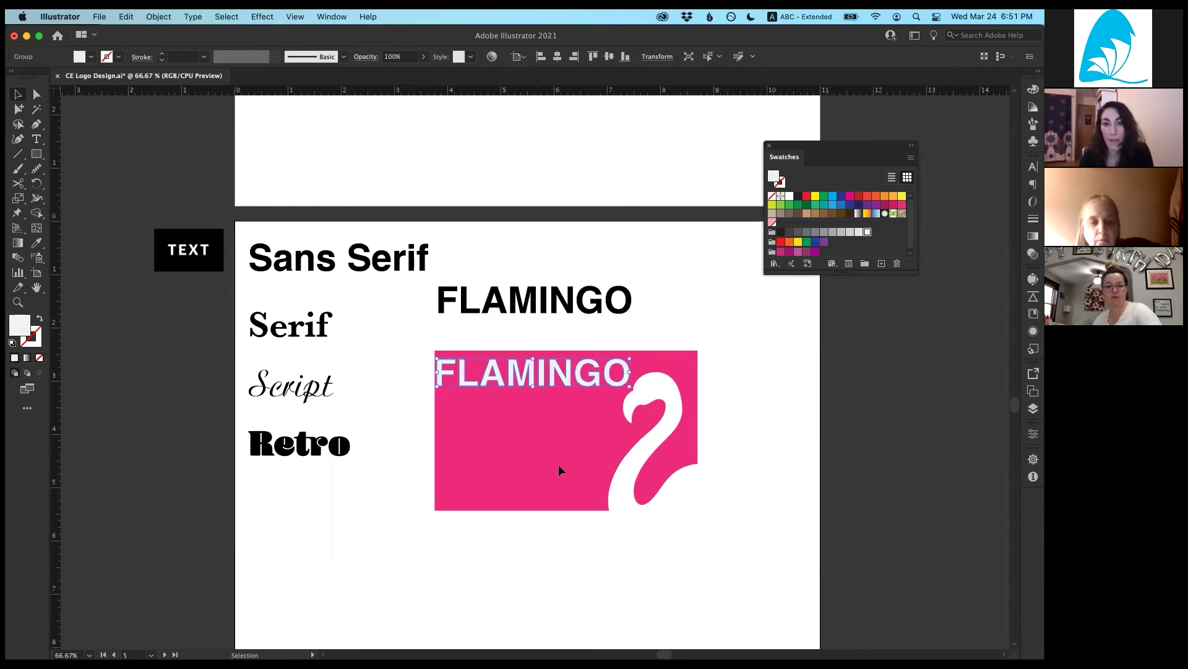
pyautogui.click(585, 536)
# Step: Trim away the part of the white flamingo outside the pink rectangle with the Shape Builder tool
pyautogui.click(679, 493)
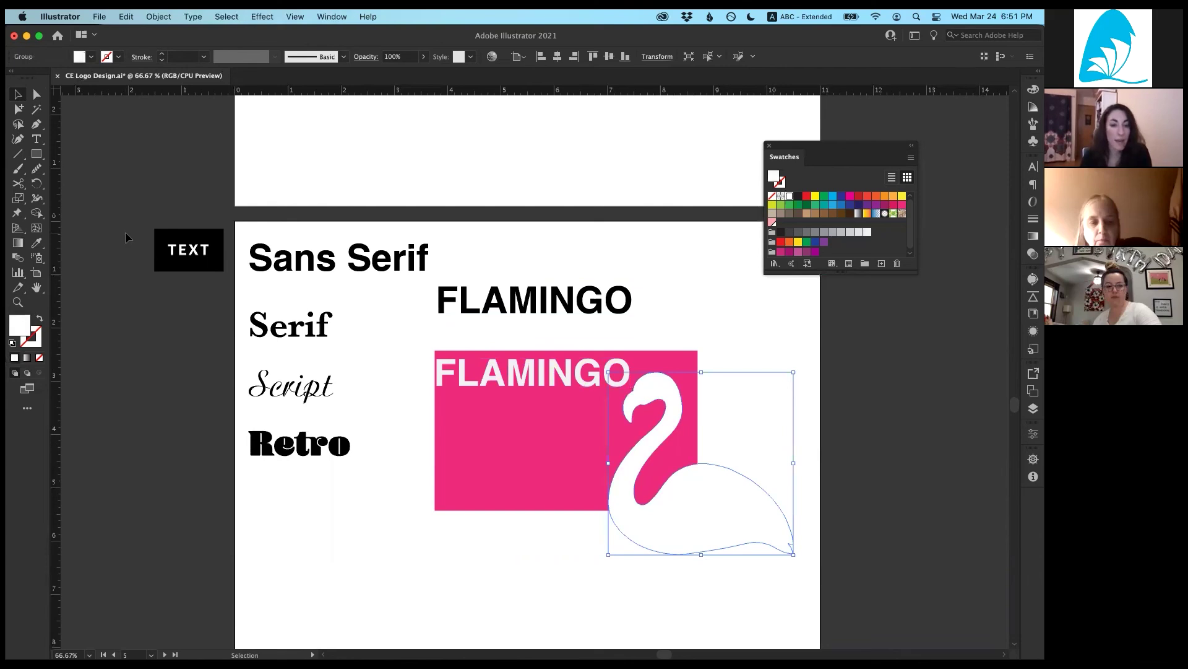
pyautogui.click(451, 401)
pyautogui.click(682, 503)
pyautogui.keyDown('shift'); pyautogui.click(521, 472); pyautogui.keyUp('shift')
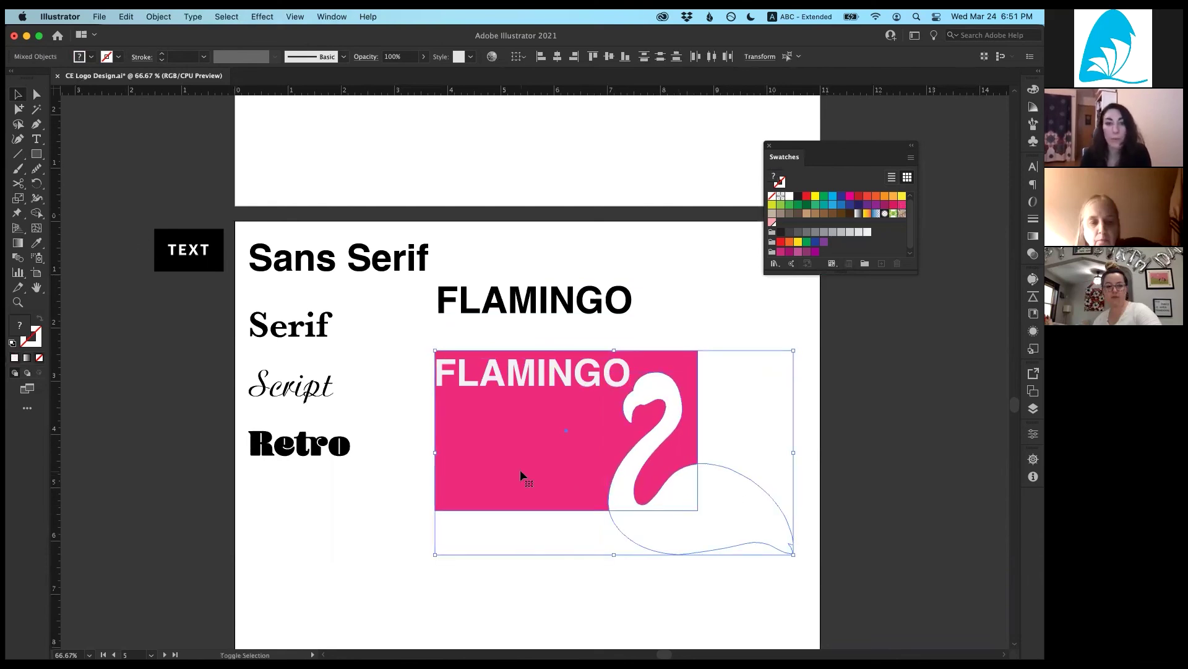
pyautogui.click(37, 212)
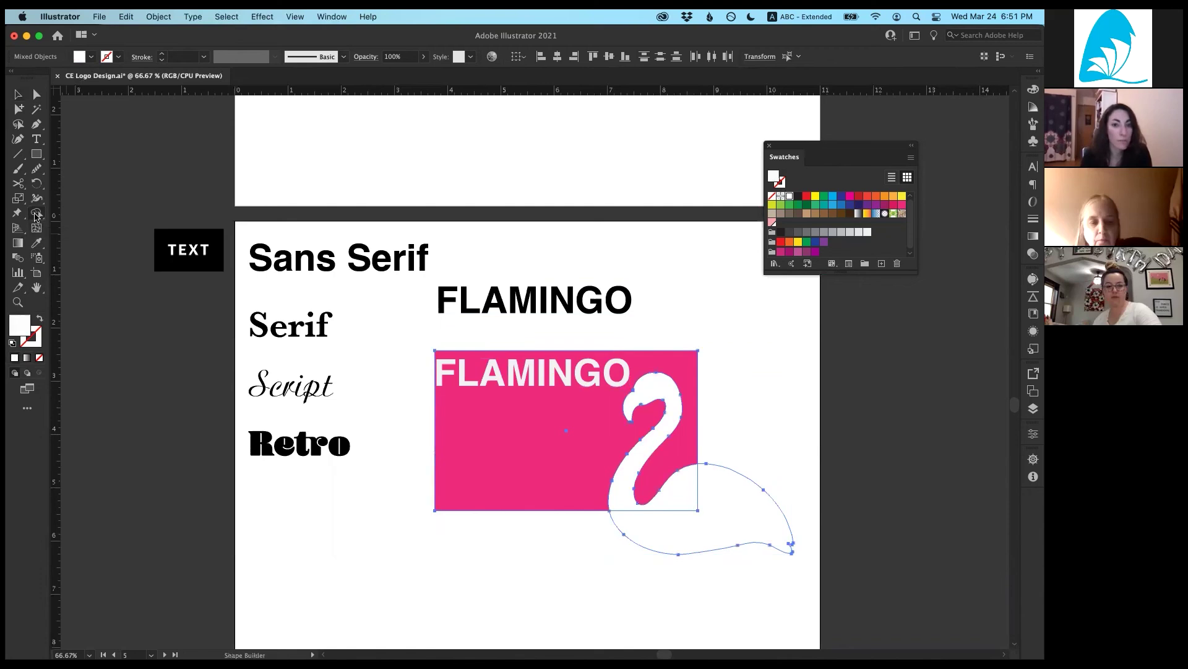
pyautogui.keyDown('alt'); pyautogui.click(669, 527); pyautogui.keyUp('alt')
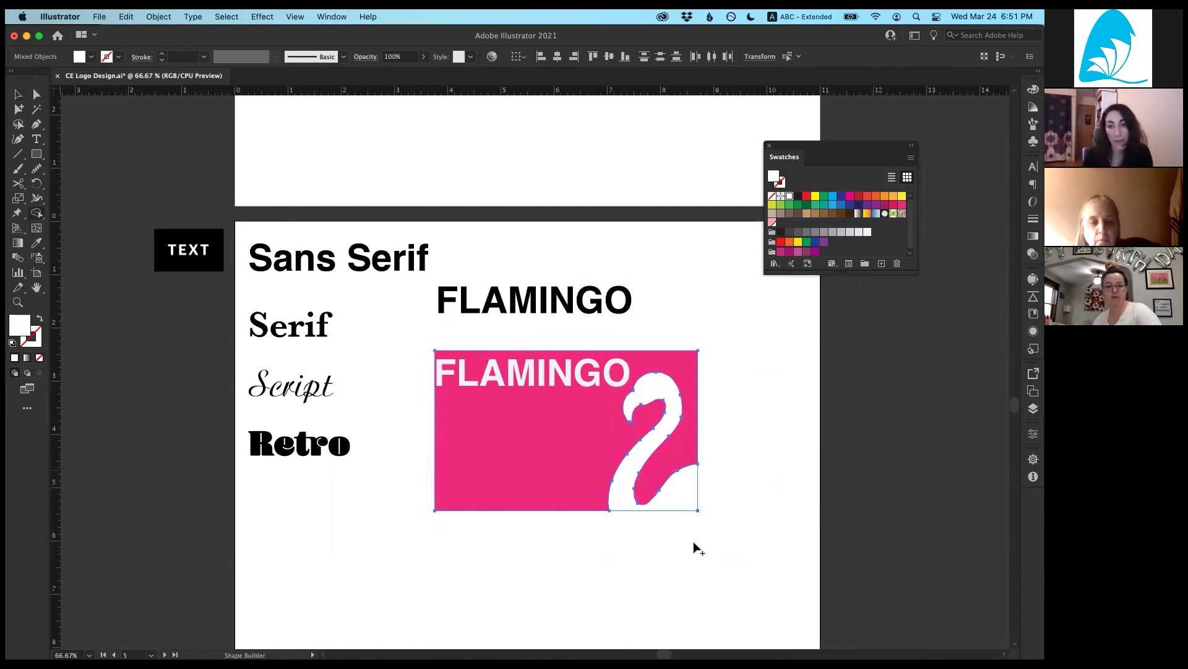
# Step: Scale the light grey FLAMINGO lettering down slightly to leave a small margin from the pink rectangle's left edge
pyautogui.click(18, 94)
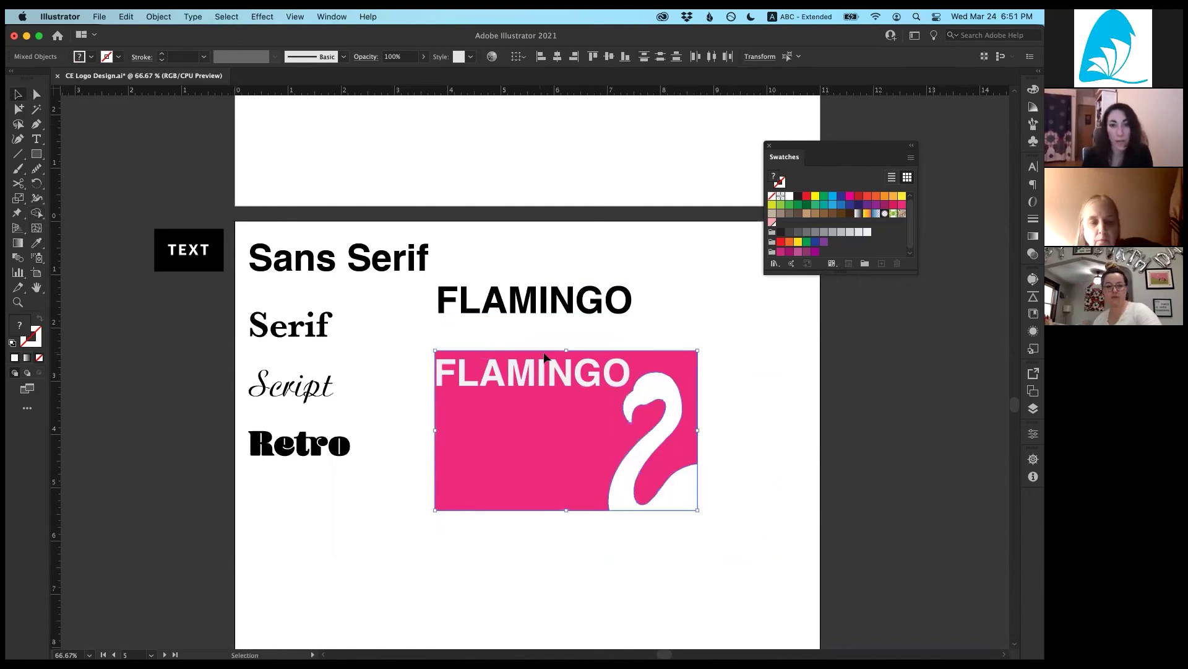
pyautogui.click(446, 370)
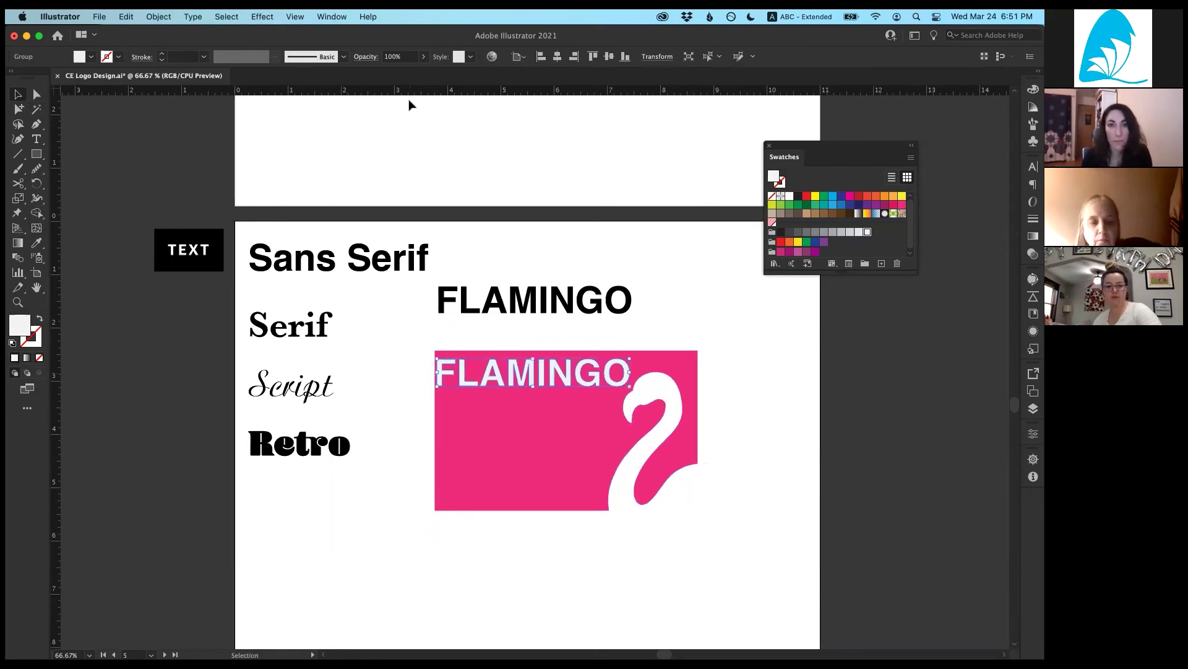
pyautogui.moveTo(435, 387); pyautogui.dragTo(441, 387)
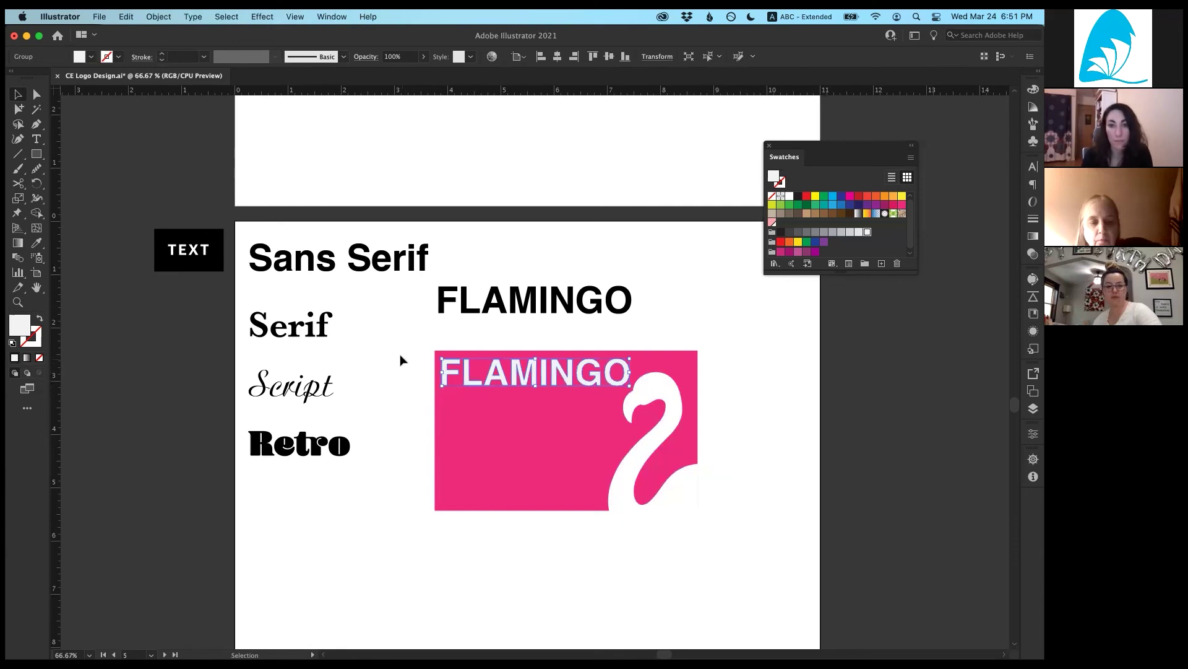
# Step: Set the black FLAMINGO text above the pink rectangle to 24 pt with a tracking of 25
pyautogui.click(491, 313)
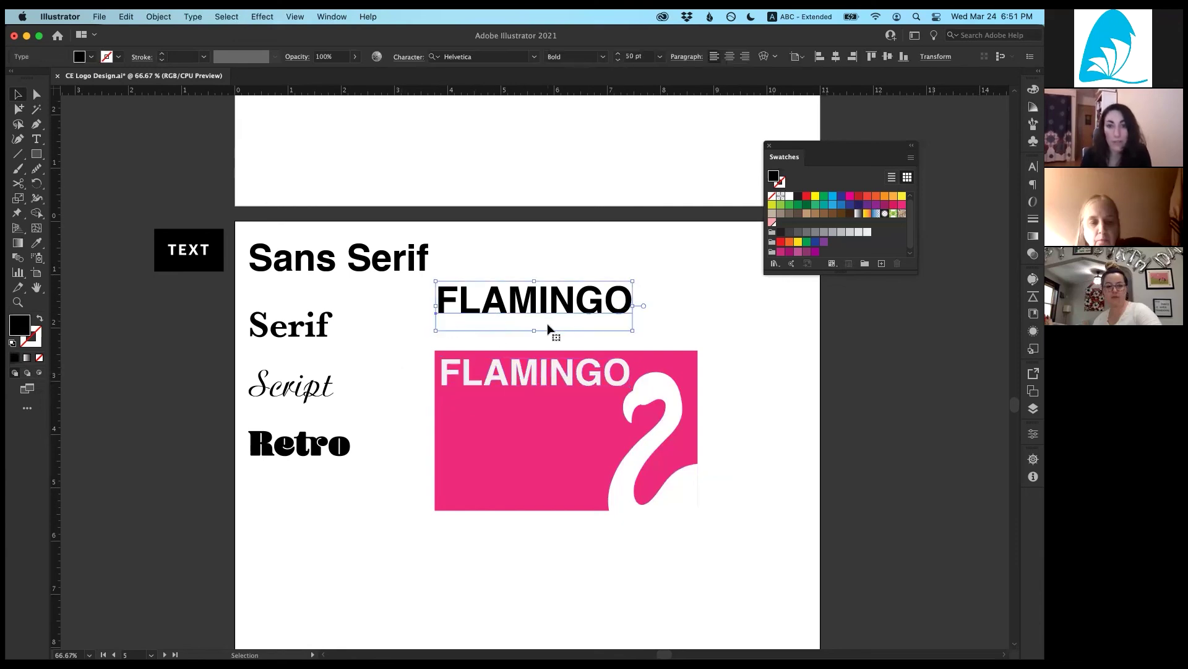
pyautogui.moveTo(633, 330); pyautogui.dragTo(700, 364)
pyautogui.click(1034, 167)
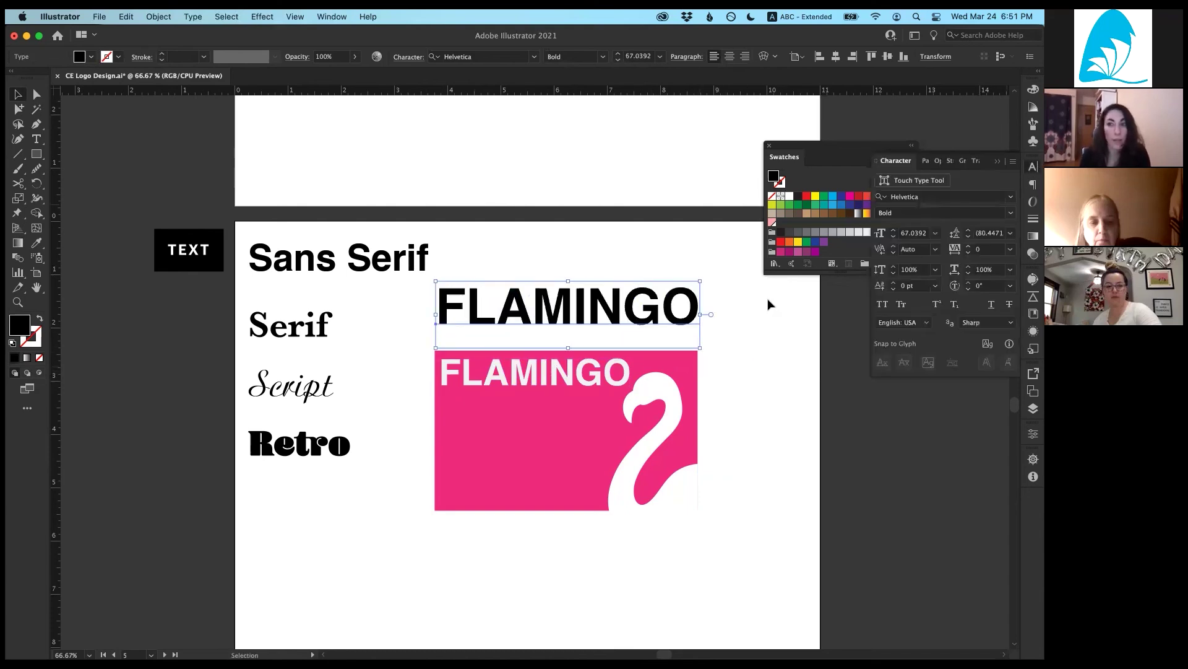
pyautogui.click(936, 233)
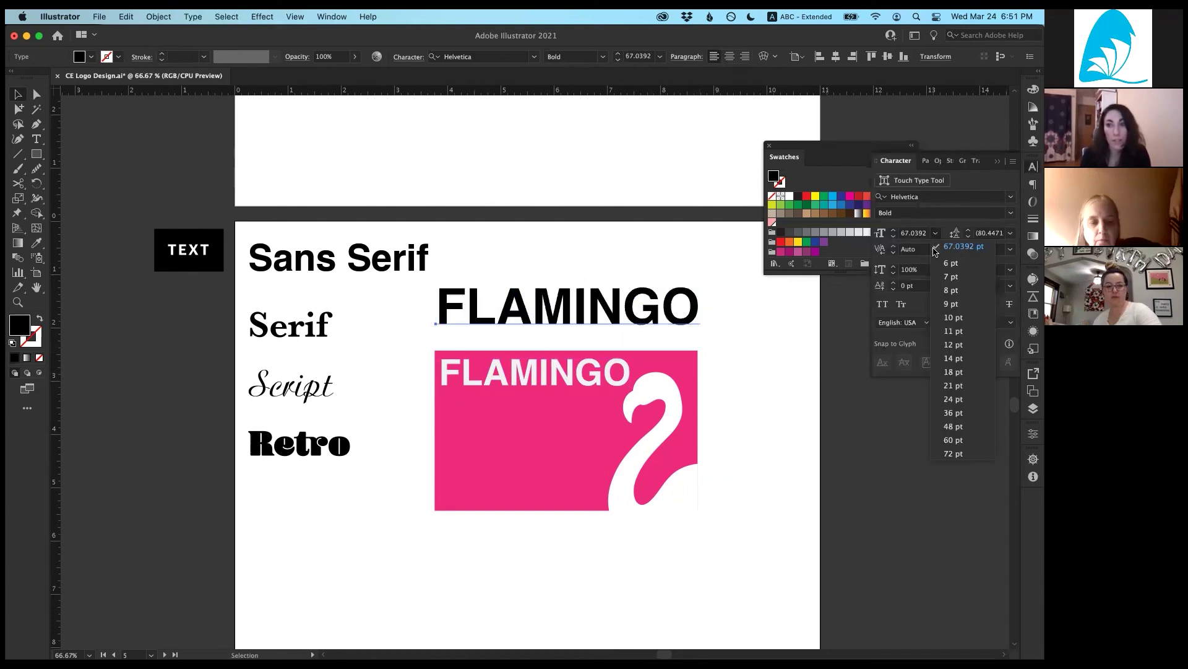
pyautogui.click(968, 398)
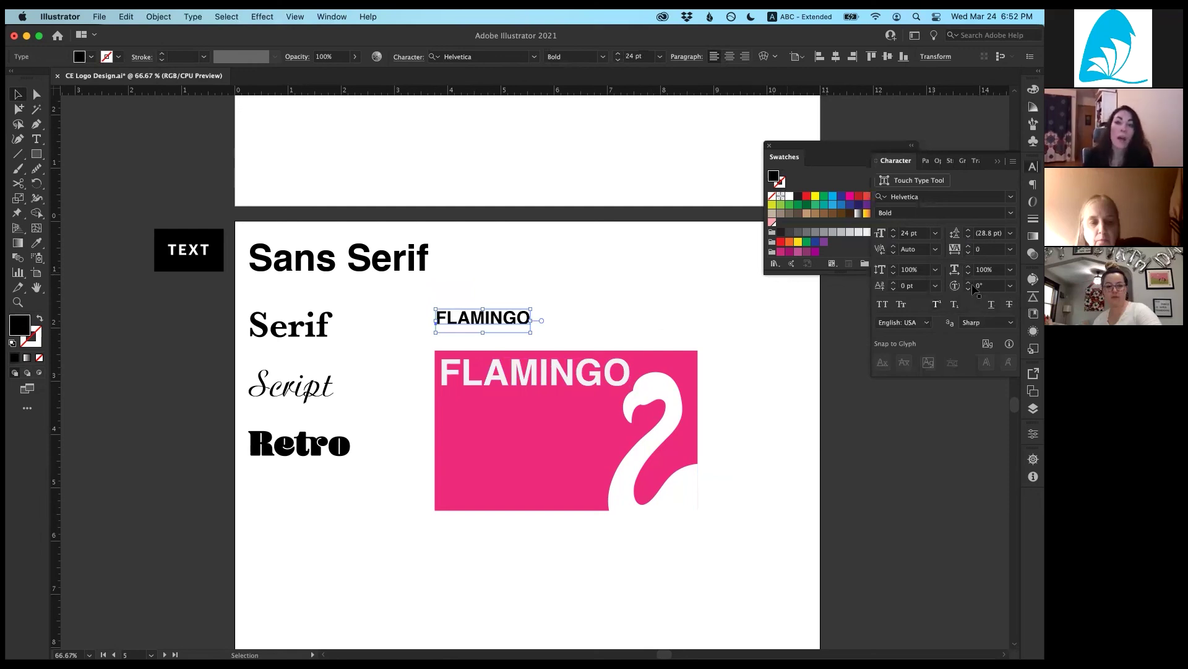
pyautogui.click(1011, 250)
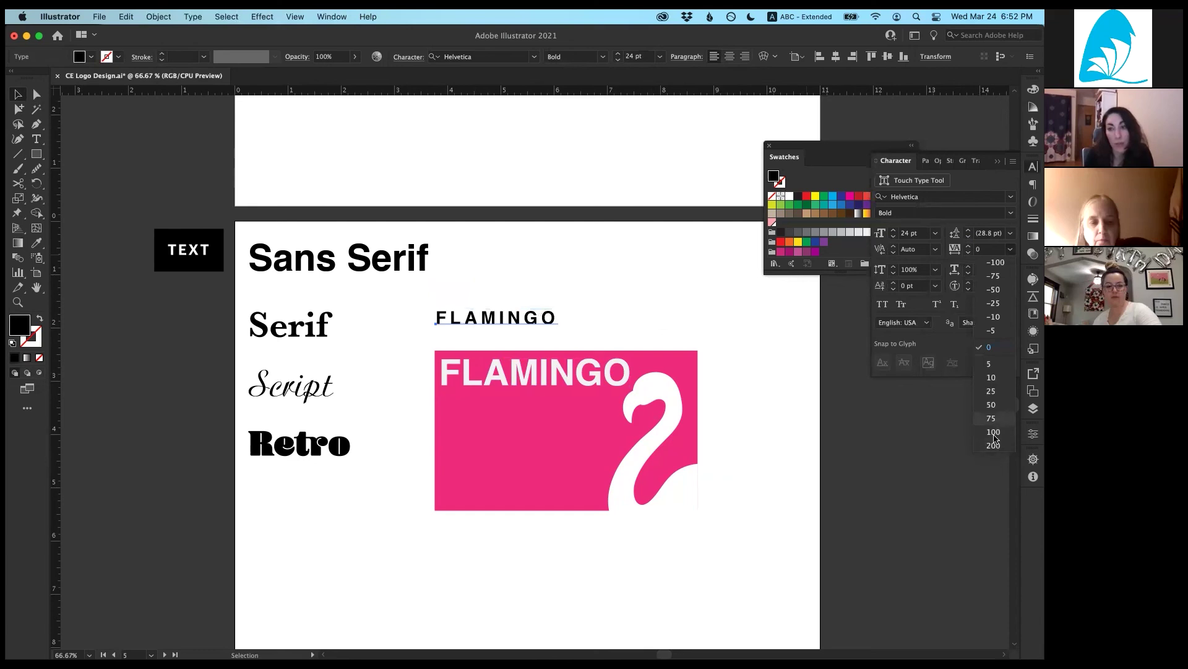
pyautogui.click(991, 391)
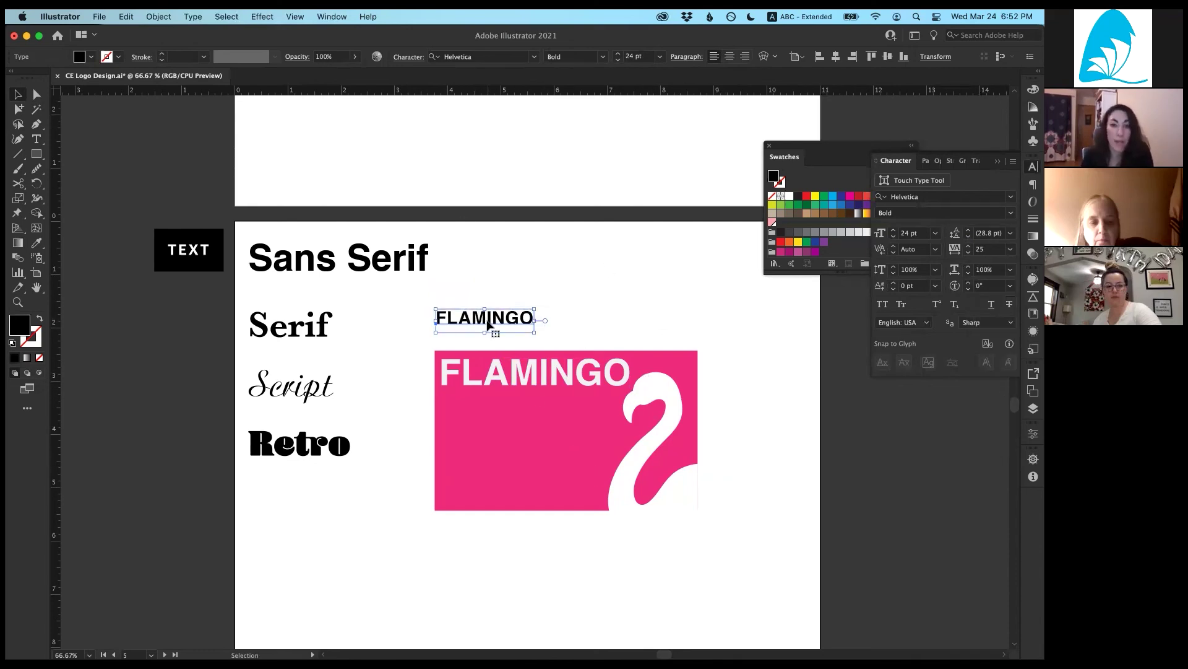
# Step: Try stretching the black FLAMINGO text taller and then horizontally to about 248%
pyautogui.moveTo(485, 308); pyautogui.dragTo(494, 276)
pyautogui.press('super+z')
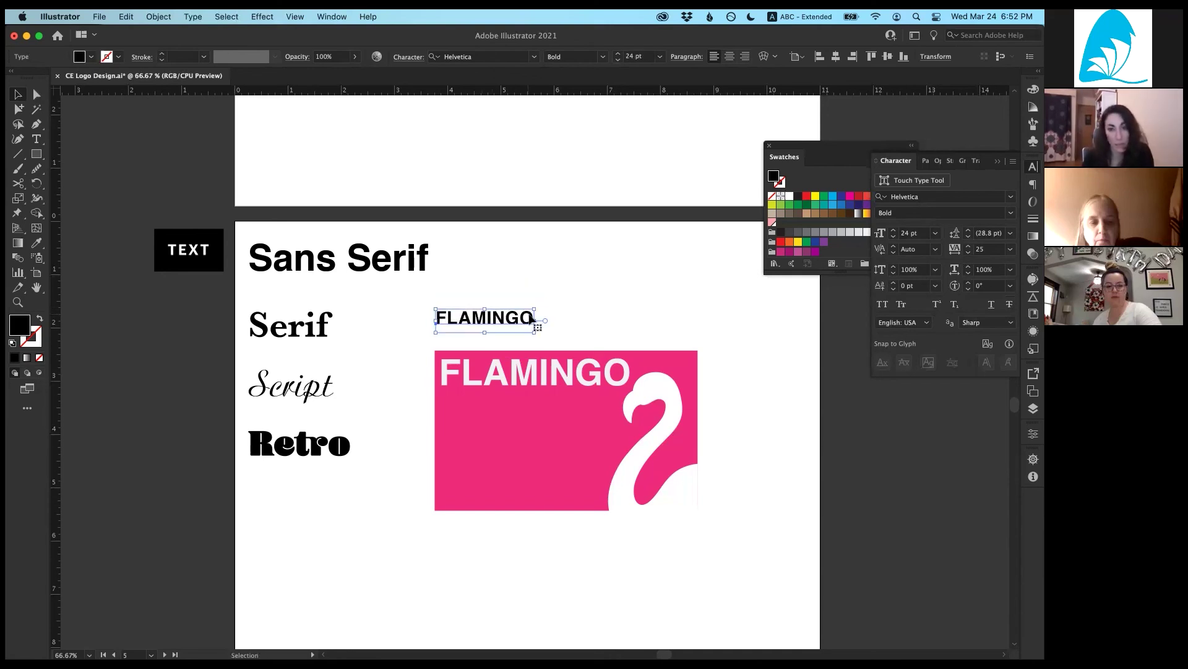
pyautogui.moveTo(537, 319); pyautogui.dragTo(679, 321)
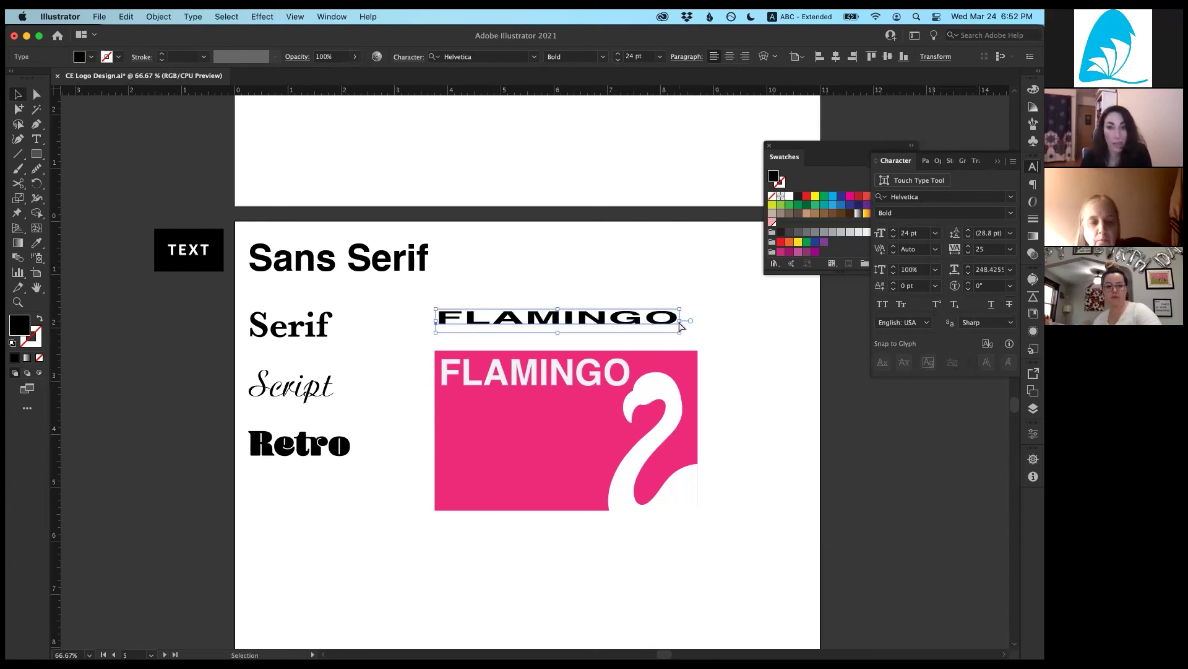
pyautogui.press('super+z')
pyautogui.click(521, 308)
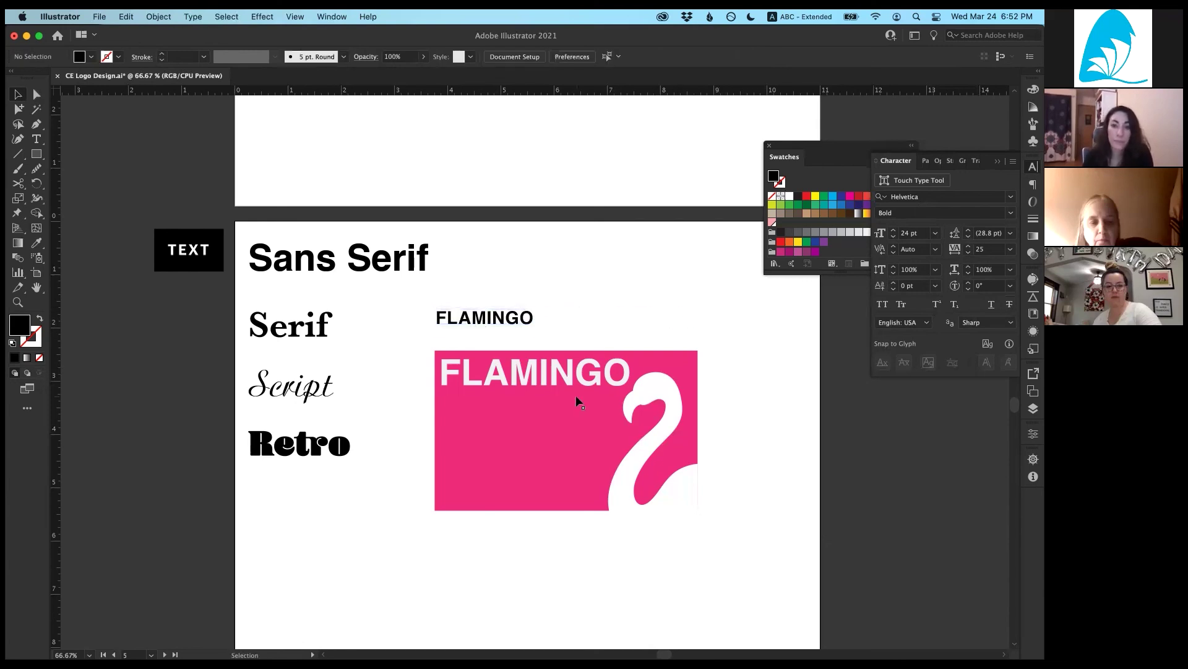
# Step: Copy the pink rectangle with its lettering and flamingo and paste it onto the Mock Up artboard
pyautogui.moveTo(776, 584); pyautogui.dragTo(760, 575)
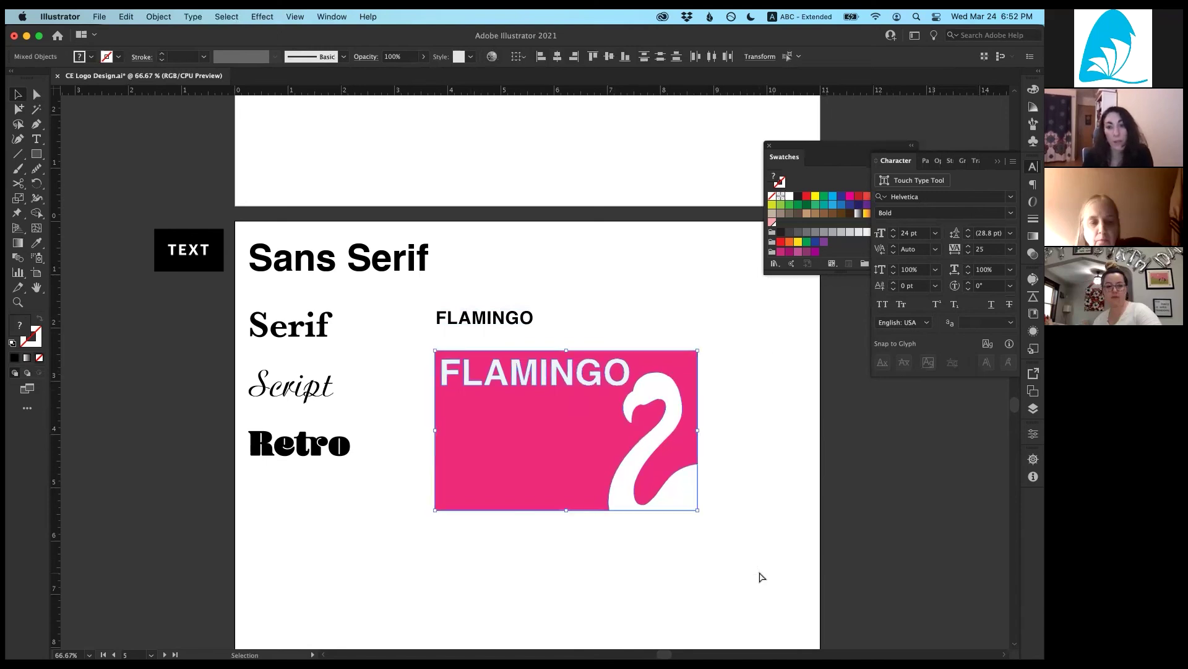
pyautogui.moveTo(541, 566); pyautogui.dragTo(489, 282)
pyautogui.scroll(-5, 492, 297)
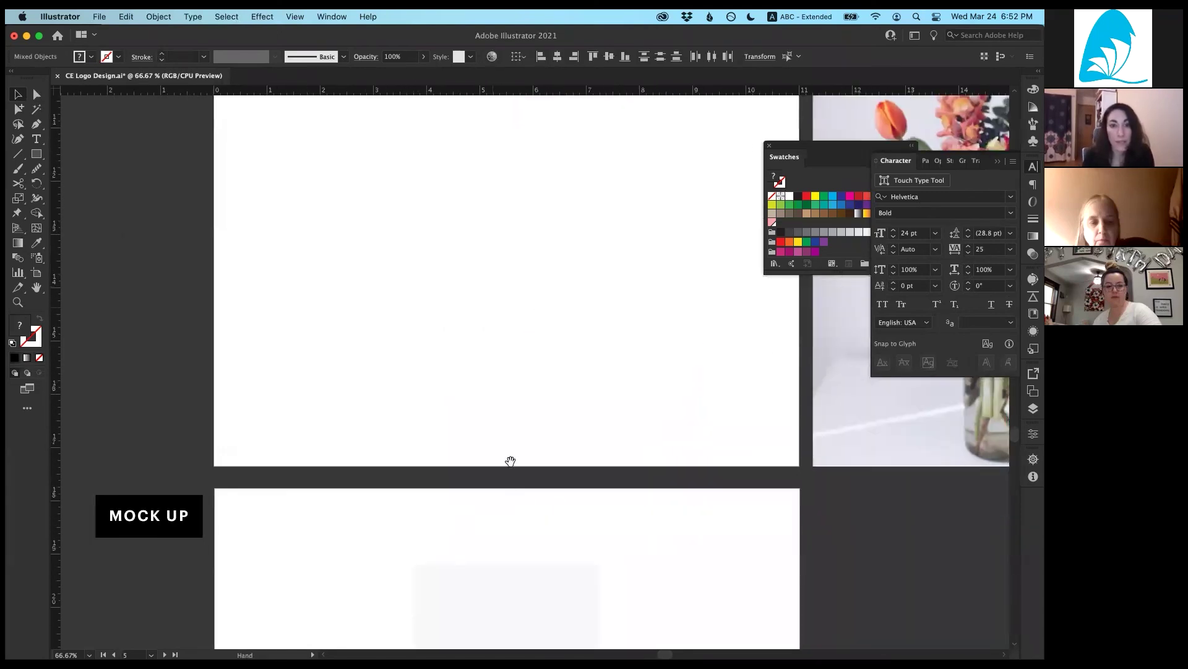
pyautogui.scroll(-5, 532, 378)
pyautogui.press('cmd+v')
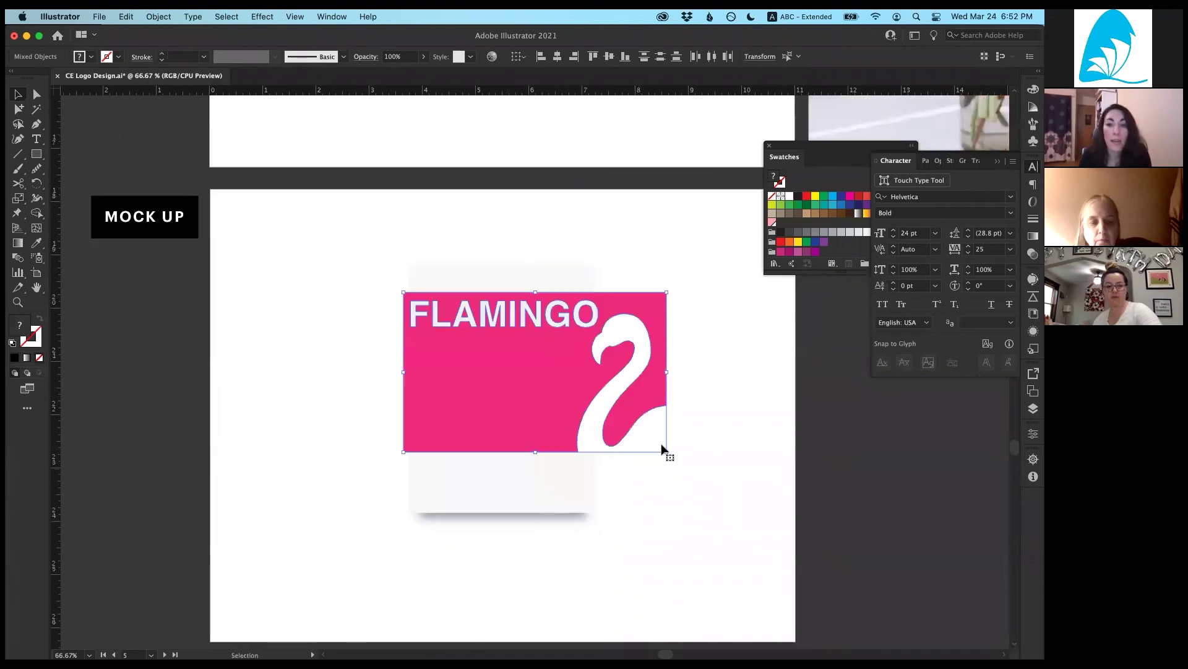
# Step: Scale the pasted flamingo design to about the upper mock-up card's height and align it with the card's right edge
pyautogui.moveTo(667, 452); pyautogui.dragTo(494, 323)
pyautogui.press('super+equal')
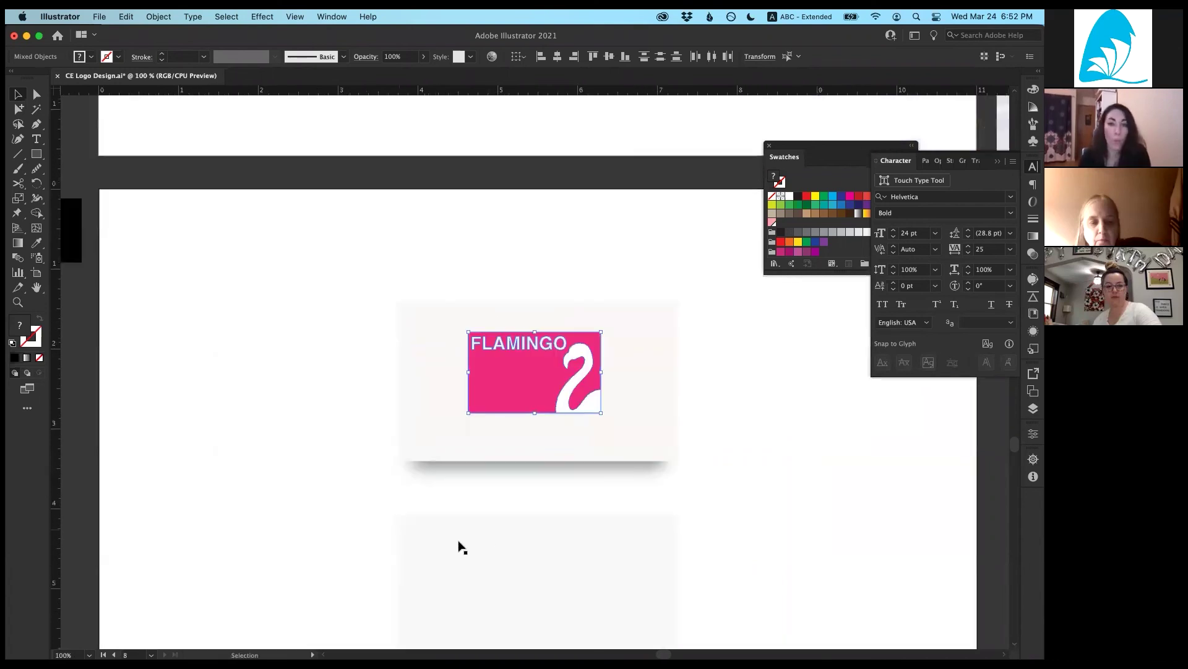
pyautogui.moveTo(480, 528); pyautogui.dragTo(454, 421)
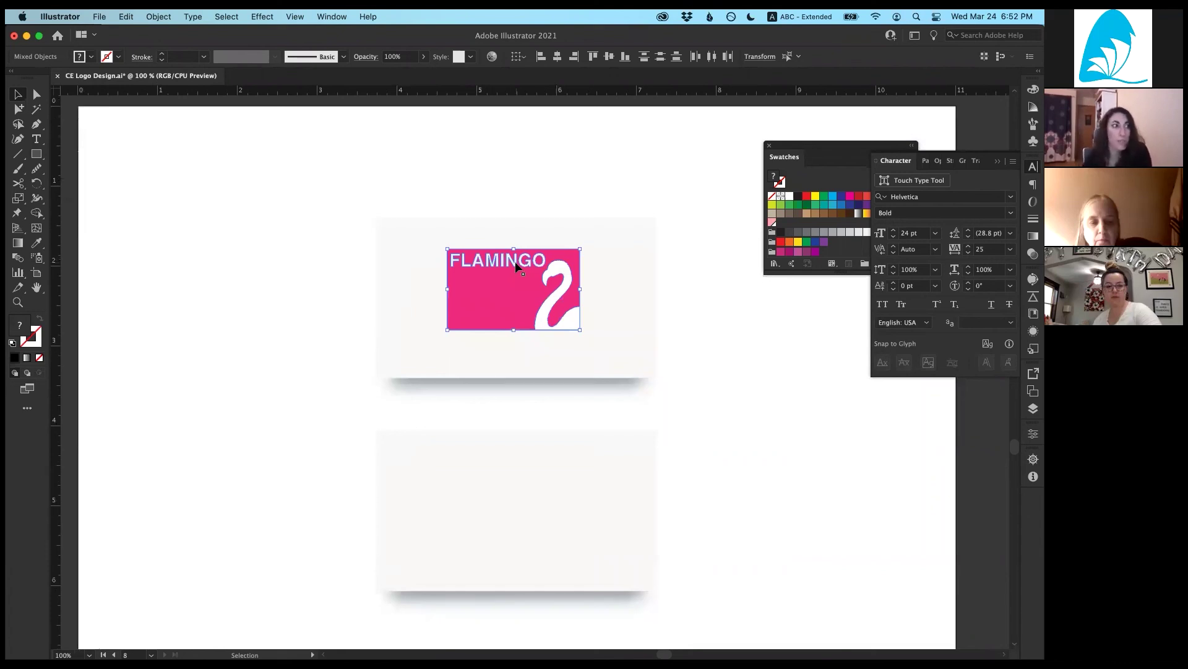
pyautogui.moveTo(514, 262)
pyautogui.mouseDown()
pyautogui.moveTo(445, 232)
pyautogui.moveTo(519, 260)
pyautogui.mouseUp()
pyautogui.moveTo(519, 331); pyautogui.dragTo(518, 375)
pyautogui.moveTo(519, 251); pyautogui.dragTo(520, 217)
pyautogui.moveTo(478, 289); pyautogui.dragTo(477, 293)
# Step: Fill the upper mock-up card with the pink sampled from the flamingo design
pyautogui.click(383, 268)
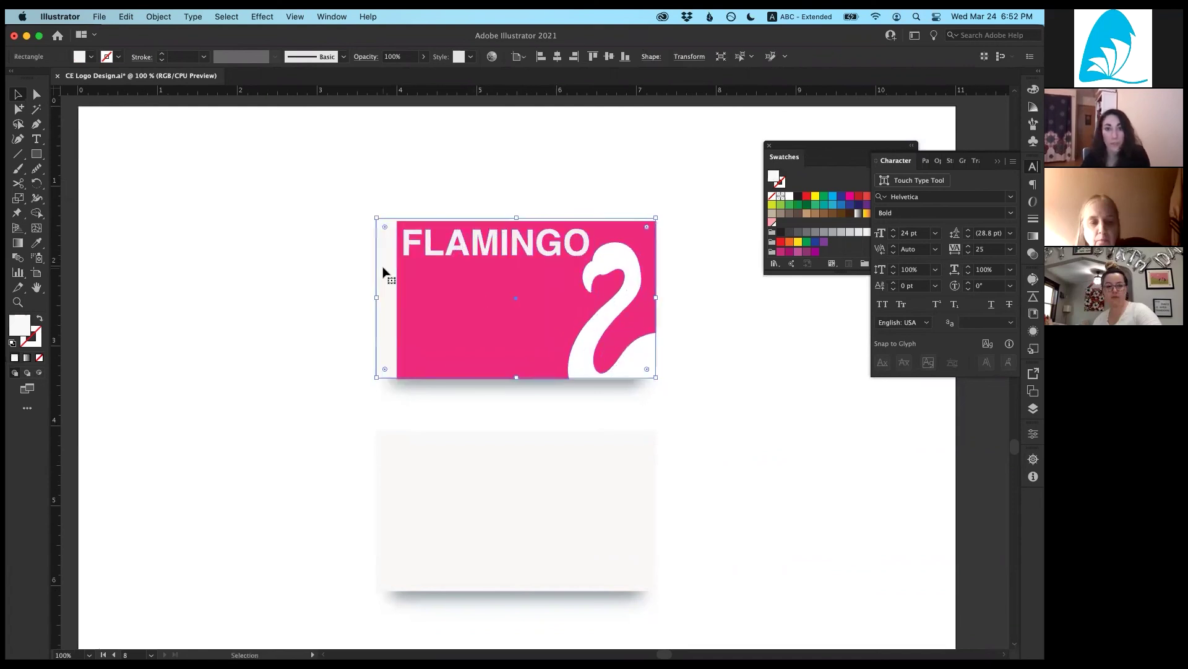
pyautogui.press('i')
pyautogui.click(401, 272)
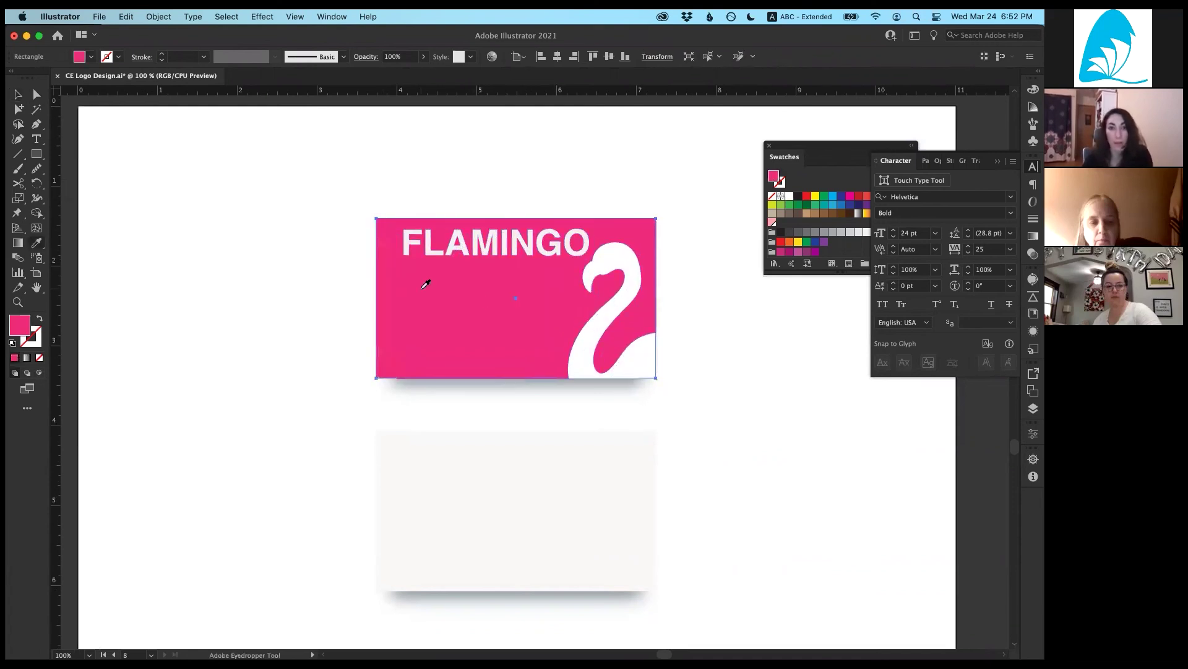
pyautogui.keyDown('super'); pyautogui.click(224, 208); pyautogui.keyUp('super')
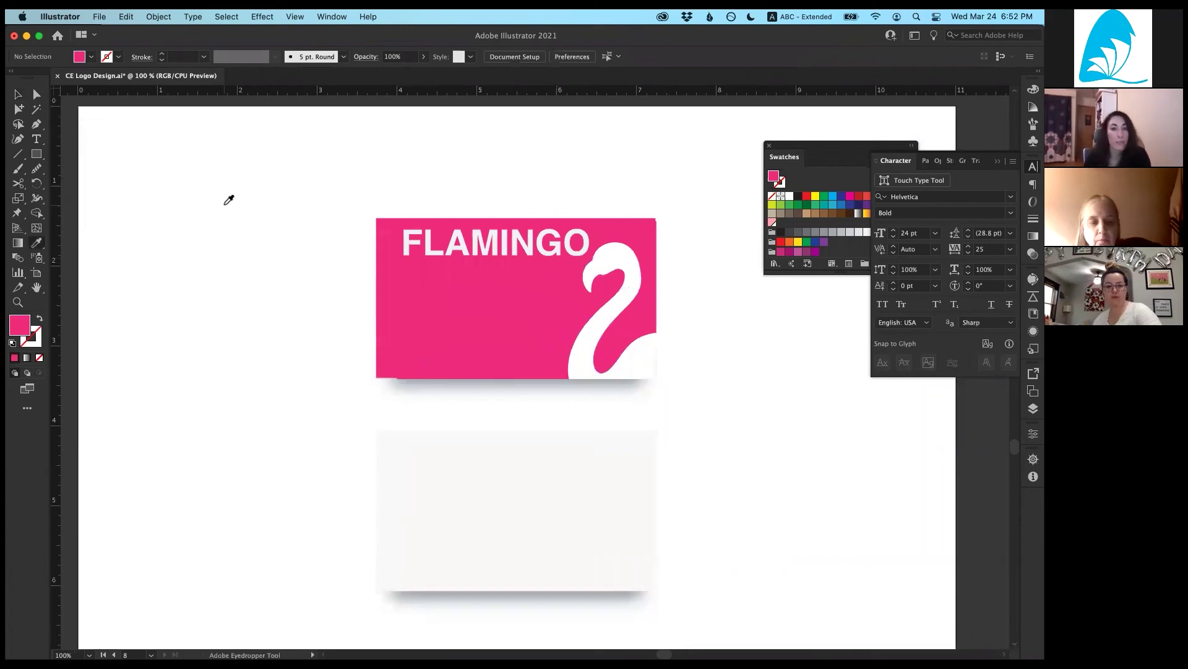
pyautogui.click(20, 94)
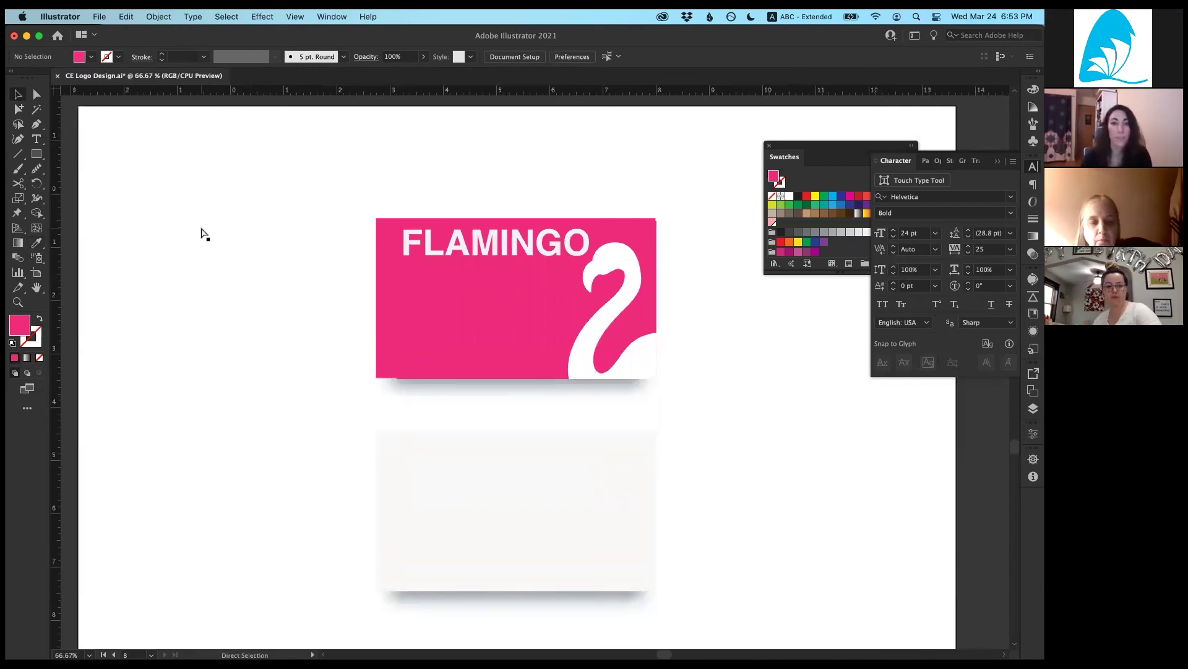
# Step: Copy the upper card's rectangle, FLAMINGO lettering and flamingo from the Mock Up artboard and paste them onto the Color artboard
pyautogui.press('super+minus')
pyautogui.moveTo(401, 256); pyautogui.dragTo(414, 406)
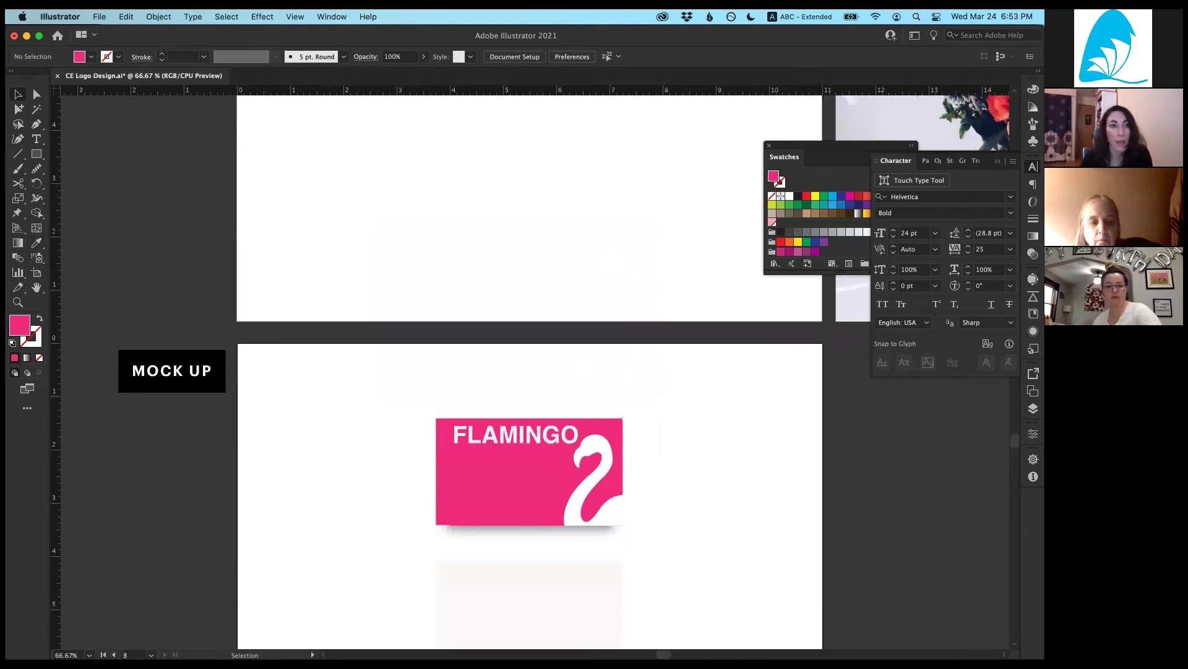
pyautogui.moveTo(581, 394); pyautogui.dragTo(561, 506)
pyautogui.click(561, 544)
pyautogui.moveTo(470, 533); pyautogui.dragTo(477, 205)
pyautogui.scroll(5, 548, 248)
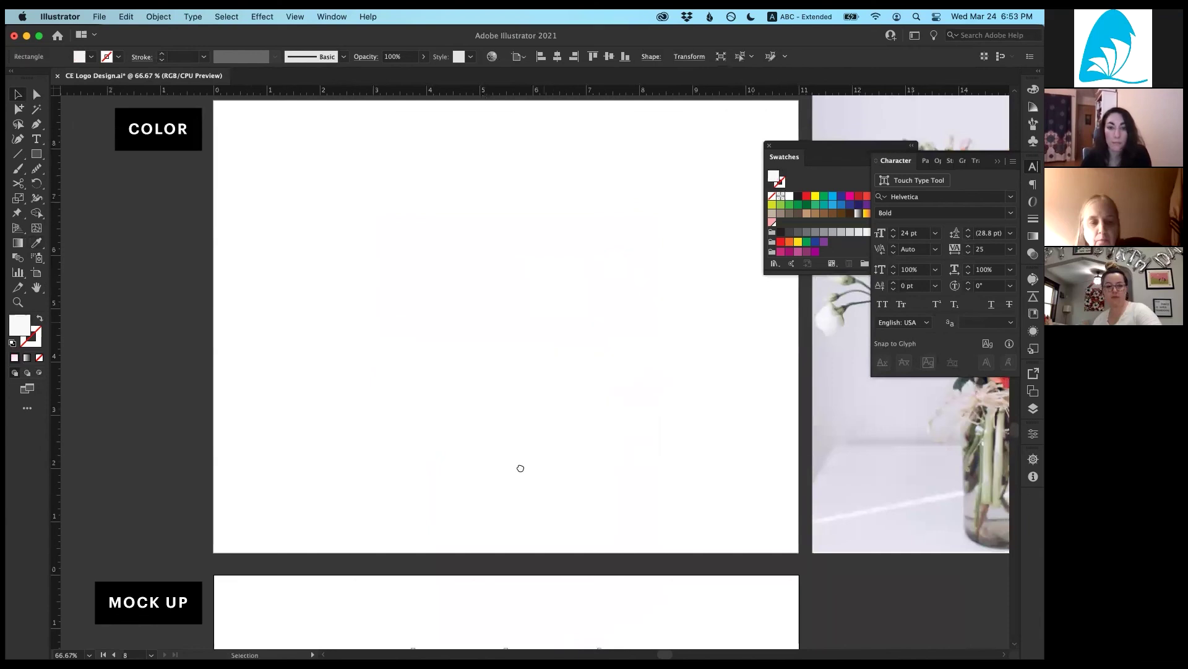
pyautogui.scroll(-8, 533, 309)
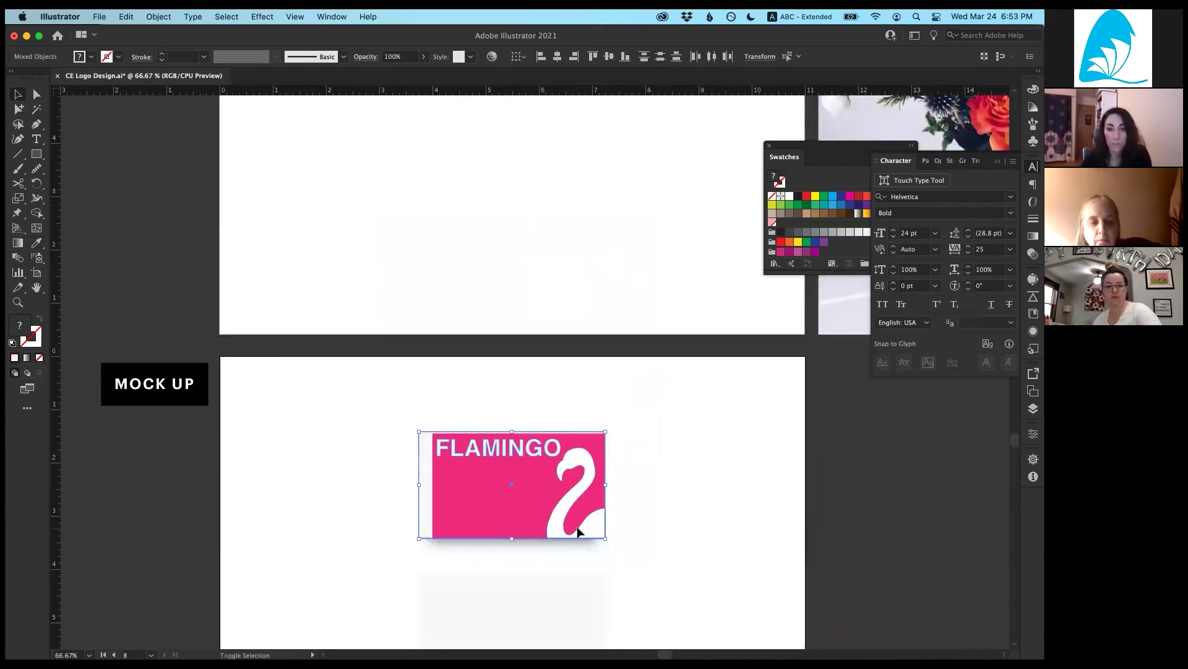
pyautogui.scroll(8, 522, 479)
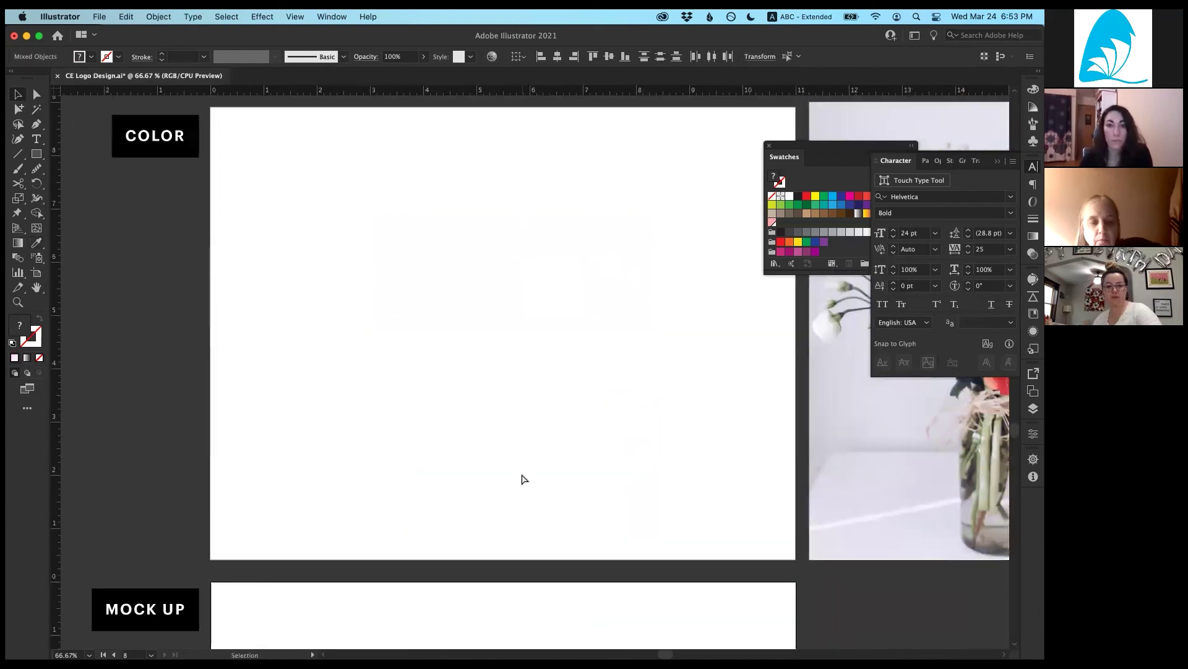
pyautogui.click(495, 254)
pyautogui.click(555, 324)
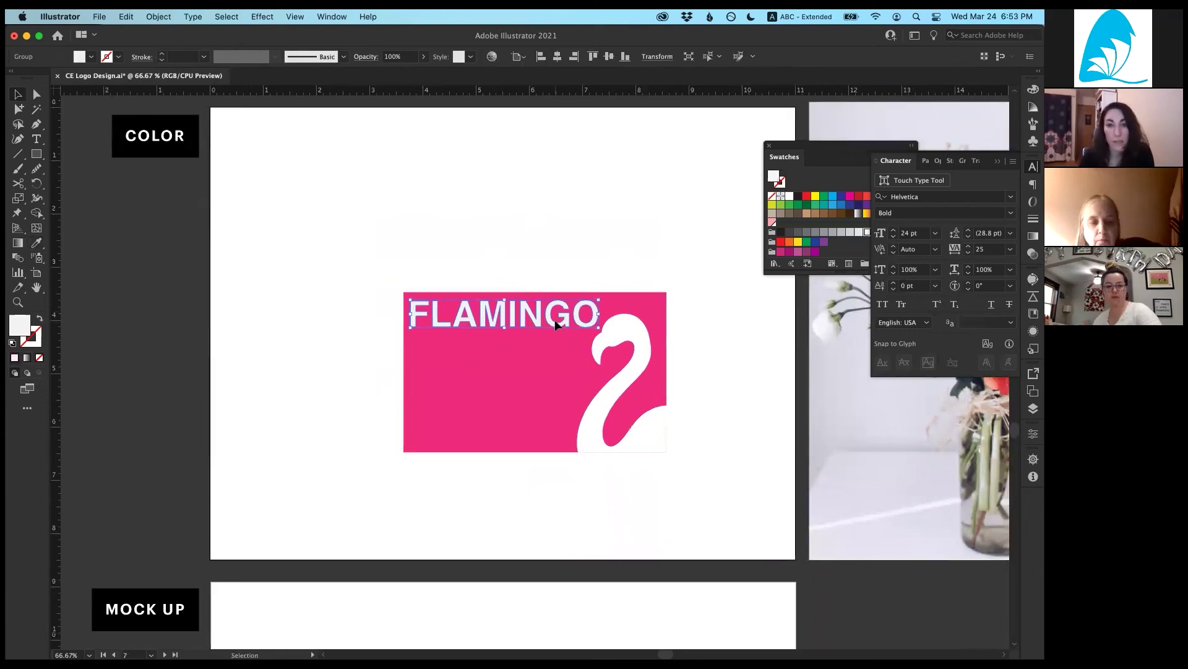
# Step: Clear the Swatches and Character panels off the flower photo beside the Color artboard and deselect everything
pyautogui.hscroll(5, 422, 272)
pyautogui.click(837, 417)
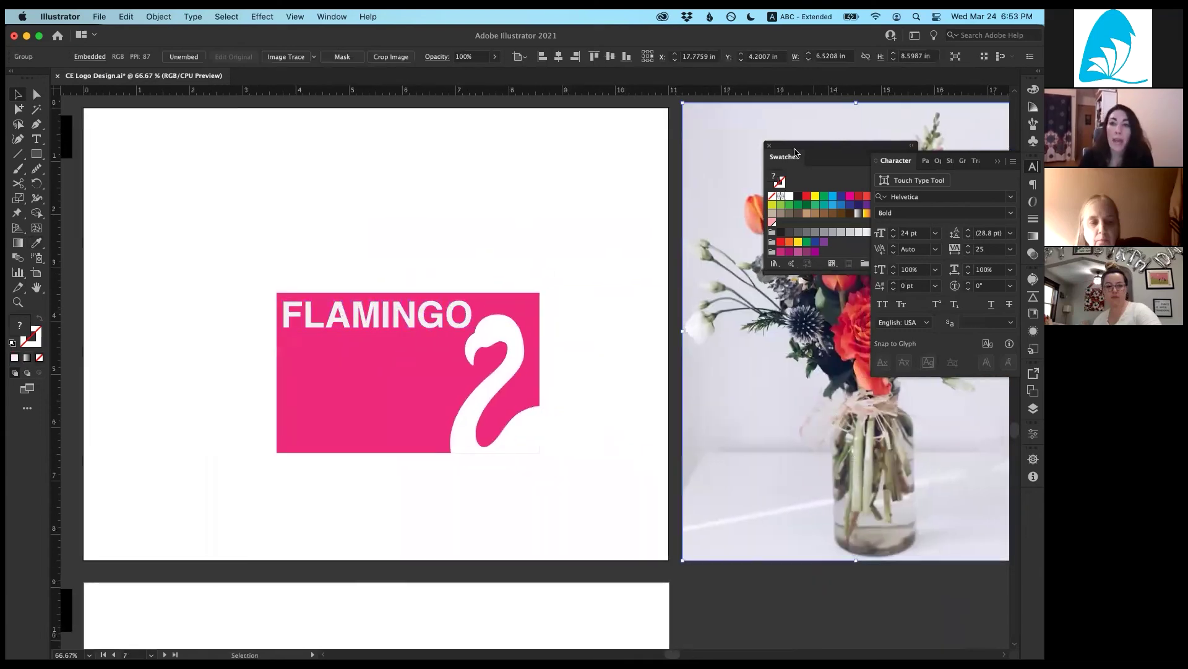
pyautogui.click(770, 145)
pyautogui.click(1031, 168)
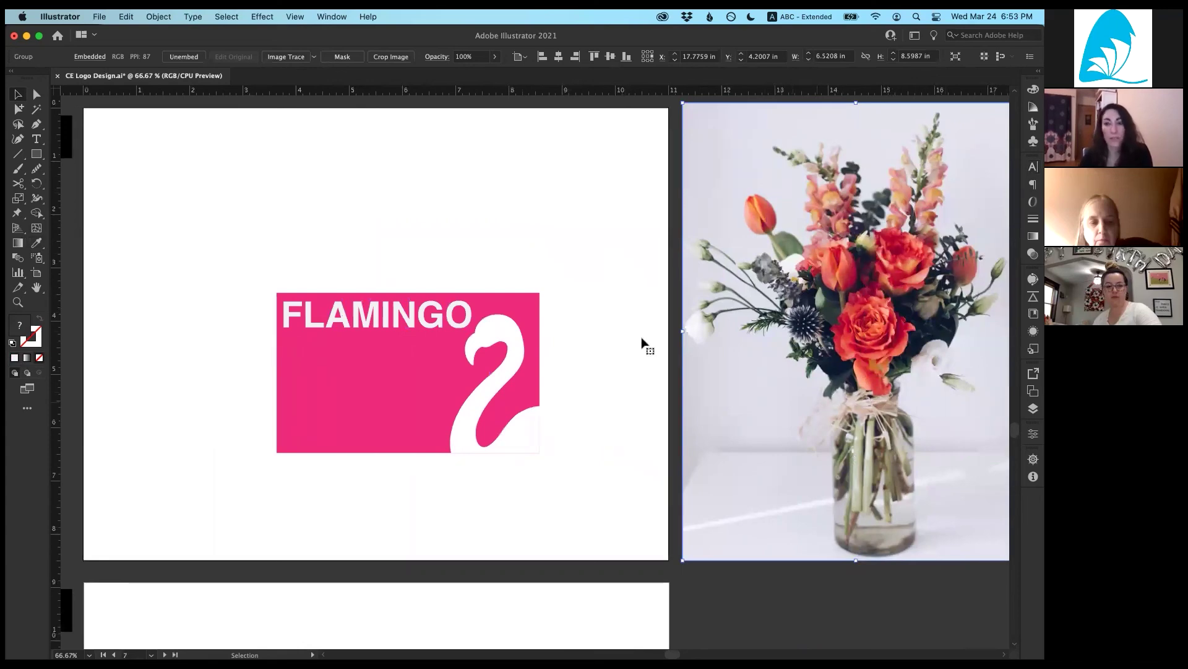
pyautogui.click(196, 194)
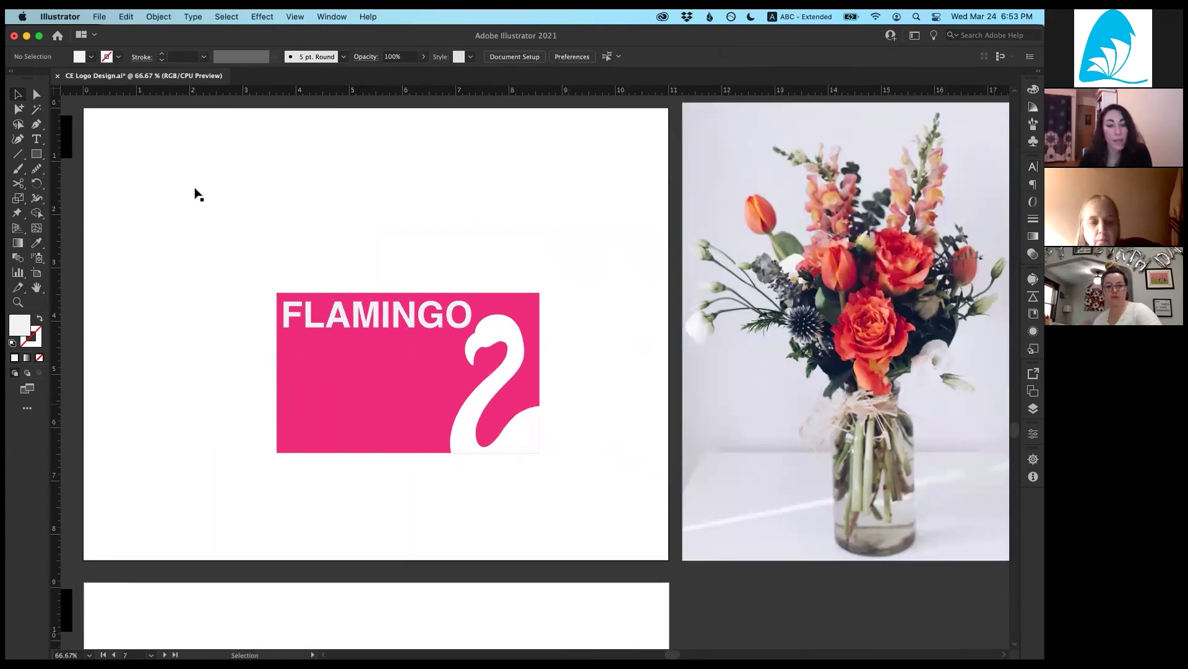
# Step: Try green, slate grey, orange, navy and crimson sampled from the flower photo as the pasted card rectangle's fill
pyautogui.press('a')
pyautogui.click(301, 408)
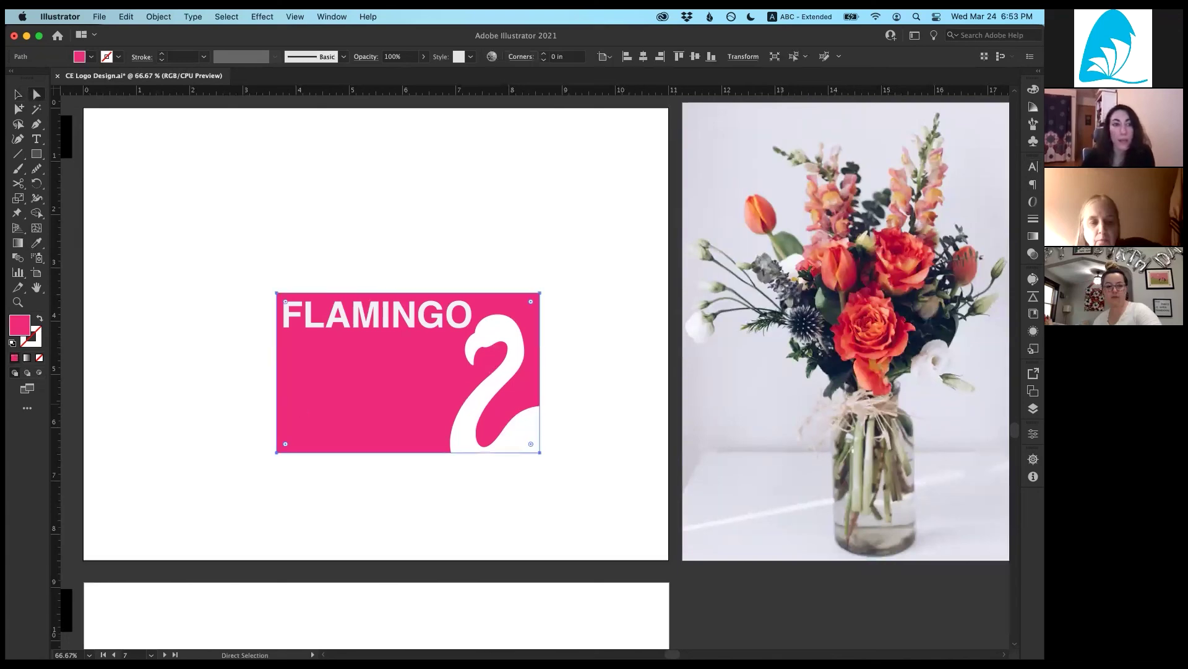
pyautogui.click(37, 243)
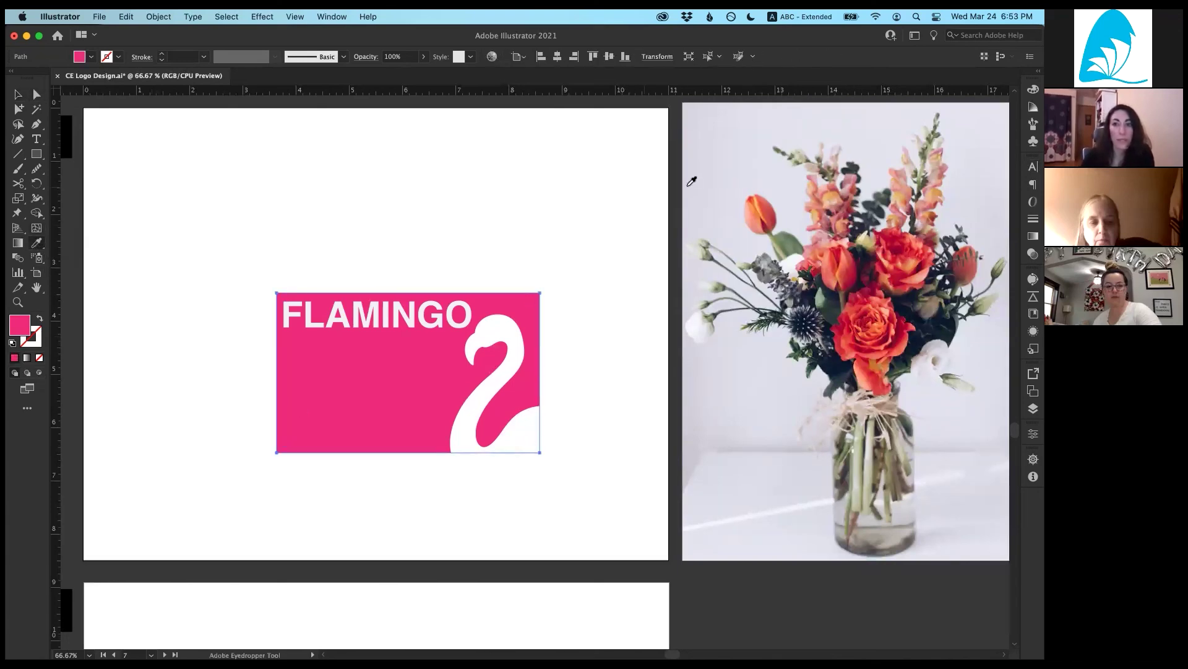
pyautogui.click(799, 239)
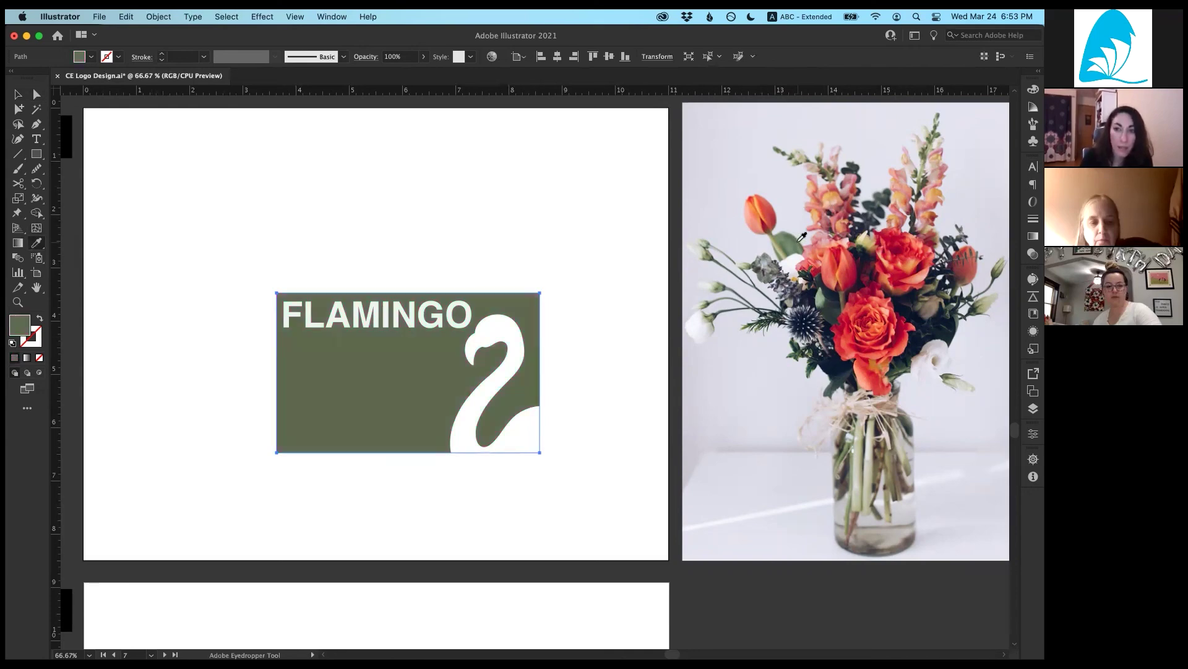
pyautogui.click(882, 210)
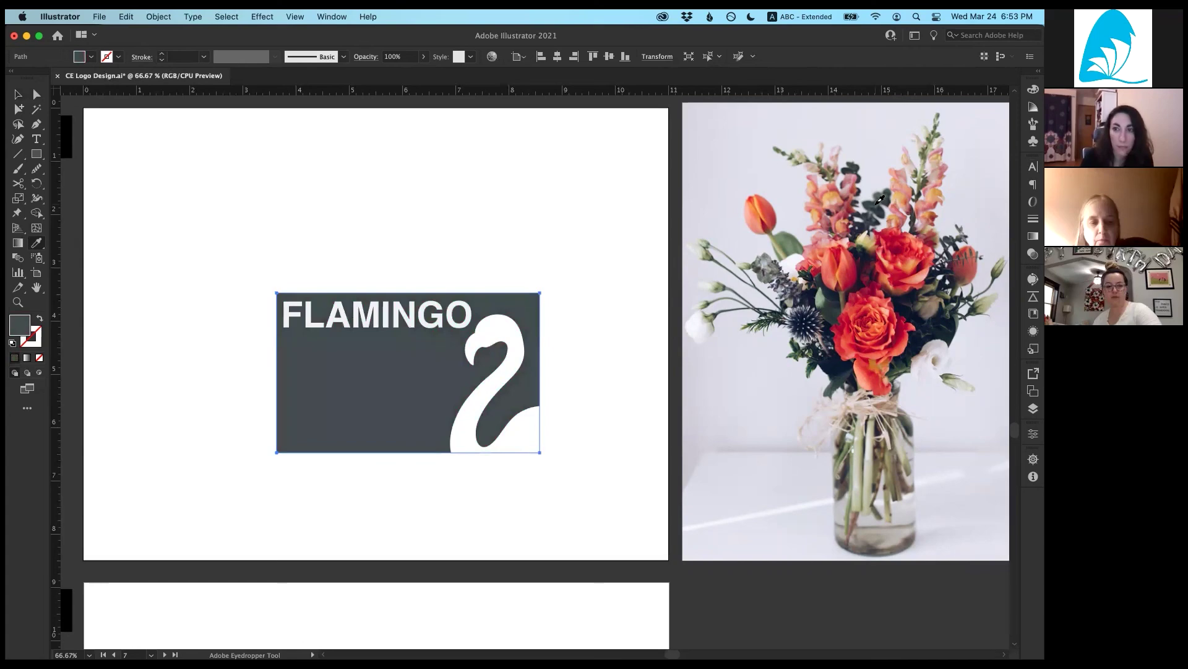
pyautogui.click(766, 204)
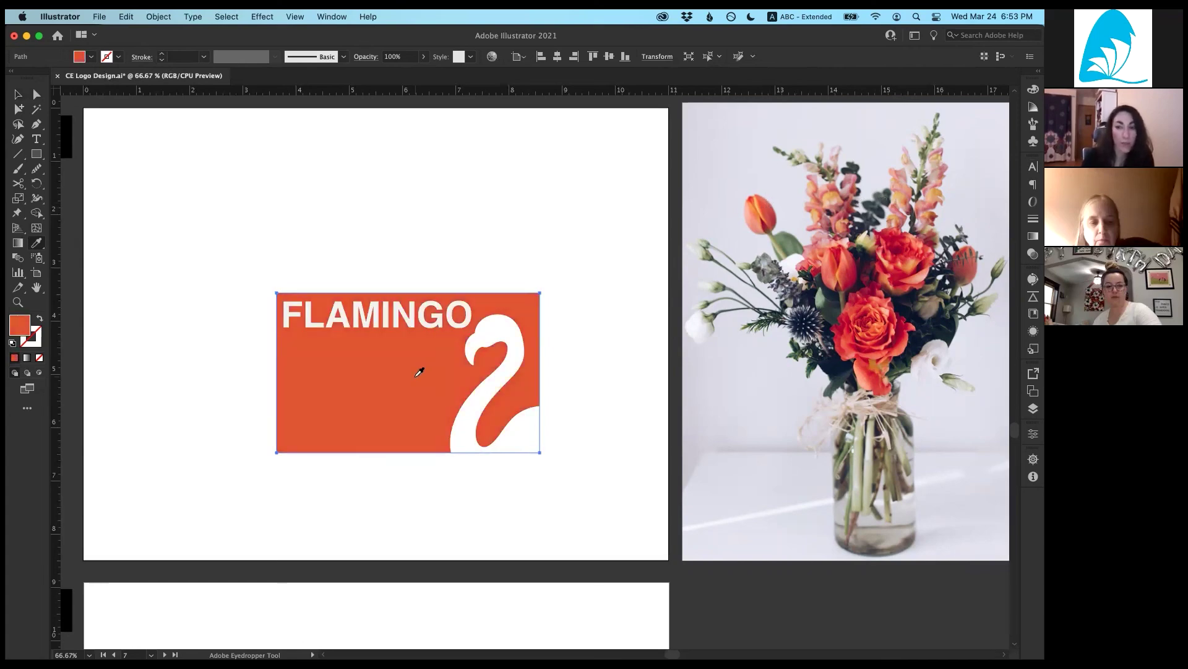
pyautogui.click(805, 312)
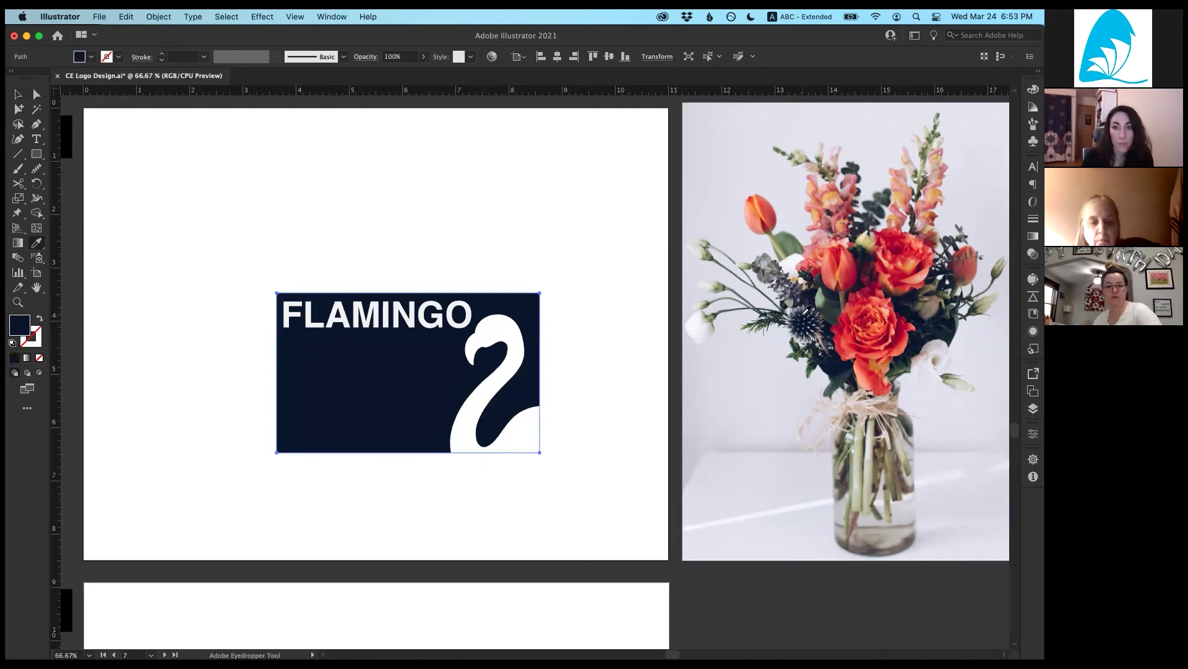
pyautogui.click(807, 311)
pyautogui.click(857, 266)
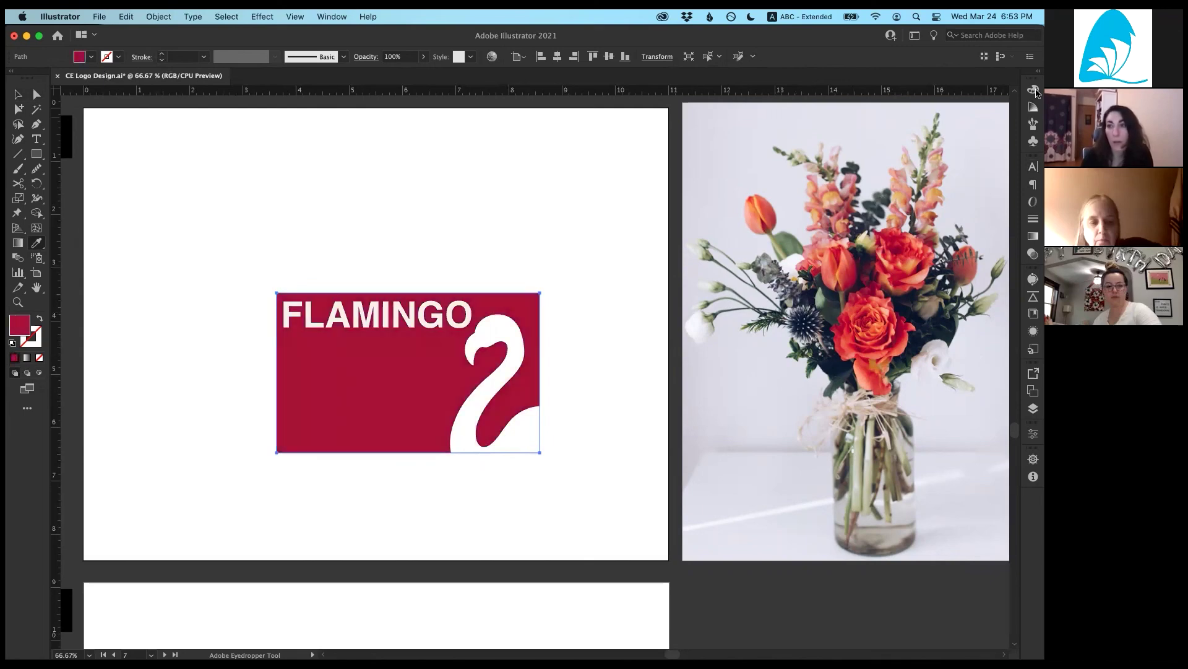
# Step: Display the RGB colour sliders for the card rectangle's fill and return to the Selection tool
pyautogui.click(1034, 90)
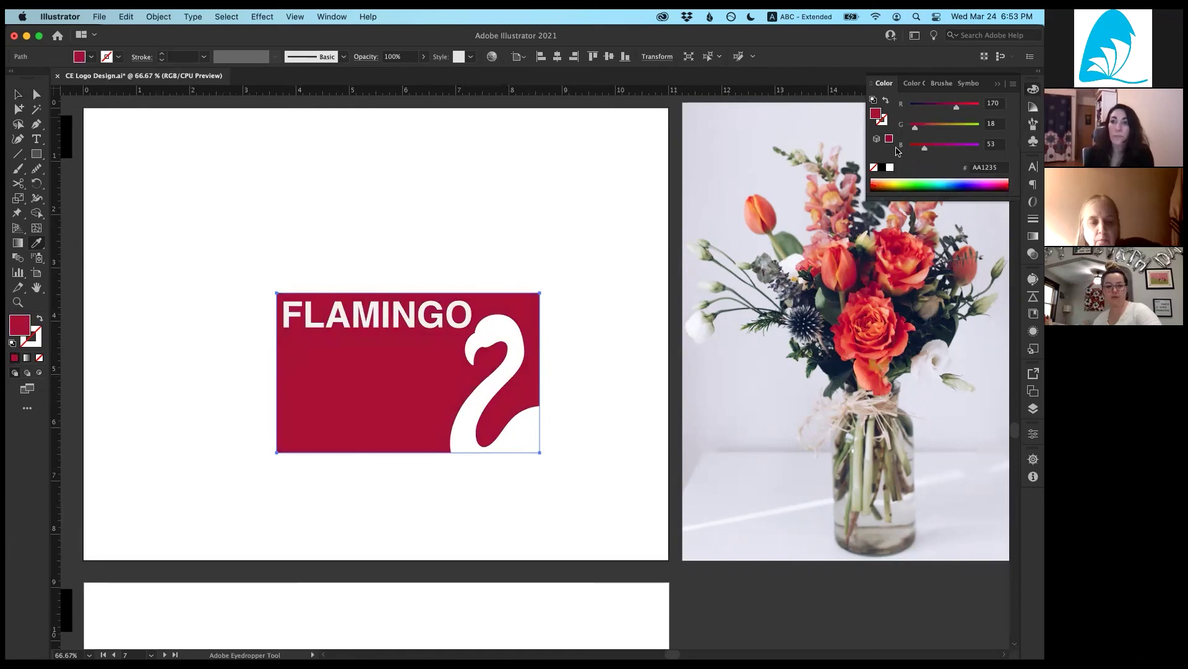
pyautogui.click(18, 98)
pyautogui.click(18, 96)
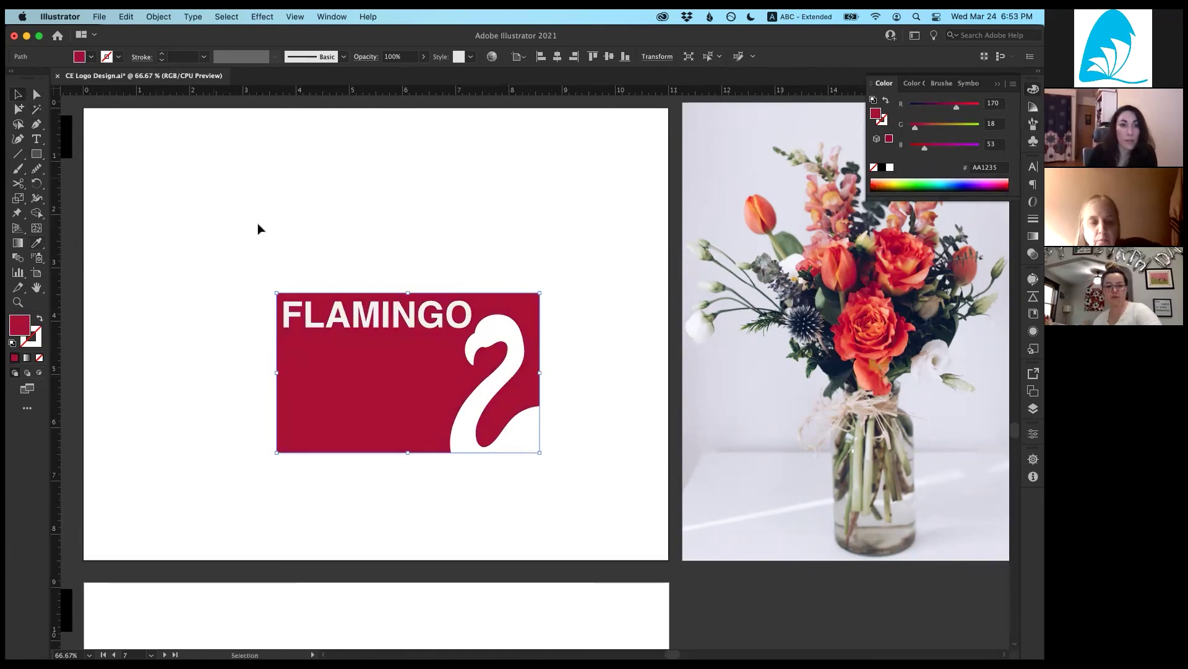
pyautogui.click(364, 17)
pyautogui.click(497, 15)
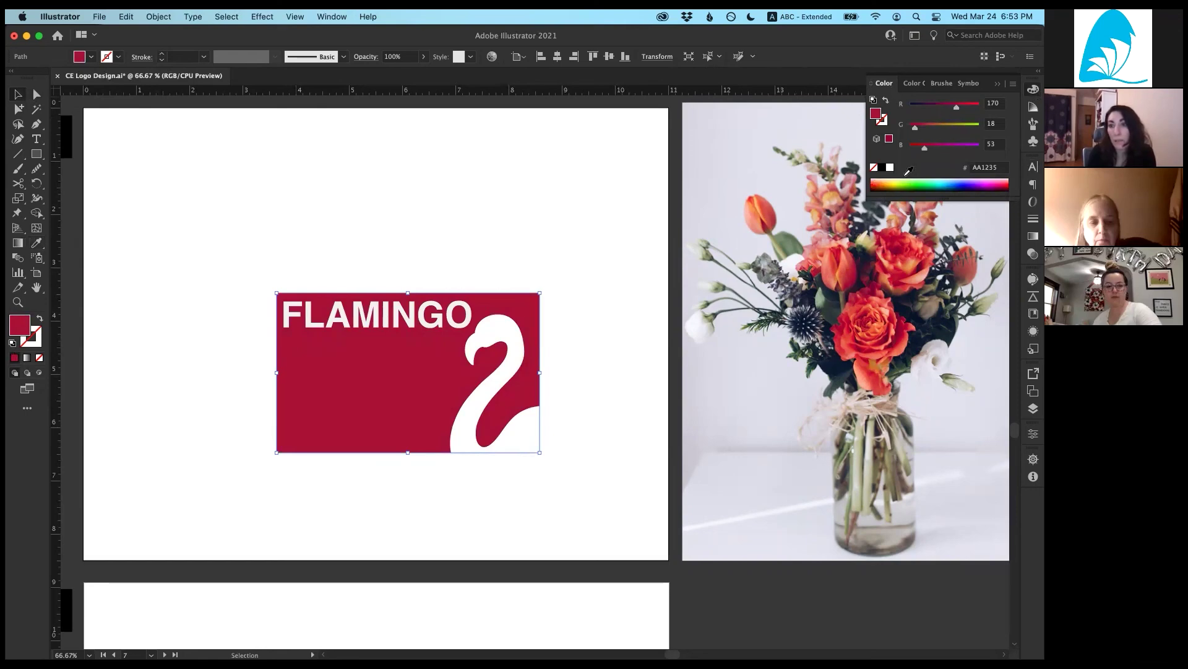
# Step: Set the card rectangle's fill to purple #712699 with the Color Picker and deselect it
pyautogui.doubleClick(15, 328)
pyautogui.moveTo(479, 233); pyautogui.dragTo(670, 236)
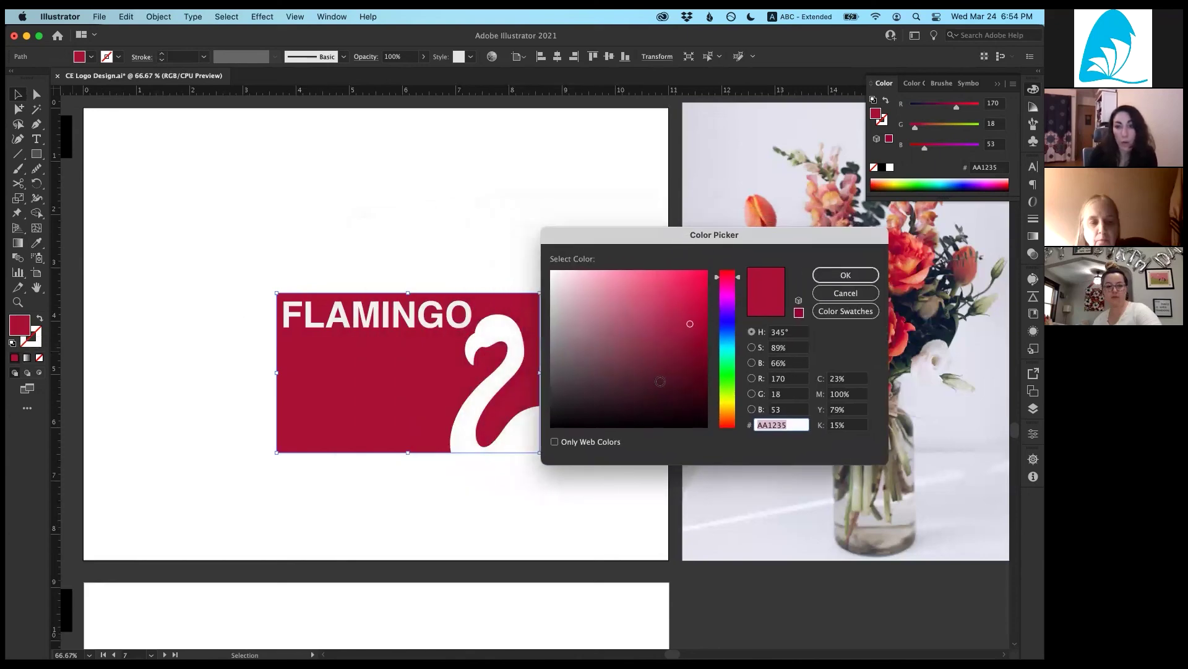
pyautogui.moveTo(734, 283); pyautogui.dragTo(724, 305)
pyautogui.click(619, 293)
pyautogui.click(669, 333)
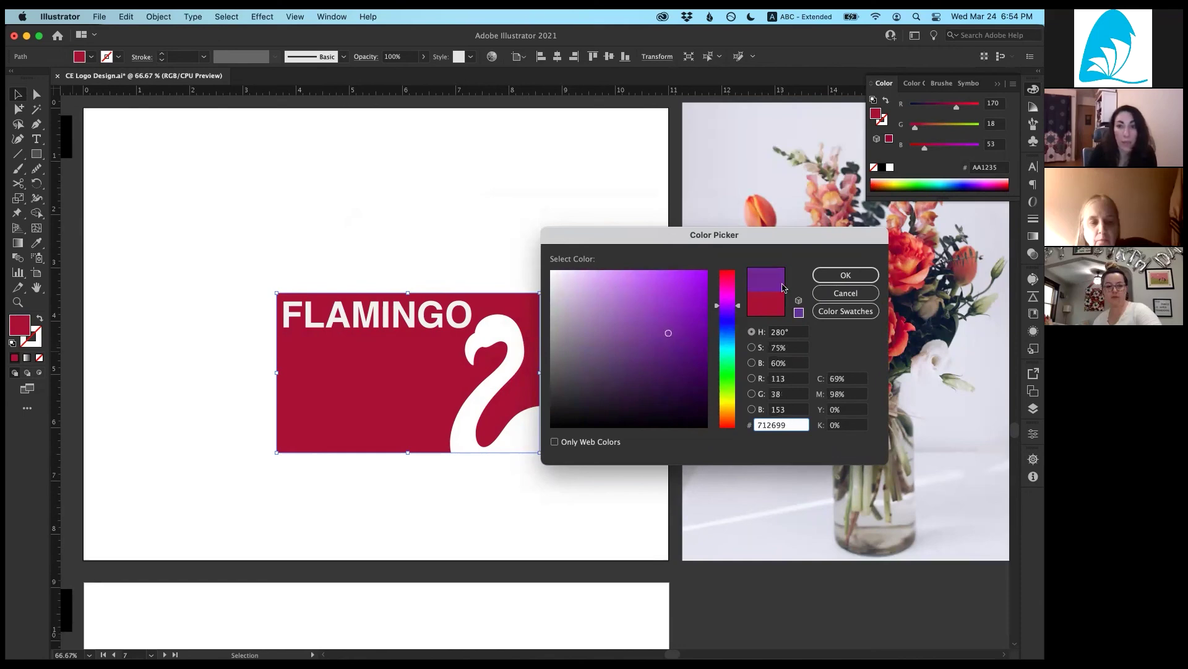
pyautogui.click(845, 273)
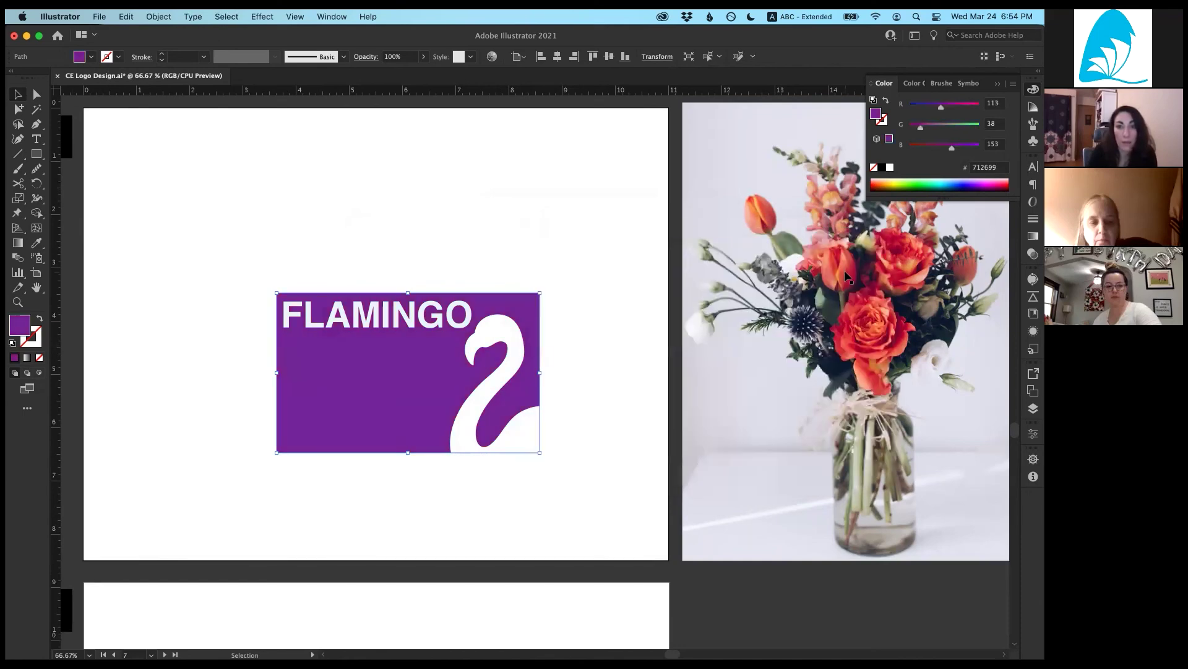
pyautogui.click(277, 252)
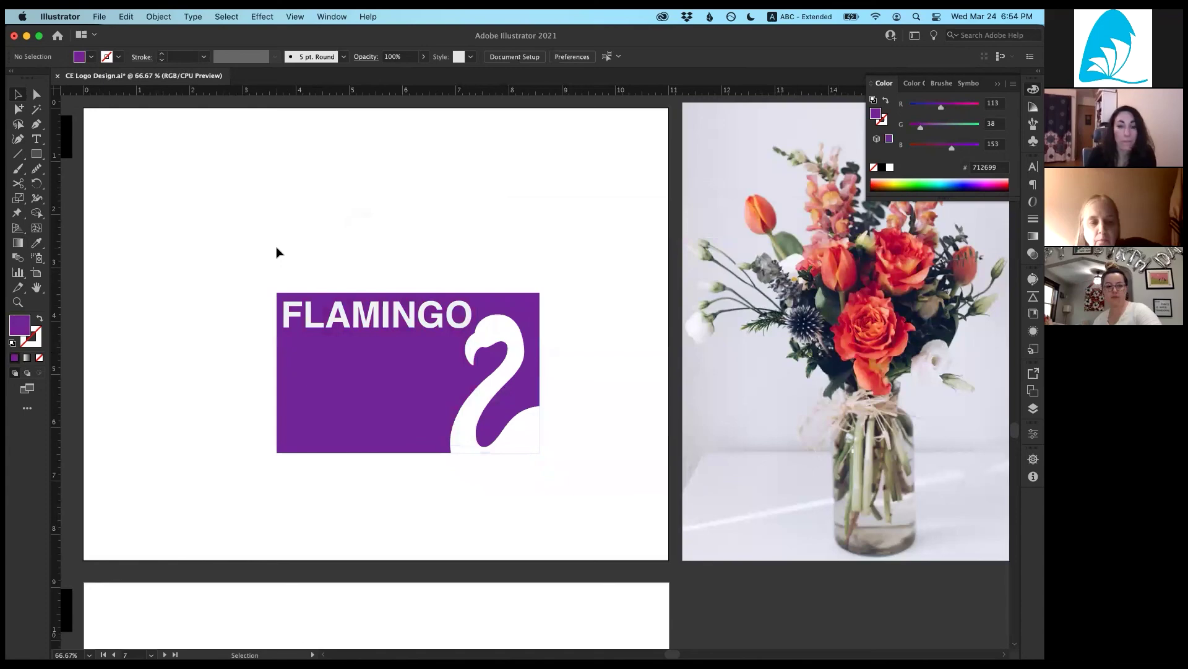